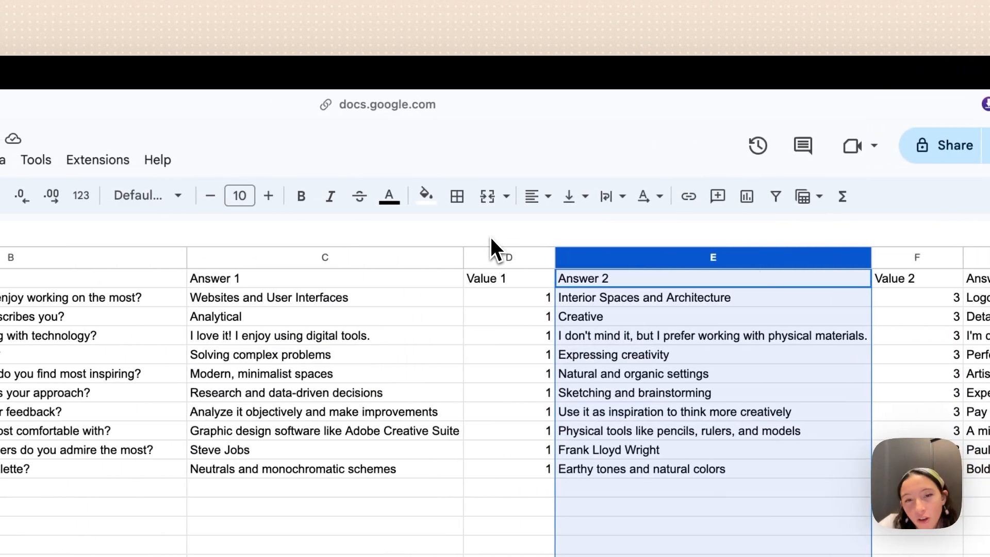
Examine the Value 1 column and the neighbouring answer columns in the Design Personality Quiz spreadsheet.
left_click(505, 255)
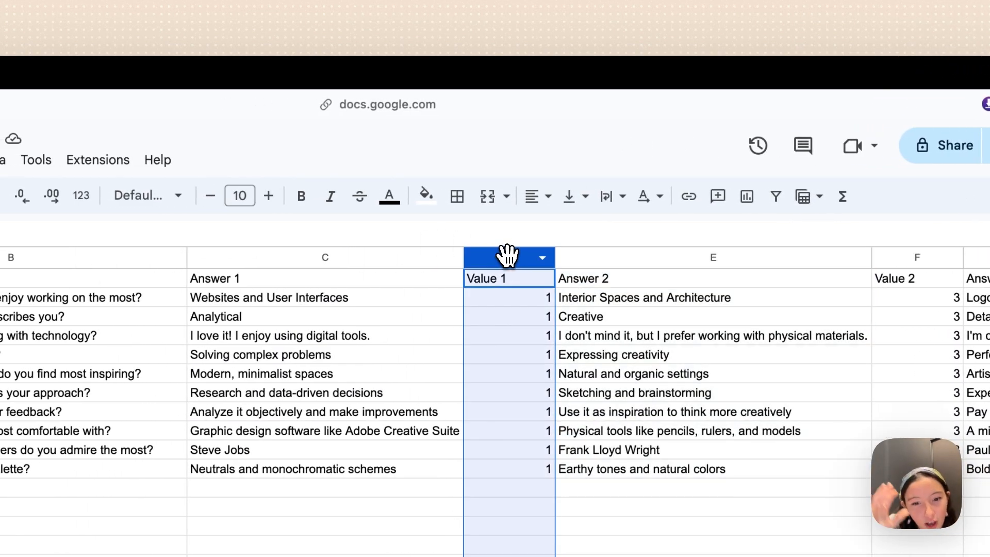
left_click(406, 302)
left_click(651, 304)
left_click(944, 281)
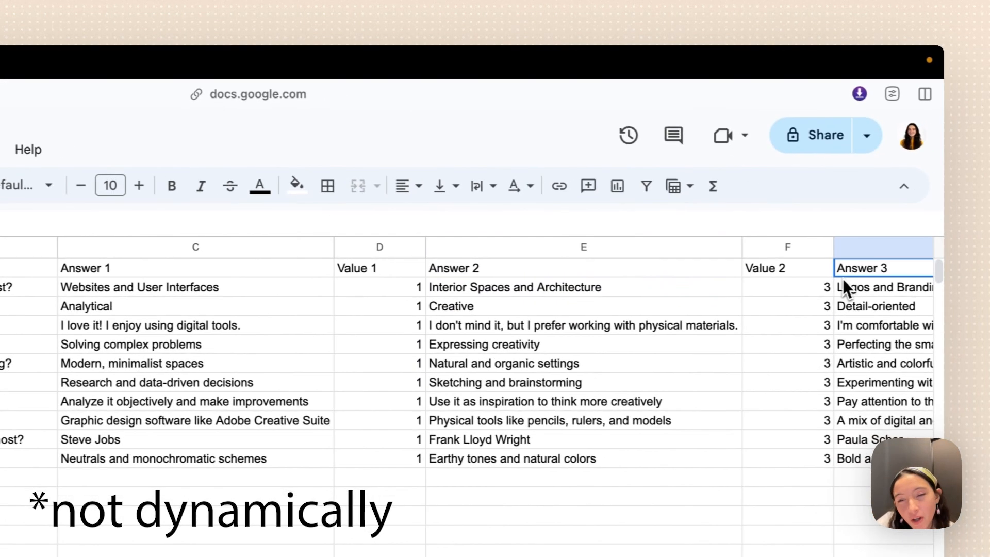
left_click(964, 296)
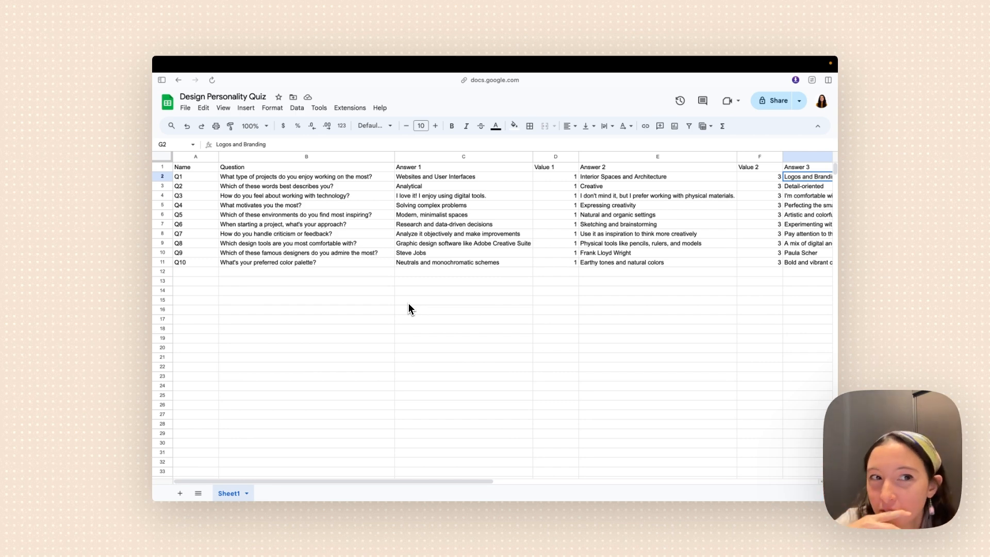
Switch to the Webflow Designer and review the items in the Questions CMS collection, closing it when done.
mouse_move(154, 233)
left_click(197, 233)
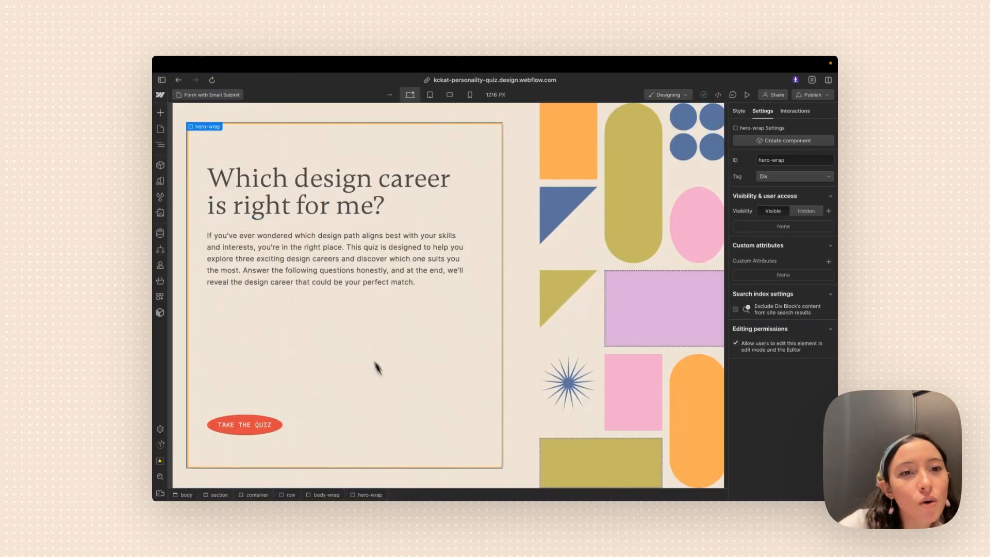
left_click(160, 233)
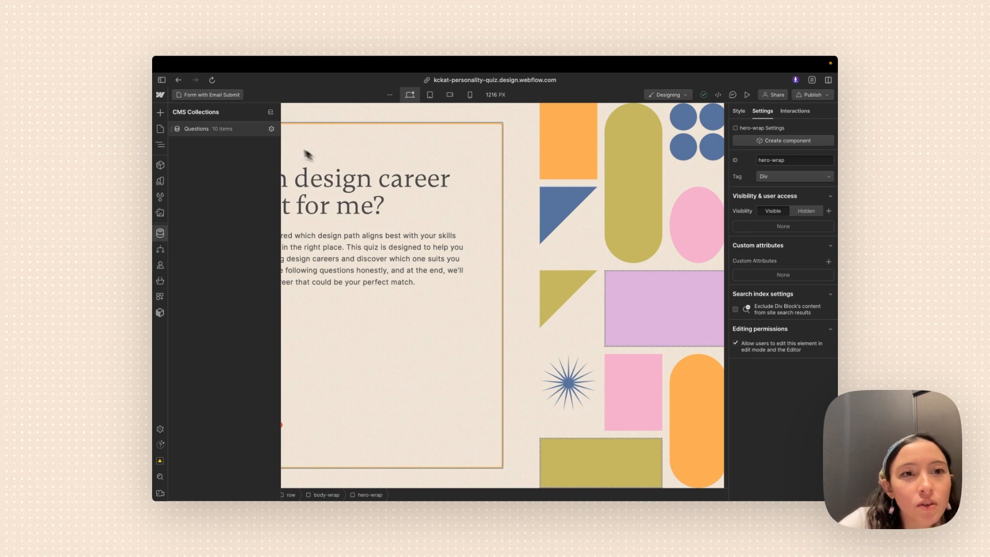
left_click(265, 130)
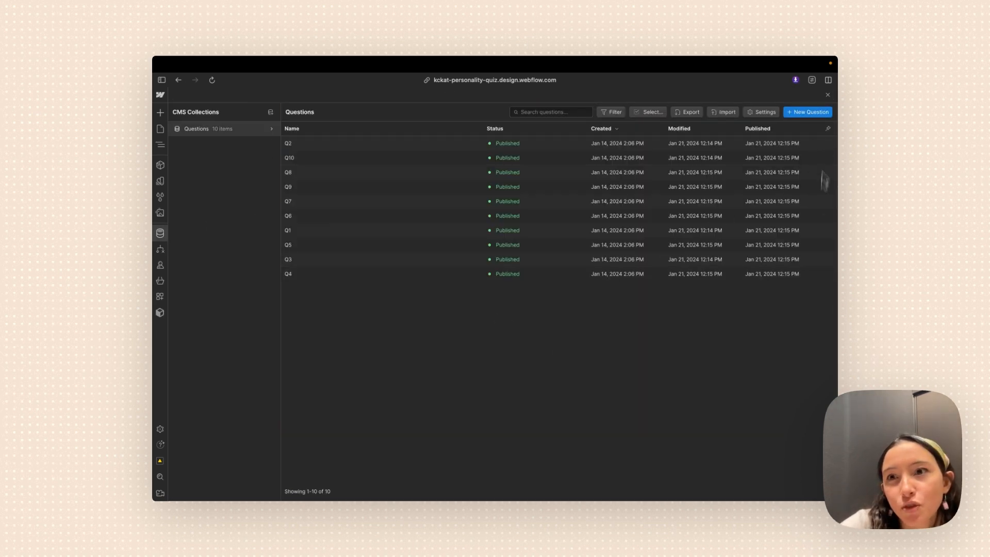
left_click(828, 95)
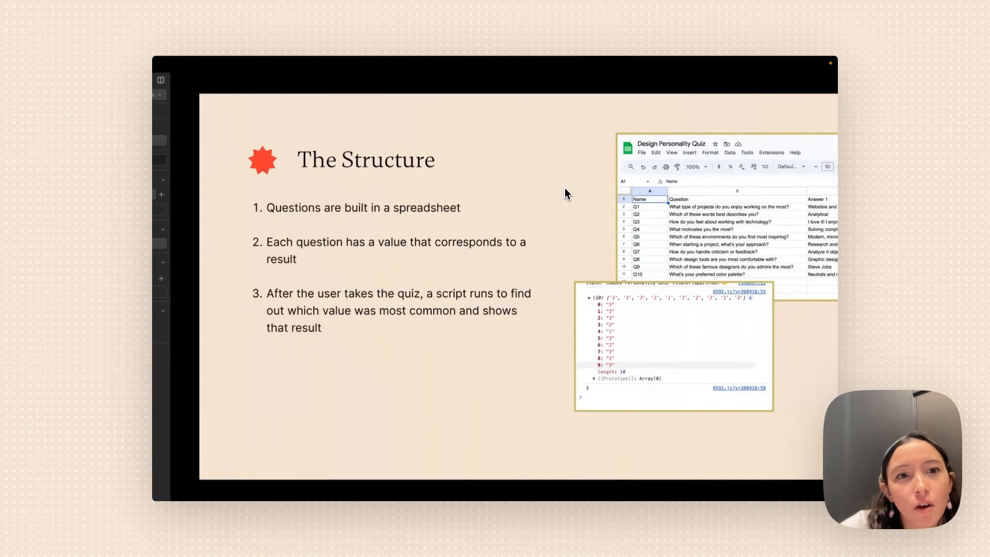
Show The Stack slide, switch to the published Personality Quiz page, and reload it to start the quiz.
key("Right")
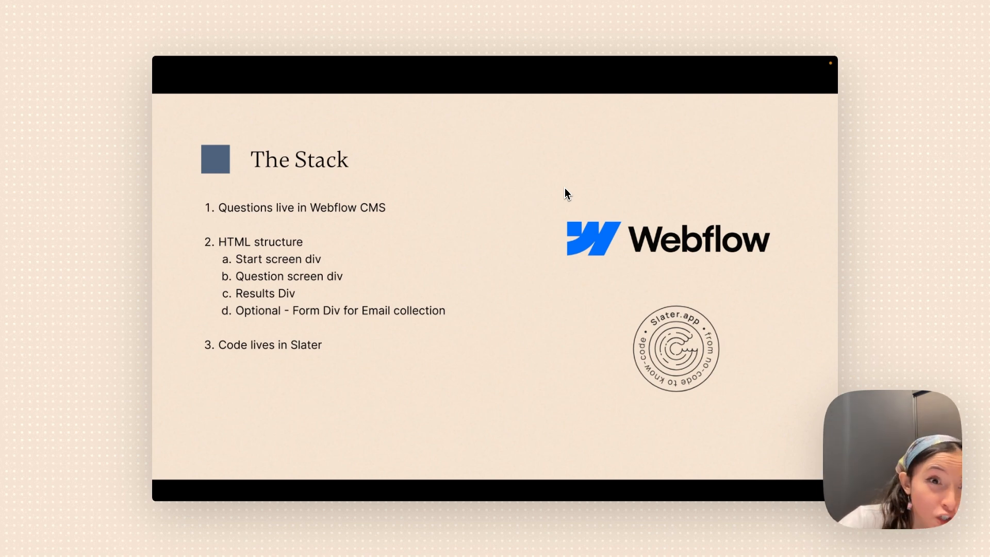
key("ctrl+Left")
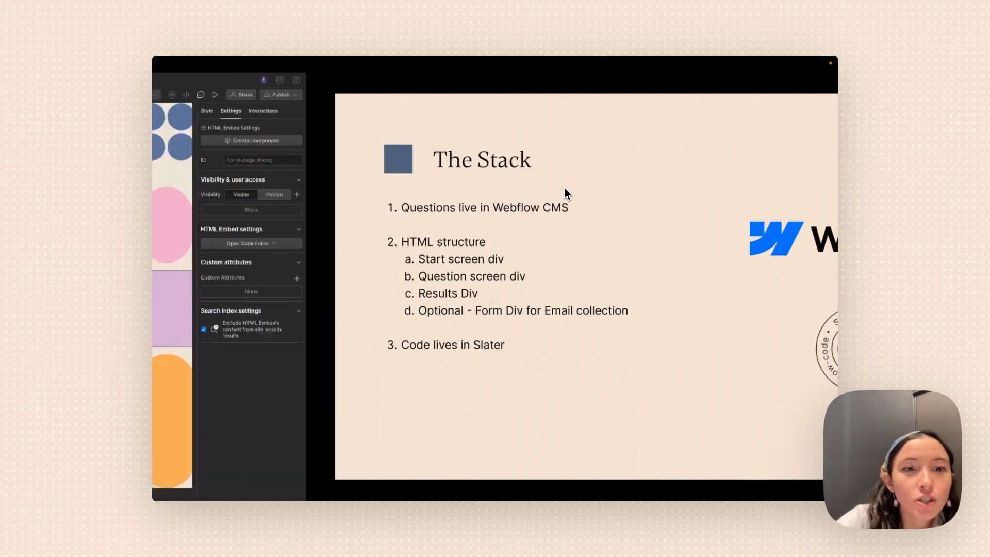
mouse_move(162, 221)
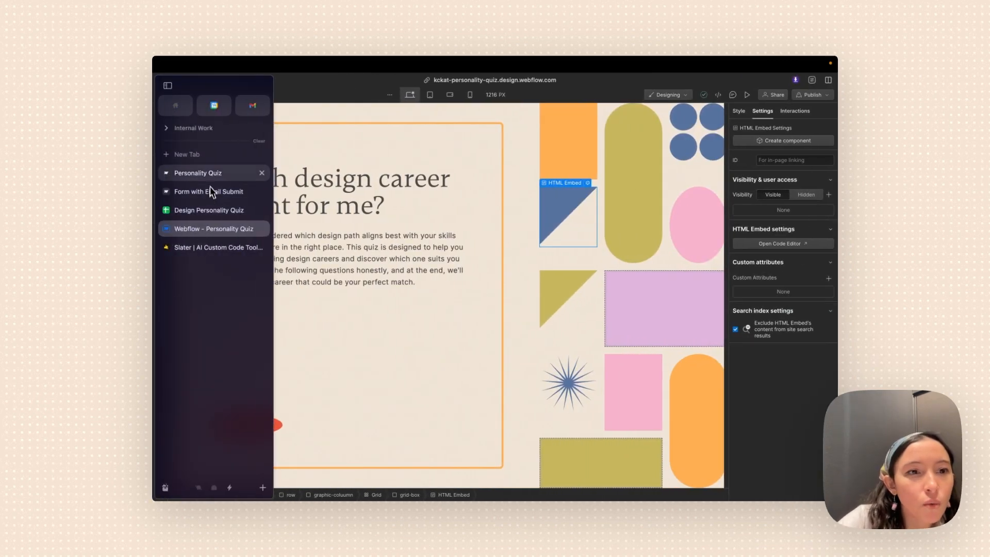
left_click(170, 173)
key("super+r")
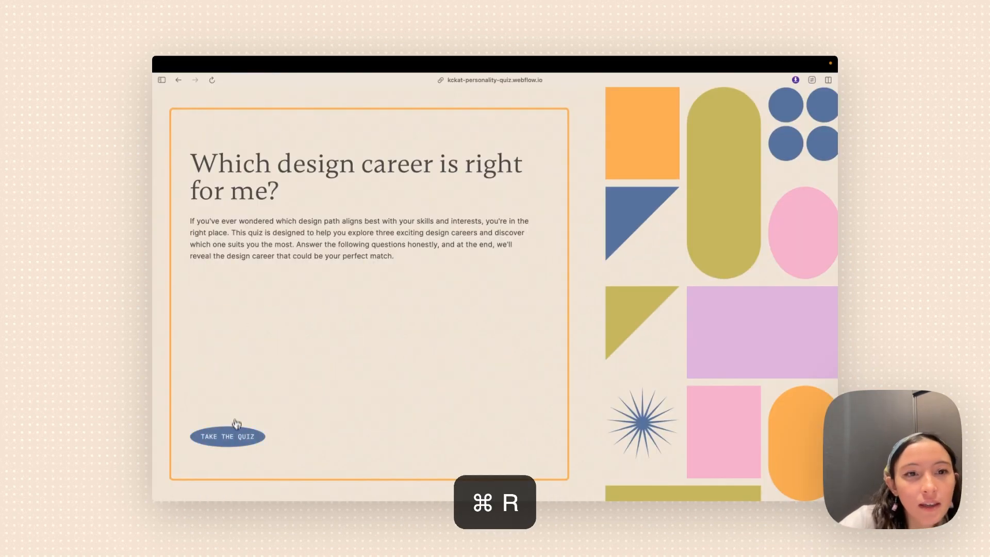
left_click(229, 436)
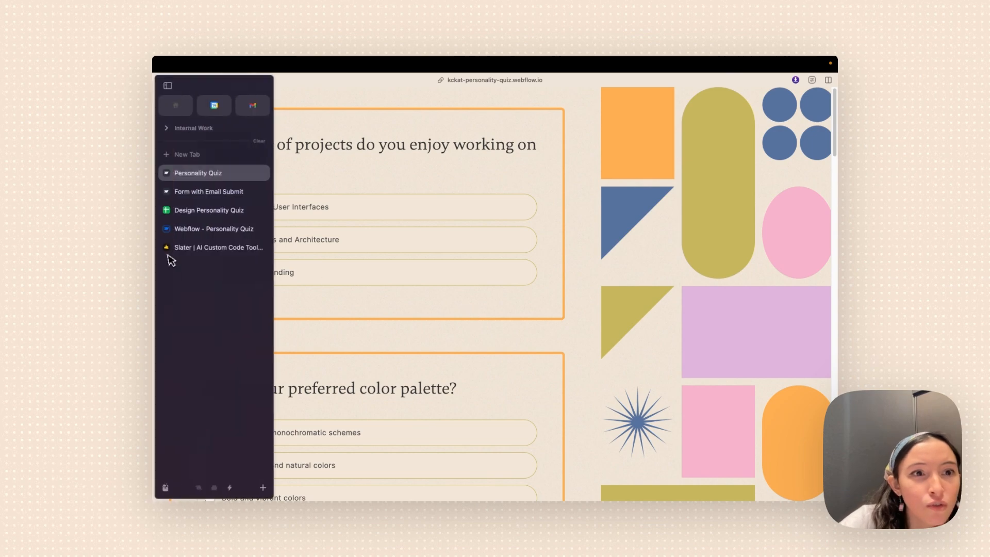
Revisit The Stack slide and open the published Form with Email Submit page to view its email collection form.
key("ctrl+Right")
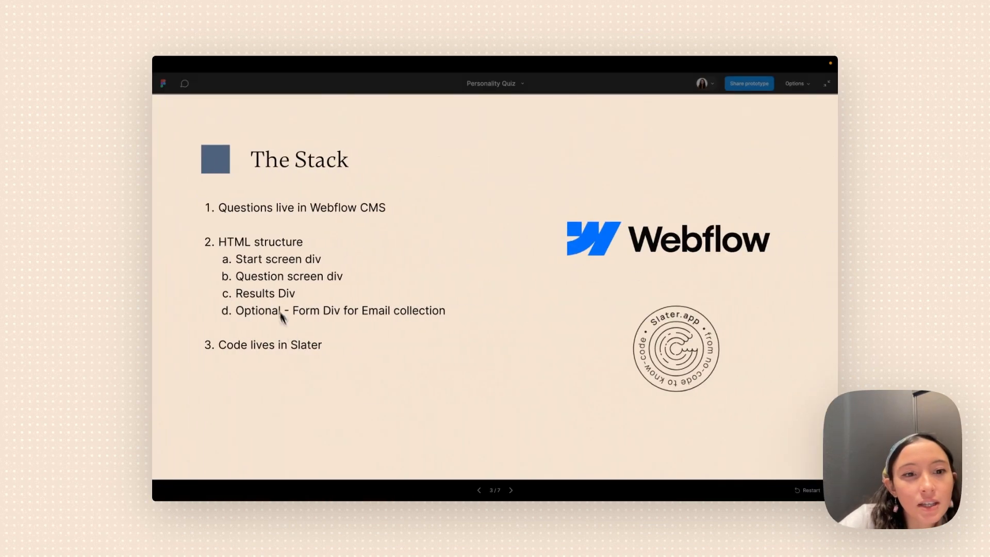
key("ctrl+Left")
mouse_move(158, 231)
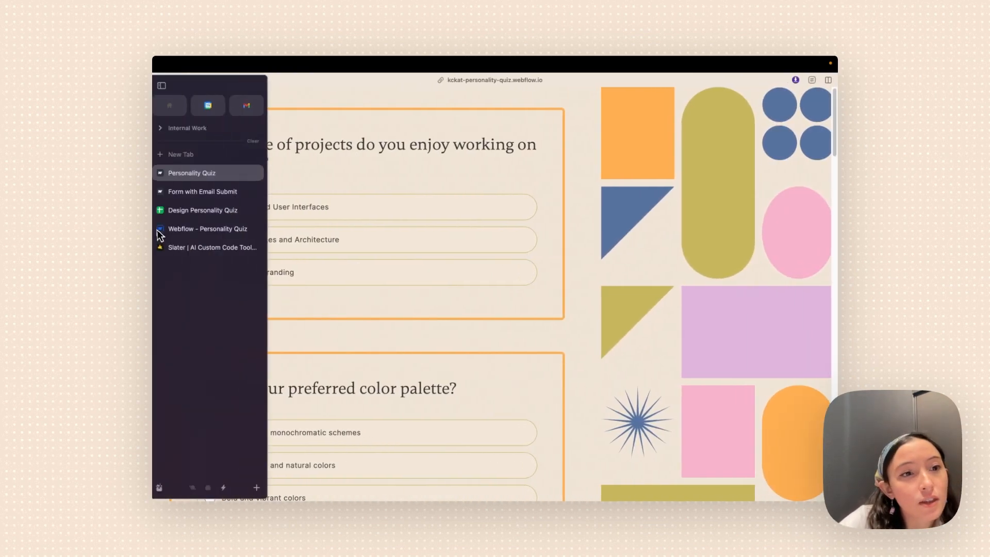
left_click(195, 190)
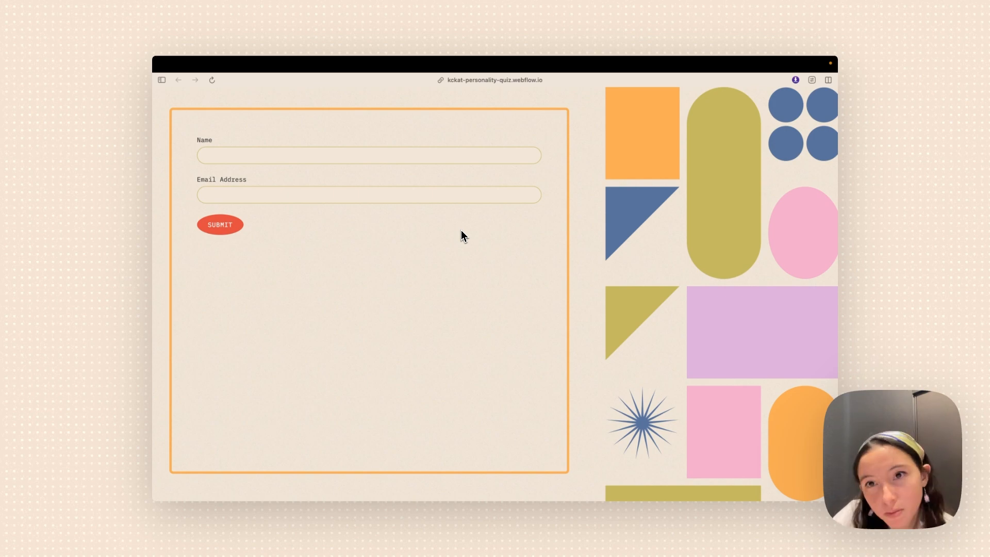
Check The Stack slide once more and switch to the Slater custom code tool in the browser.
key("ctrl+Right")
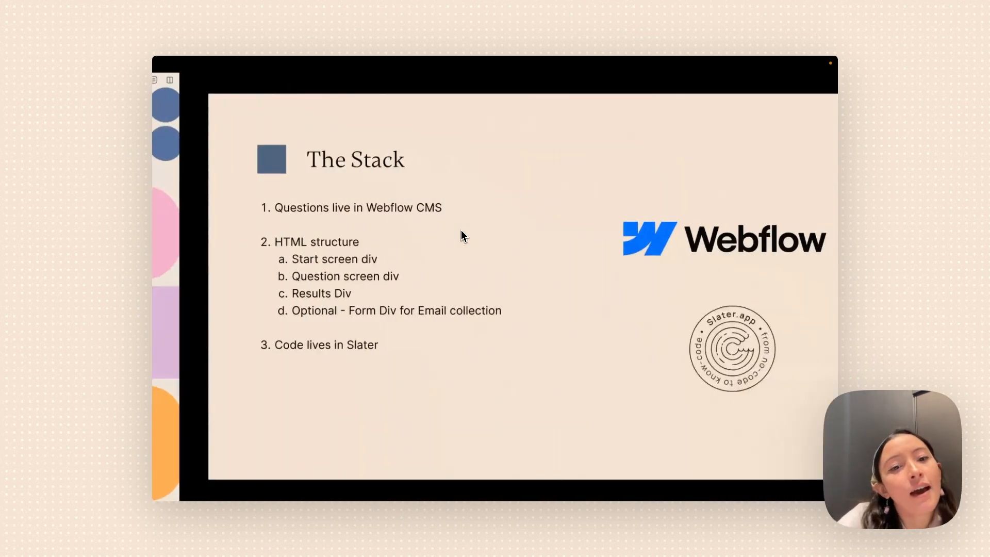
key("ctrl+Left")
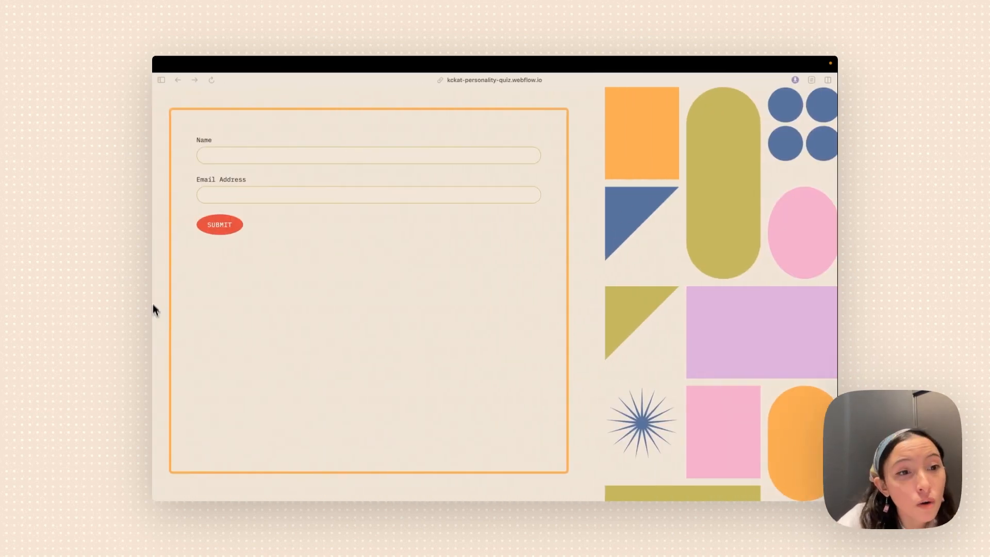
mouse_move(154, 286)
left_click(199, 247)
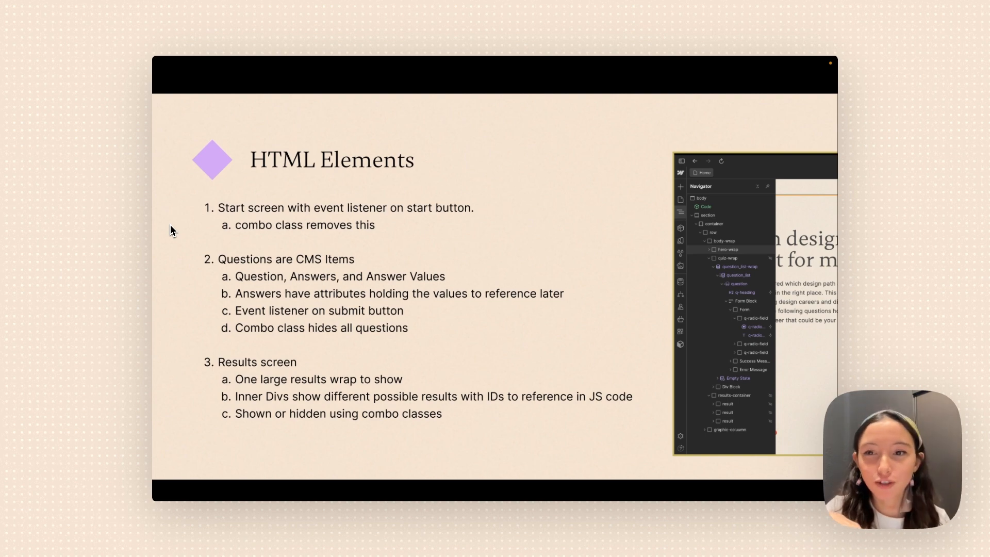
Switch from the slides to the Webflow Designer and add the existing hidden combo class to the hero-wrap element.
key("ctrl+Left")
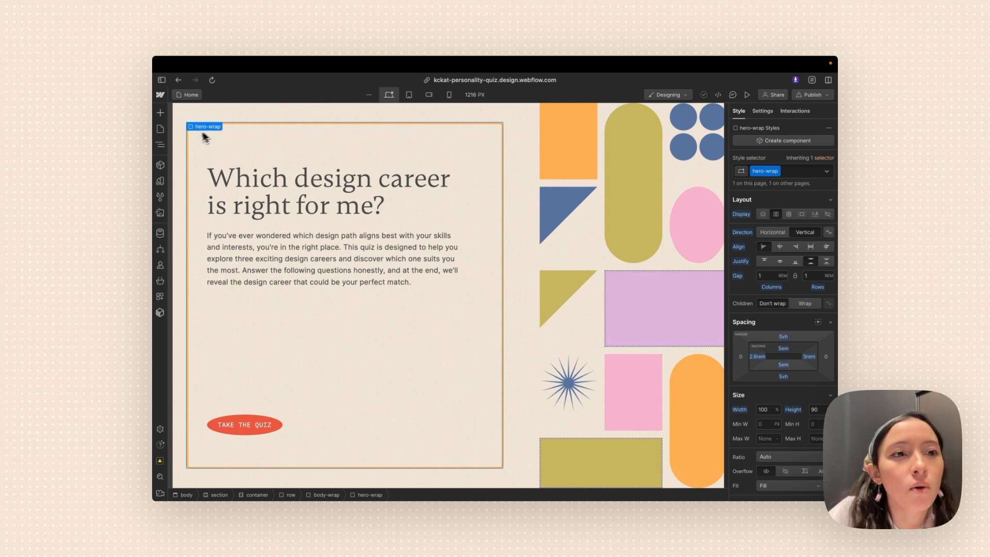
left_click(160, 146)
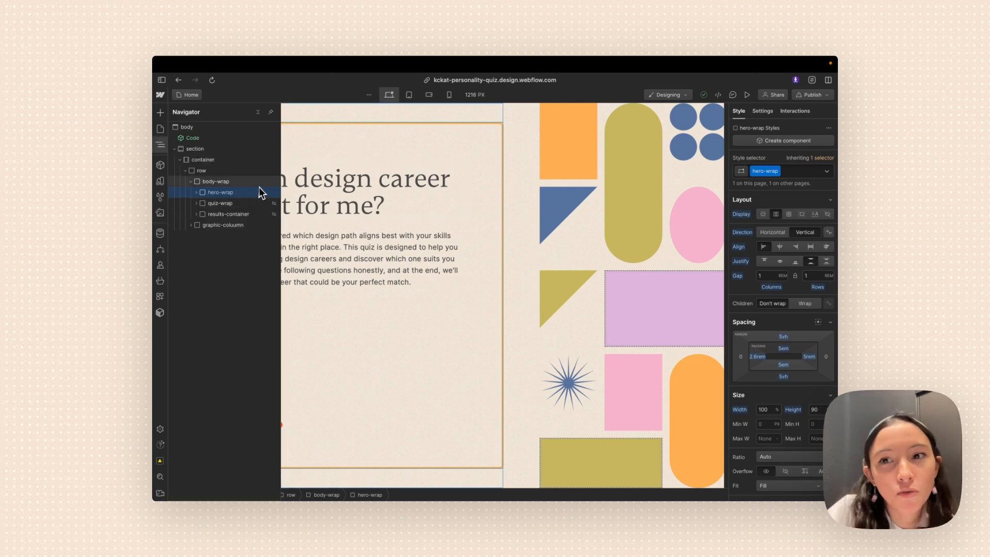
key("super+Return")
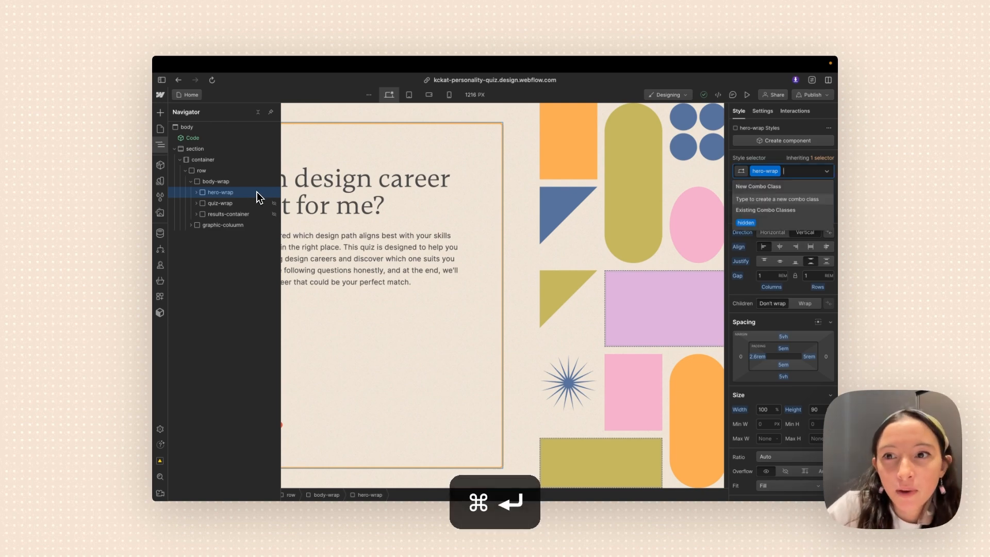
key("Return")
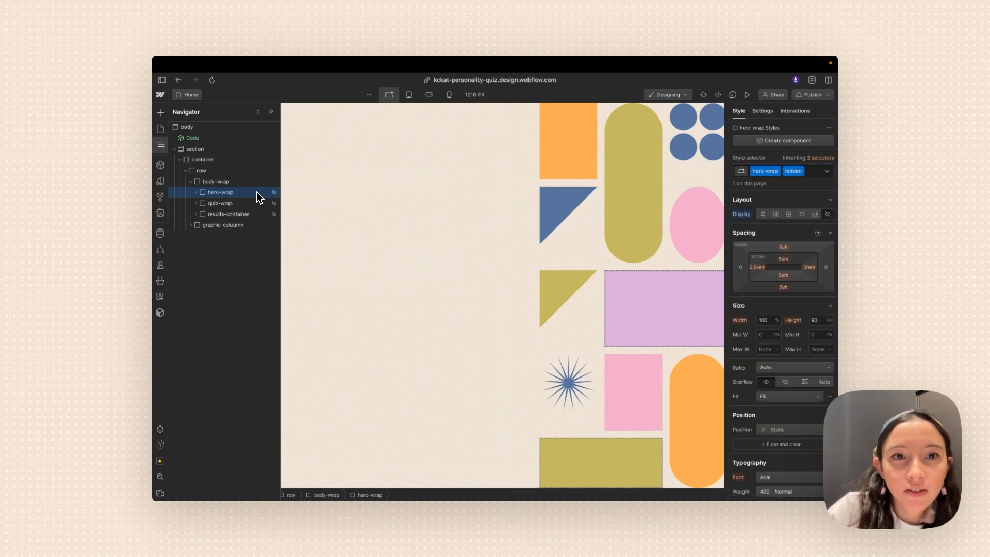
Add the existing show combo class to the quiz-wrap element.
left_click(182, 216)
key("super+Return")
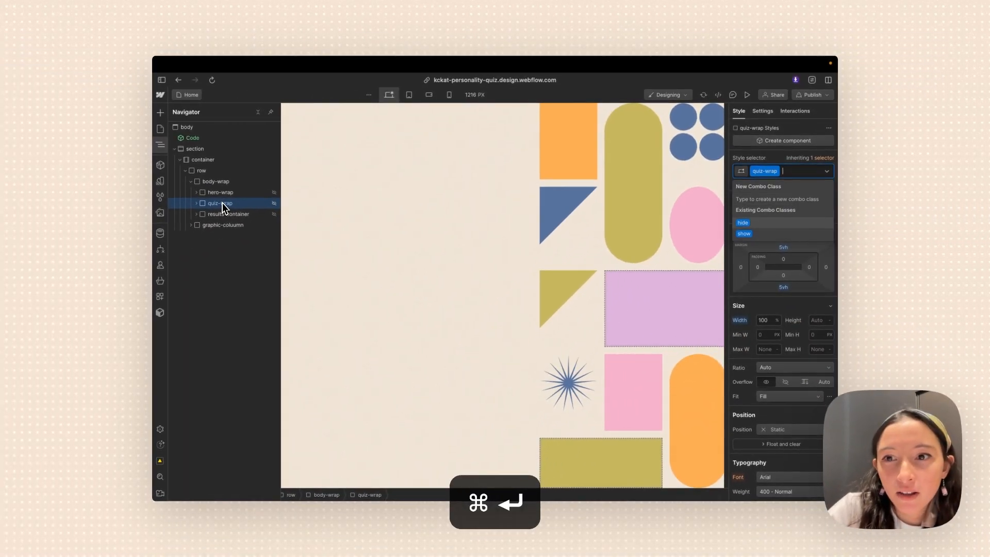
key("Down")
key("Return")
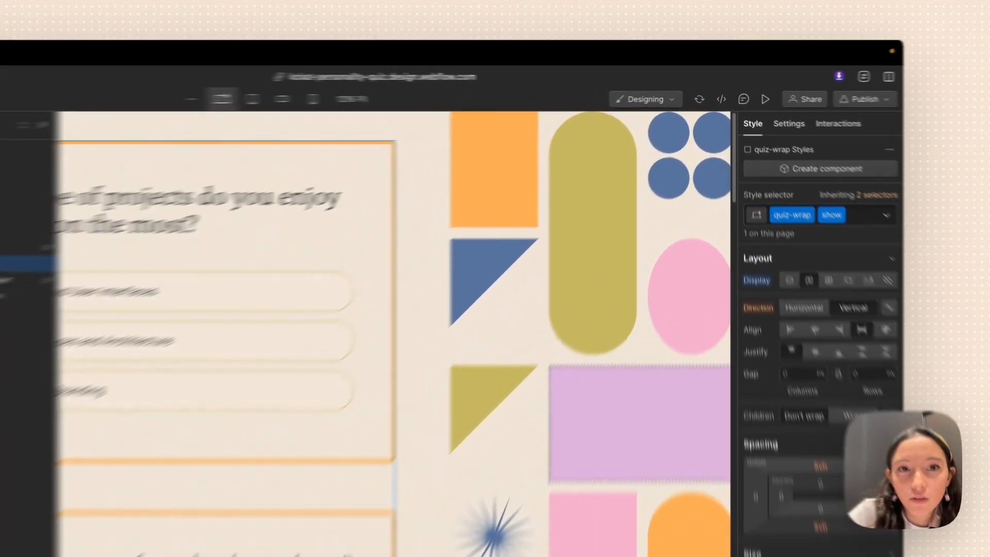
Look through the question blocks on the canvas and select the question item for the first question.
left_click(435, 230)
scroll(435, 230, "down", 2)
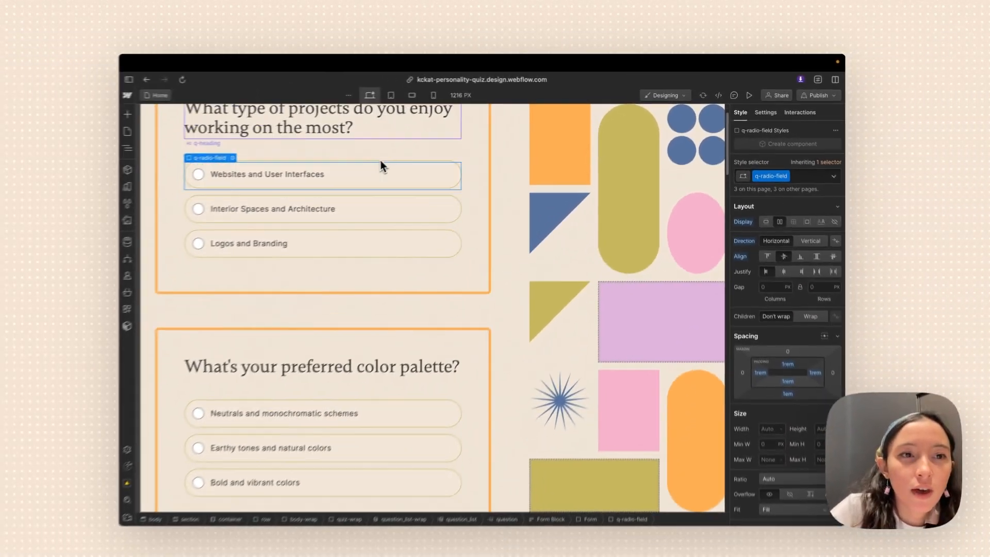
scroll(380, 162, "down", 8)
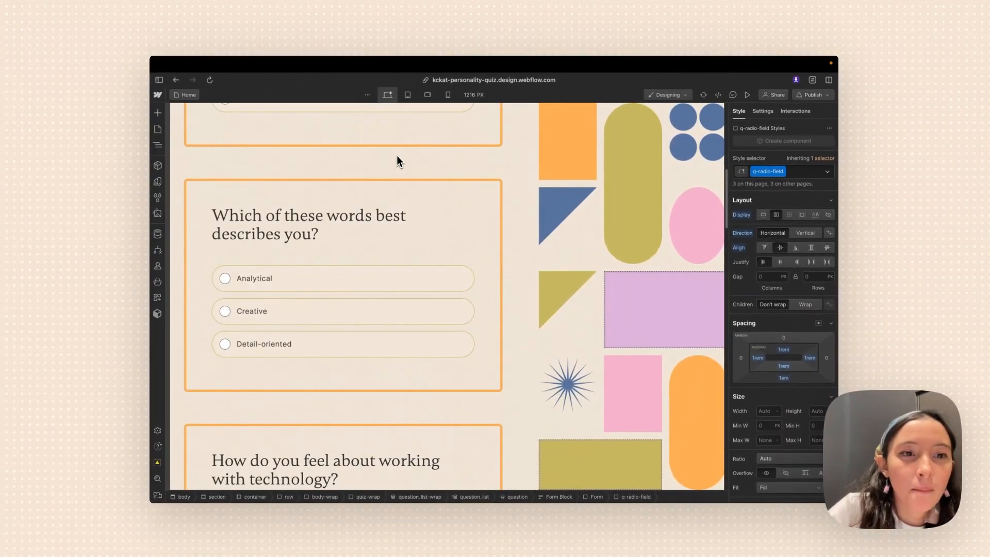
scroll(381, 162, "up", 9)
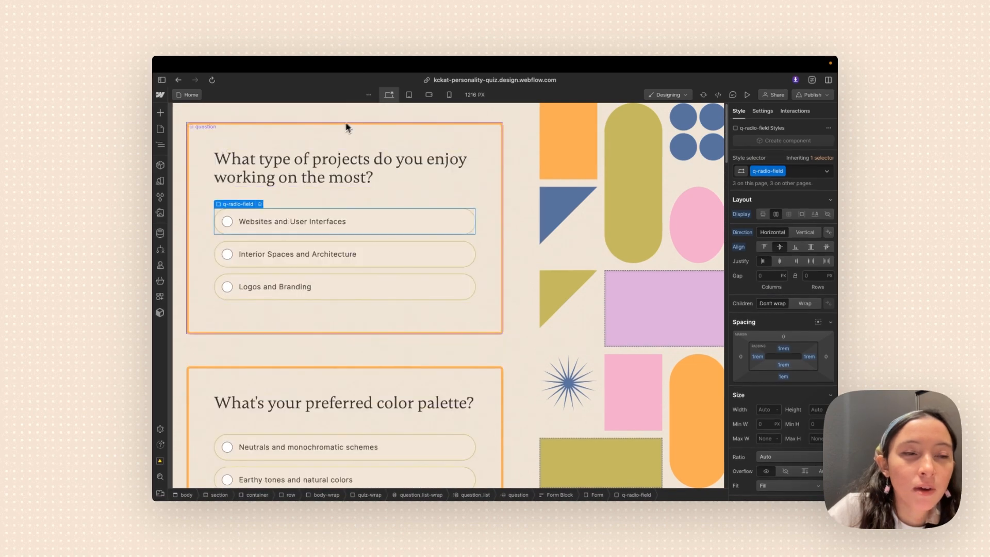
left_click(347, 128)
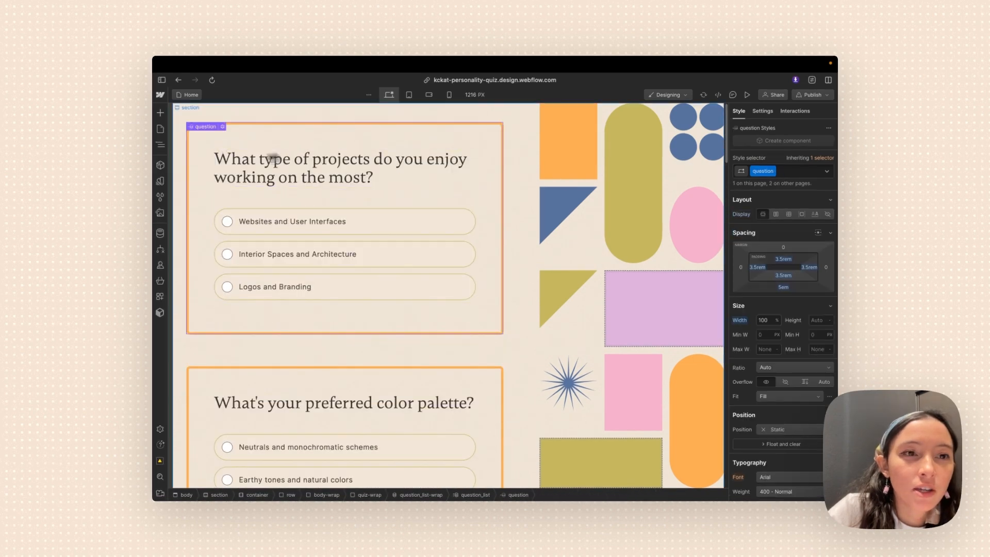
Inspect the question item's element hierarchy and its q-heading element.
left_click(161, 144)
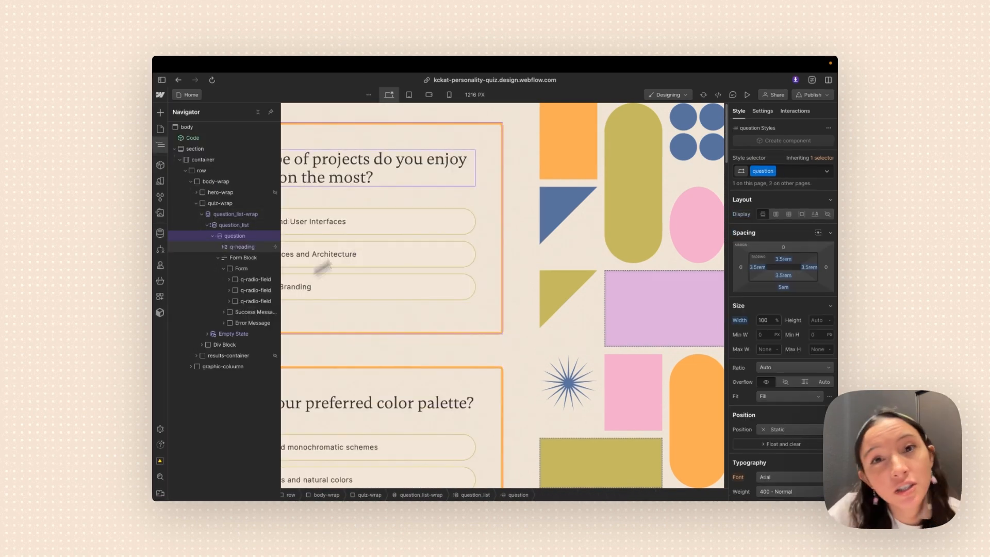
left_click(409, 174)
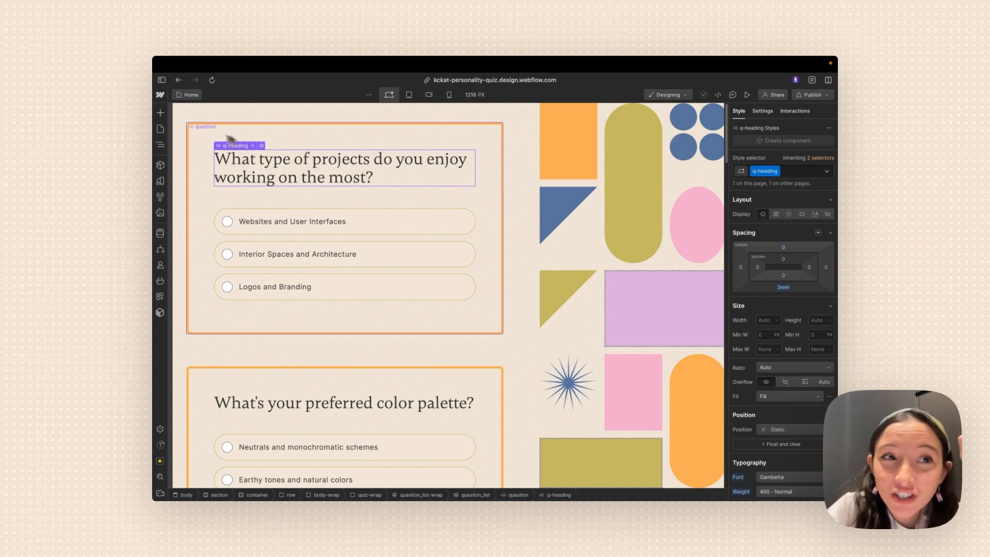
left_click(160, 144)
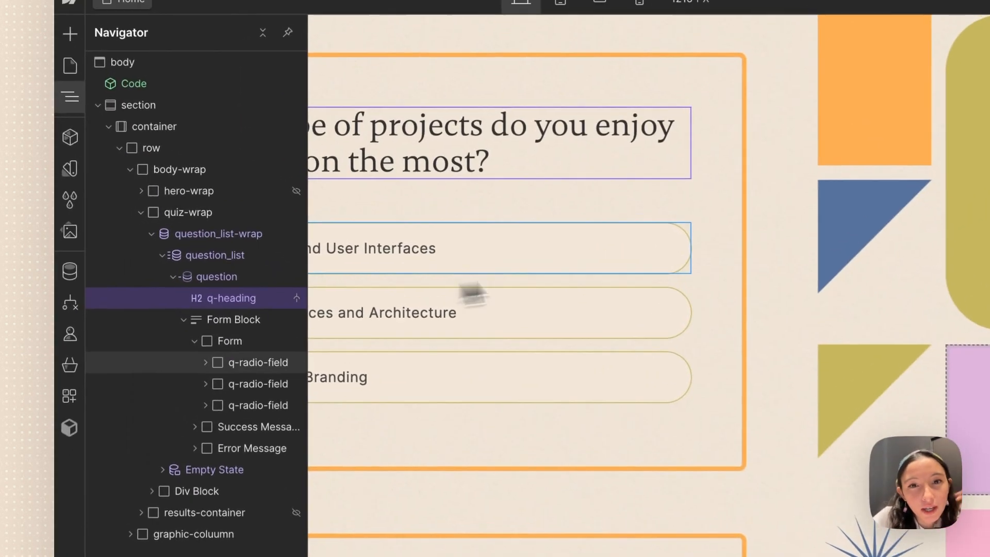
Inspect the first q-radio-field of the question form, including its nested radio button and text label elements.
left_click(419, 229)
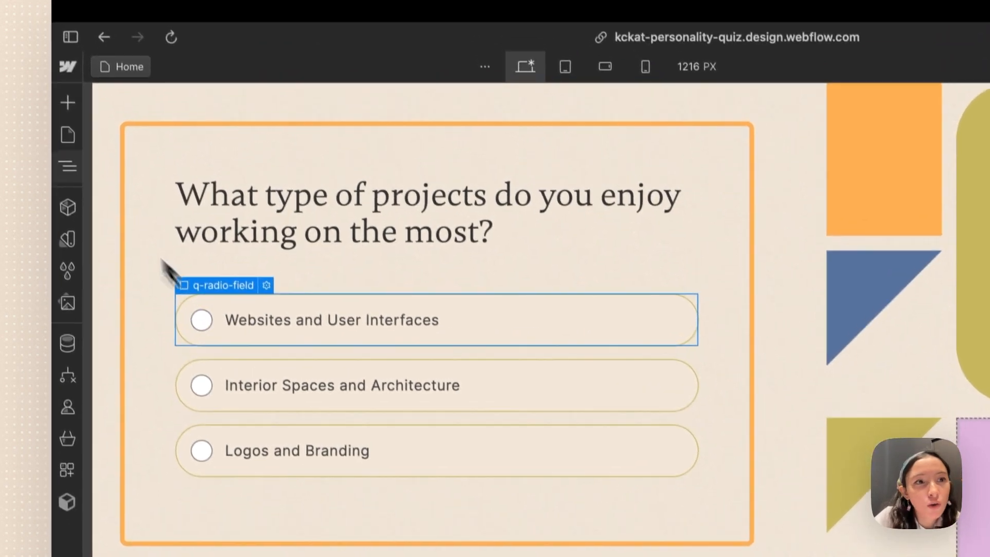
left_click(56, 119)
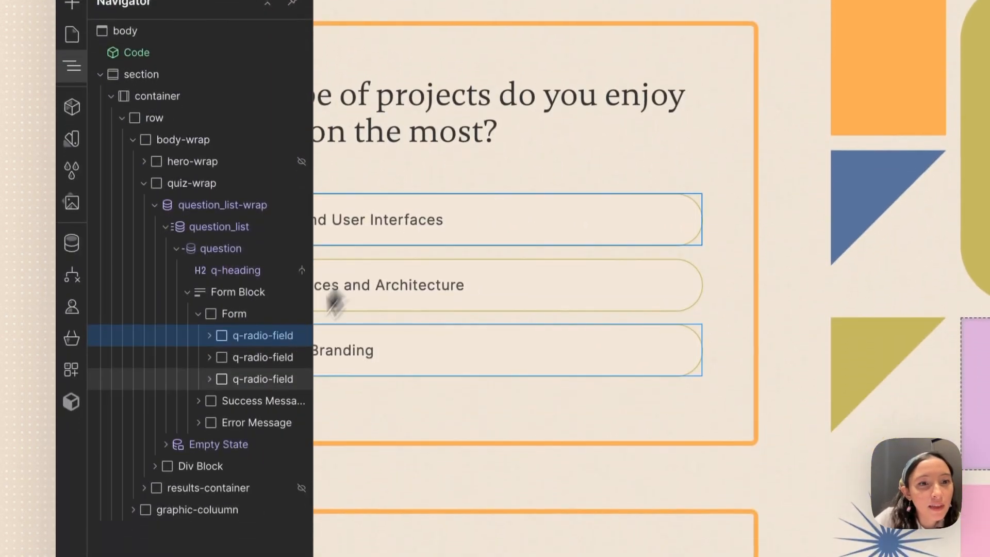
left_click(209, 378)
left_click(255, 296)
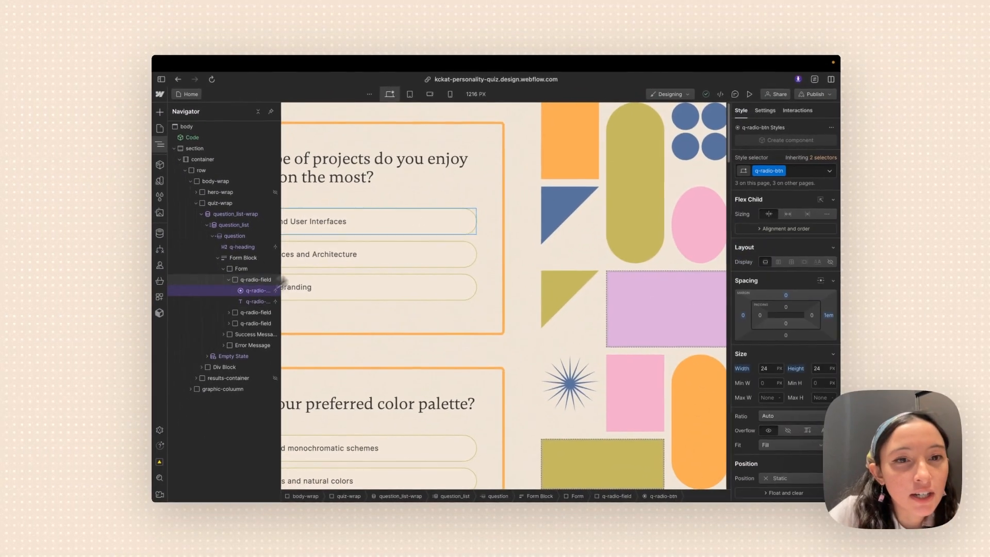
left_click(255, 306)
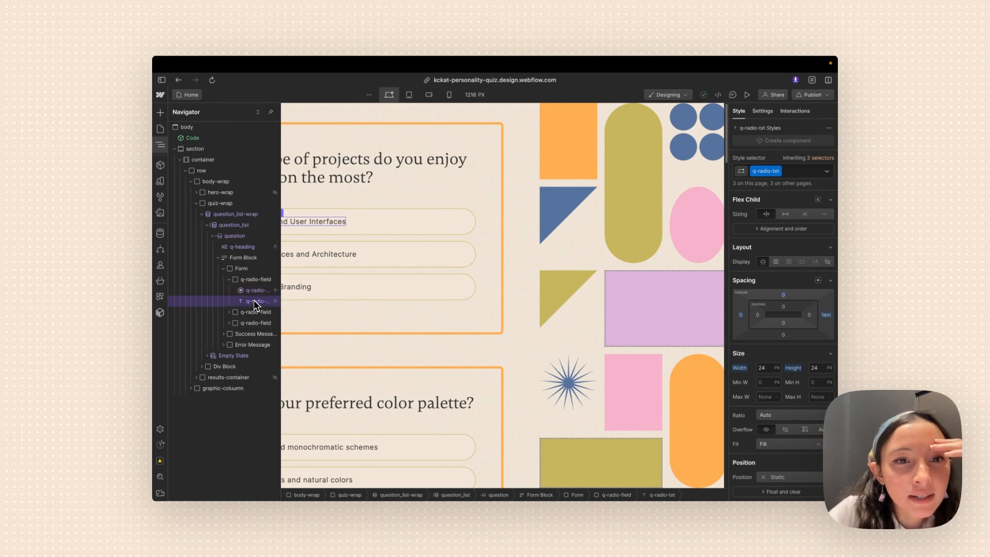
Inspect the settings of the first question's q-radio-txt labels to see which Questions collection field each takes its text from.
left_click(404, 228)
left_click(295, 227)
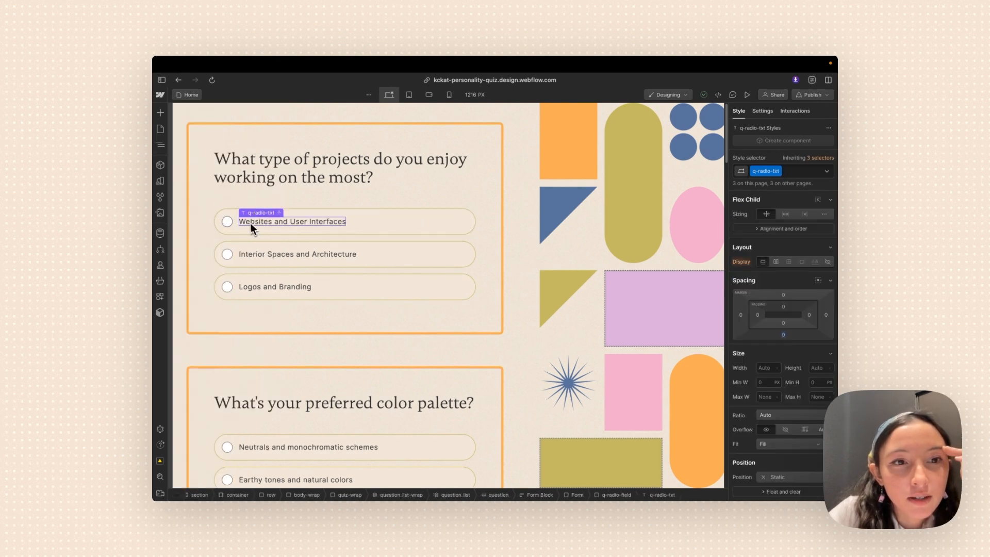
left_click(762, 111)
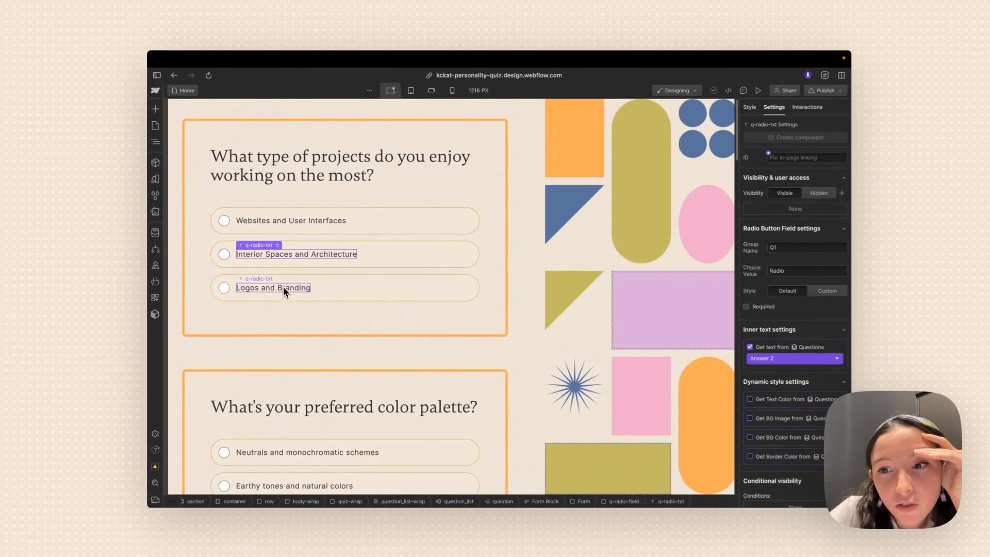
left_click(283, 287)
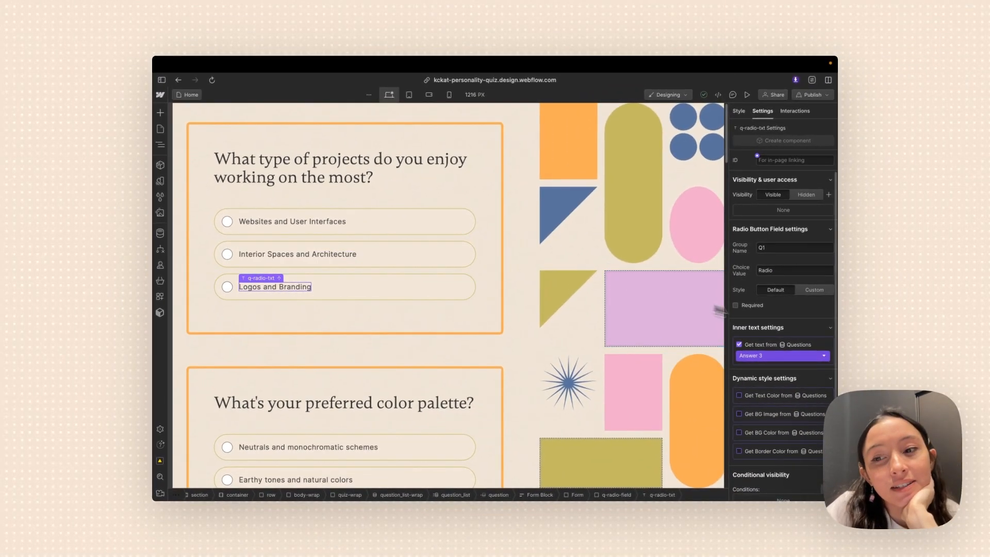
Inspect the asci-value custom attribute on each of the first question's three radio buttons and the collection field bound to it.
scroll(780, 321, "down", 3)
left_click(227, 221)
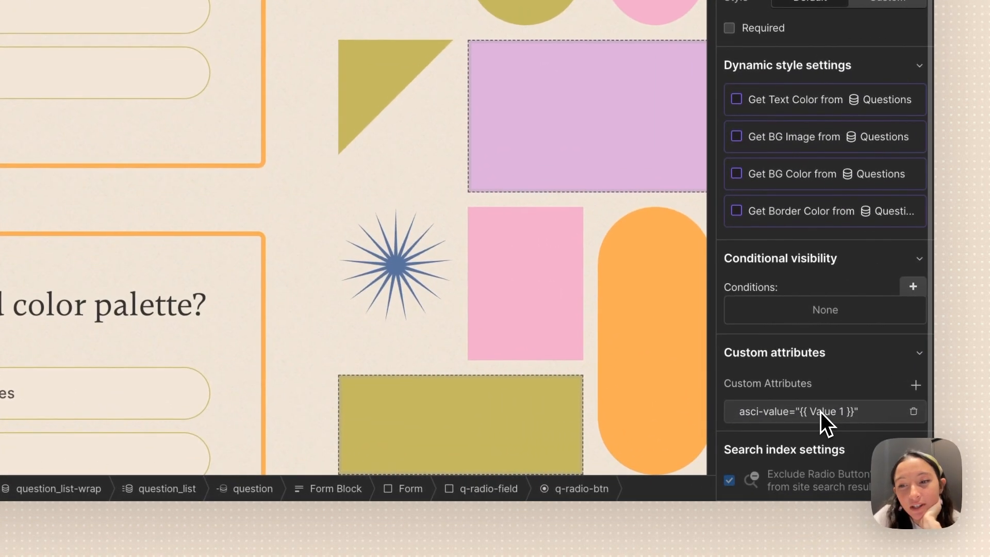
left_click(820, 412)
left_click(821, 411)
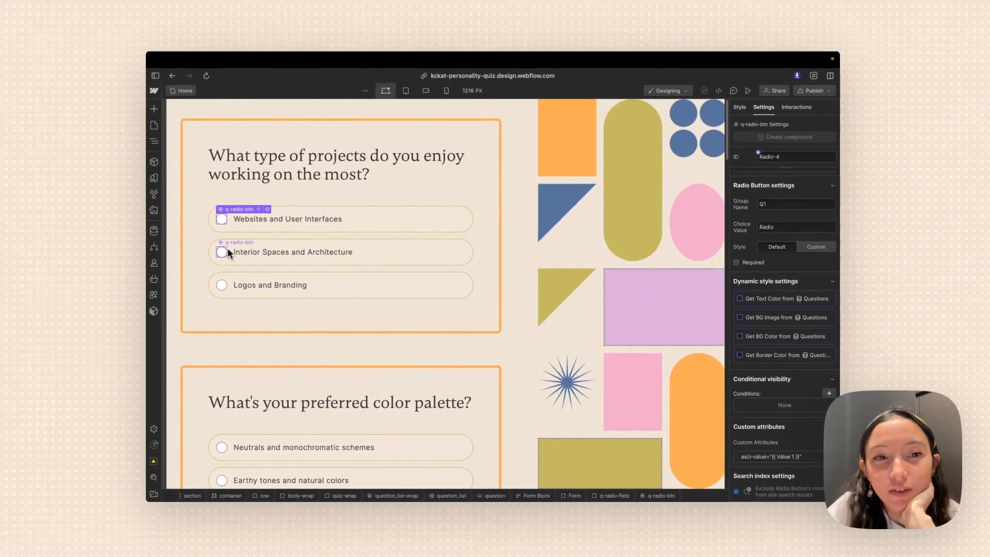
left_click(227, 252)
scroll(778, 360, "down", 2)
left_click(754, 456)
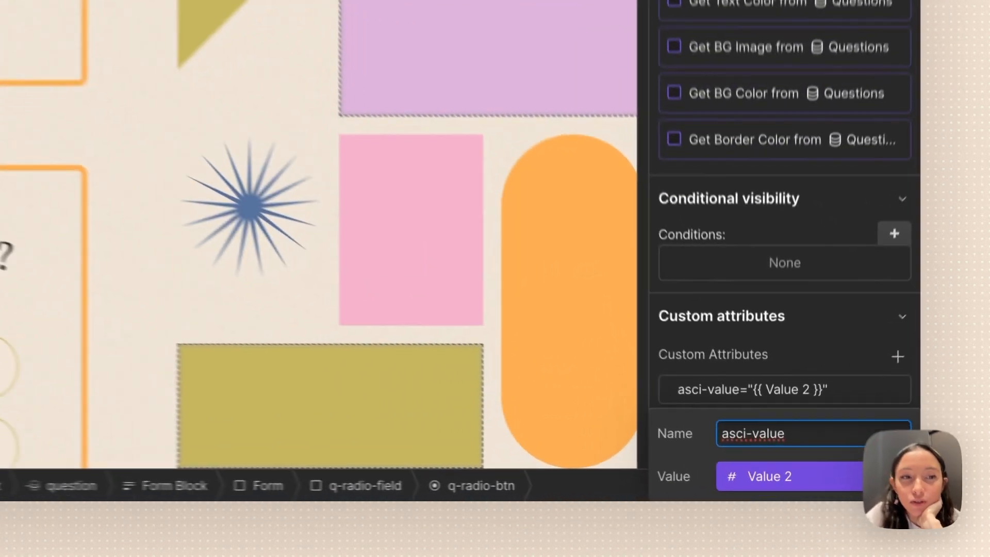
left_click(227, 287)
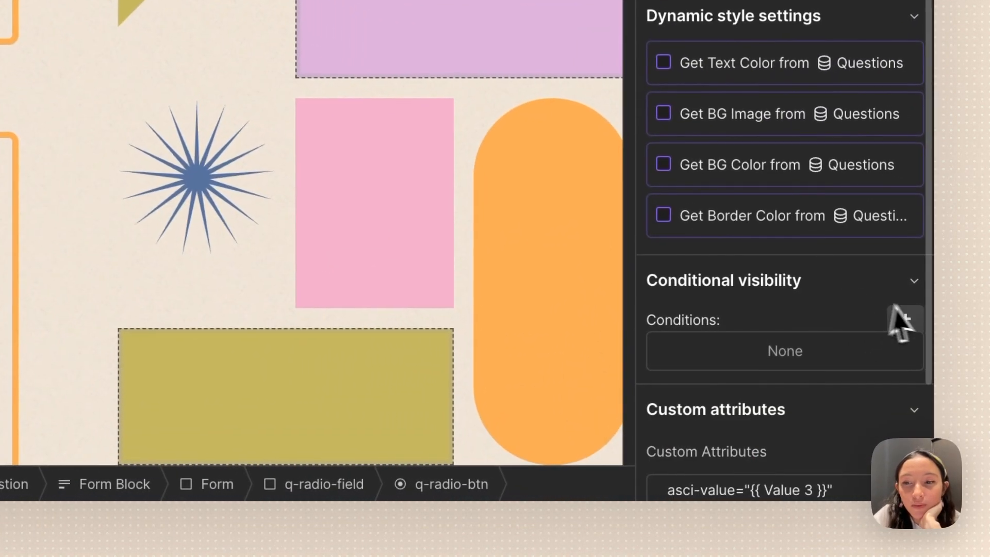
scroll(877, 315, "down", 3)
left_click(746, 378)
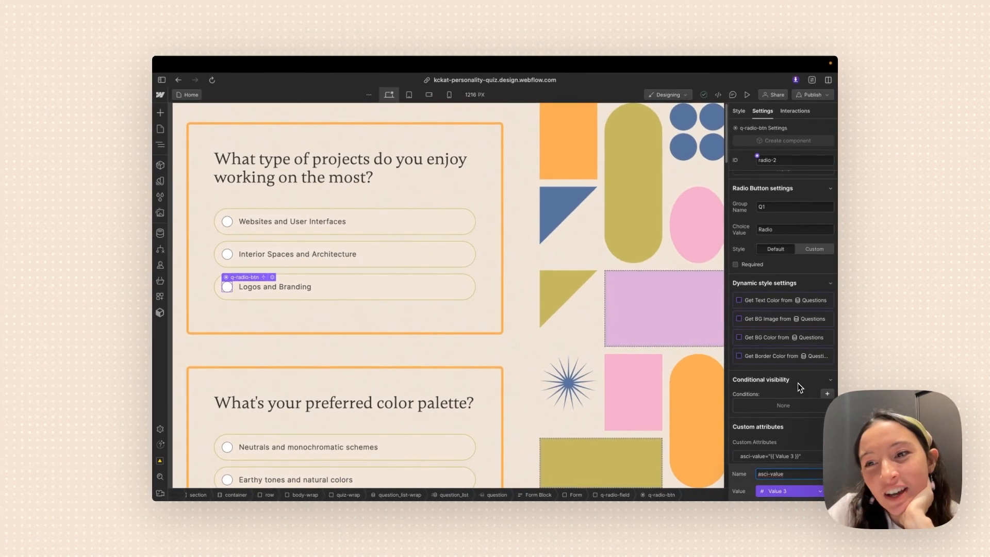
left_click(811, 270)
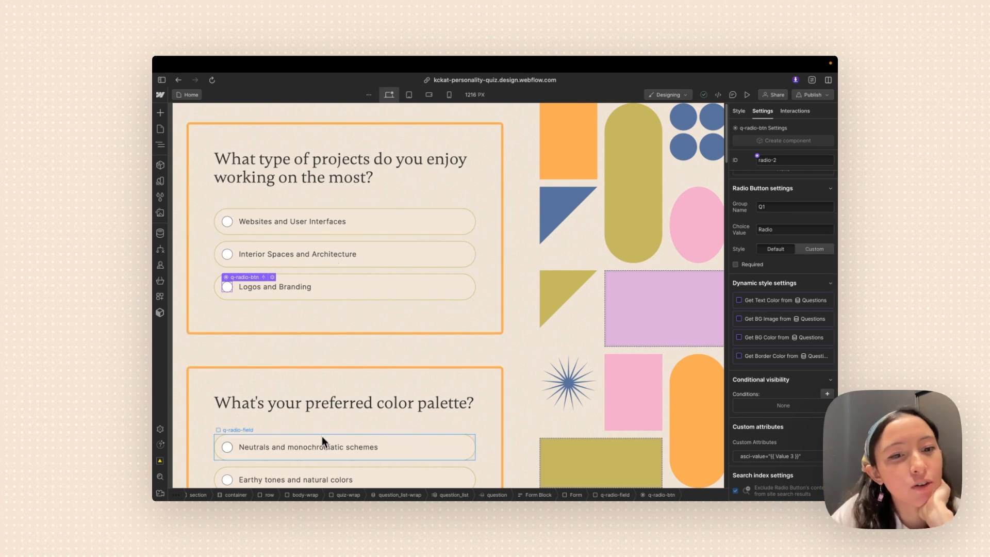
Compare the radio button settings of the first question with those of the preferred color palette question.
left_click(231, 253)
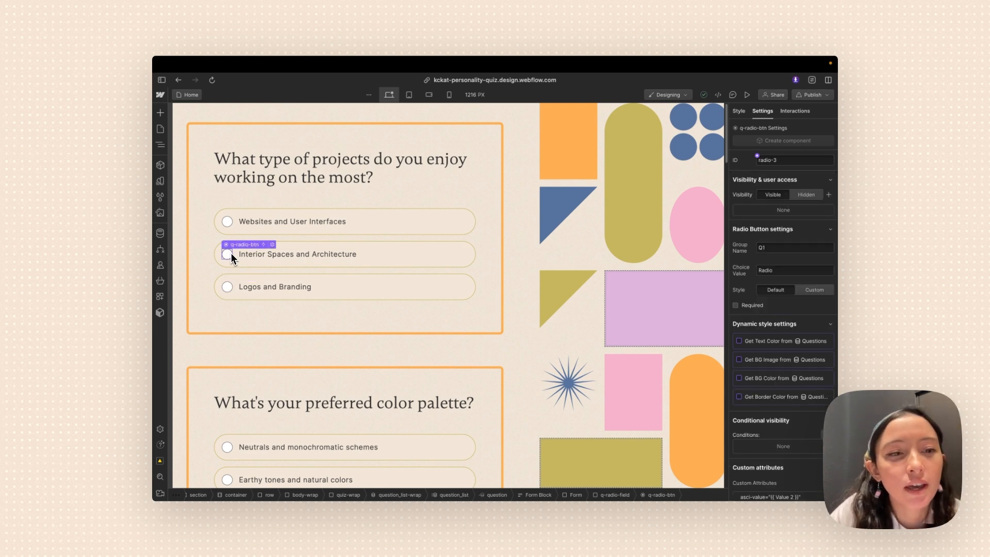
left_click(230, 445)
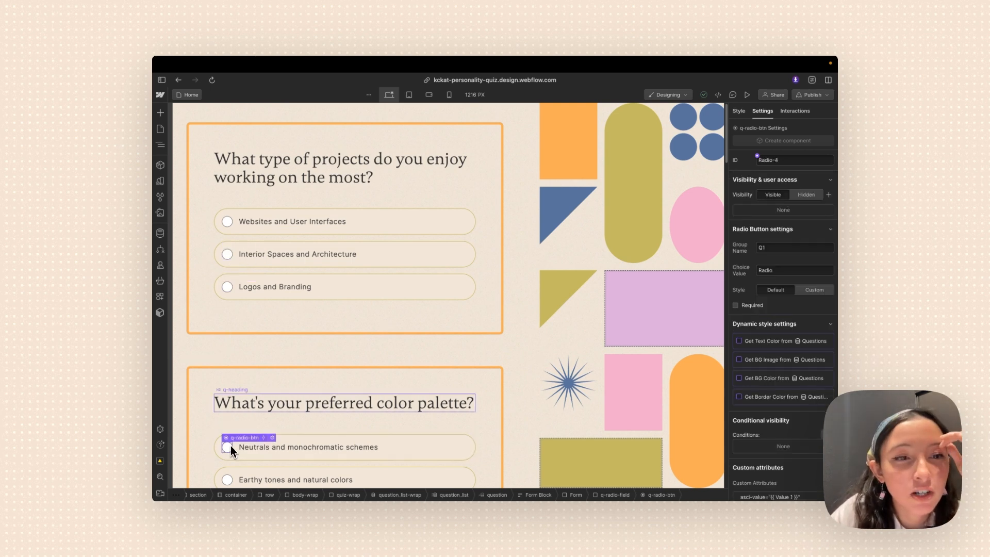
left_click(227, 251)
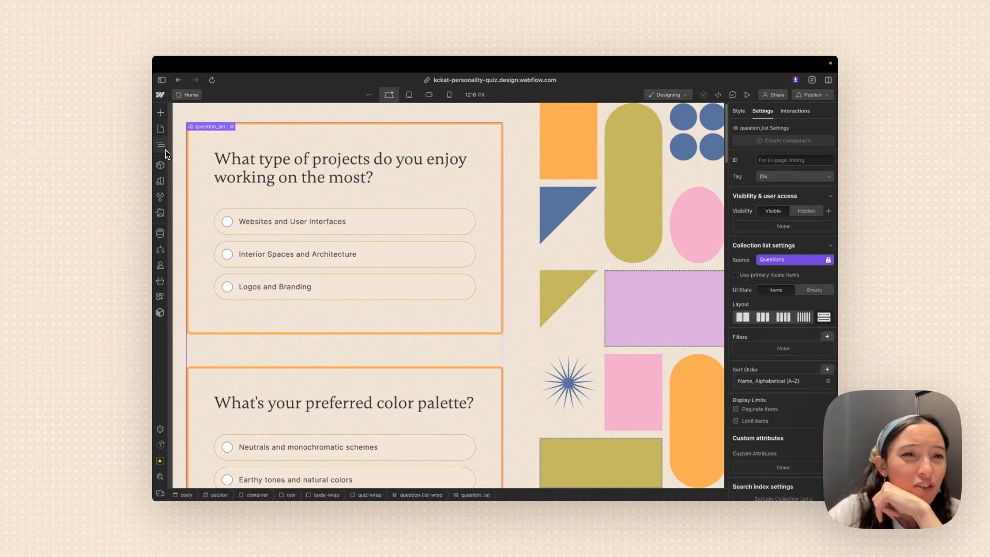
Remove the show combo class from the quiz-wrap element.
left_click(161, 146)
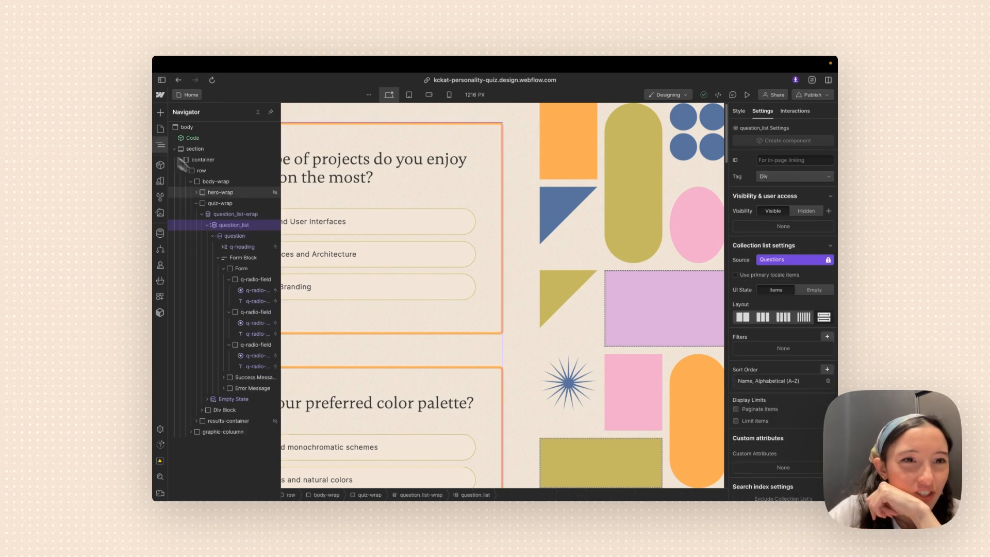
left_click(220, 203)
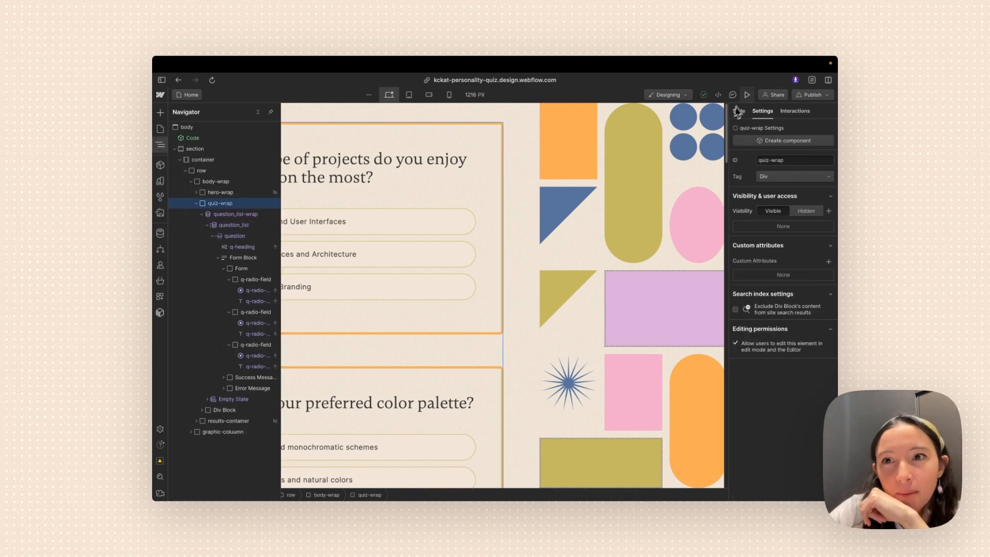
left_click(739, 111)
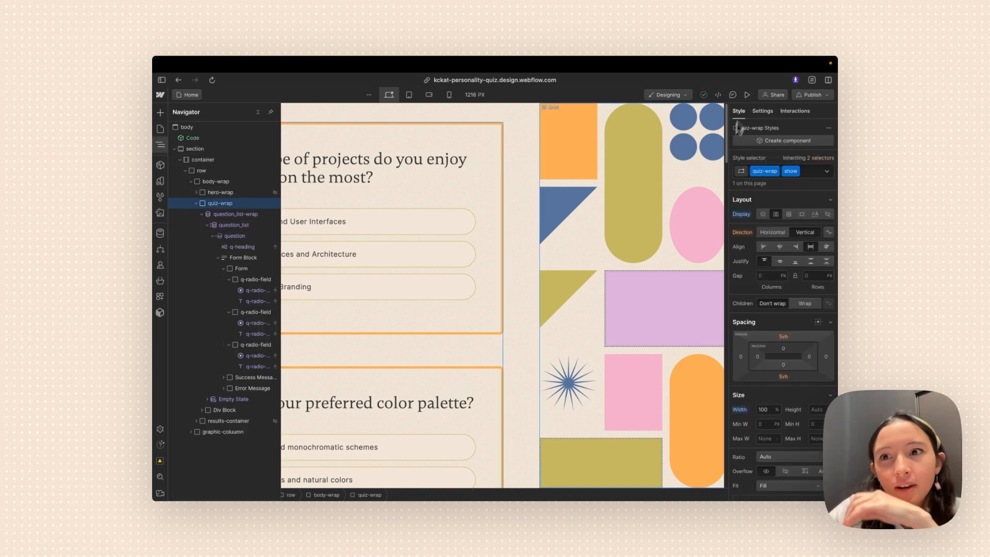
key("super+Return")
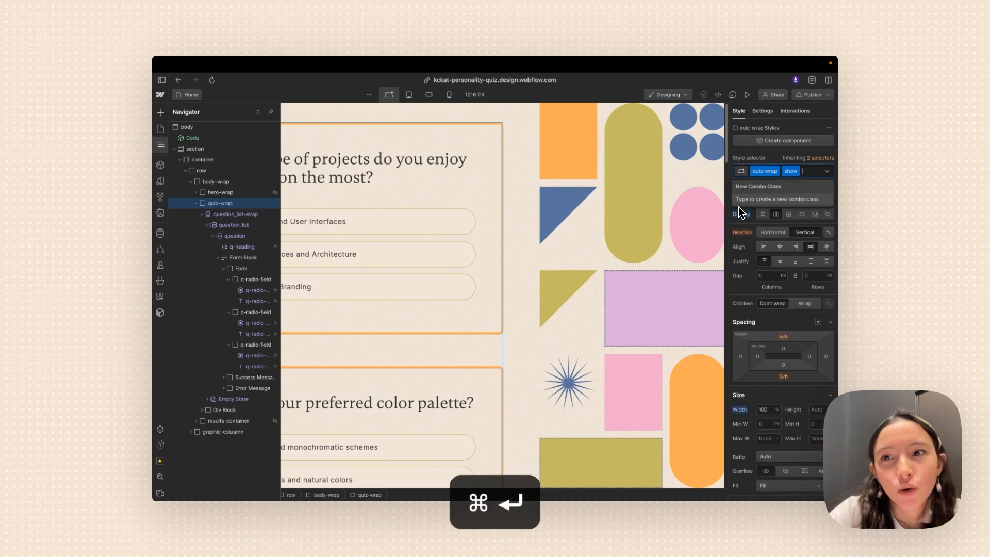
key("BackSpace")
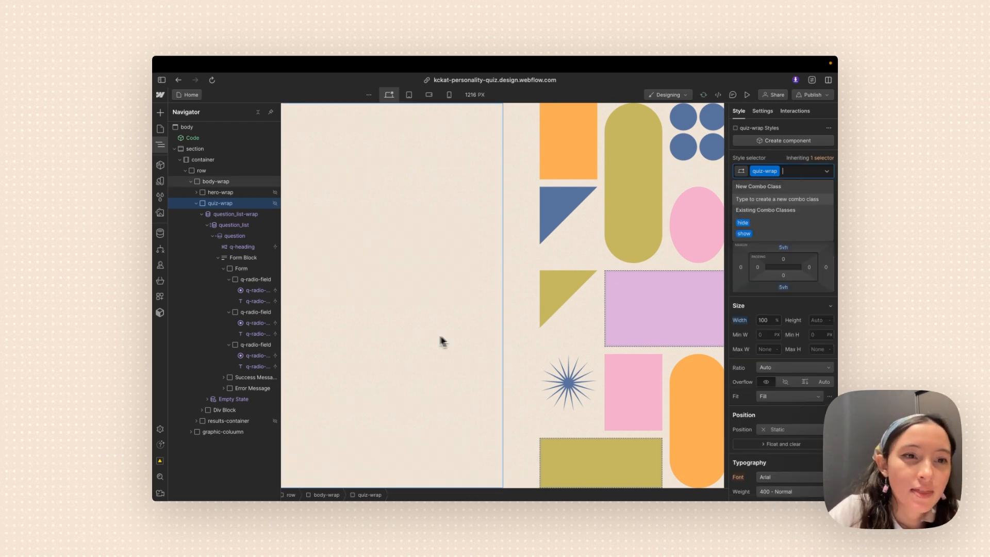
Collapse quiz-wrap in the element tree and add the existing show combo class to the results-container element.
left_click(196, 204)
left_click(196, 204)
left_click(194, 205)
left_click(230, 214)
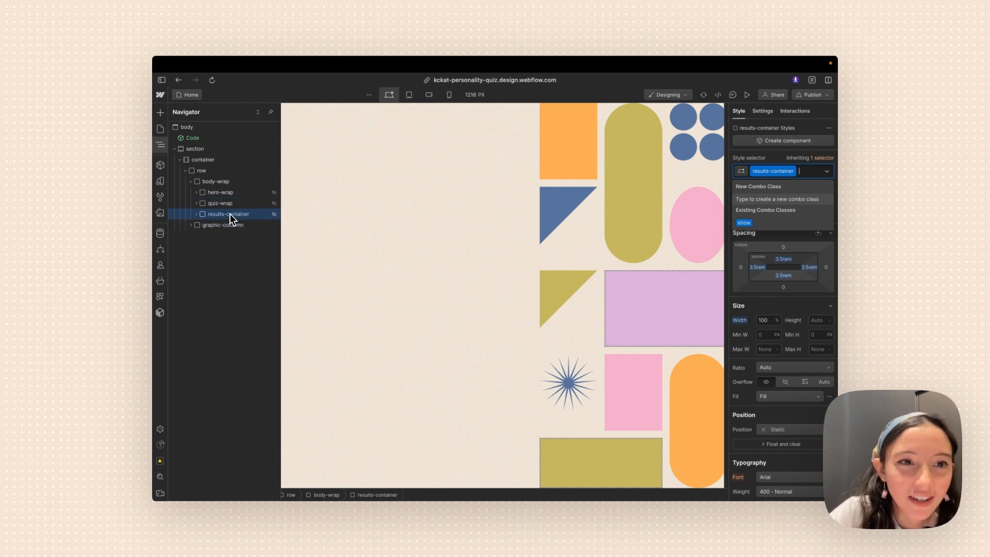
key("Return")
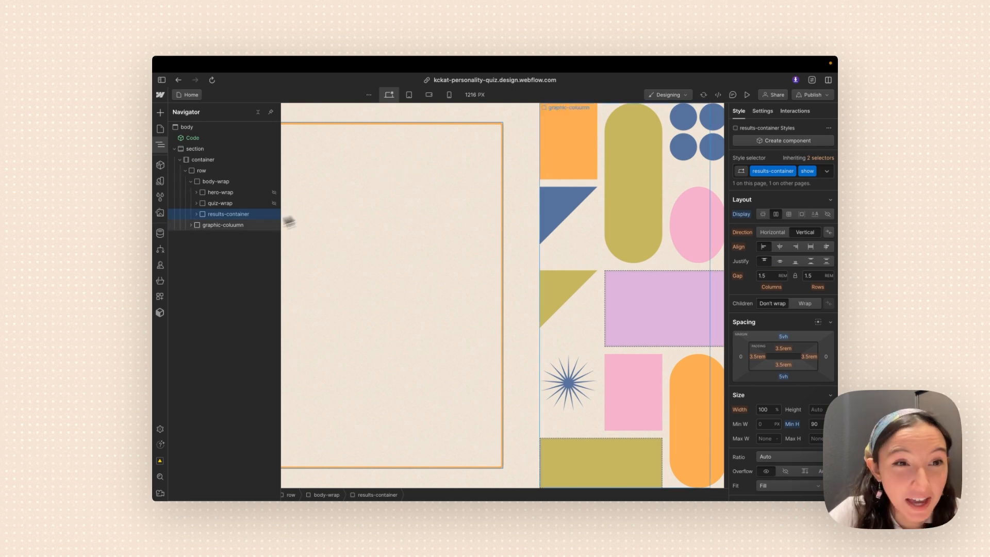
Add the existing show combo class to all three result elements inside results-container.
left_click(197, 215)
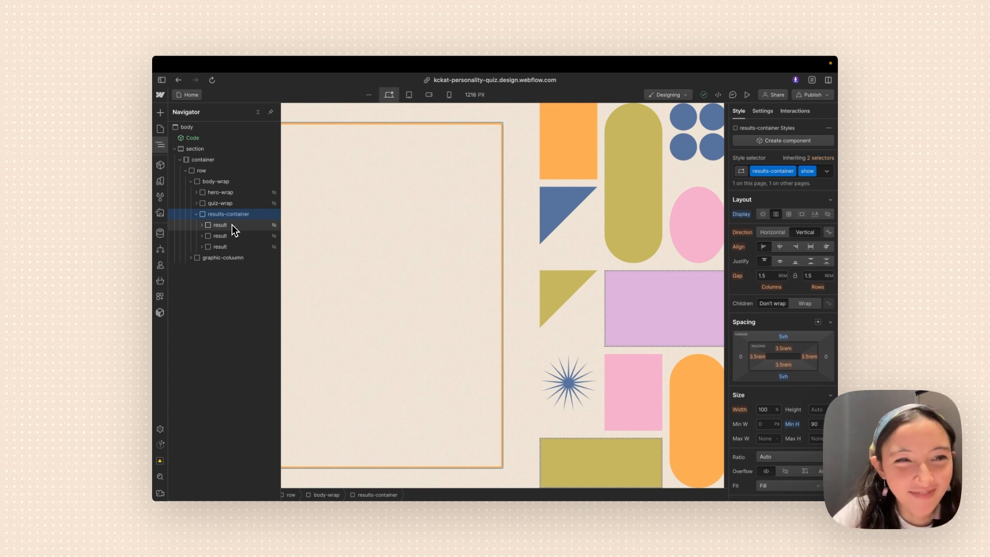
left_click(231, 225)
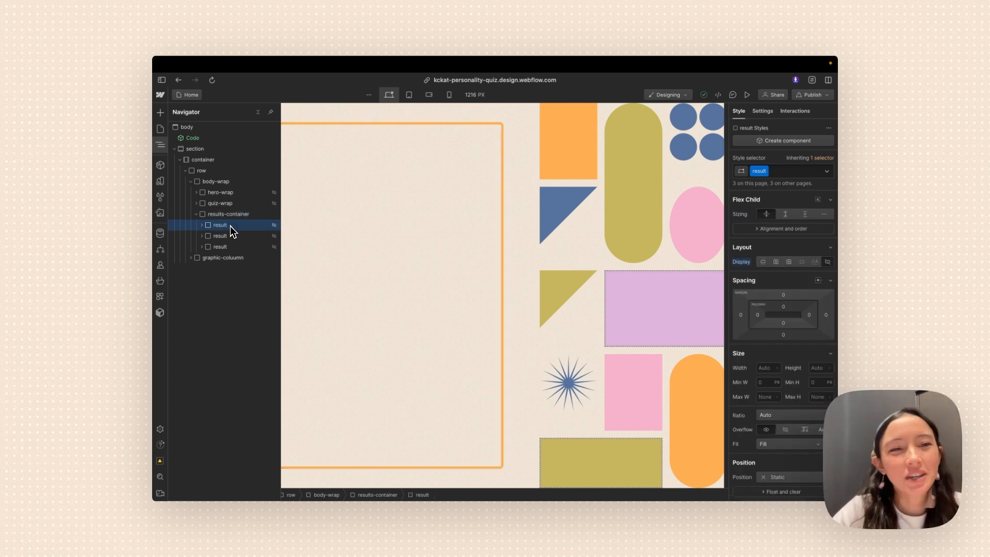
key("super+Return")
key("Down")
key("Return")
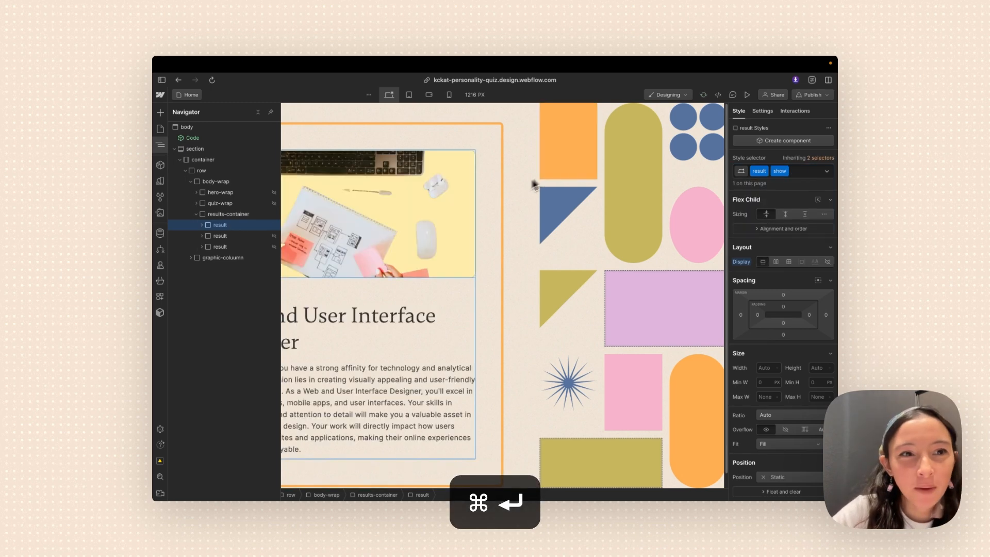
key("Down")
key("super+Return")
key("Down")
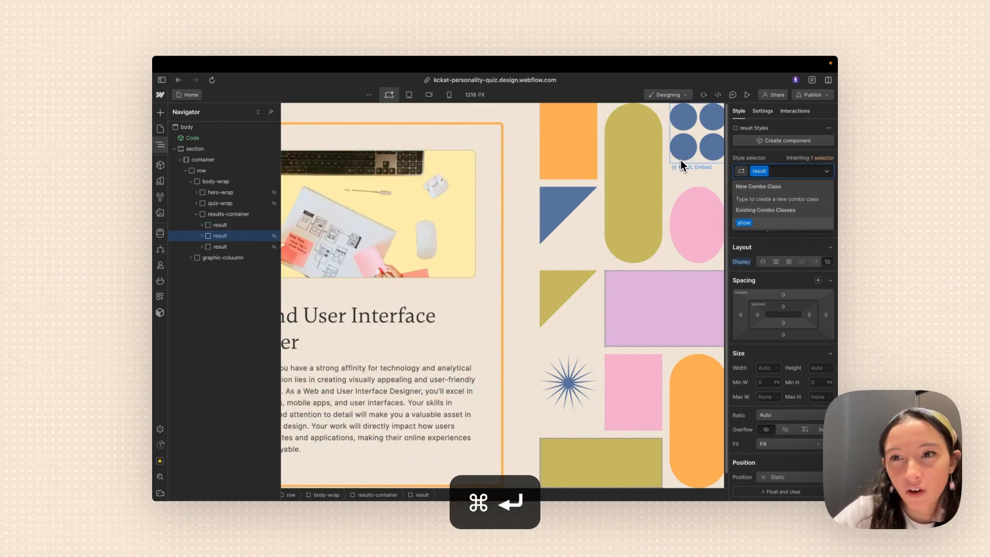
key("Return")
left_click(257, 247)
key("super+Return")
key("Down")
key("Return")
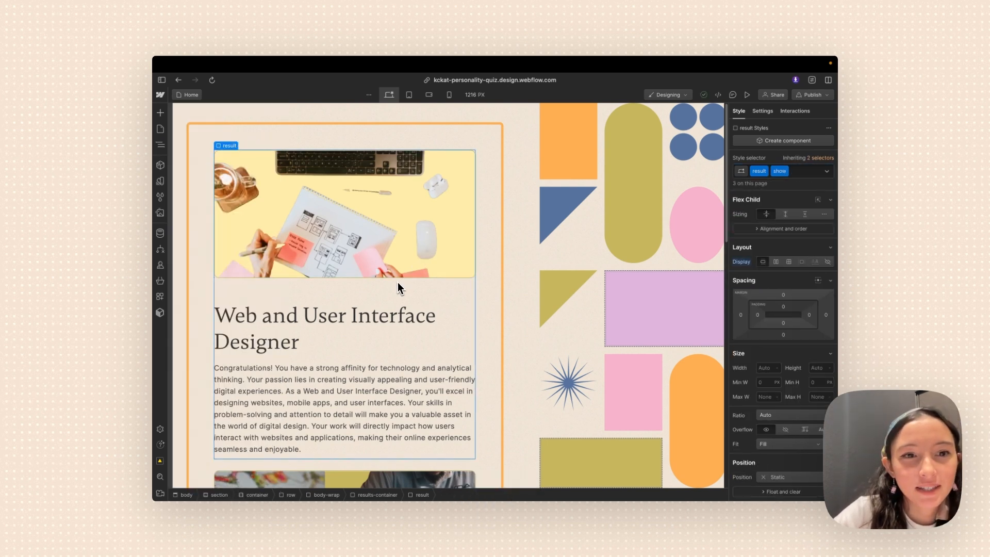
Look through the three designer results on the canvas, including their images, headings and descriptions.
scroll(397, 283, "down", 6)
left_click(375, 333)
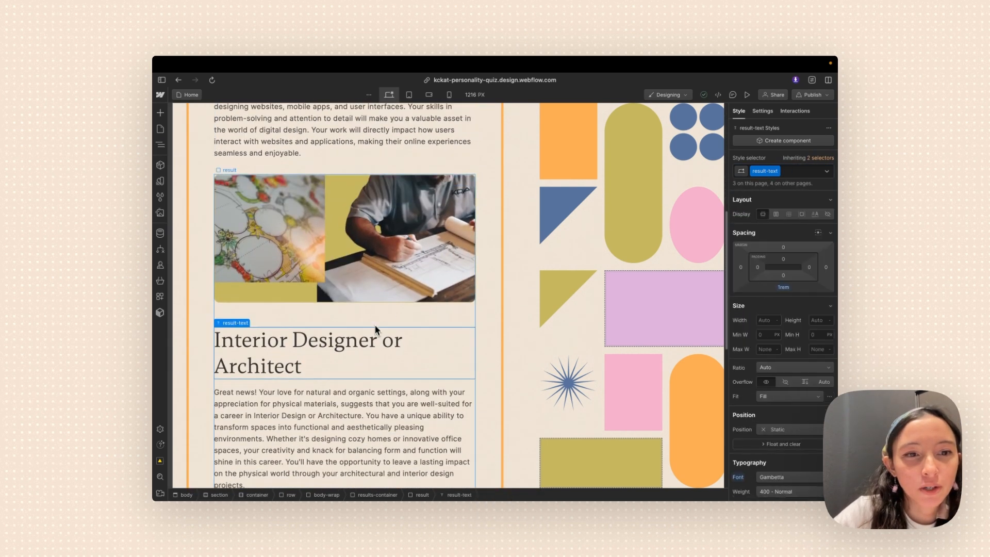
left_click(376, 314)
scroll(376, 312, "down", 4)
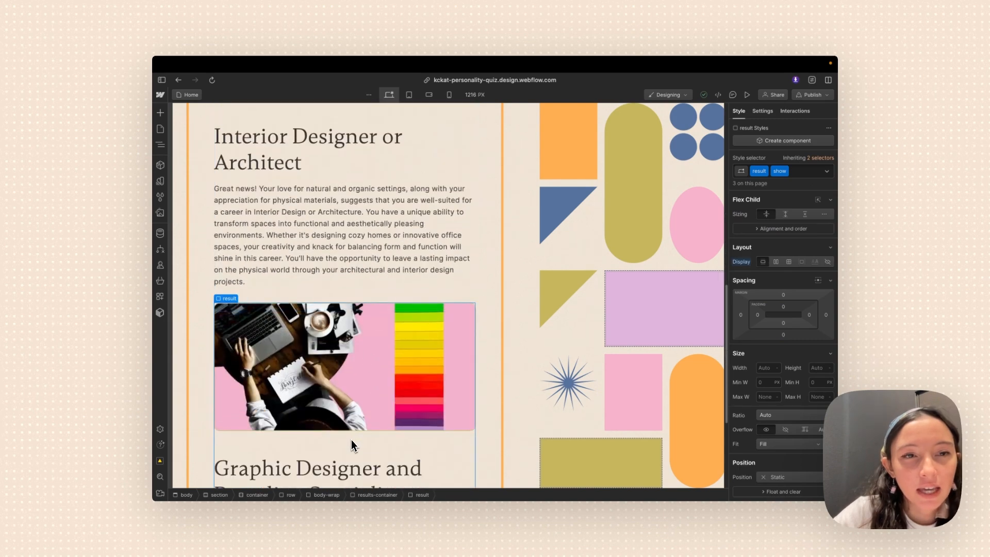
scroll(351, 439, "up", 7)
scroll(351, 439, "up", 3)
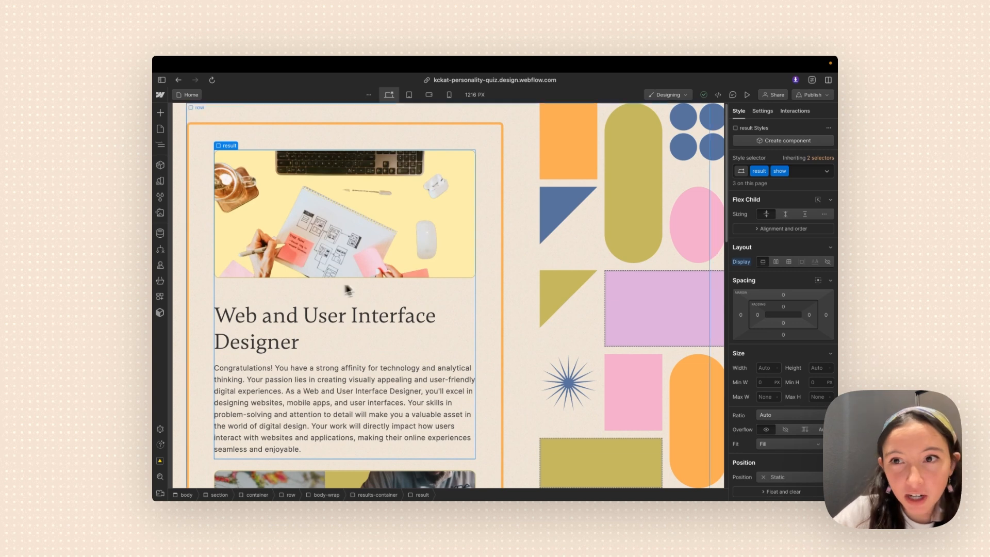
Inspect the ID of the Web and User Interface Designer result element in its settings.
left_click(763, 111)
double_click(763, 160)
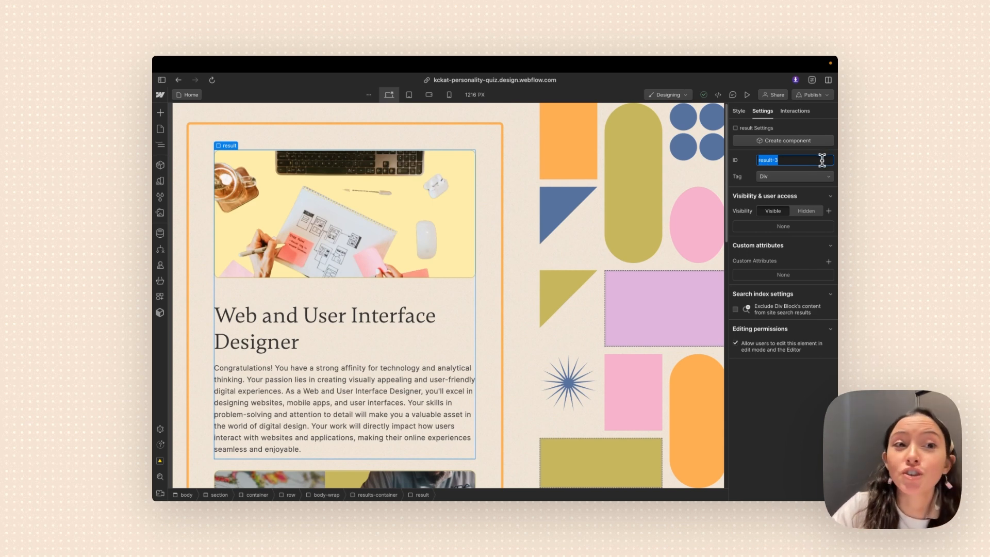
left_click(798, 157)
double_click(764, 161)
Compare the IDs of the three result elements, from Web and User Interface Designer to Graphic Designer and Branding Specialist.
scroll(392, 267, "down", 6)
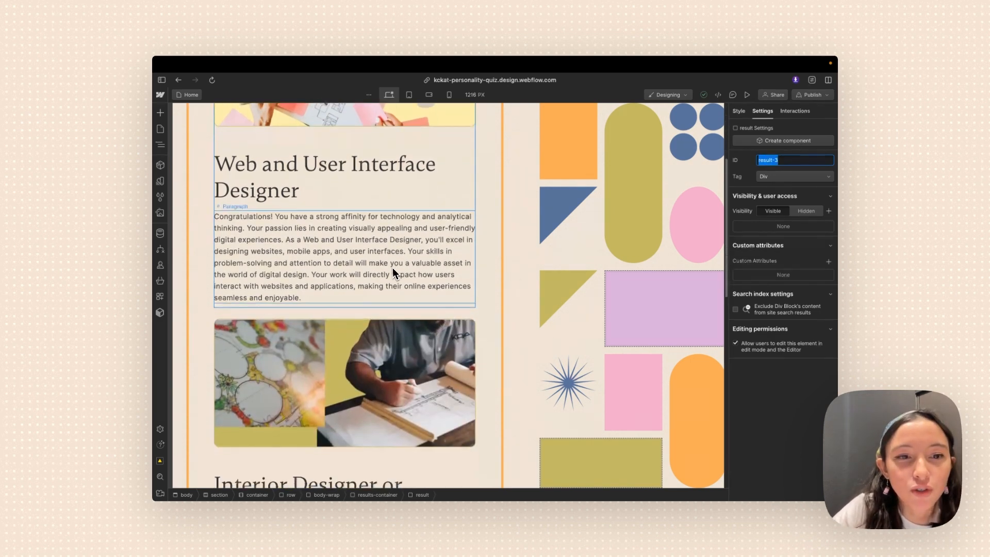
left_click(363, 325)
scroll(363, 325, "up", 5)
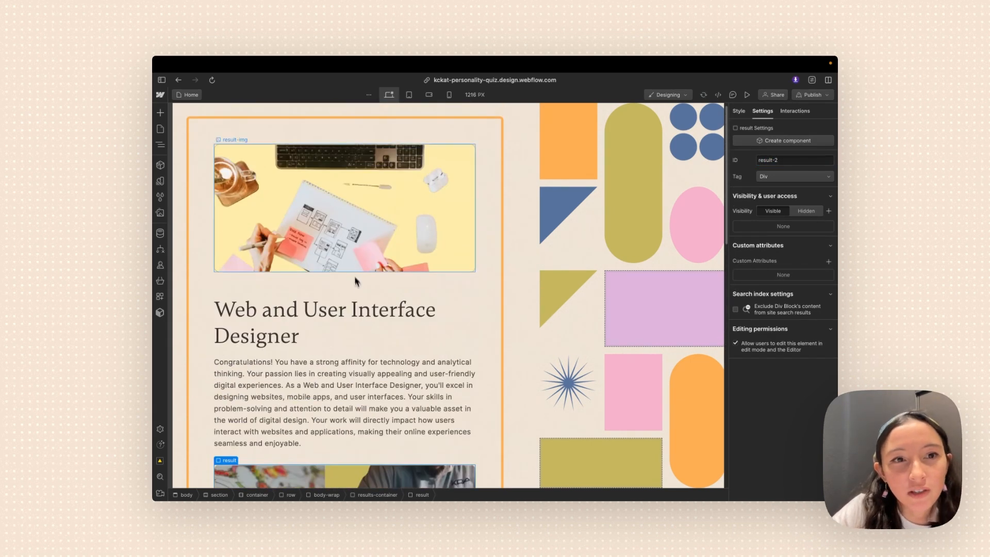
left_click(361, 309)
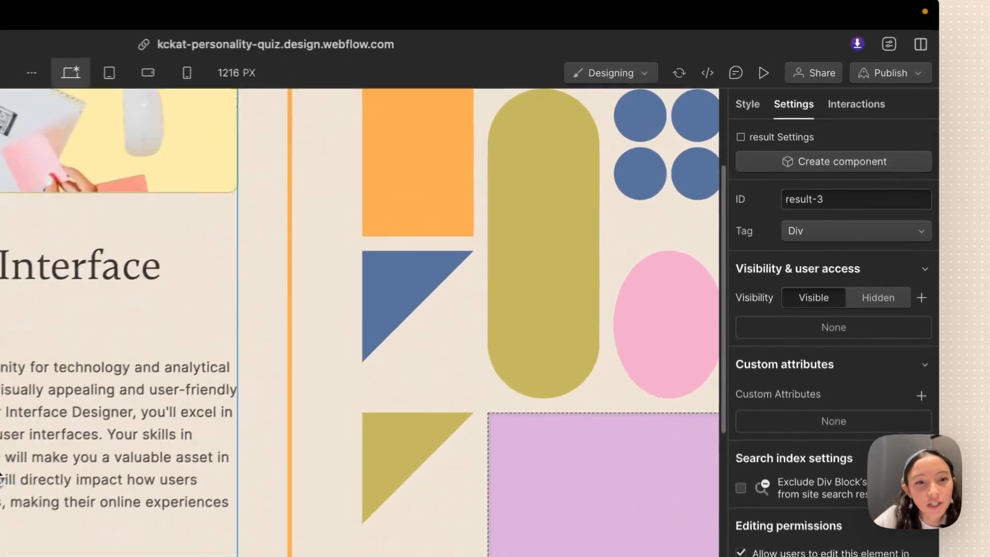
scroll(2, 479, "down", 6)
left_click(2, 479)
scroll(2, 480, "down", 5)
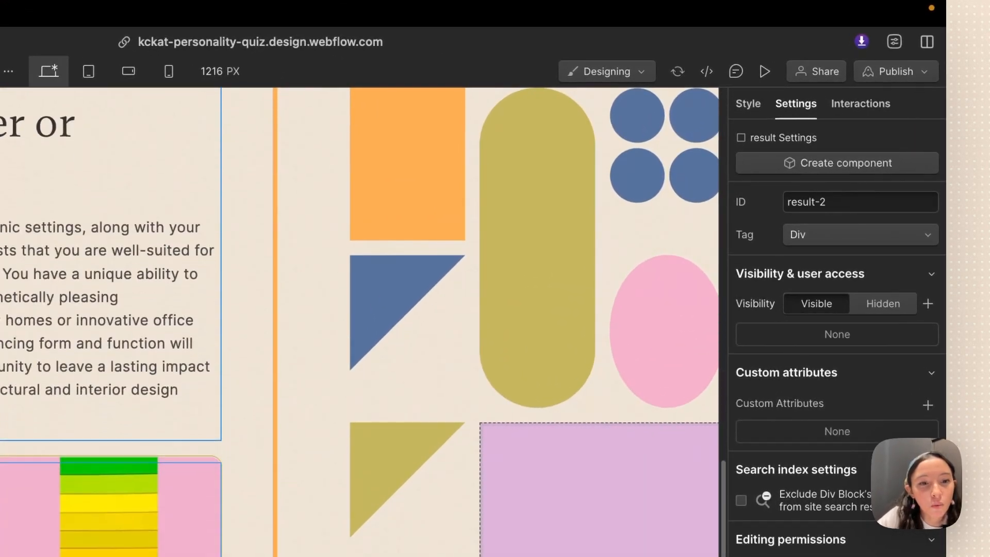
scroll(31, 508, "down", 1)
left_click(30, 508)
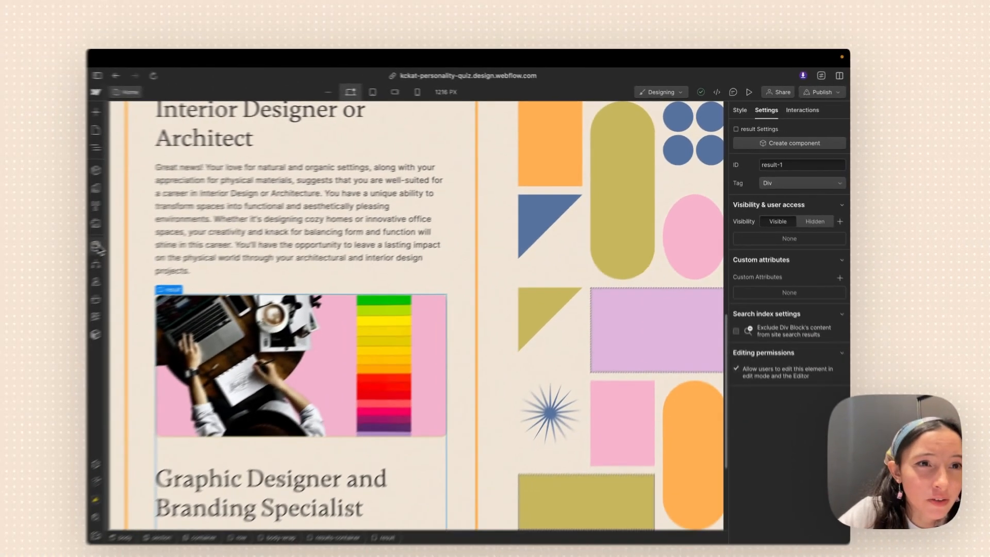
Open the Questions CMS collection to view its items.
left_click(154, 234)
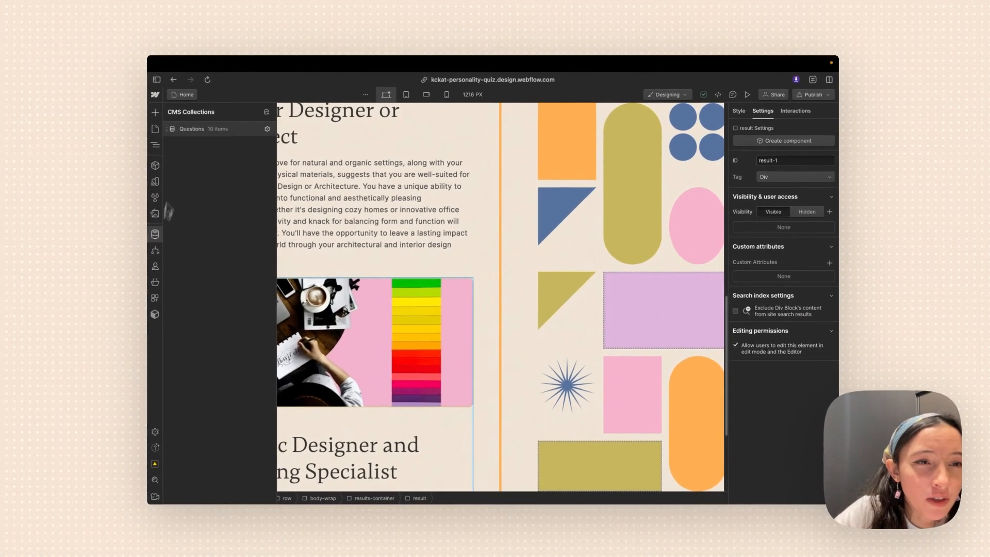
left_click(199, 128)
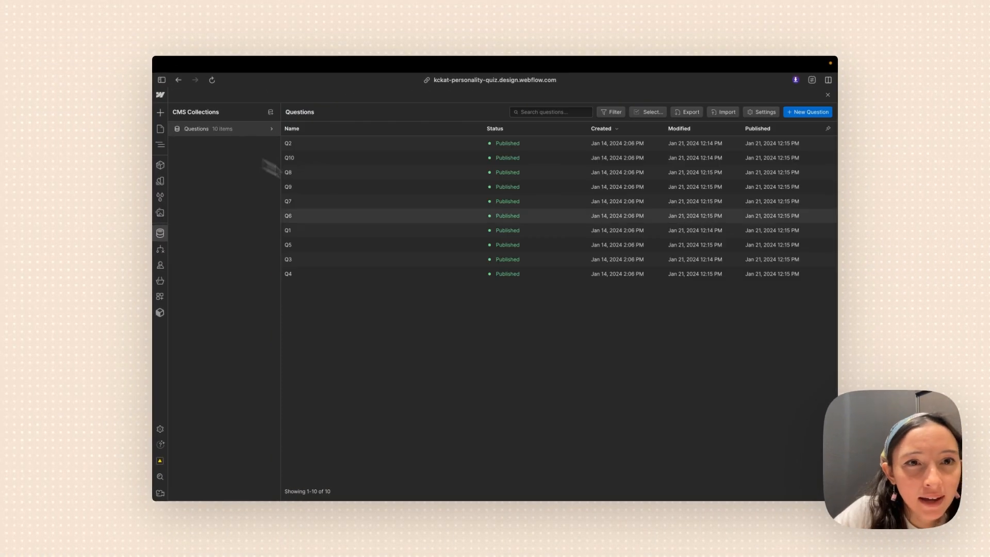
Open the Q2 question item and inspect its three answers and their Value 1, Value 2 and Value 3 fields.
left_click(315, 147)
scroll(472, 271, "down", 3)
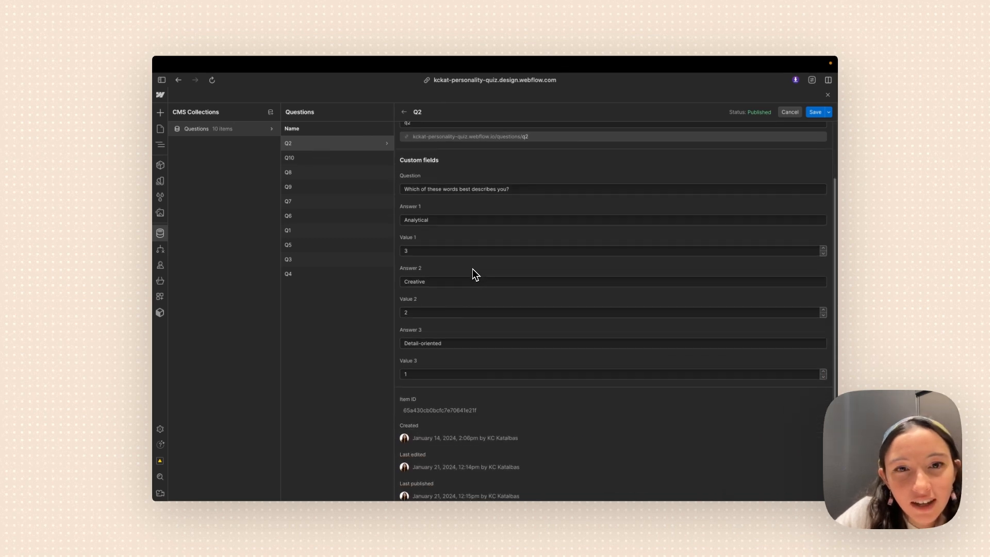
left_click(409, 250)
left_click(413, 313)
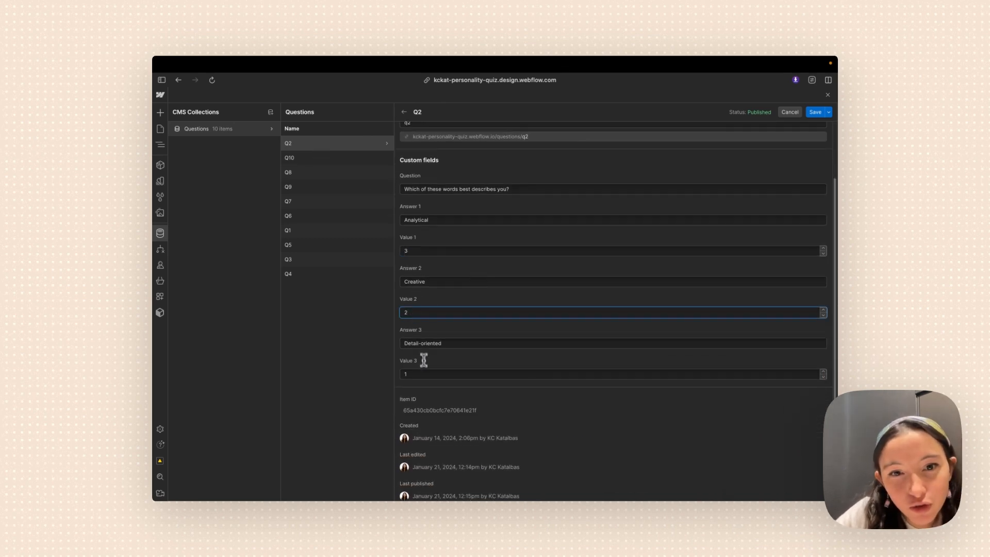
left_click(425, 376)
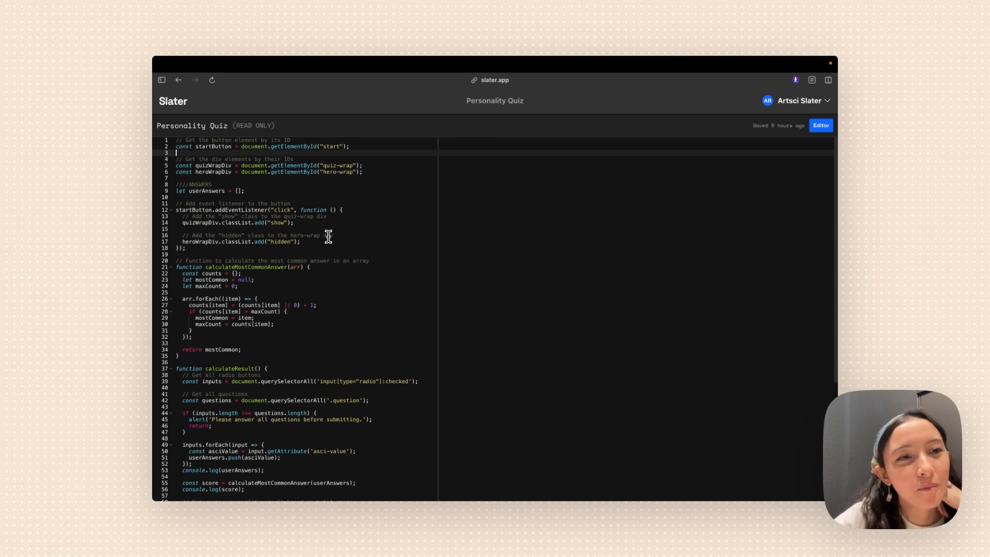
Examine the script lines in Slater that get the "start", "quiz-wrap" and "hero-wrap" elements by ID.
left_click(285, 197)
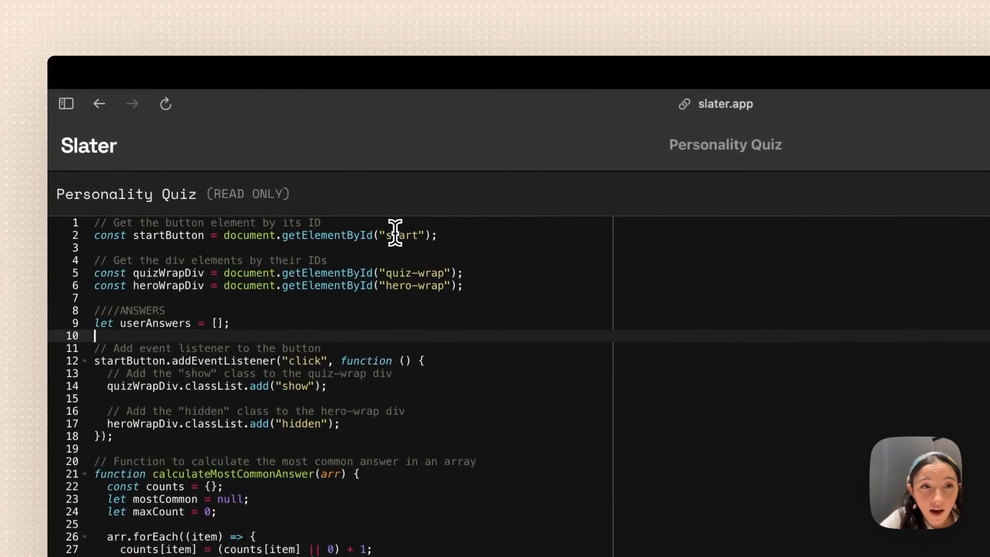
left_click(396, 236)
left_click(409, 288)
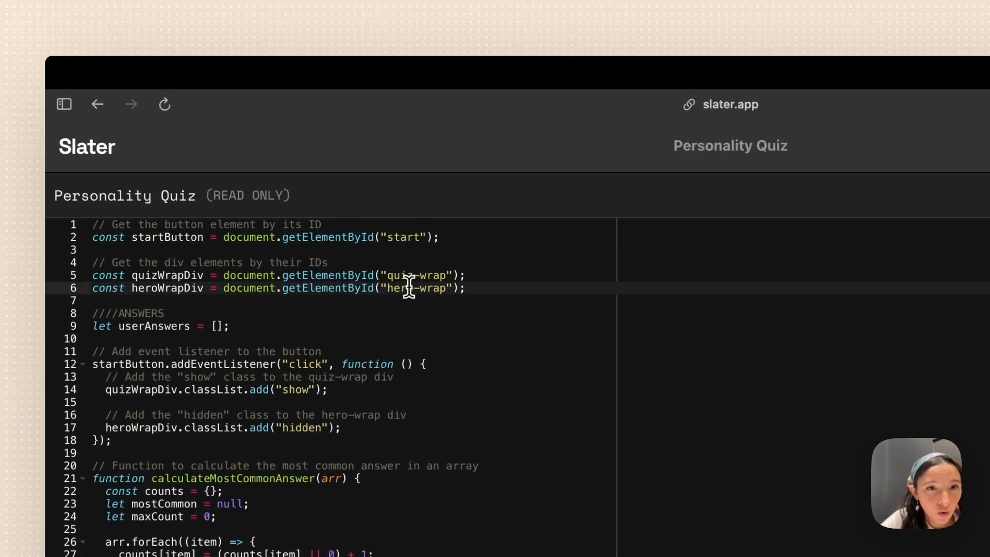
left_click(407, 274)
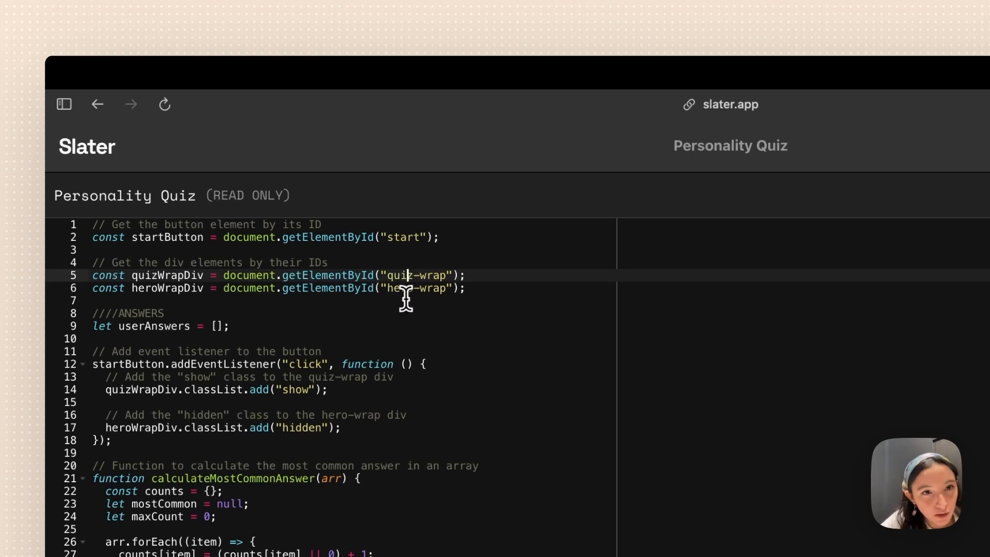
left_click(404, 288)
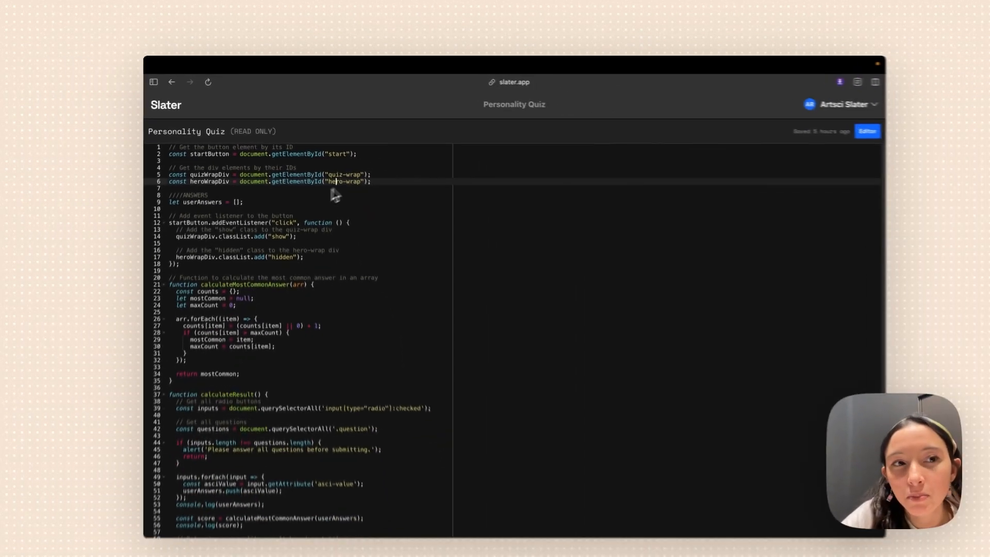
Switch to the Webflow designer and check the IDs of the hero wrapper and the Take the Quiz button in their settings.
mouse_move(49, 555)
left_click(217, 227)
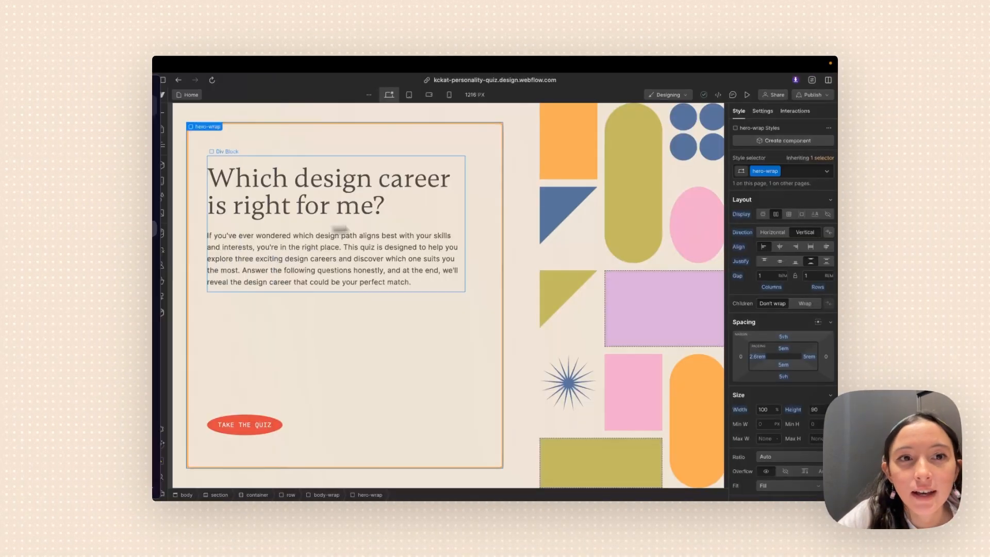
left_click(772, 113)
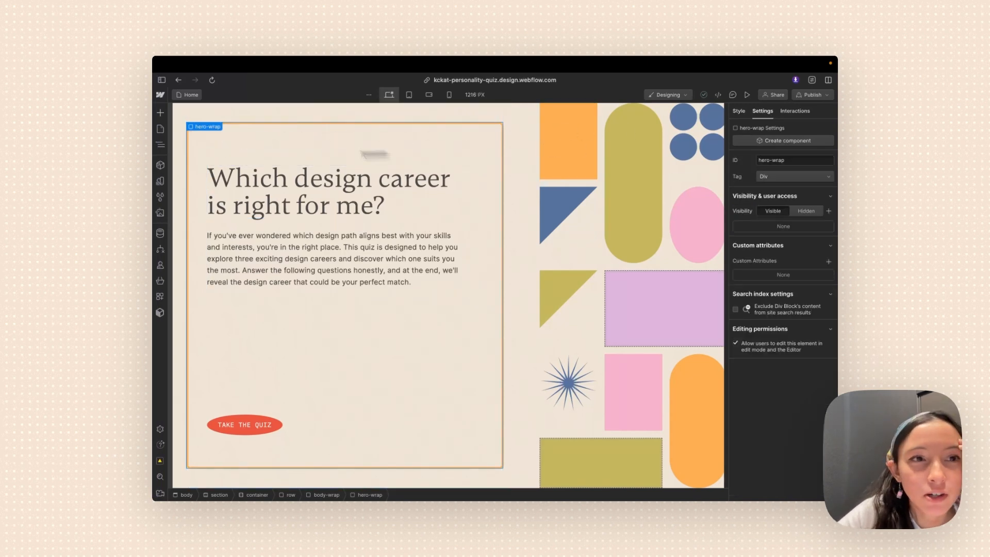
left_click(161, 145)
left_click(228, 206)
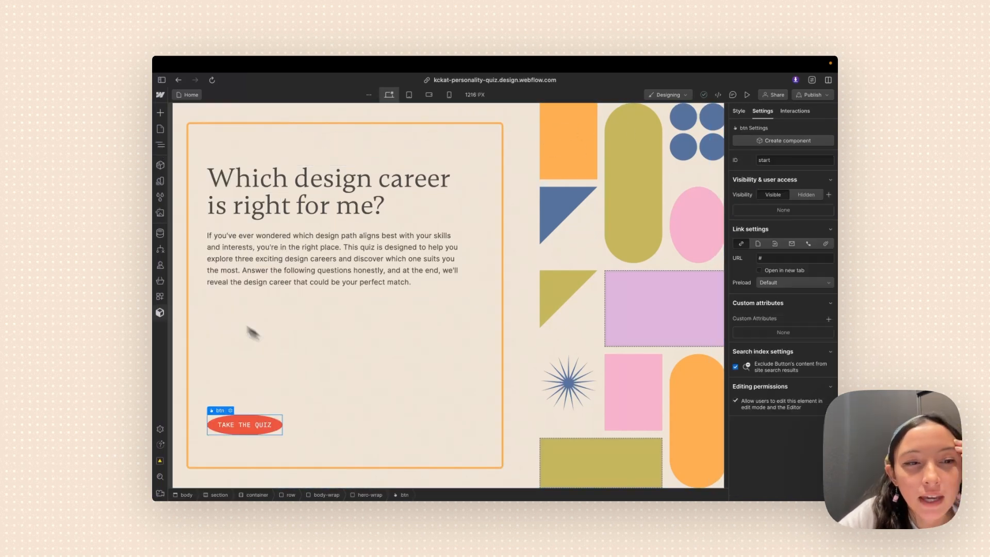
Switch back to the Slater script and look through it down to the submit button code.
mouse_move(153, 304)
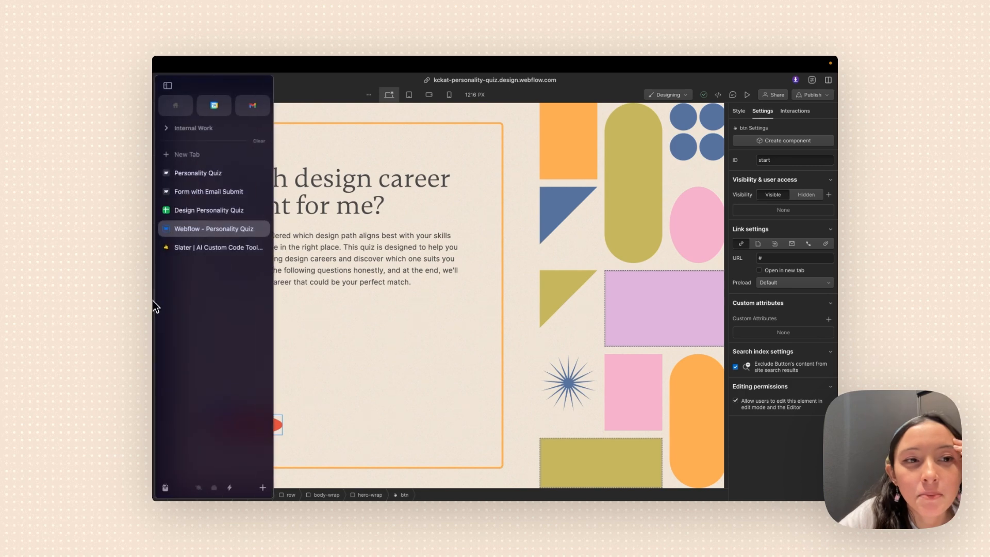
left_click(209, 216)
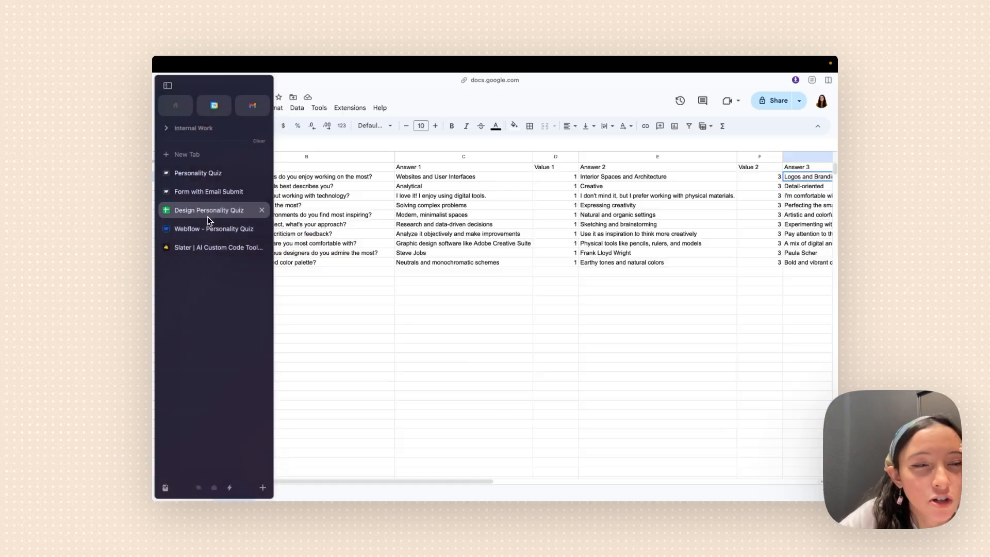
left_click(205, 248)
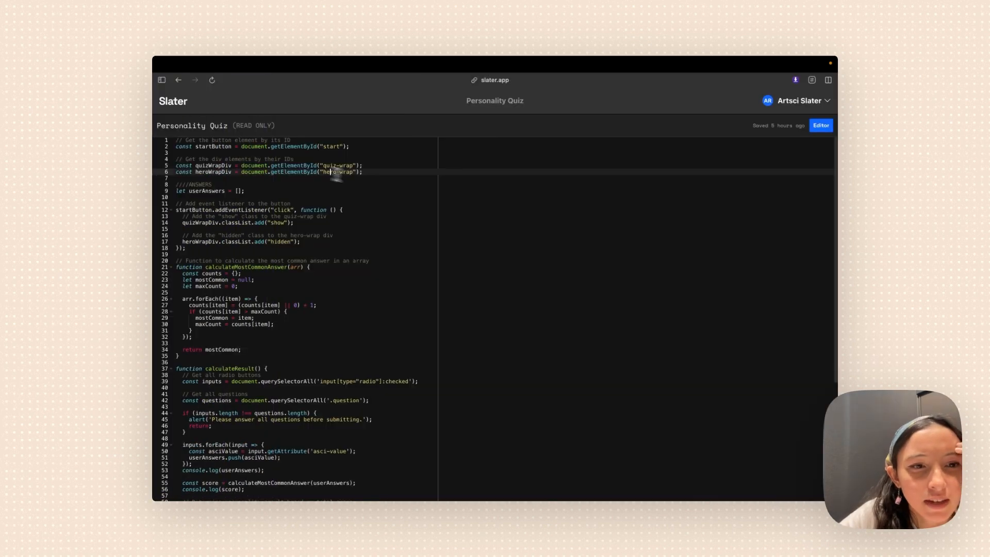
scroll(309, 274, "down", 5)
scroll(238, 466, "down", 2)
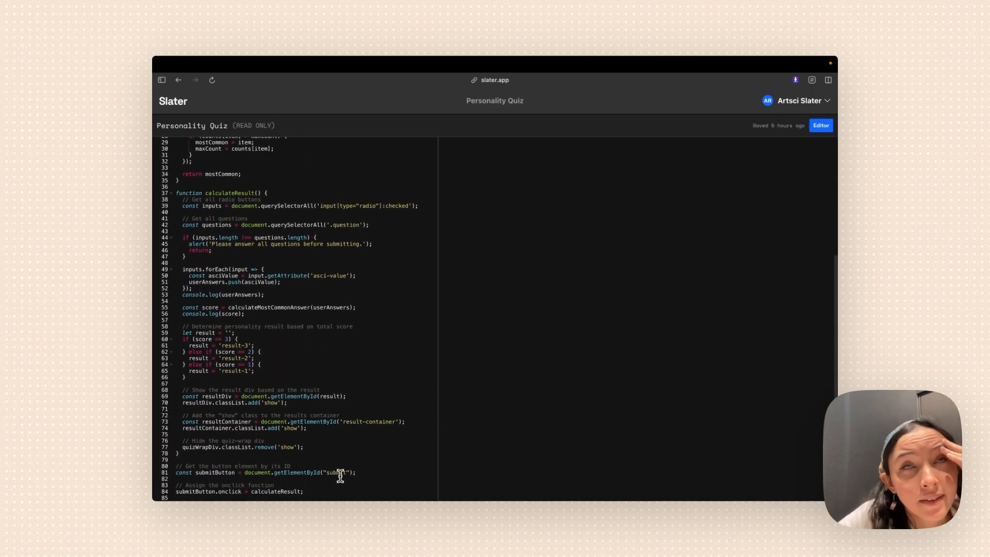
scroll(340, 475, "up", 5)
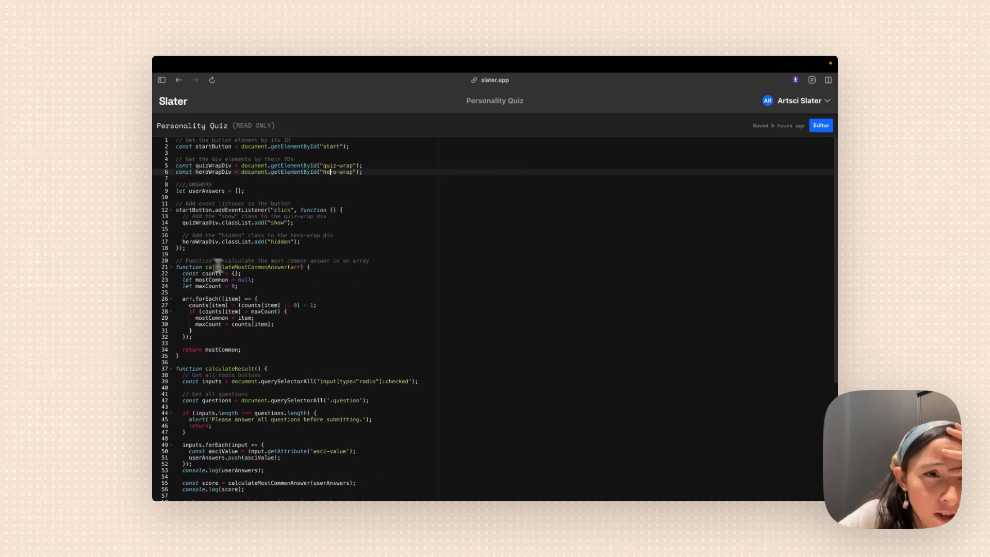
Highlight the start button's click listener block and the calculateMostCommonAnswer function to review them.
left_click(191, 256)
left_click_drag(144, 320, 92, 227)
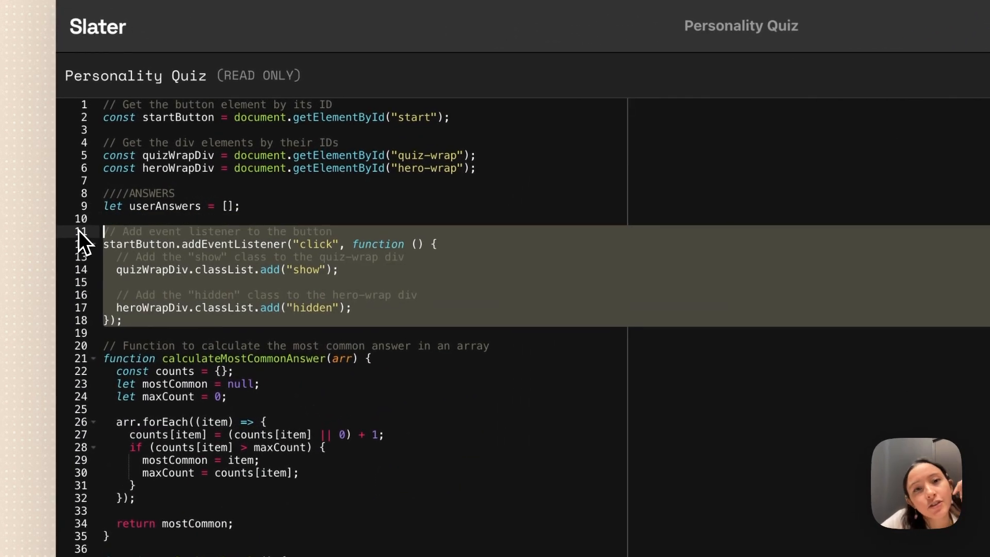
left_click(161, 282)
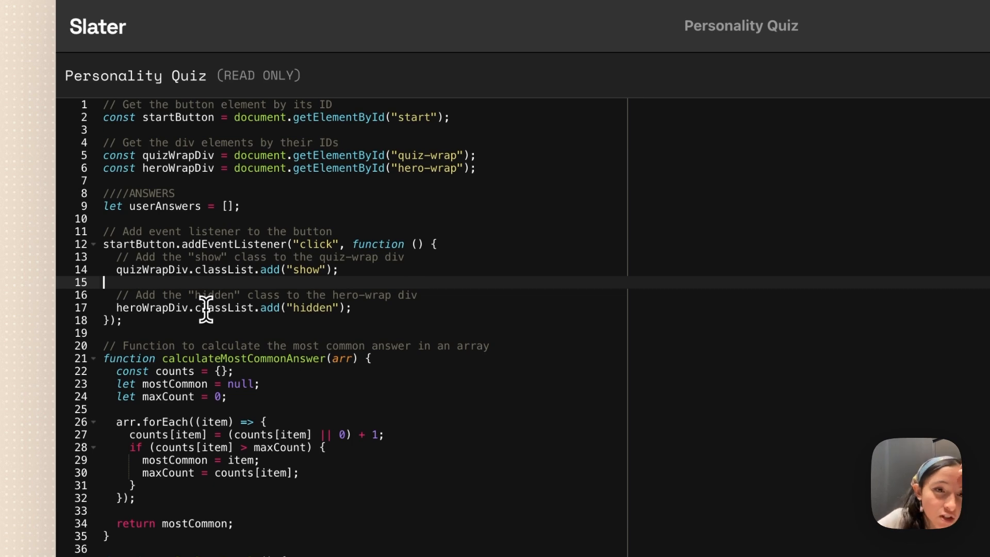
scroll(206, 309, "down", 3)
left_click_drag(129, 475, 70, 281)
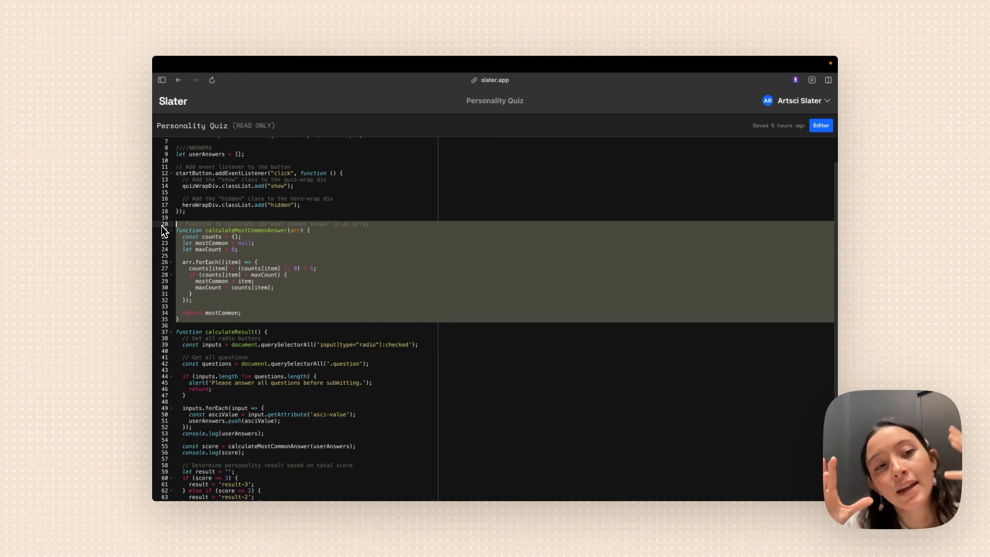
Review the calculateResult function, highlighting the lines that collect the checked radio inputs and the .question elements.
scroll(162, 231, "down", 5)
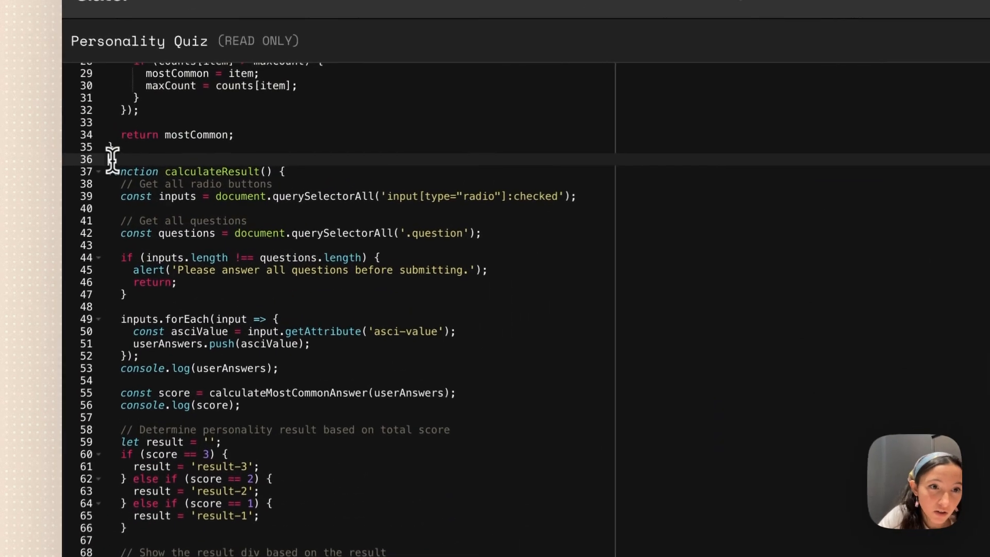
left_click_drag(176, 192, 180, 322)
left_click_drag(130, 255, 149, 531)
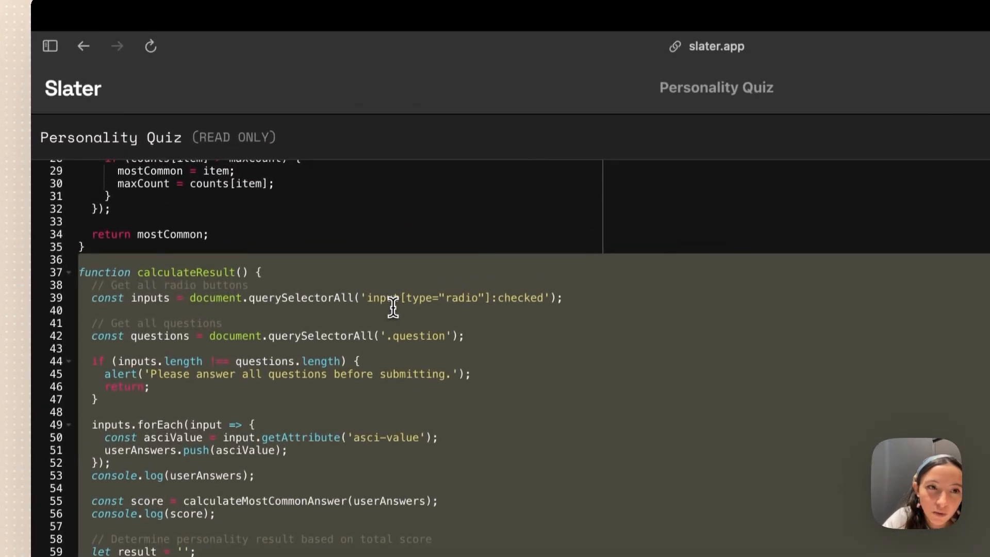
left_click(393, 309)
left_click(393, 298)
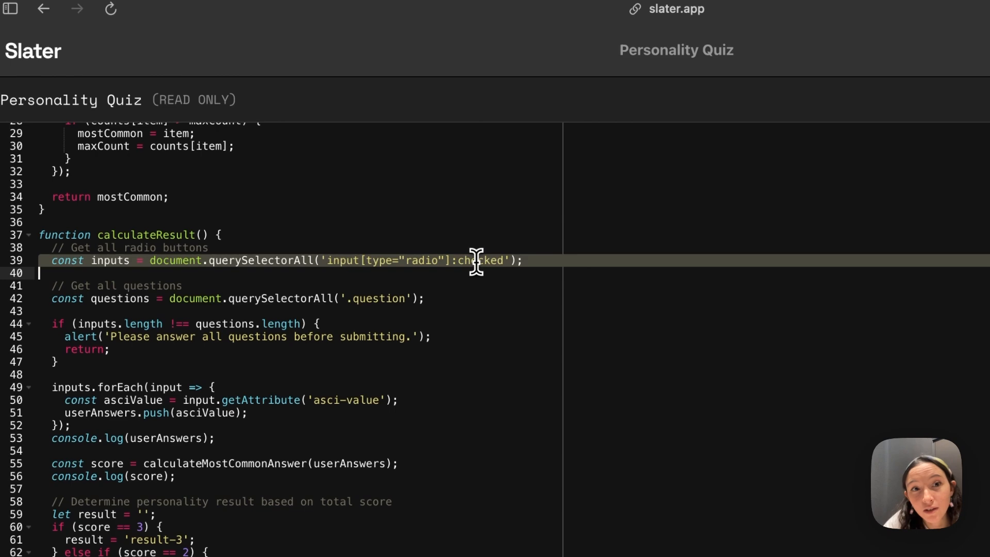
left_click_drag(462, 300, 12, 298)
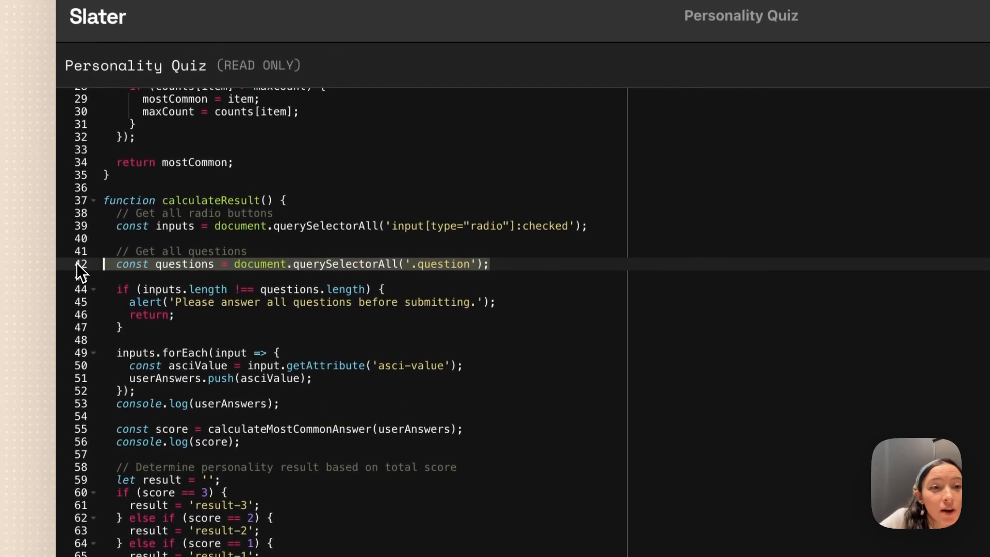
Switch to Webflow to check the question item's class on the canvas, and return to the Slater script.
mouse_move(58, 262)
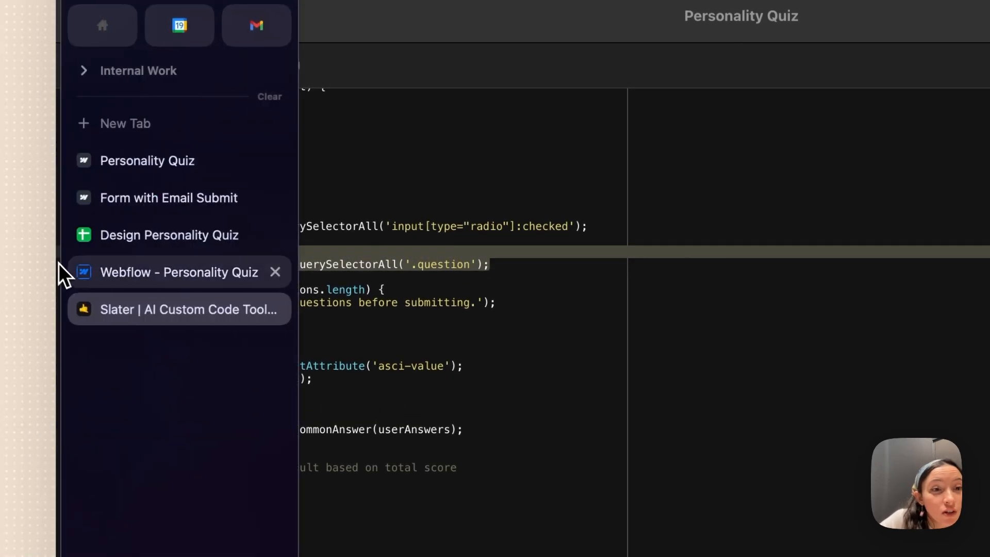
left_click(117, 284)
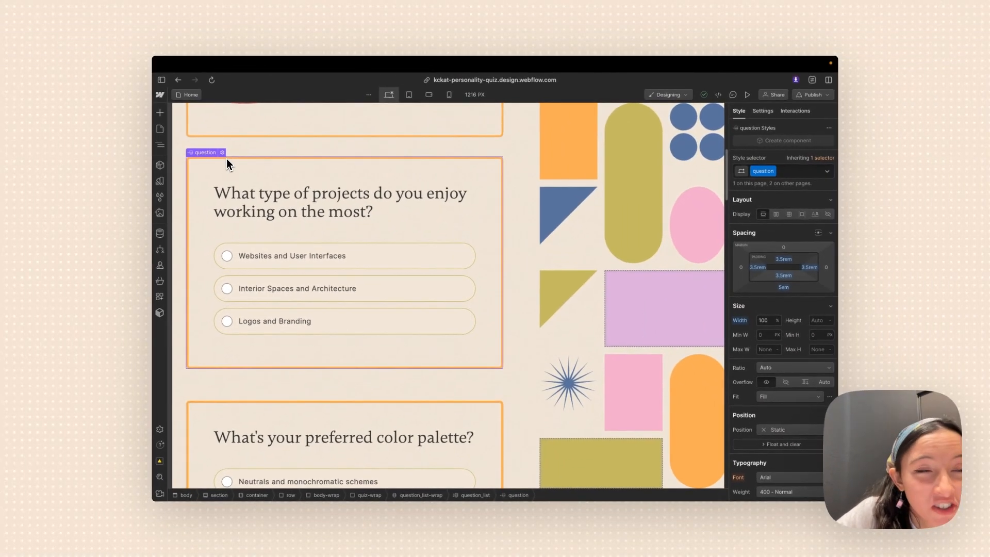
mouse_move(118, 216)
left_click(211, 248)
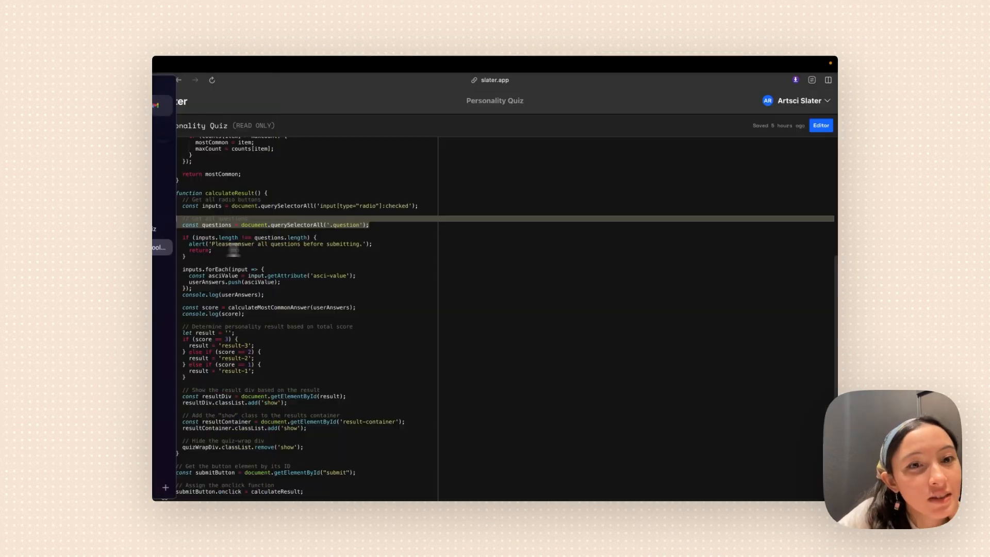
Examine the condition comparing inputs.length with questions.length and the alert that it triggers.
left_click(178, 237)
left_click_drag(177, 237, 241, 237)
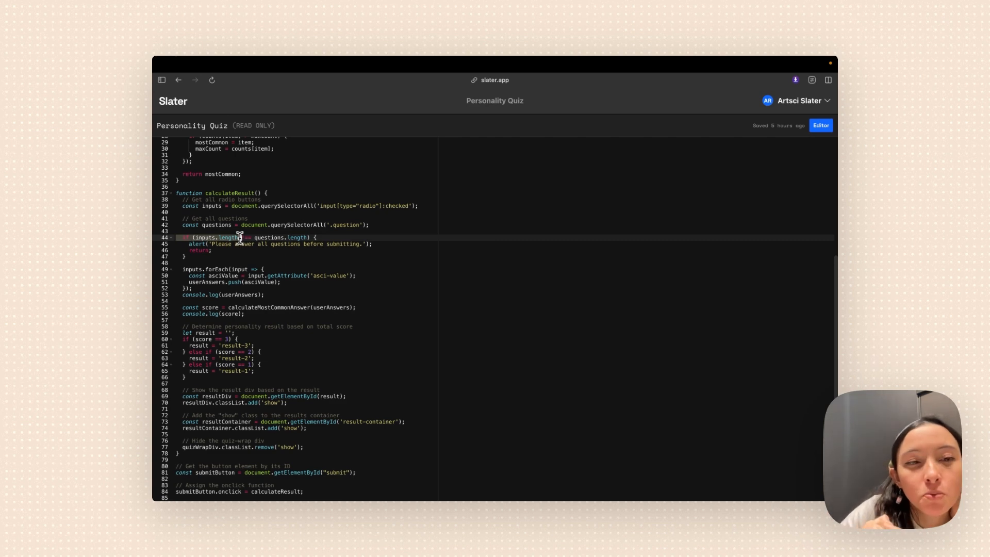
left_click_drag(255, 237, 310, 238)
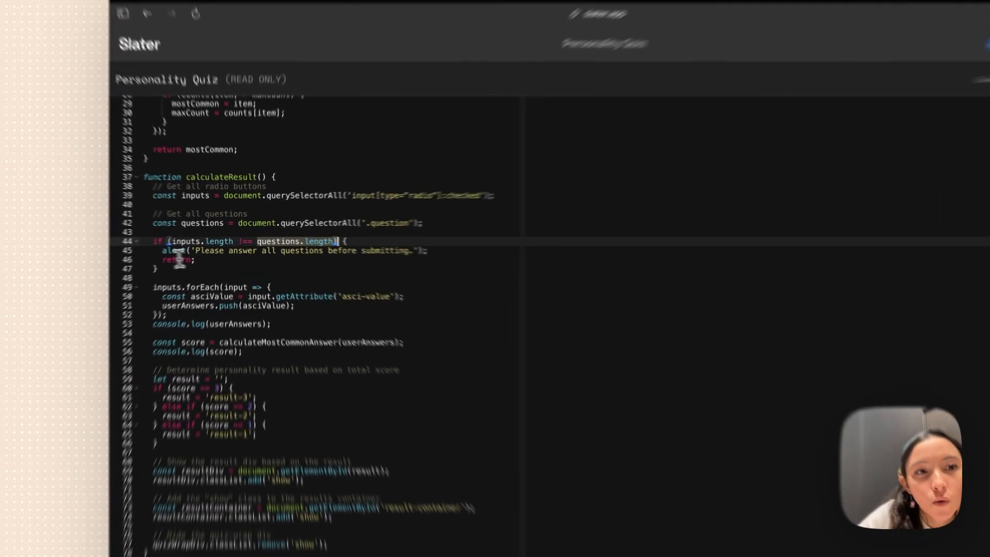
left_click(188, 244)
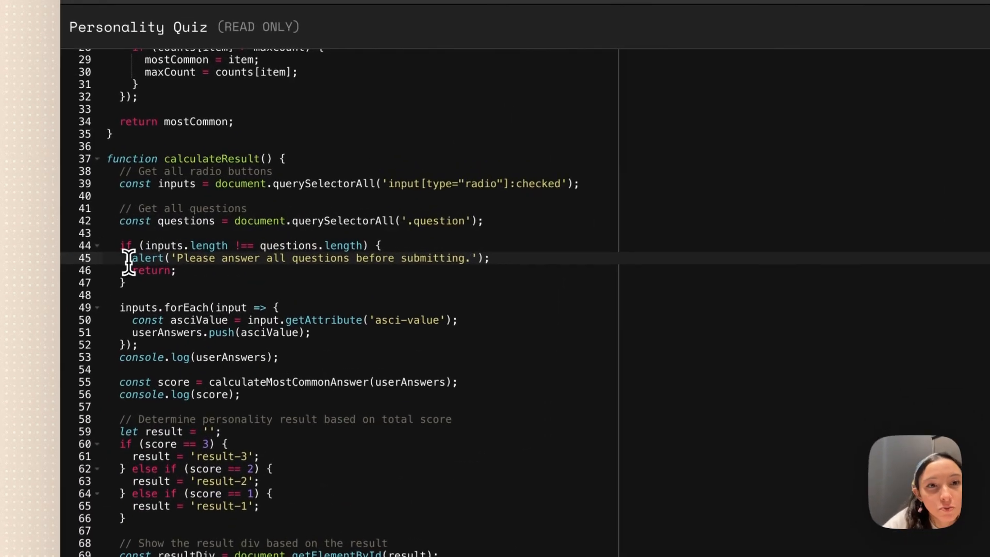
Examine the inputs.forEach loop and trace the userAnswers array back to its declaration near the script's start.
double_click(130, 310)
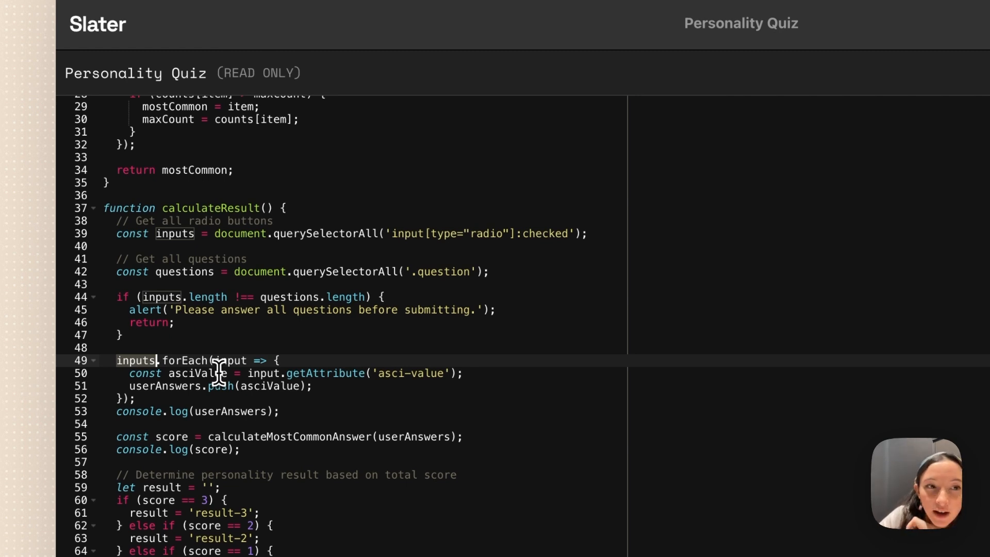
left_click(150, 385)
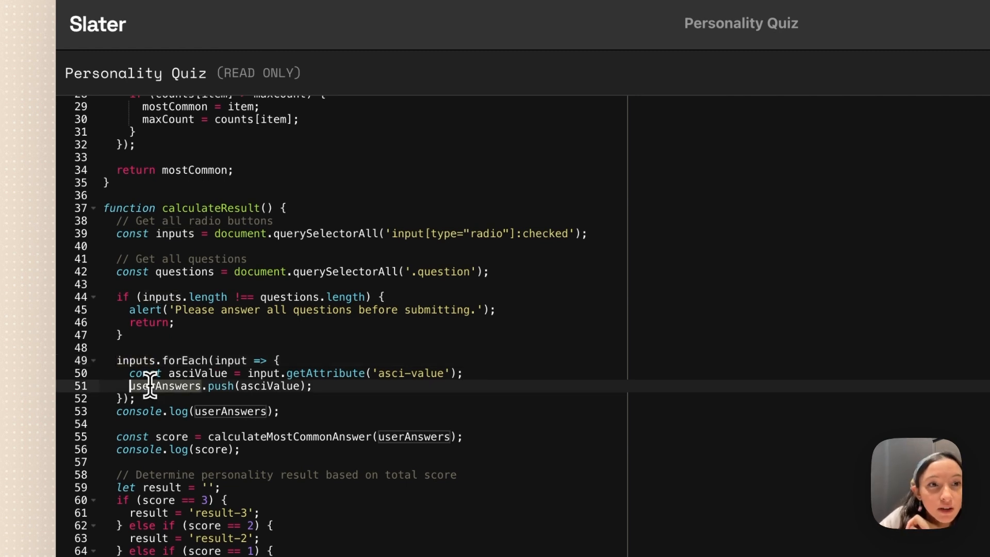
scroll(150, 385, "up", 9)
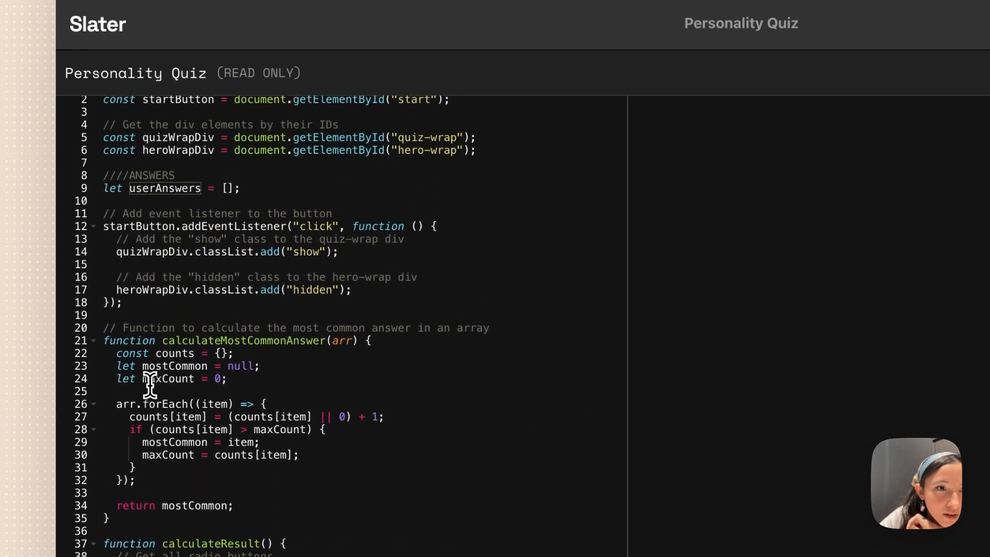
scroll(173, 215, "down", 8)
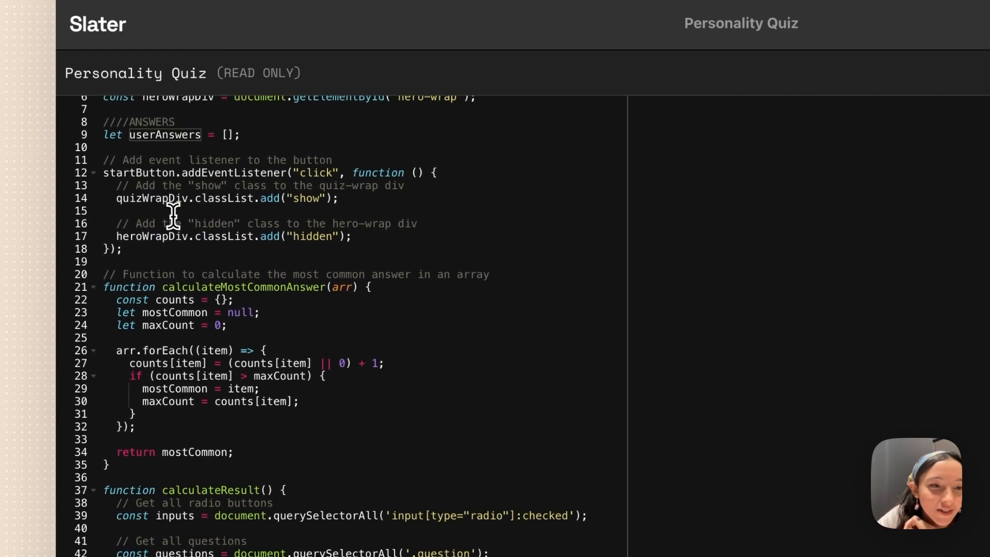
scroll(198, 408, "down", 2)
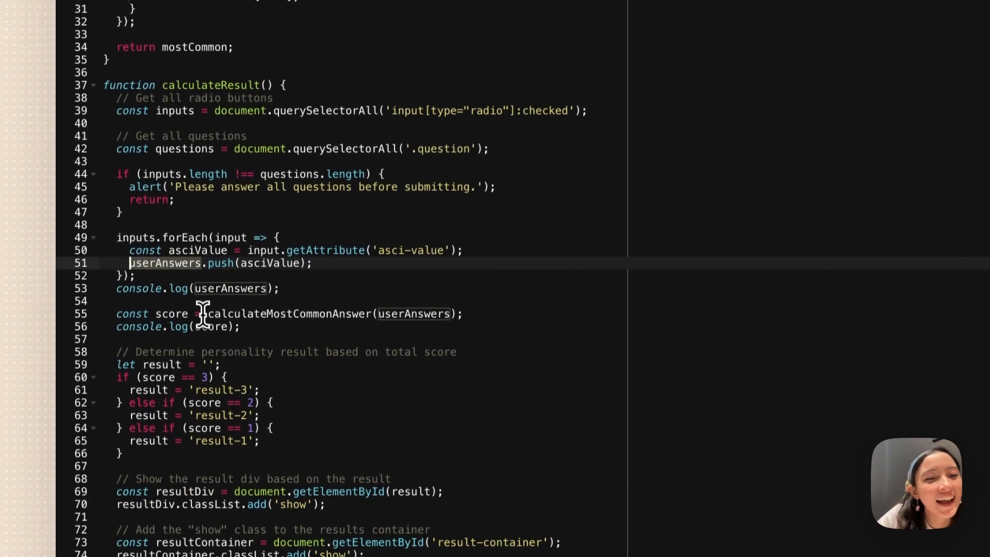
Highlight the calculateMostCommonAnswer call that sets the score and examine the result conditions below it.
left_click(185, 294)
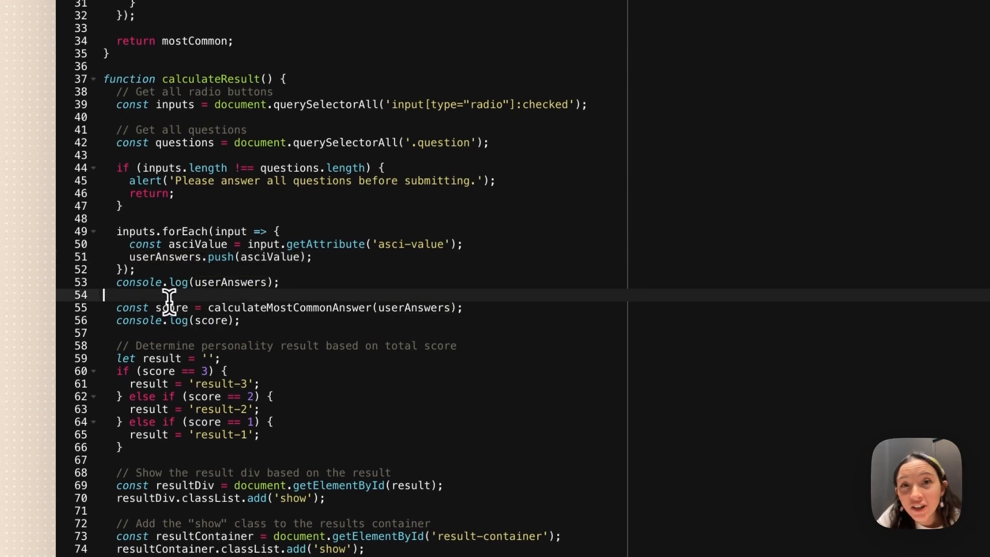
double_click(276, 307)
scroll(276, 309, "up", 3)
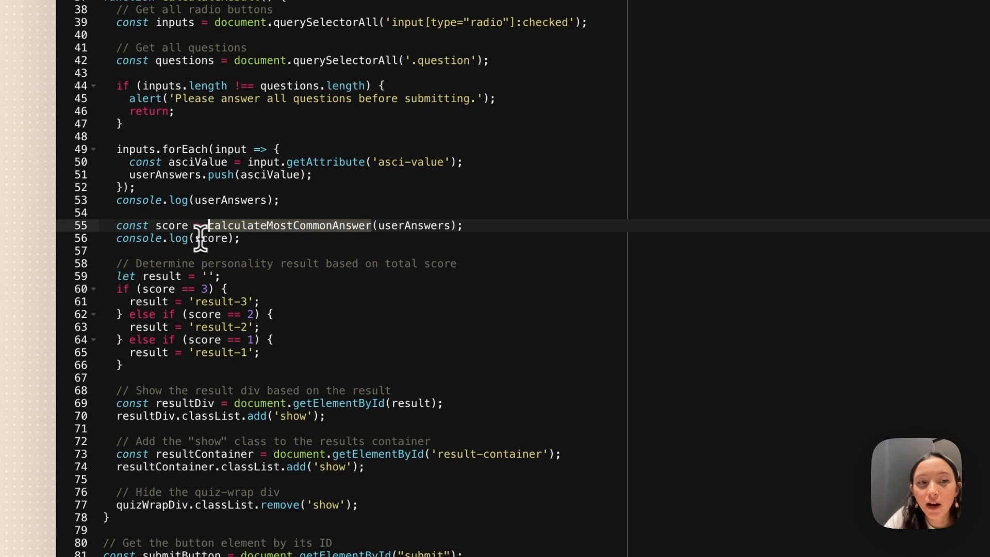
Locate the console.log calls for userAnswers and score in the script, and switch to the published quiz's result page.
left_click(170, 200)
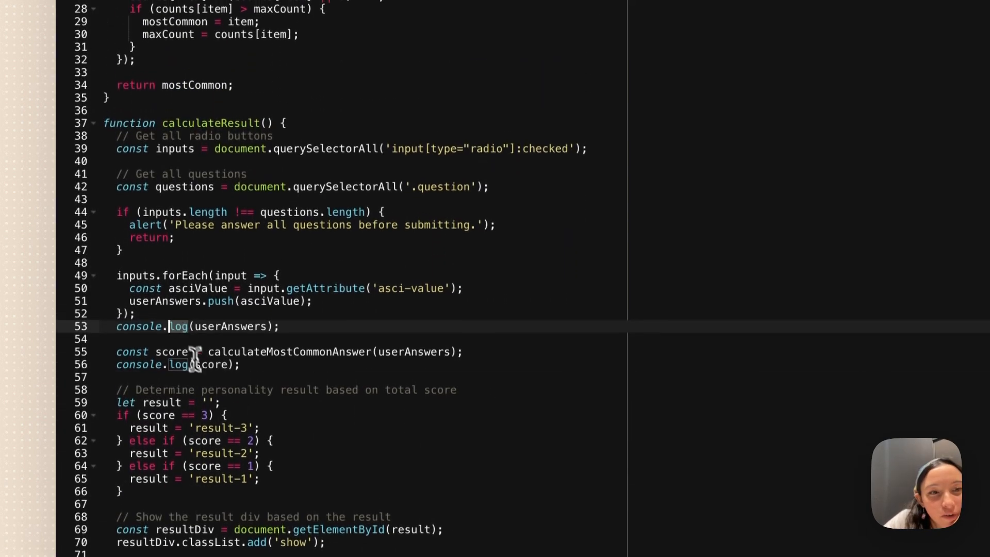
double_click(201, 364)
mouse_move(85, 285)
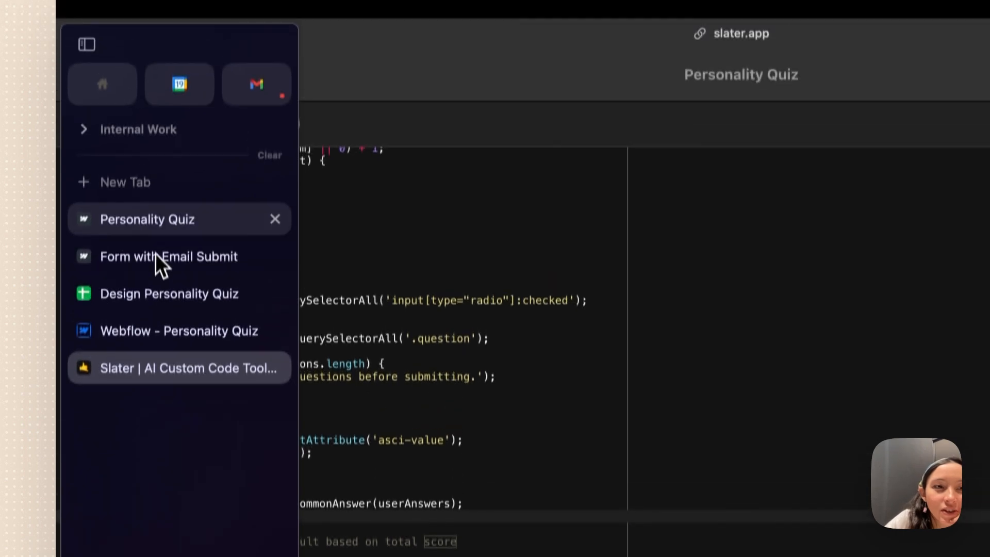
left_click(153, 223)
left_click(198, 472)
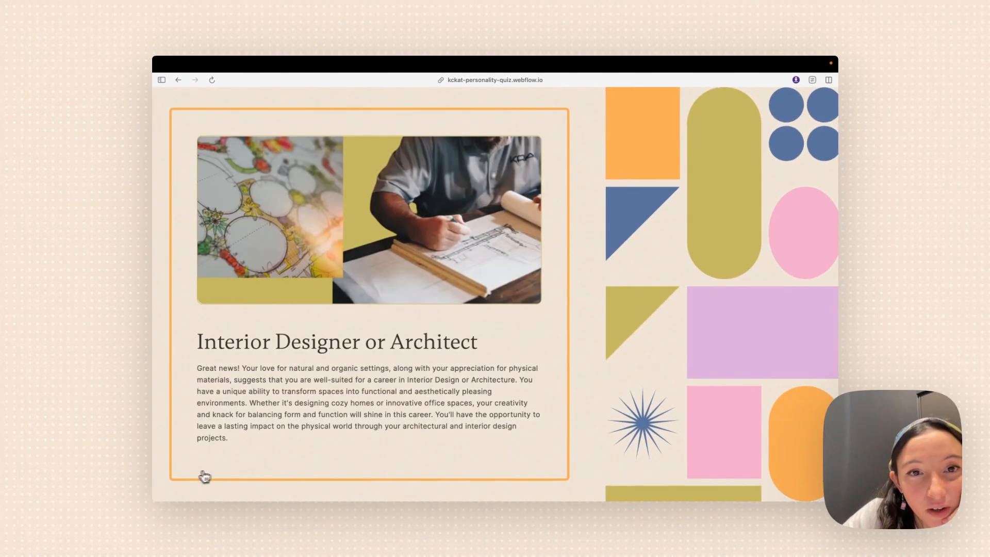
Open the browser console on the result page, expand the logged answers array and highlight the logged score.
right_click(439, 339)
left_click(548, 368)
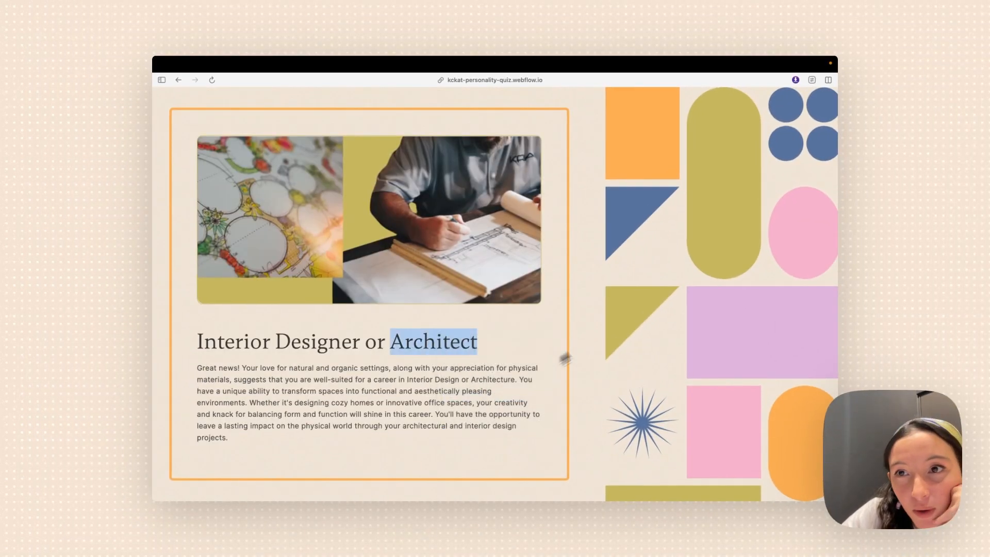
left_click(695, 93)
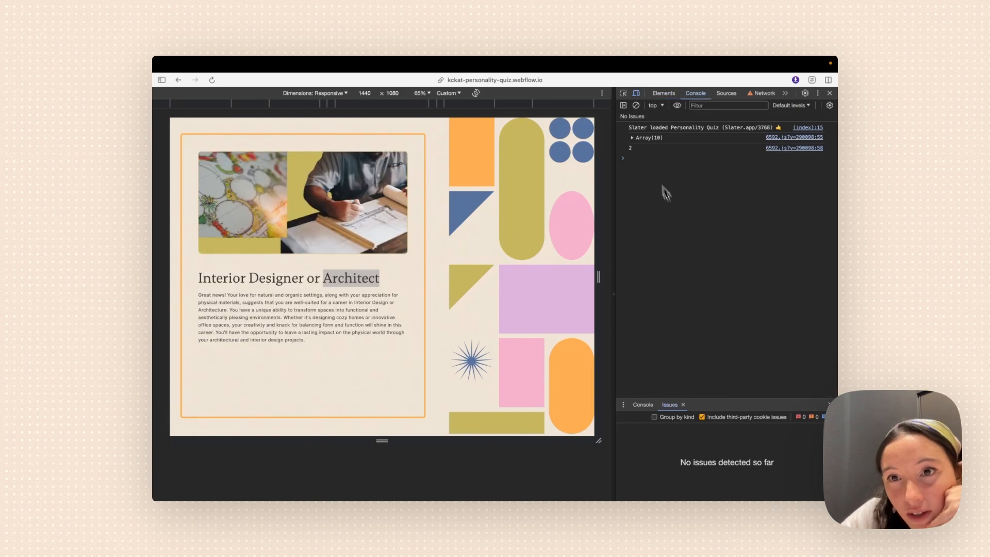
left_click(635, 138)
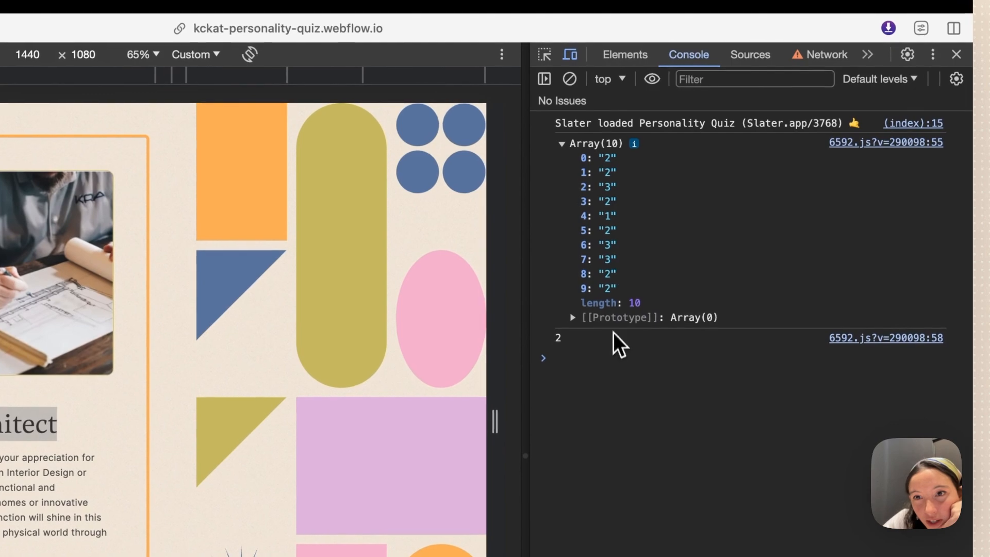
left_click_drag(564, 341, 542, 340)
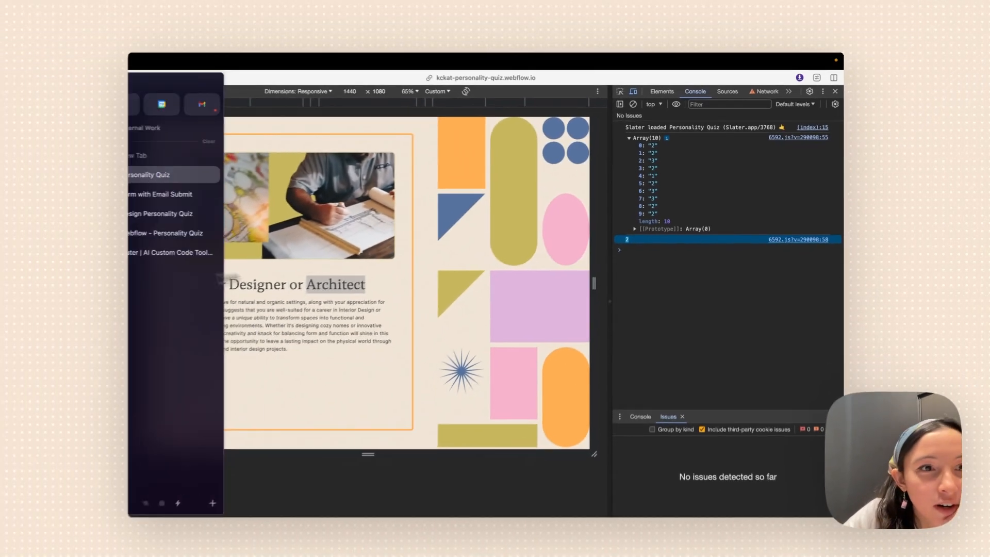
Return to the Slater script and highlight the empty result variable declared below the score.
mouse_move(159, 247)
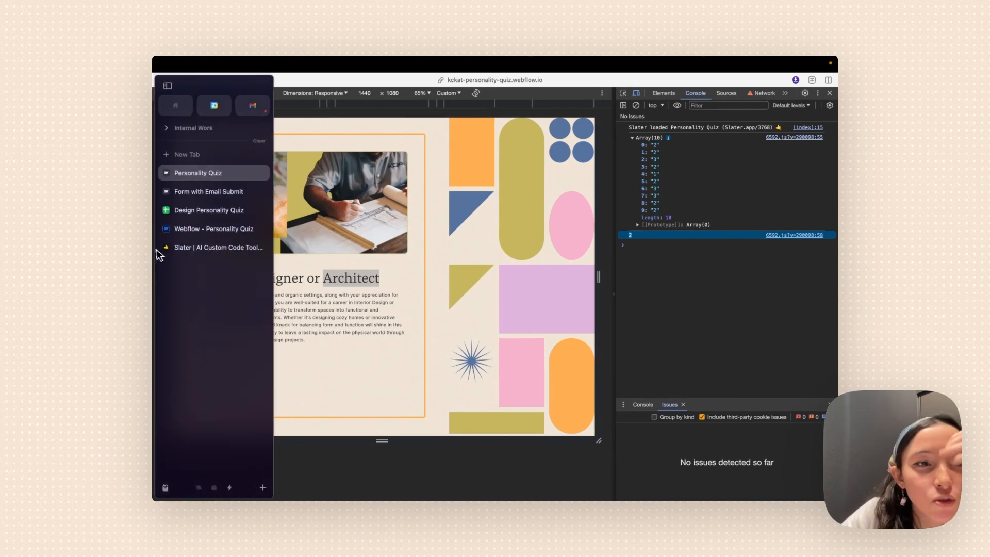
left_click(204, 247)
scroll(388, 356, "down", 1)
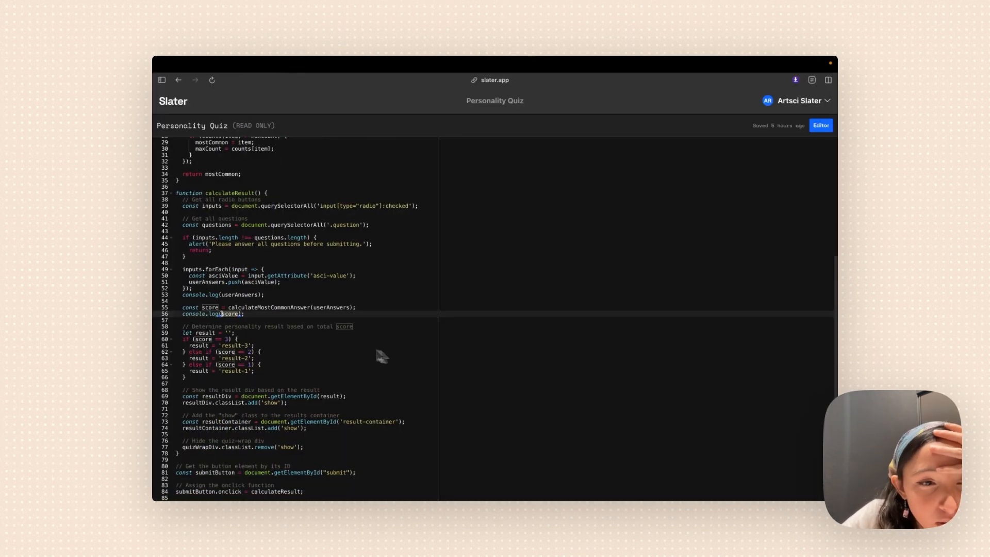
triple_click(200, 332)
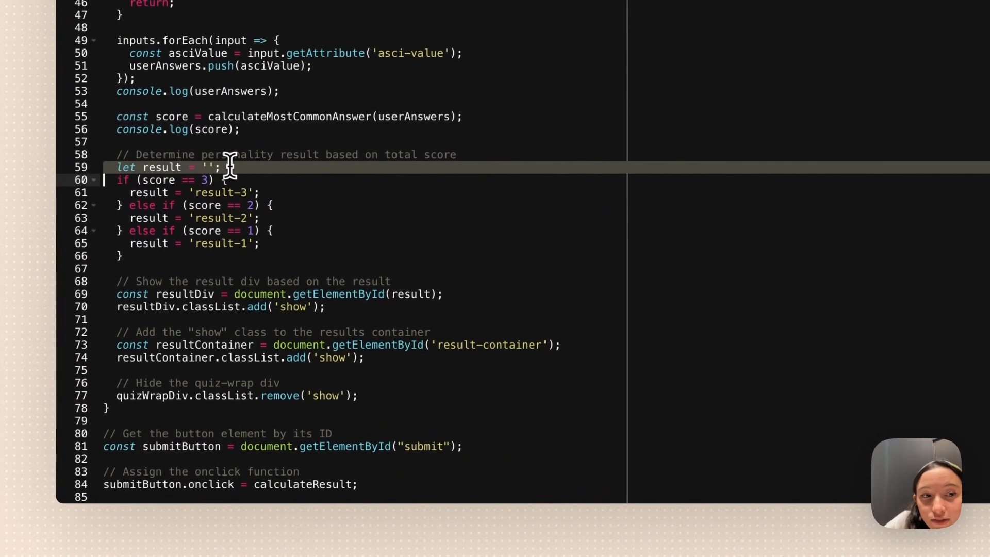
left_click(225, 333)
double_click(201, 166)
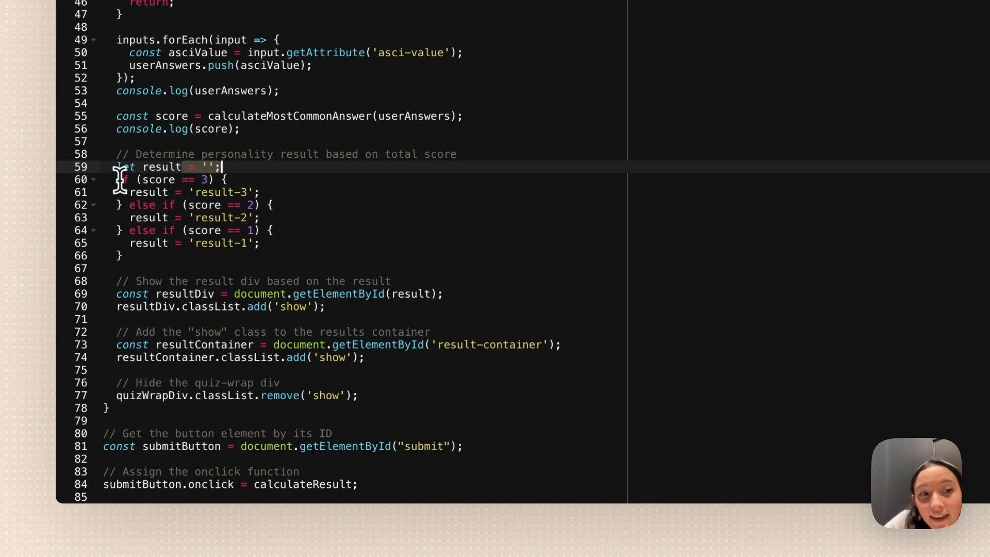
Examine the if/else block that maps scores 3, 2 and 1 to result-3, result-2 and result-1.
left_click_drag(101, 174, 164, 256)
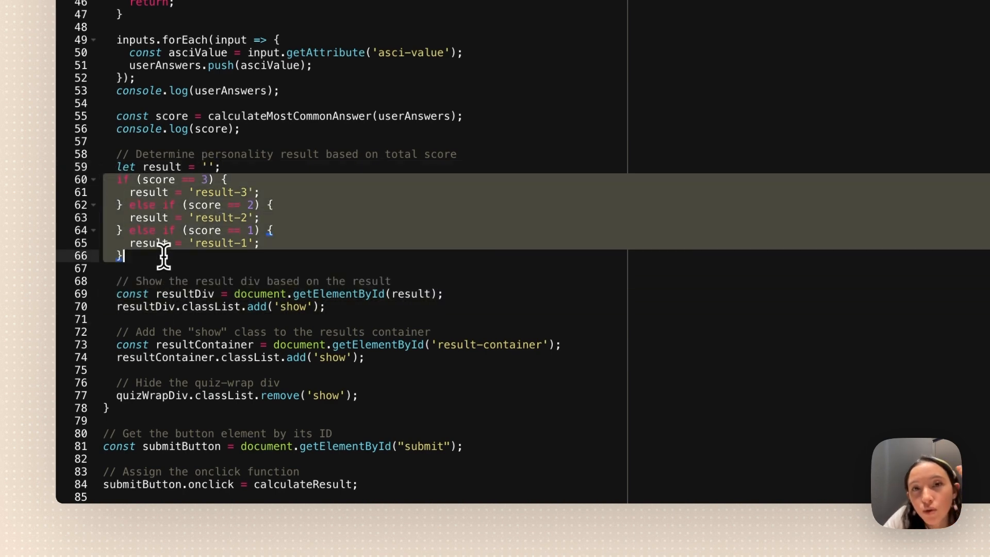
left_click(203, 179)
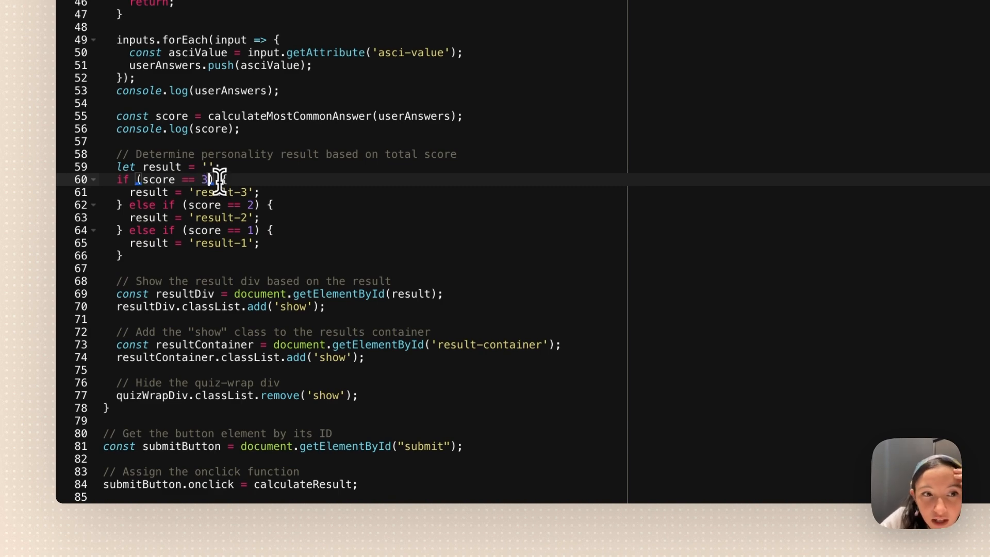
left_click(209, 204)
left_click_drag(246, 192, 189, 192)
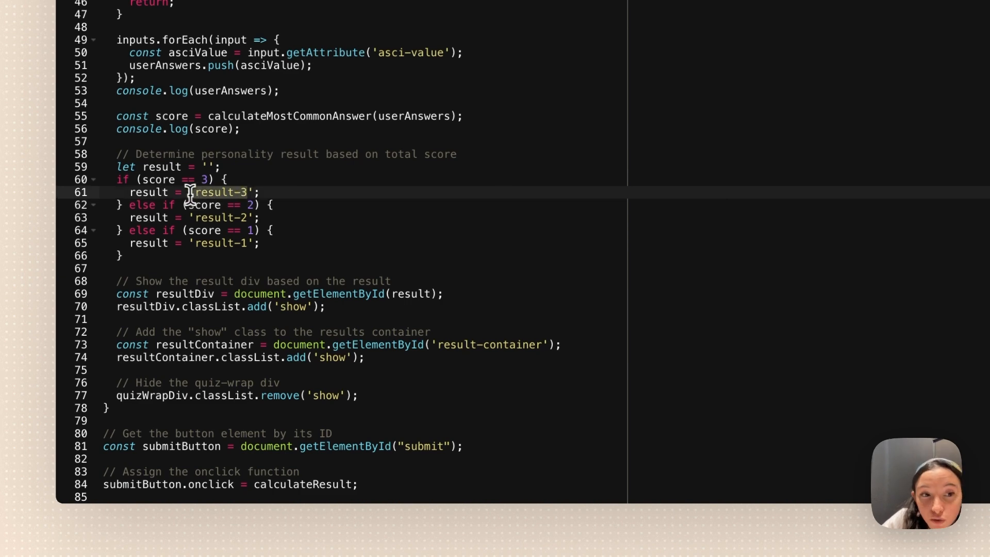
left_click(196, 204)
left_click_drag(254, 217, 182, 218)
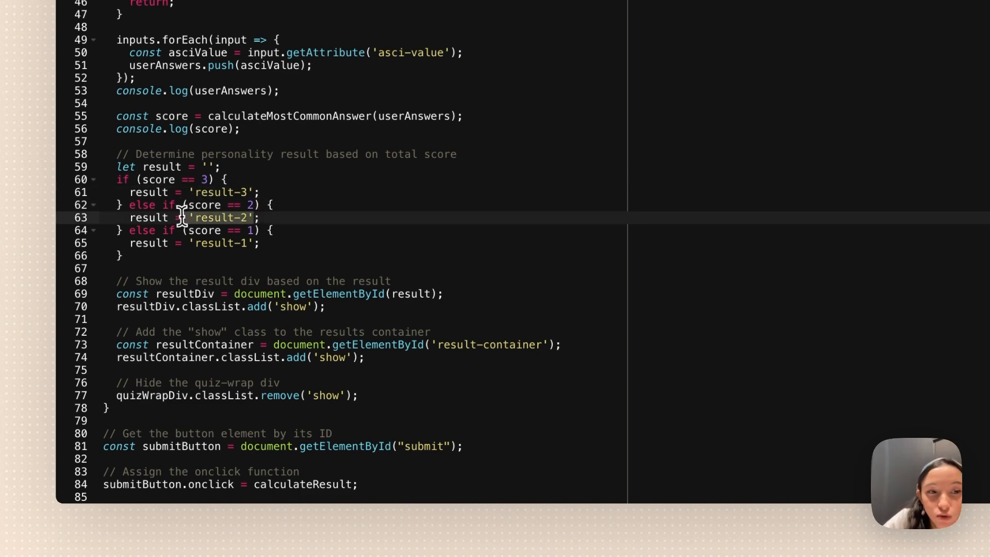
left_click(201, 230)
left_click_drag(250, 243, 177, 243)
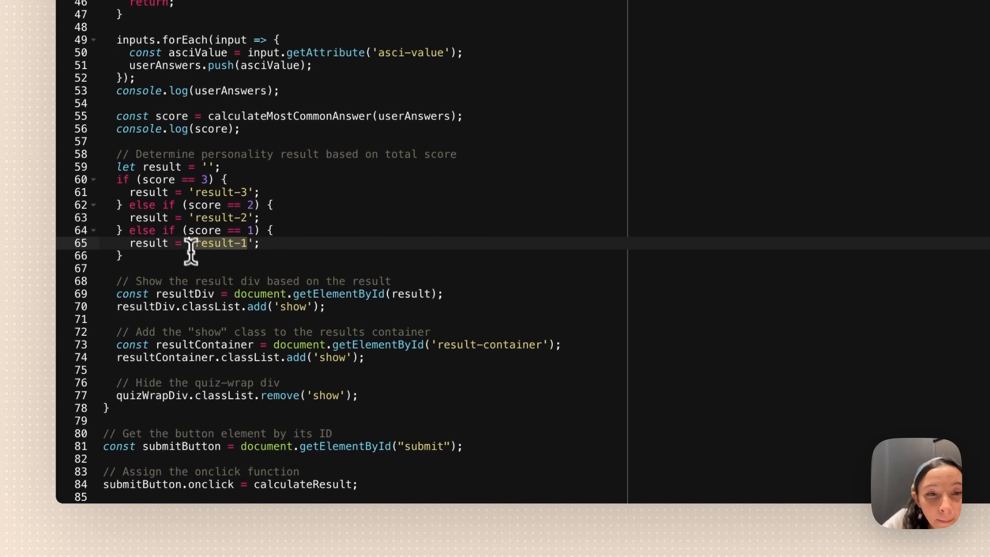
Highlight the resultDiv lookup by the result ID and the line that adds the show class to it.
left_click_drag(103, 293, 388, 293)
double_click(412, 294)
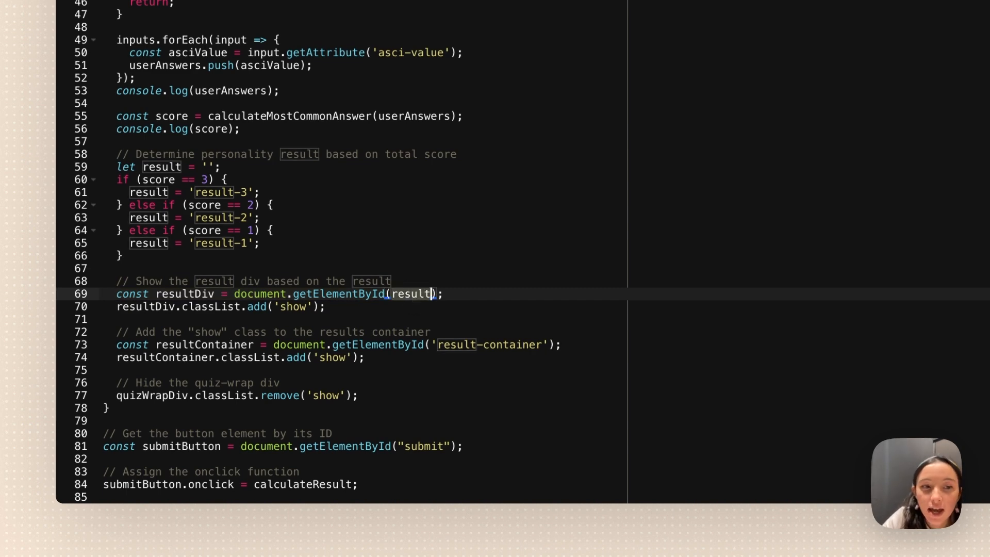
left_click_drag(122, 304, 348, 313)
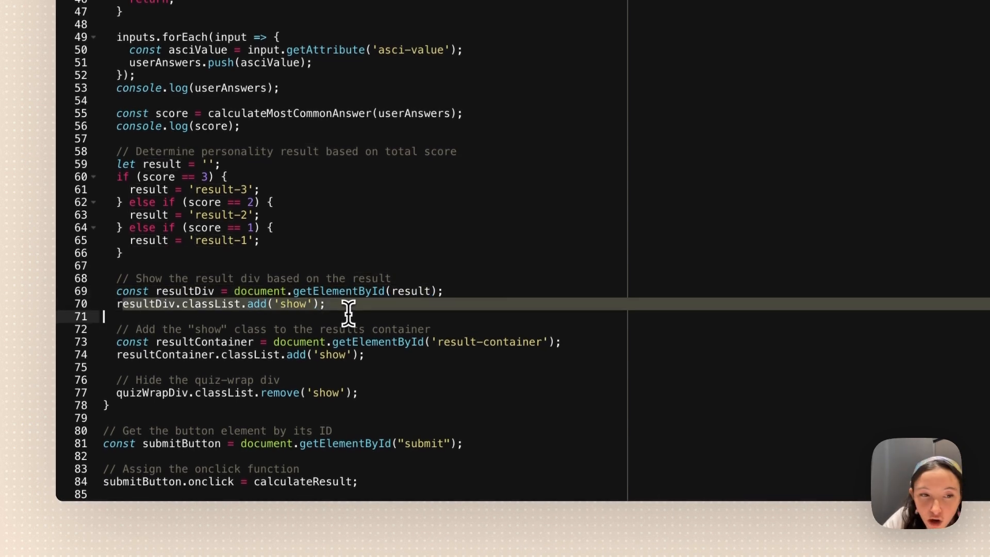
Examine the lines that show resultContainer and hide quizWrapDiv, and the submitButton onclick assignment at the script's end.
double_click(191, 343)
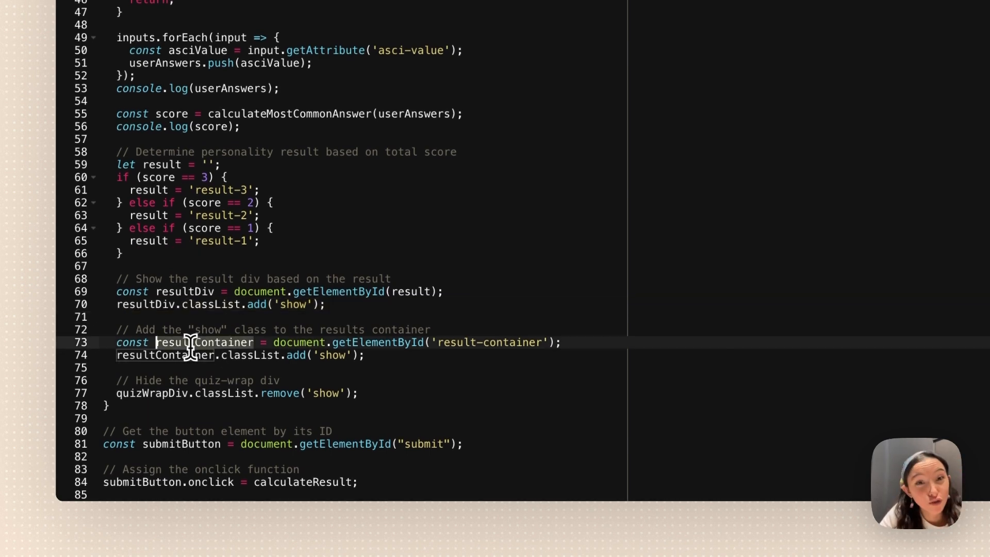
left_click(368, 368)
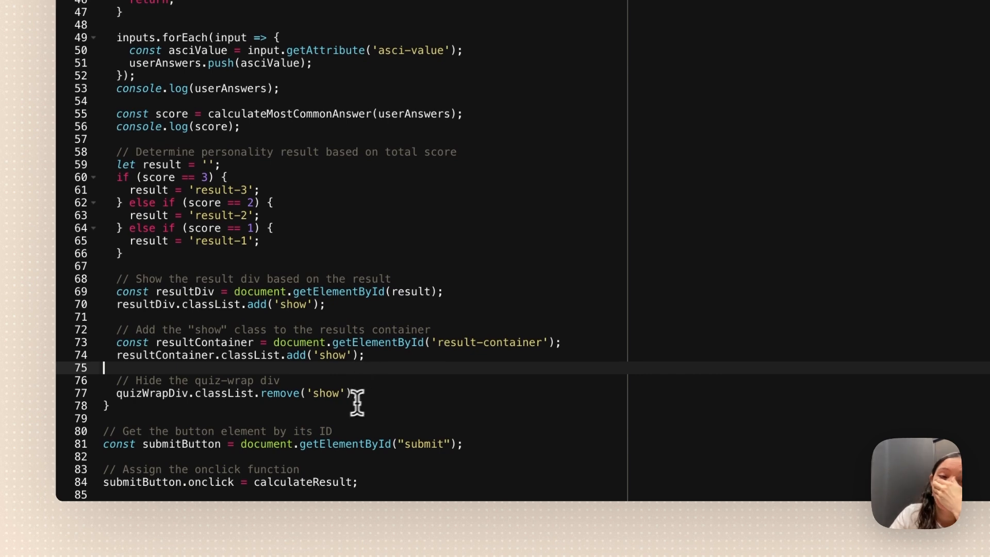
left_click_drag(358, 393, 104, 342)
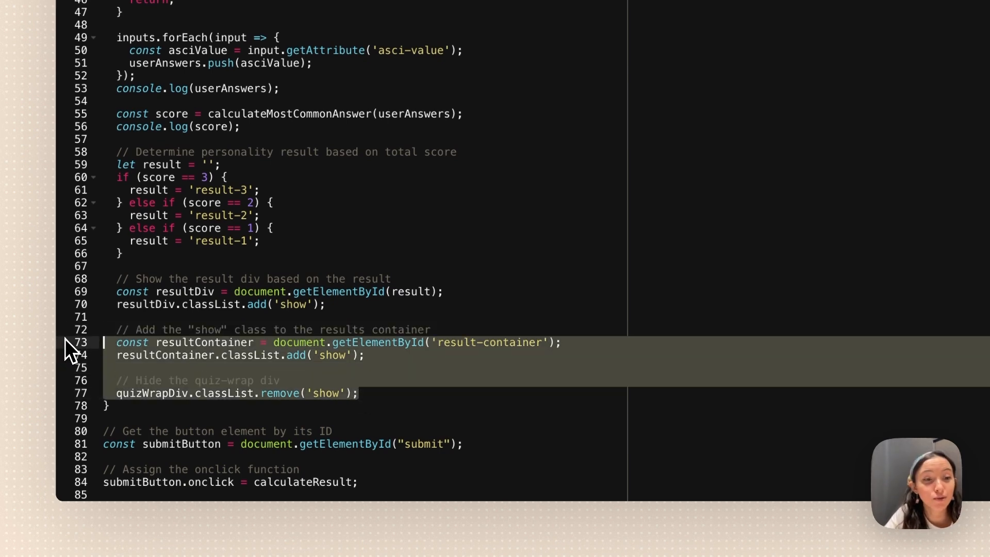
left_click(183, 482)
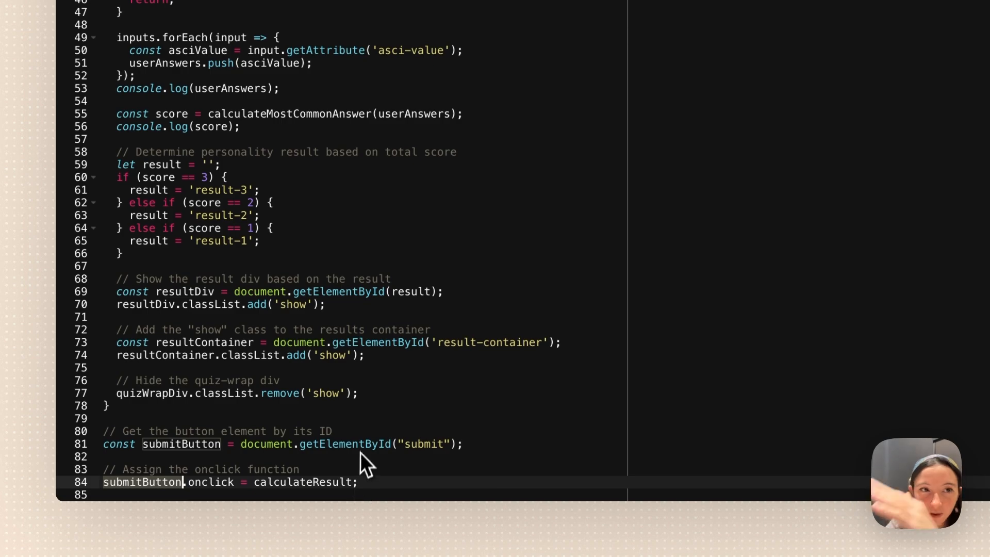
scroll(363, 443, "up", 9)
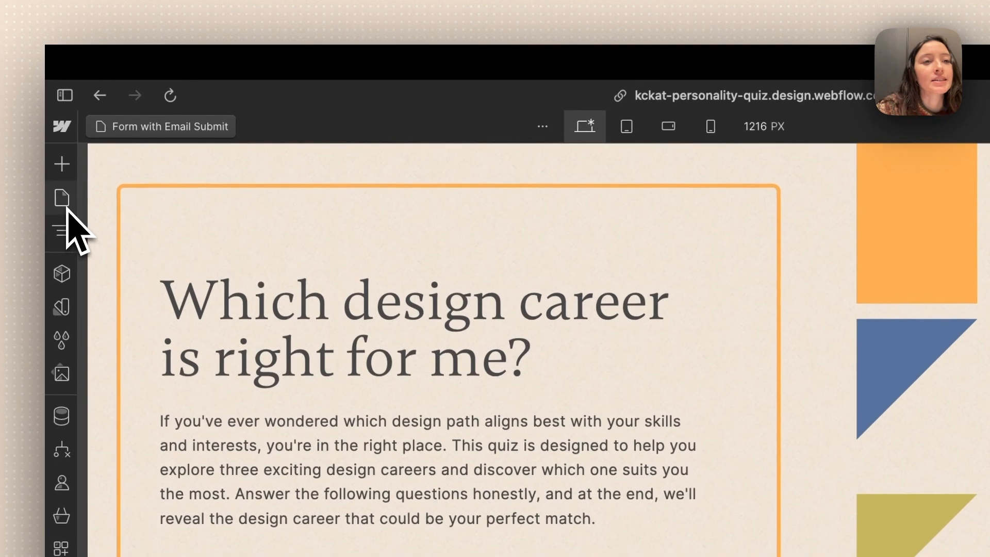
On Webflow's Form with Email Submit page, select the NEXT button below the questions and check its ID in the element settings.
left_click(65, 206)
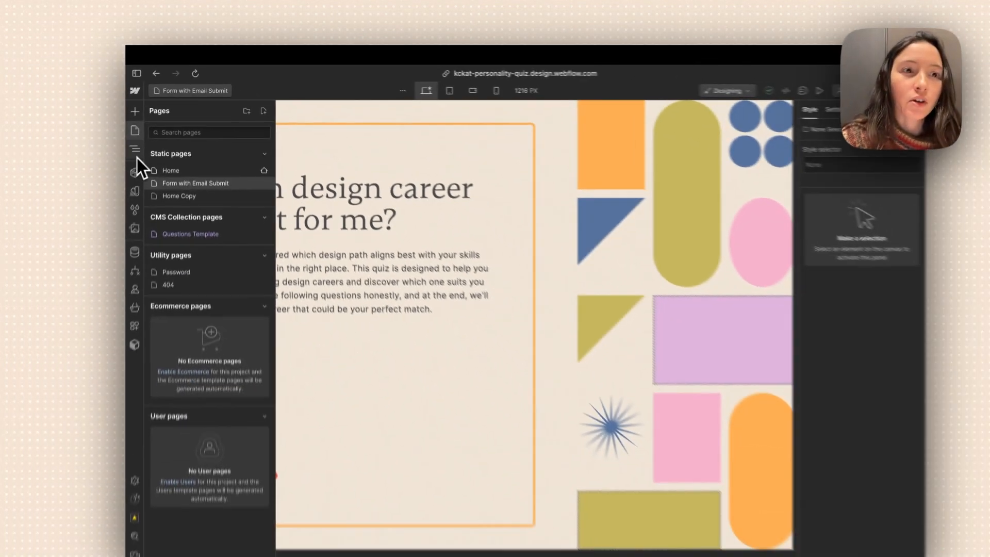
left_click(62, 232)
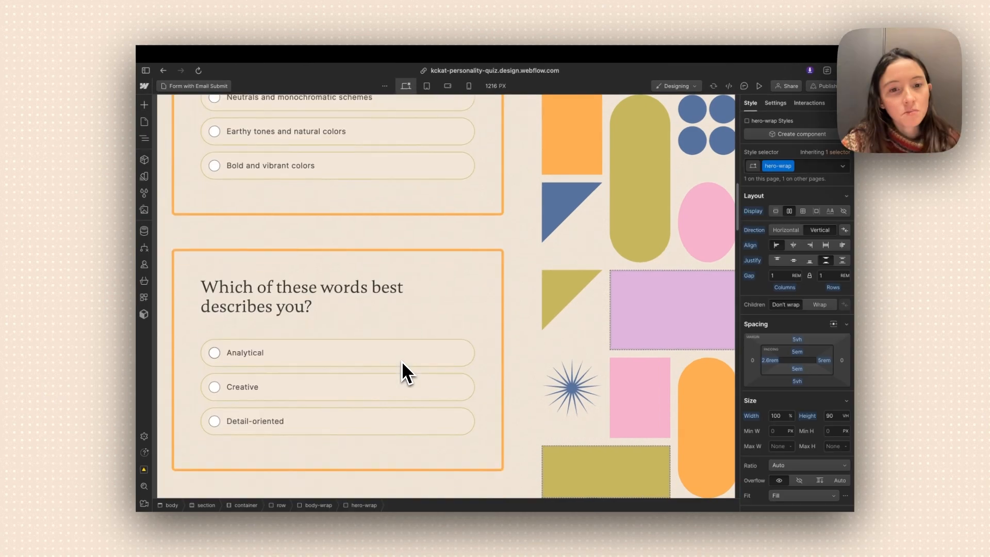
scroll(402, 360, "down", 20)
scroll(405, 348, "down", 5)
left_click(428, 216)
scroll(429, 216, "down", 5)
scroll(430, 218, "down", 8)
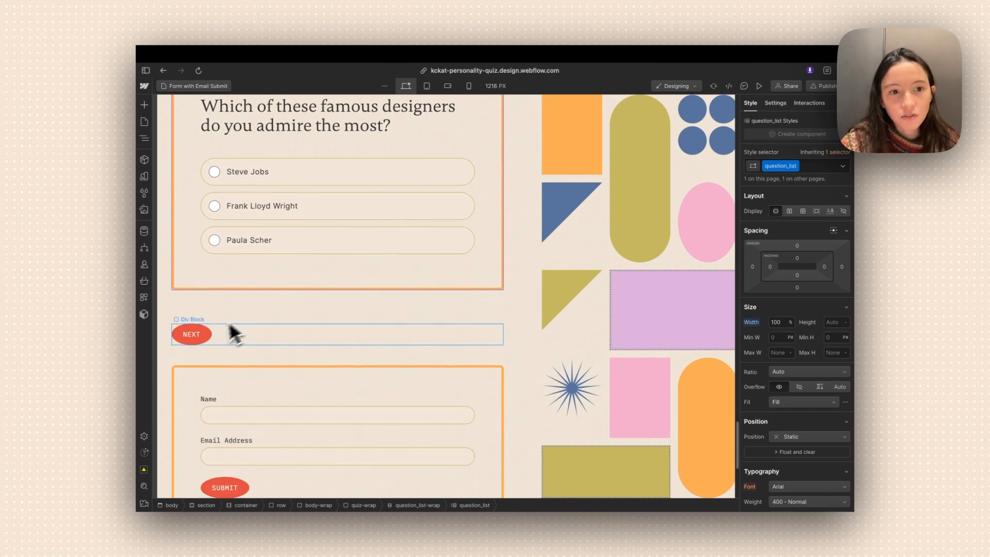
left_click(206, 333)
left_click(775, 103)
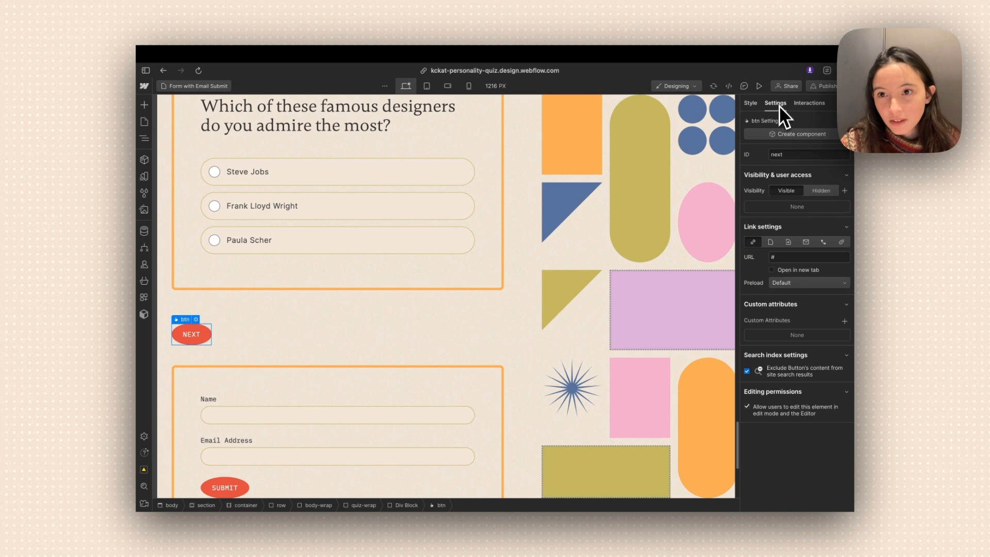
Select the email form's form-wrap below the NEXT button and check its place in the page's element structure.
scroll(386, 295, "down", 2)
scroll(381, 285, "down", 3)
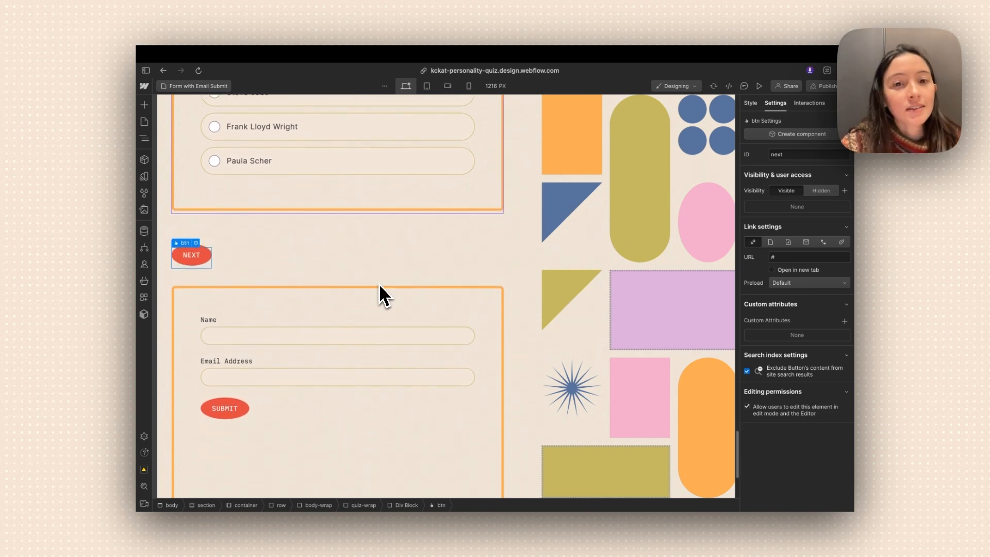
left_click(417, 283)
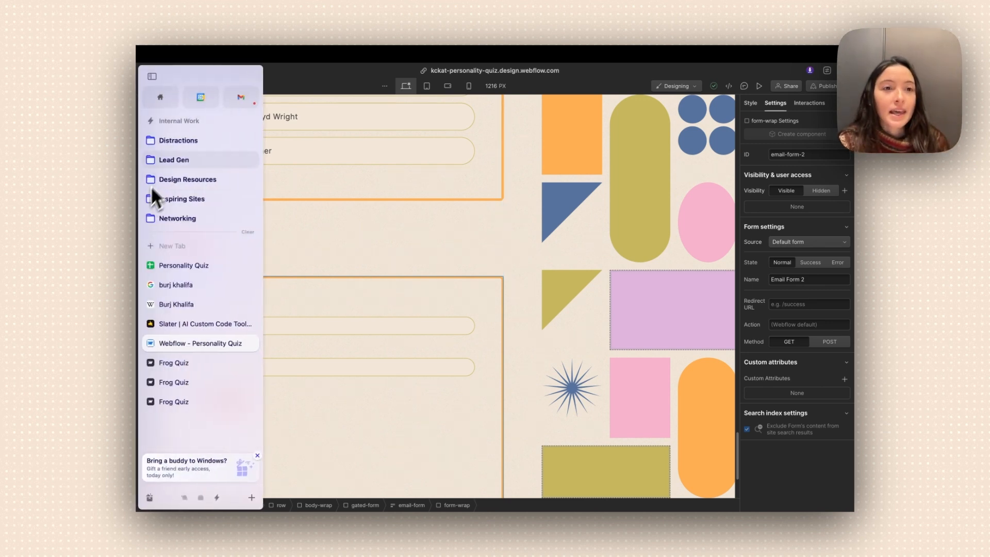
left_click(145, 138)
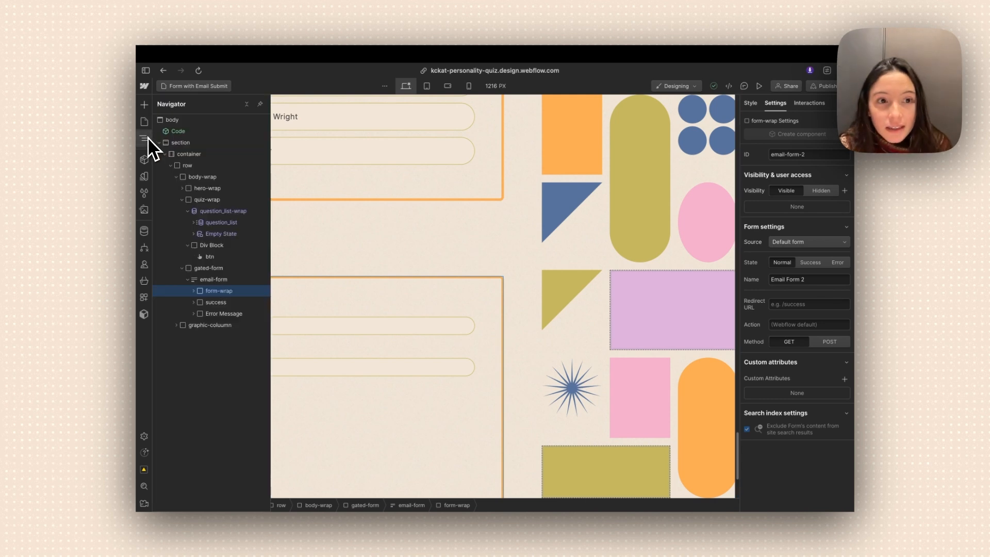
left_click(470, 293)
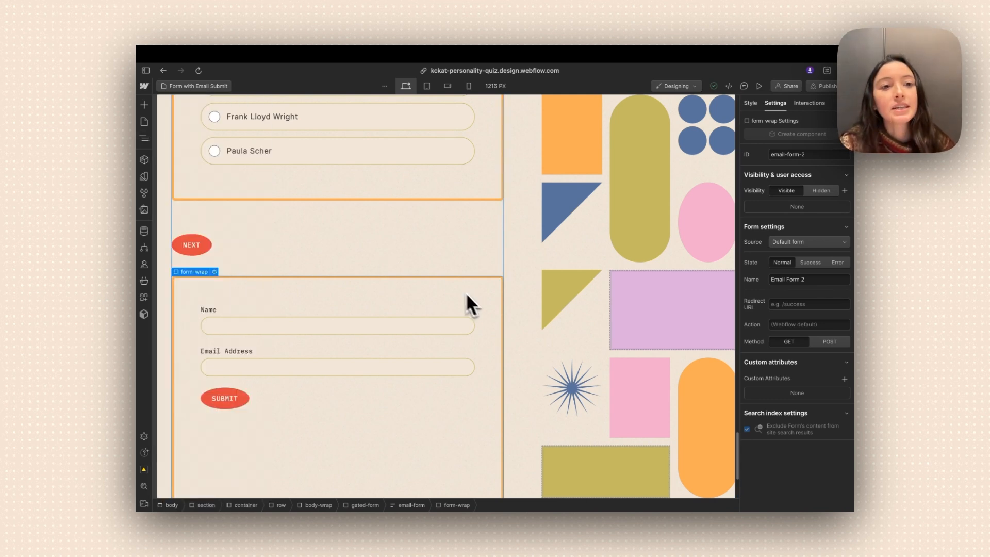
scroll(371, 242, "up", 1)
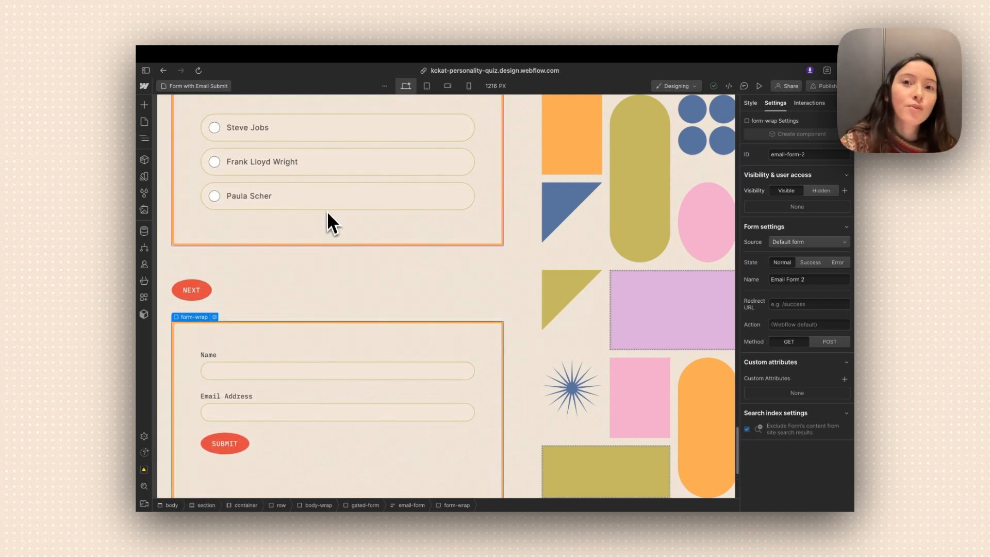
Compare the NEXT button's element settings with those of the form-wrap holding the name and email fields.
left_click(203, 292)
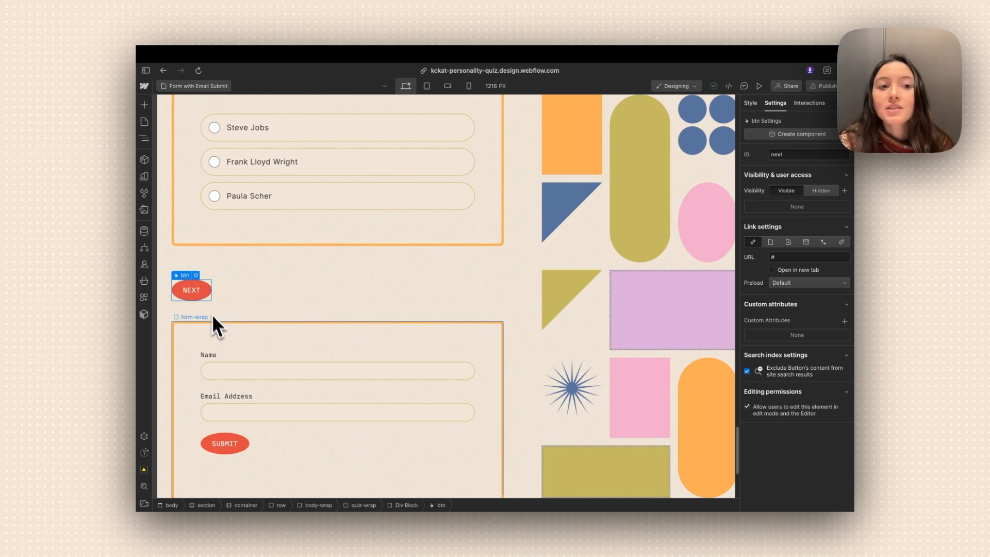
left_click(217, 329)
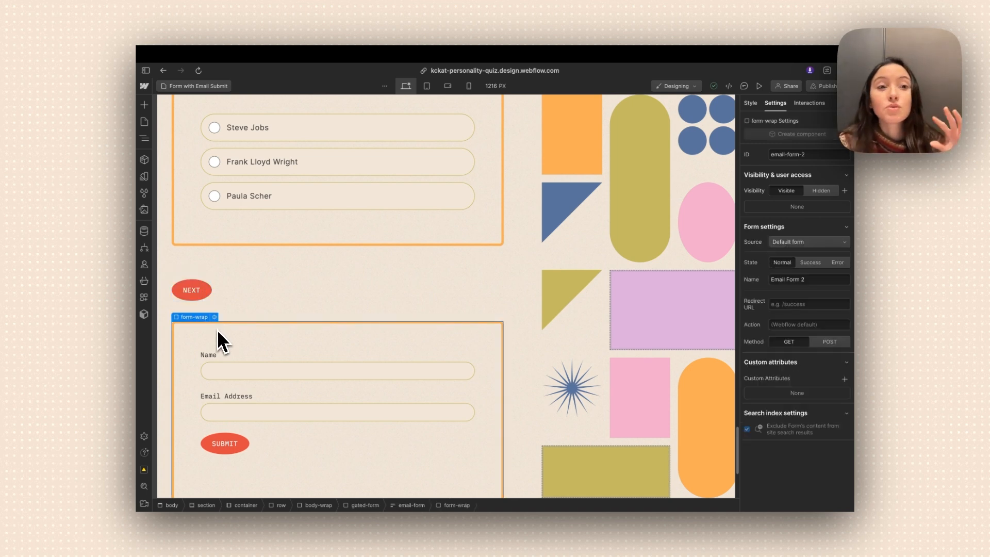
scroll(218, 330, "down", 2)
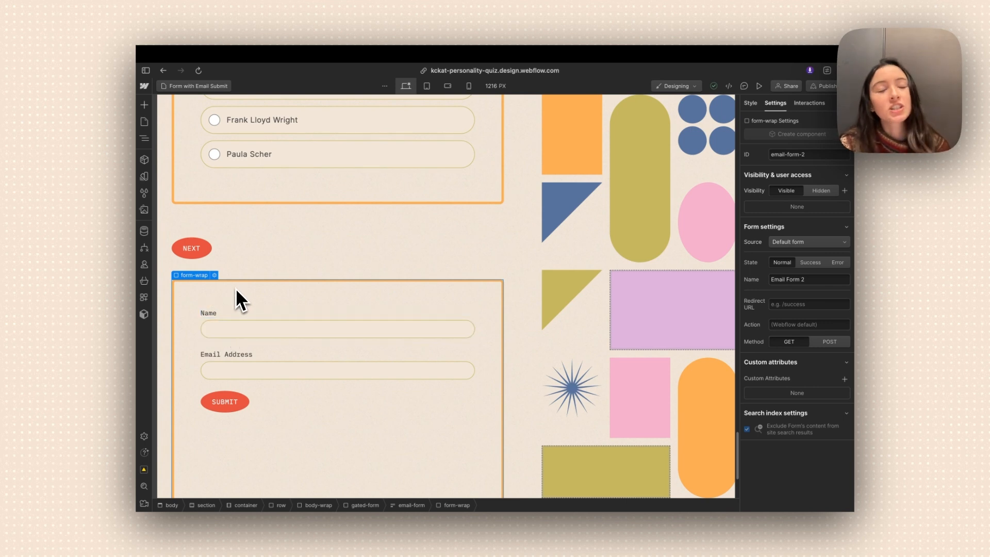
Expand the success block in the page's element structure, switch the email form to its Success state and select the results-container inside it.
left_click(147, 140)
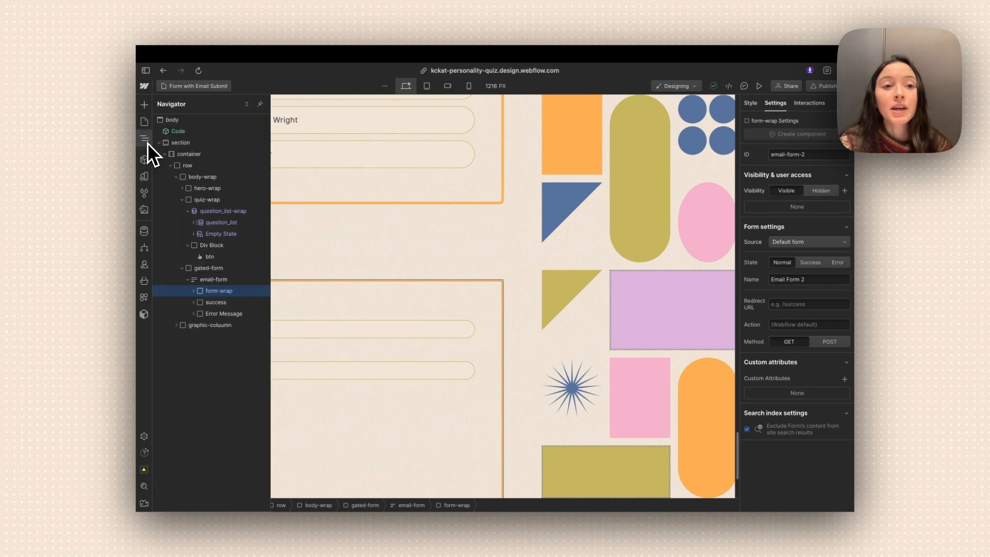
left_click(195, 303)
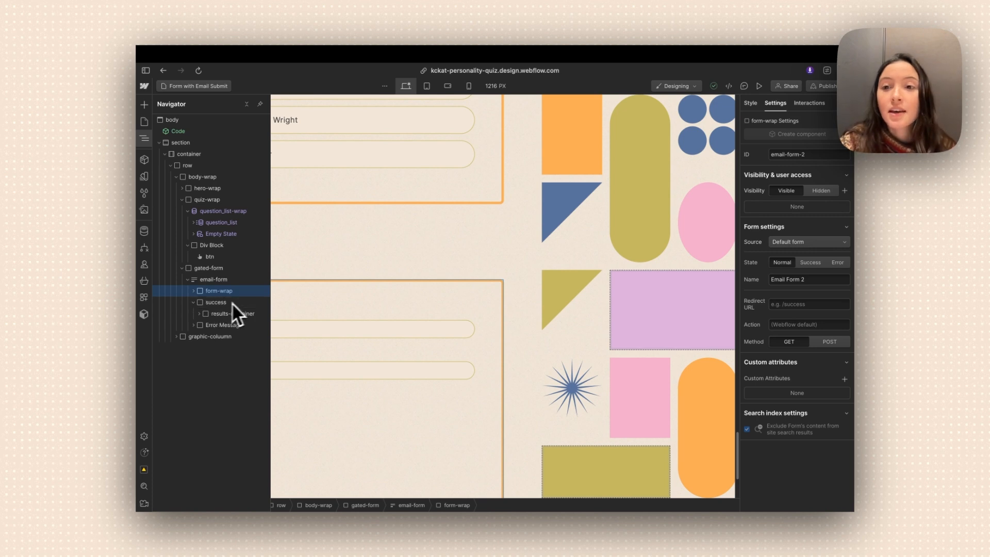
left_click(813, 263)
left_click(407, 339)
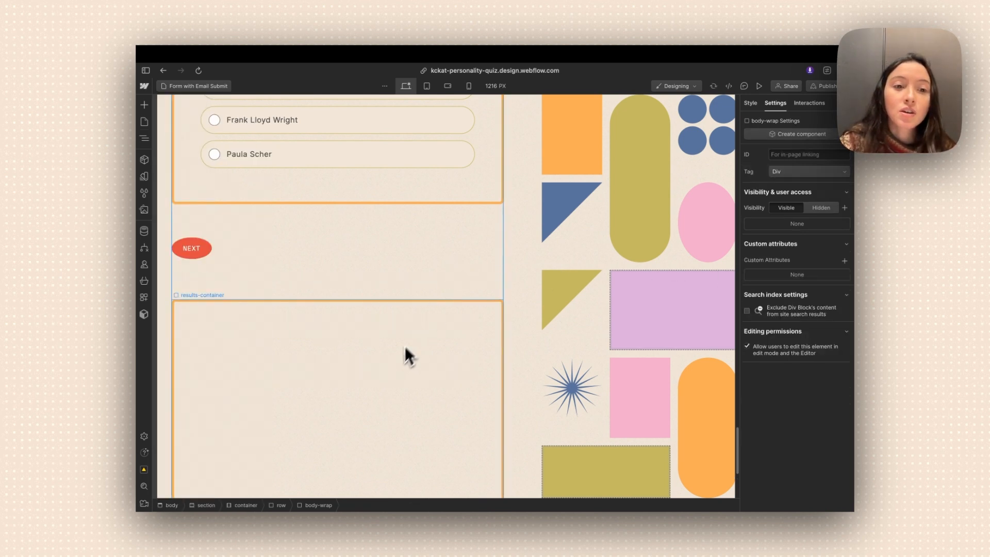
scroll(401, 369, "down", 2)
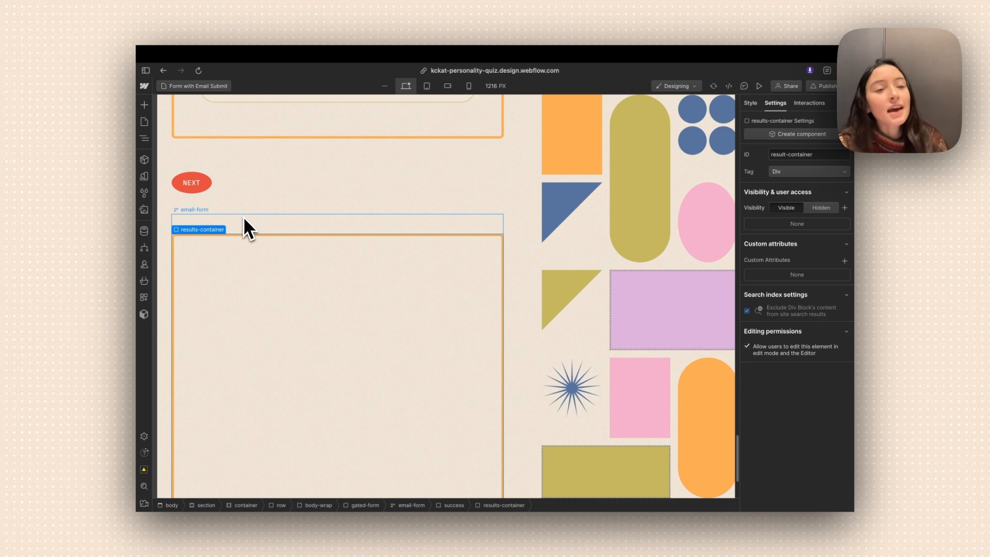
Switch to the Slater script for the email quiz and highlight the nextButton declaration above calculateResult.
mouse_move(138, 206)
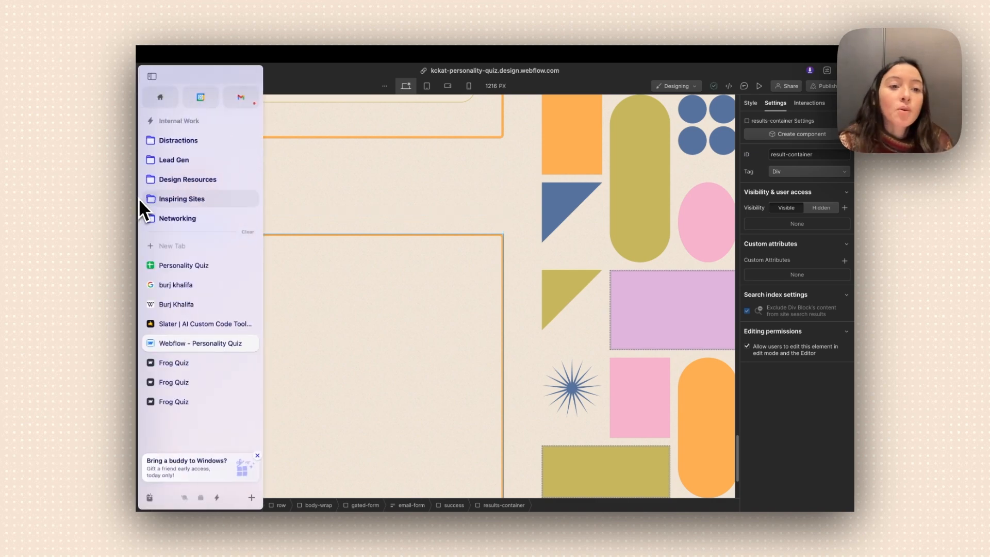
left_click(177, 325)
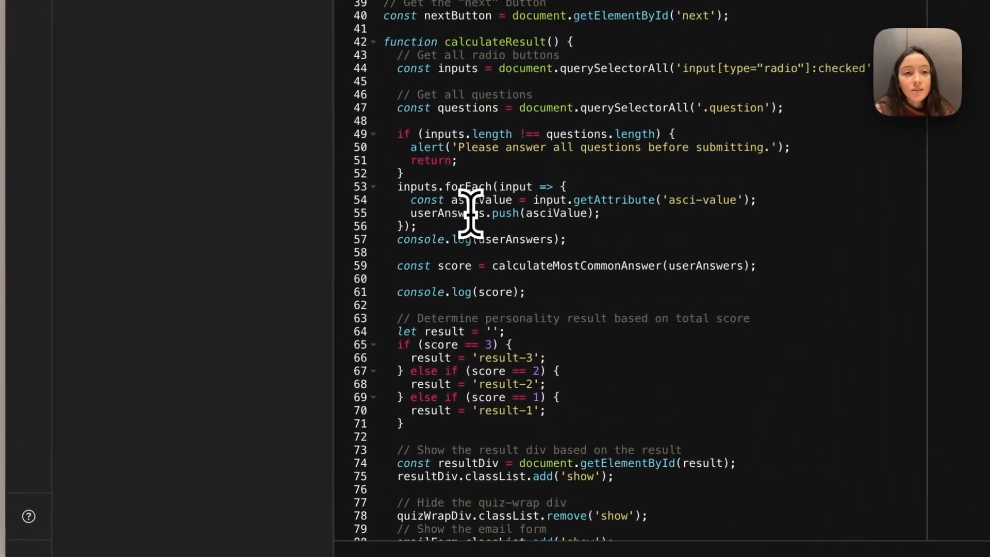
scroll(371, 323, "up", 5)
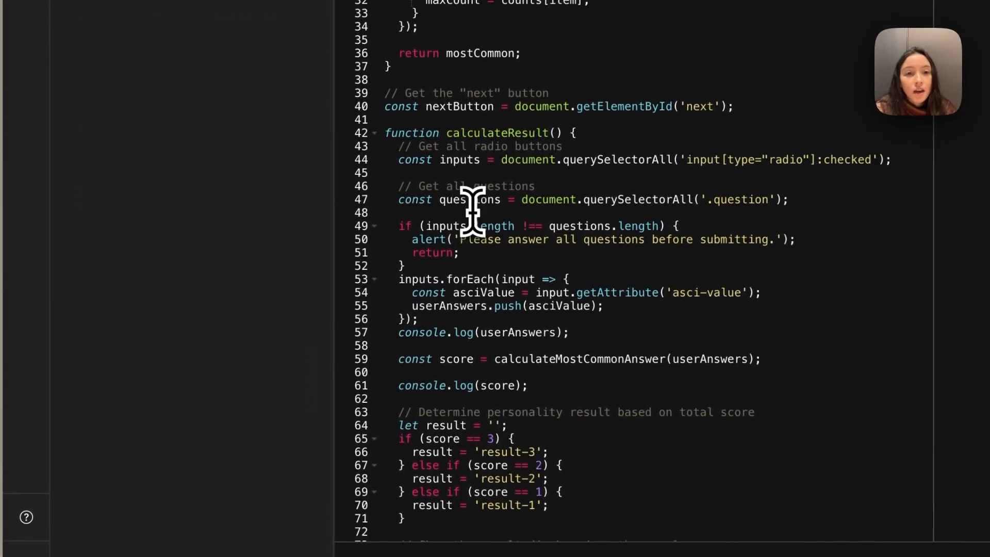
triple_click(453, 151)
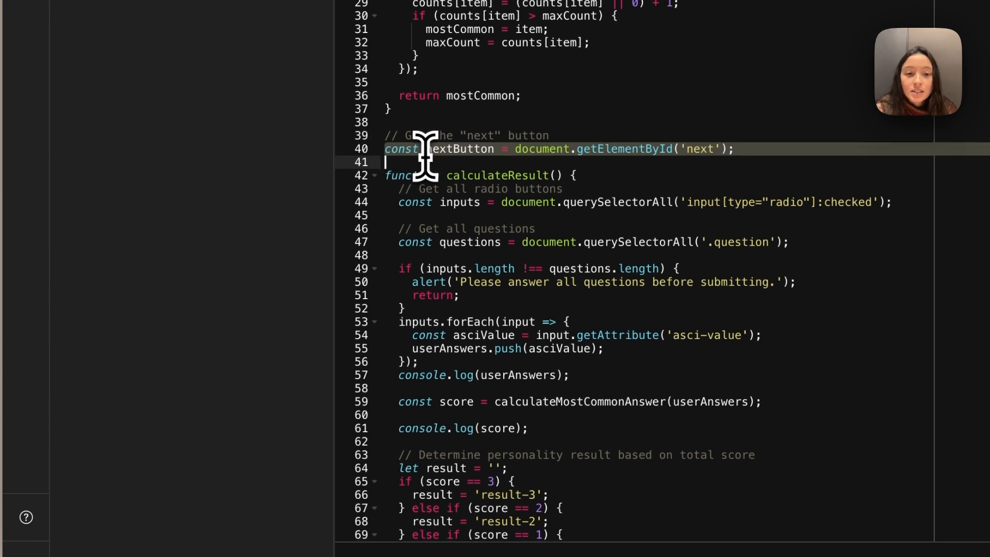
Compare the nextButton onclick assignment at the script's end with the submitButton declaration above it.
scroll(425, 155, "down", 7)
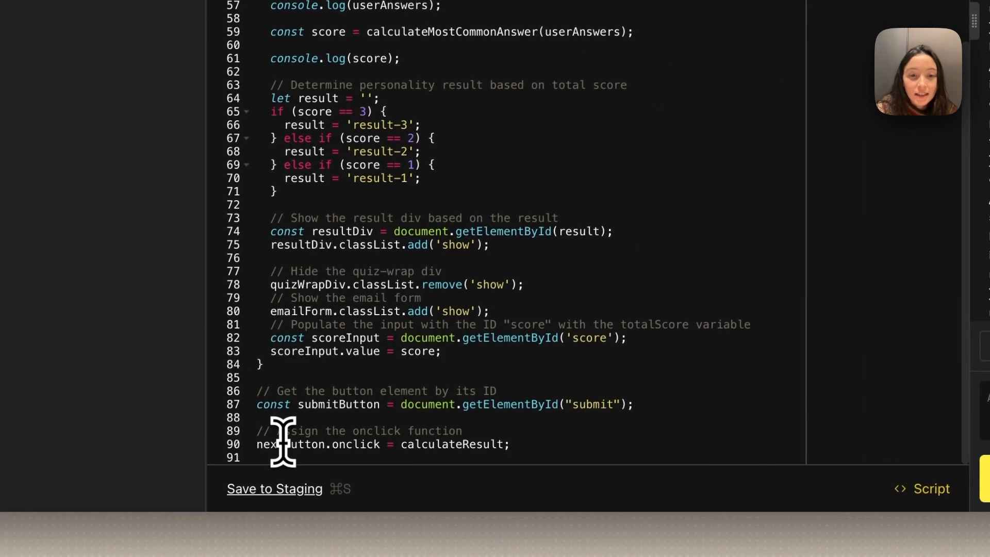
double_click(283, 442)
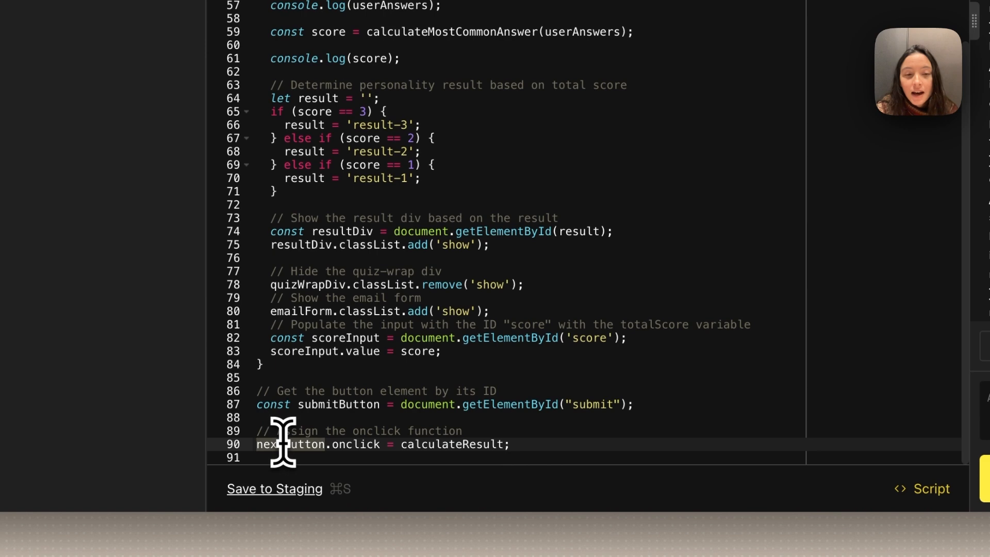
double_click(332, 405)
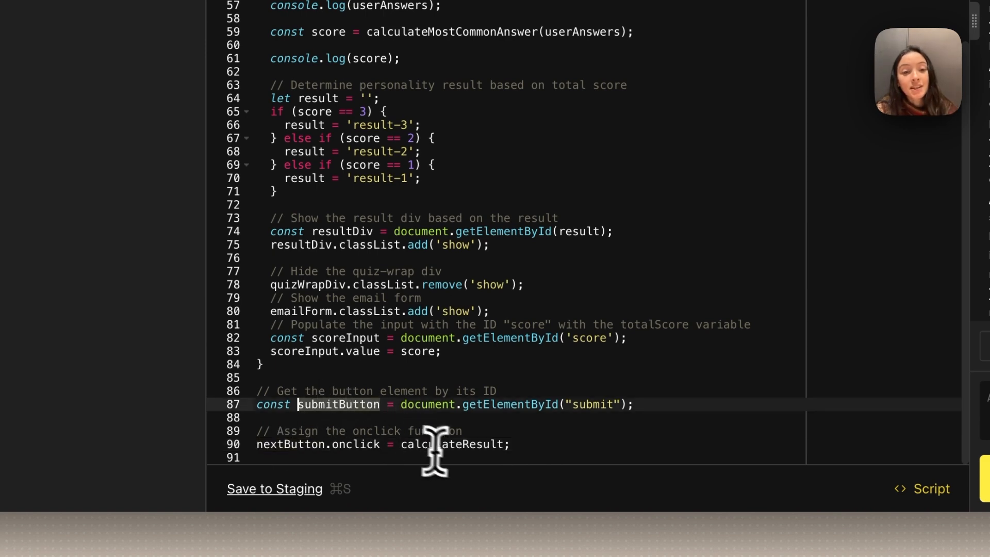
double_click(263, 444)
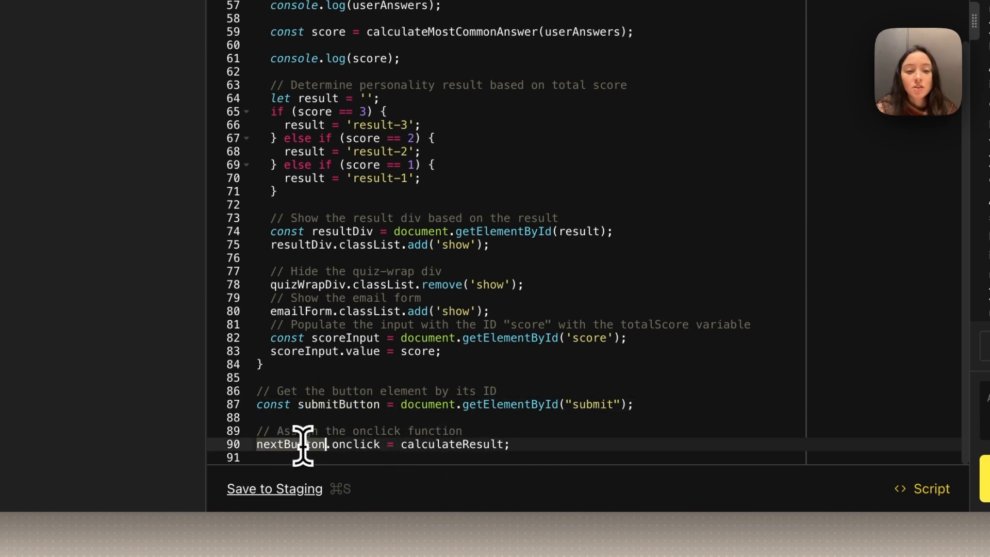
double_click(488, 444)
Delete the submitButton declaration and its "Get the button element by its ID" comment from the end of the script.
triple_click(354, 392)
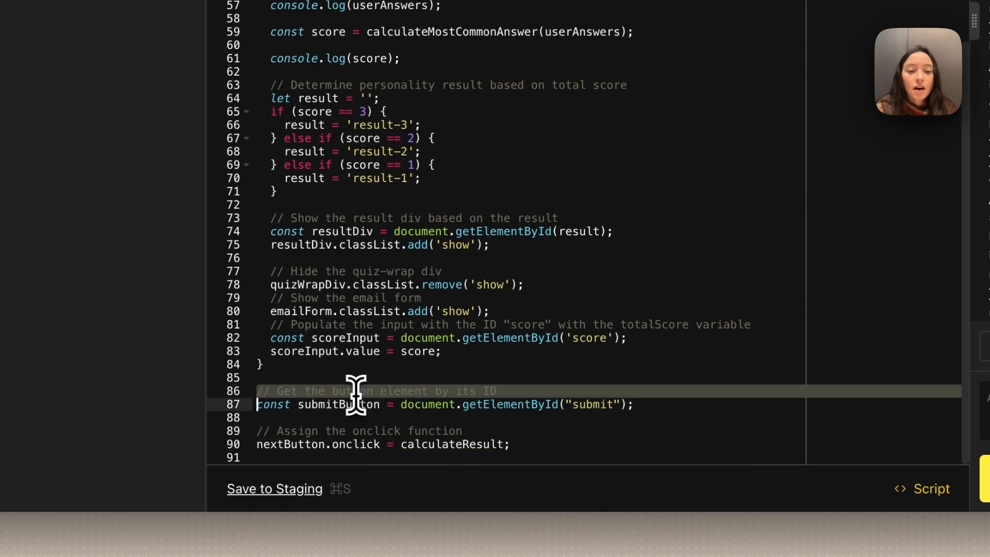
left_click(422, 417)
left_click_drag(634, 405, 253, 392)
key("BackSpace")
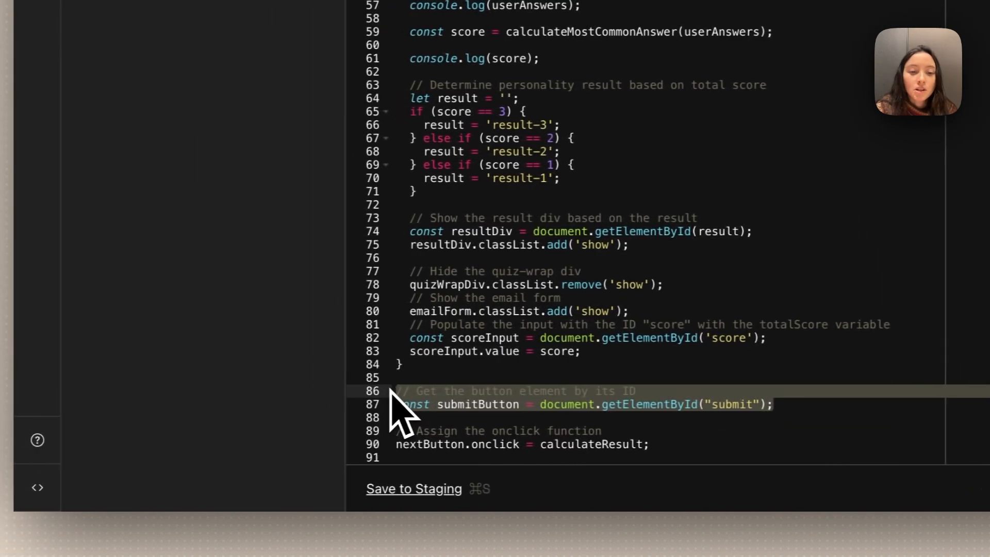
key("BackSpace")
key("BackSpace")
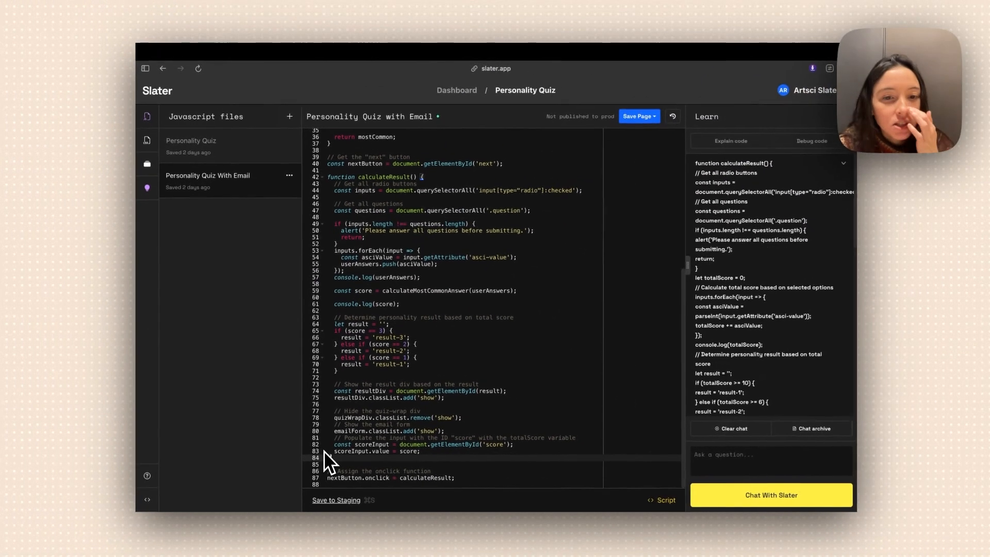
Examine the emailForm line that adds the show class and the score conditions that choose the result.
scroll(326, 463, "up", 3)
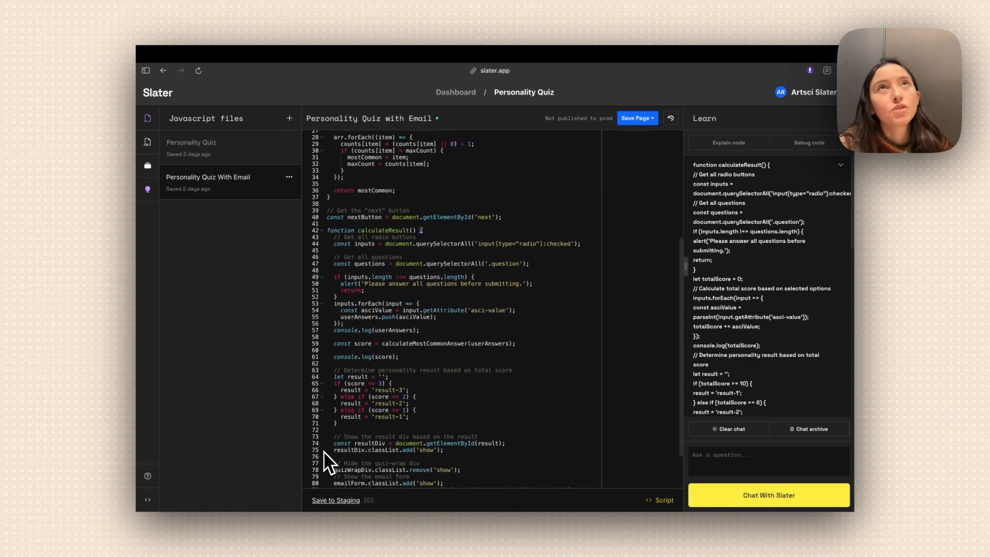
scroll(324, 452, "down", 3)
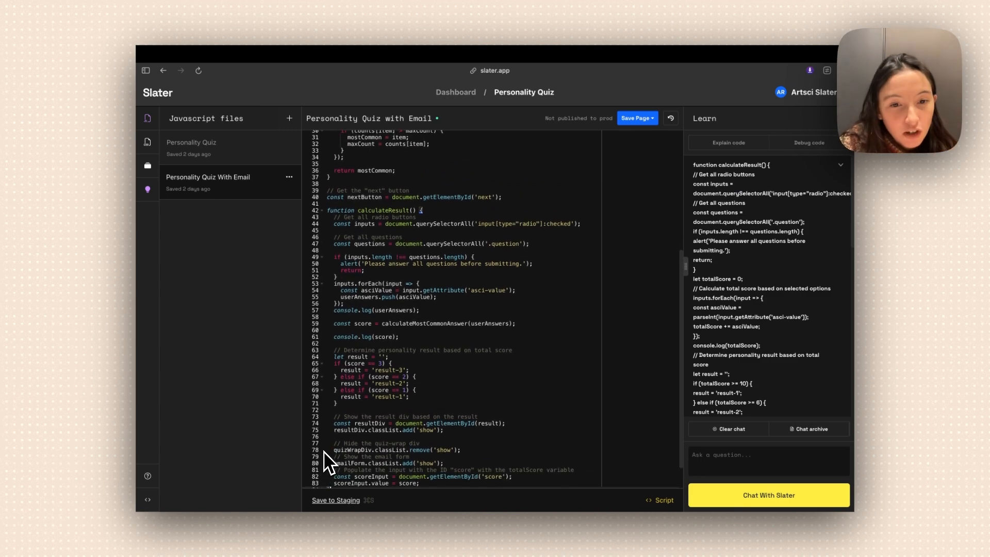
left_click(348, 432)
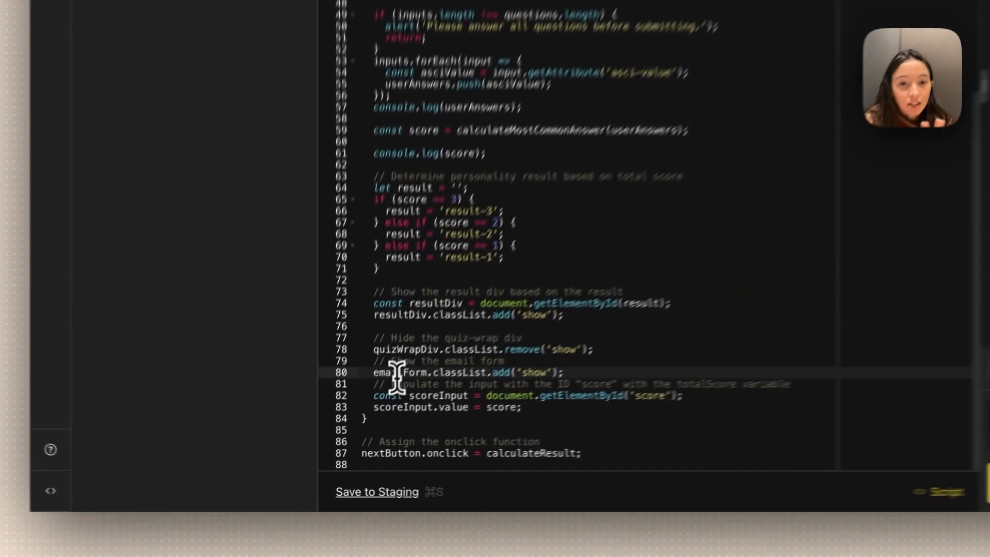
triple_click(395, 378)
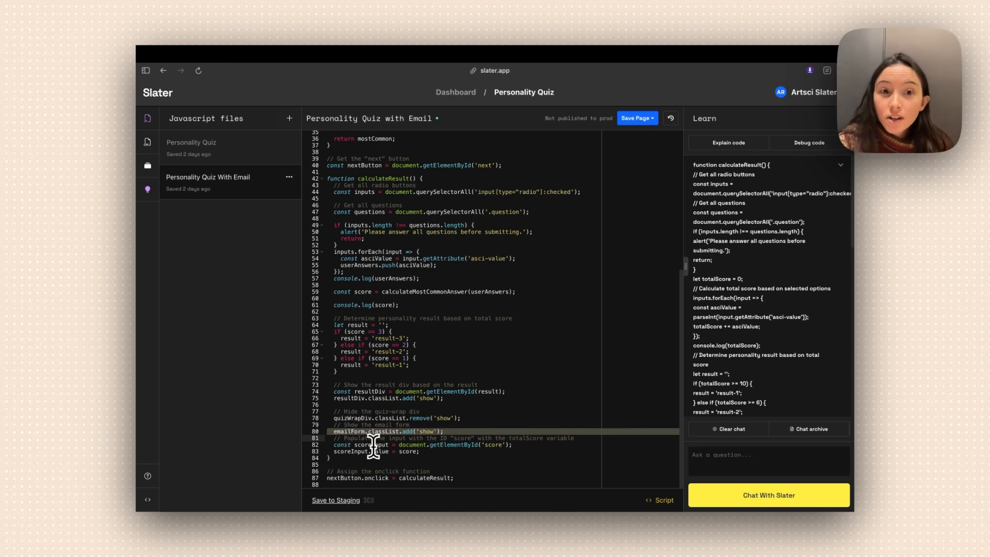
mouse_move(136, 343)
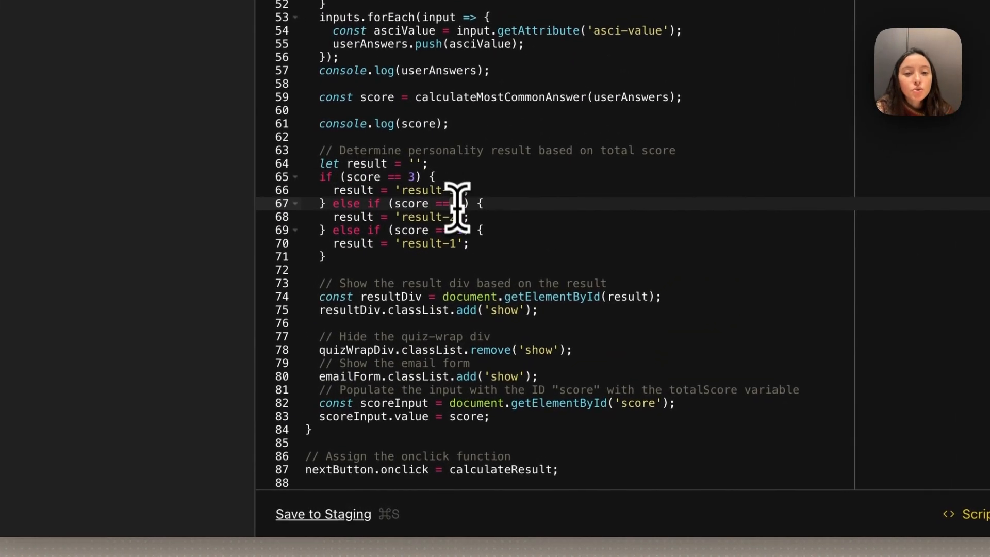
left_click(461, 230)
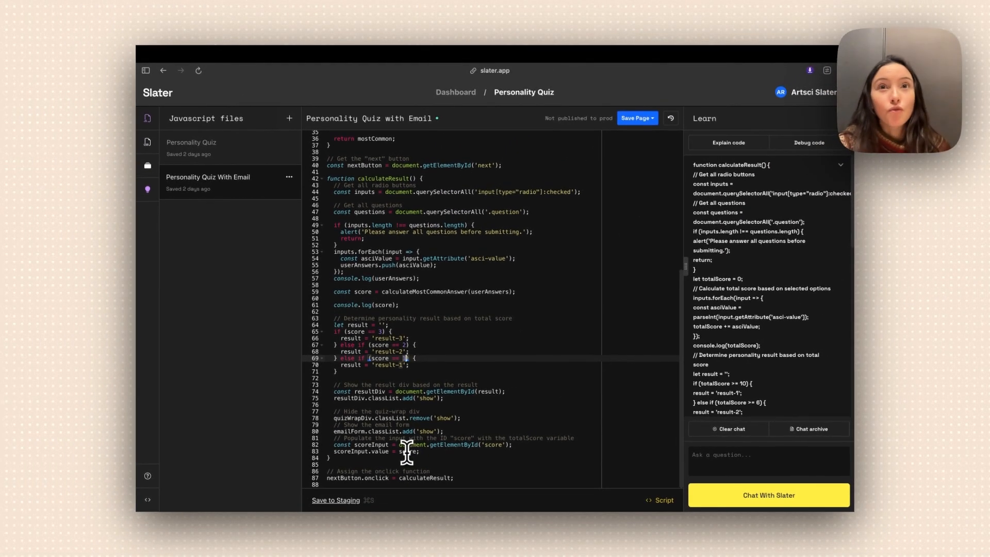
Switch back to Webflow's Form with Email Submit page and check the email form's Name and Email Address inputs.
mouse_move(141, 366)
left_click(183, 348)
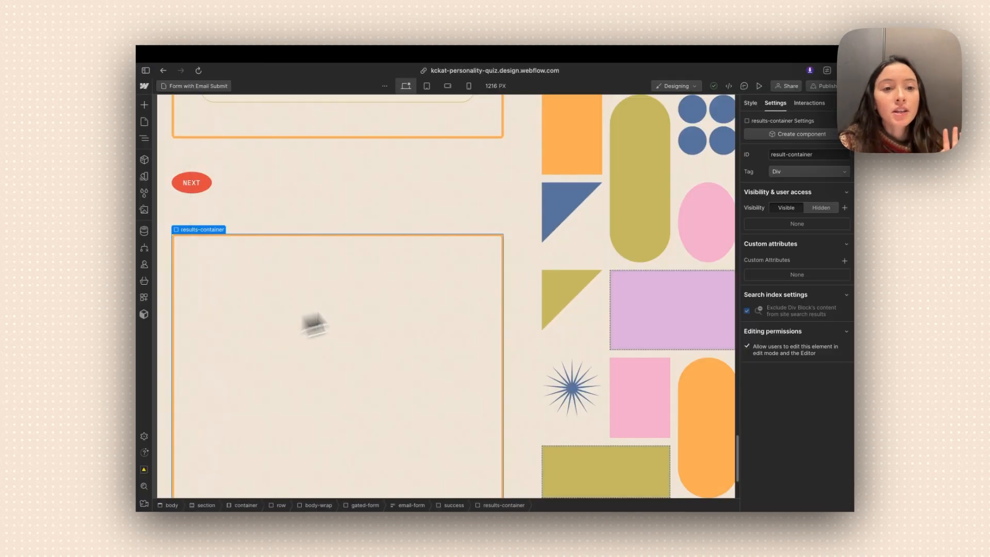
scroll(428, 273, "up", 5)
scroll(416, 267, "down", 10)
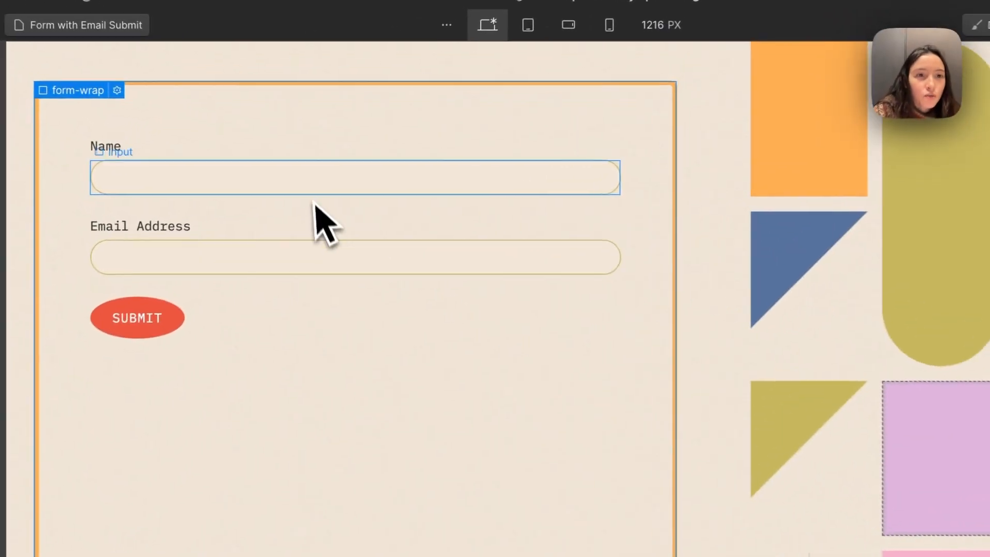
left_click(315, 169)
left_click(315, 225)
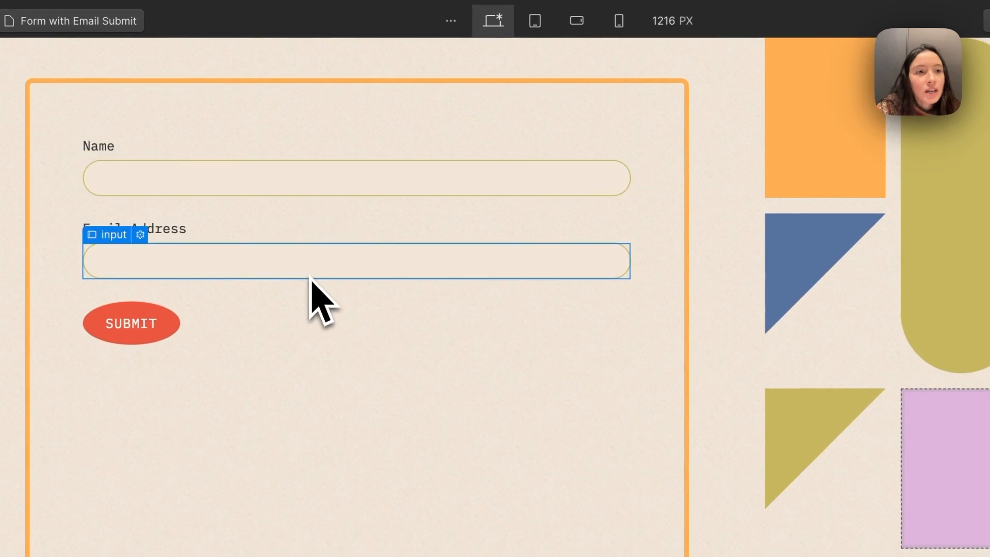
Select the third, hidden input of the form-wrap in the element structure and remove its hidden combo class.
left_click(39, 144)
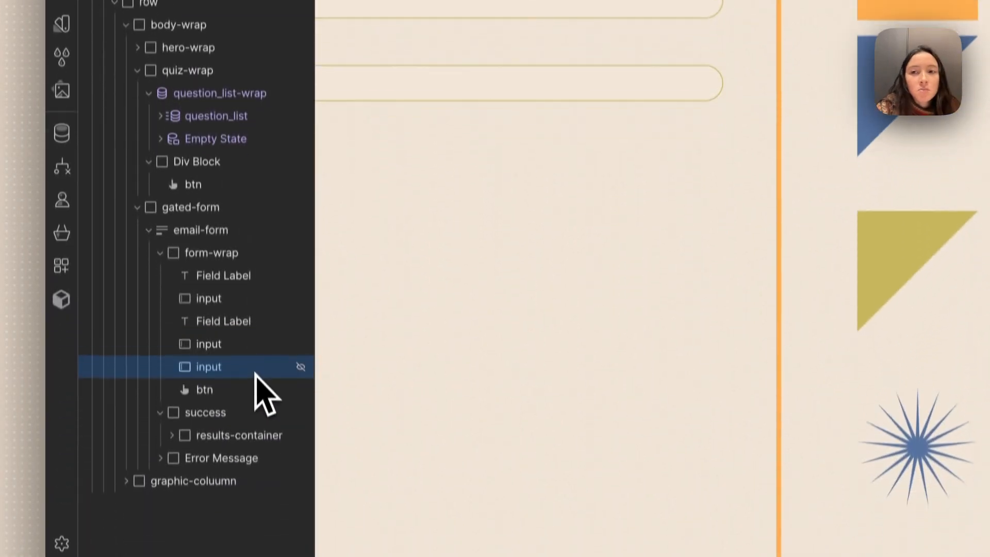
left_click(255, 375)
key("super+Return")
key("BackSpace")
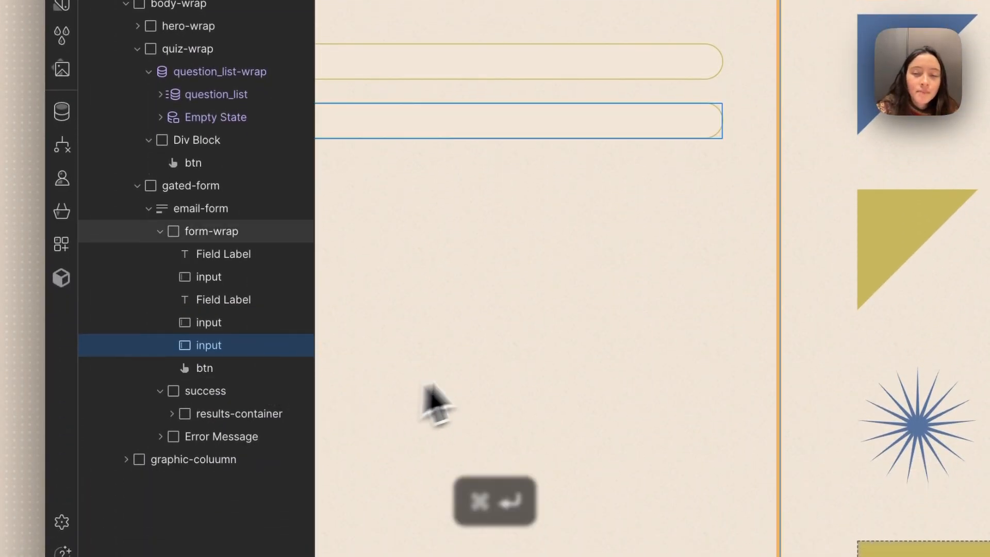
left_click(524, 331)
left_click(360, 121)
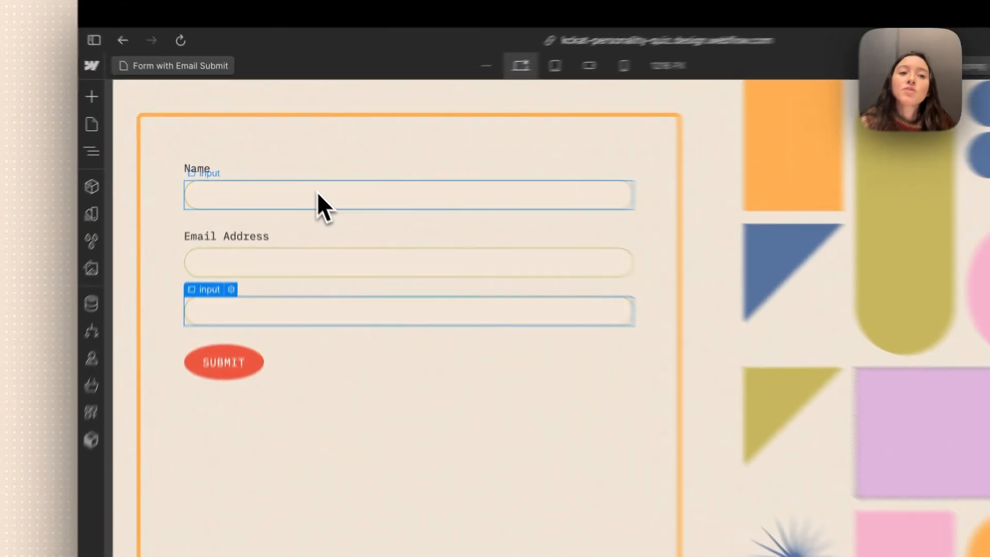
Check the Name and Email Address inputs, and apply the hidden combo class to the extra input below them.
left_click(283, 164)
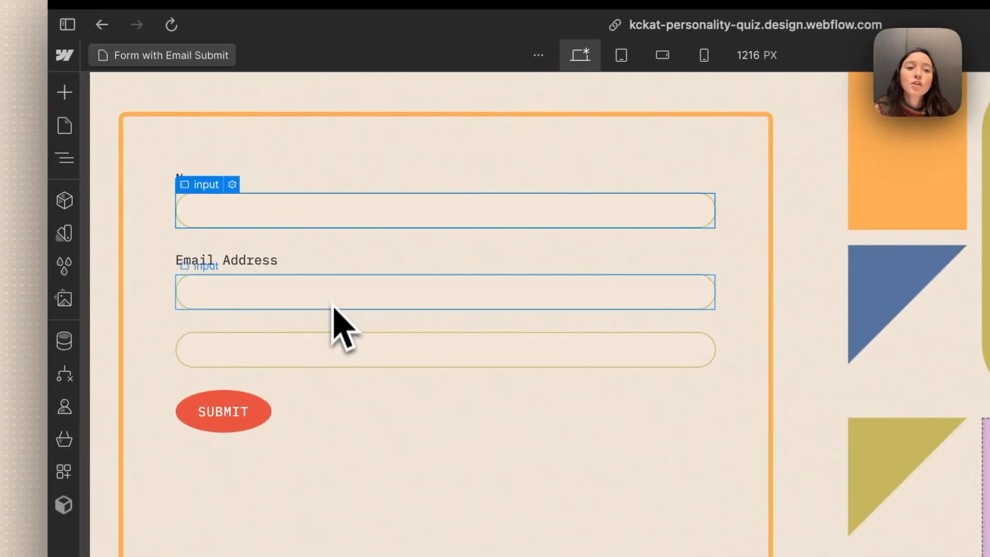
left_click(279, 212)
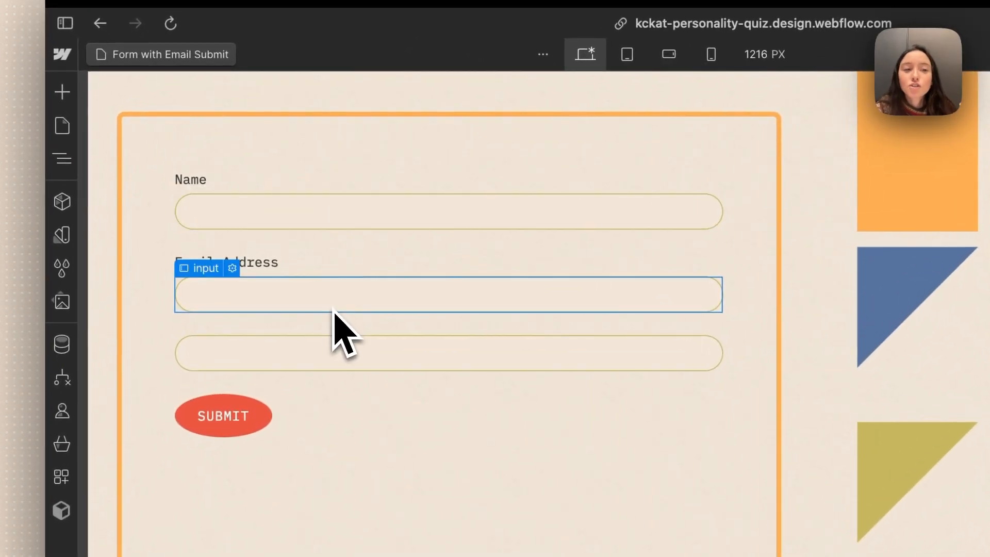
left_click(316, 355)
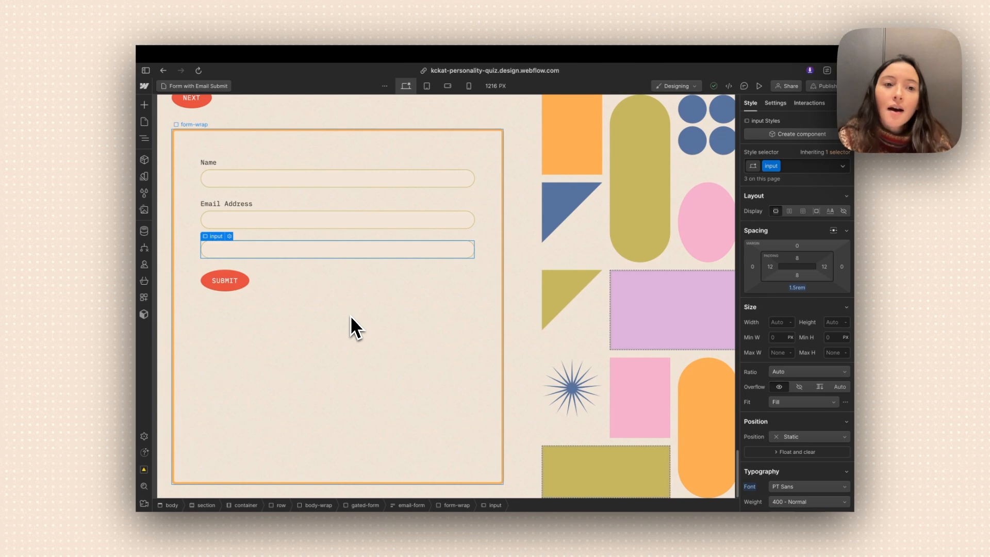
key("super+Return")
type("hidden")
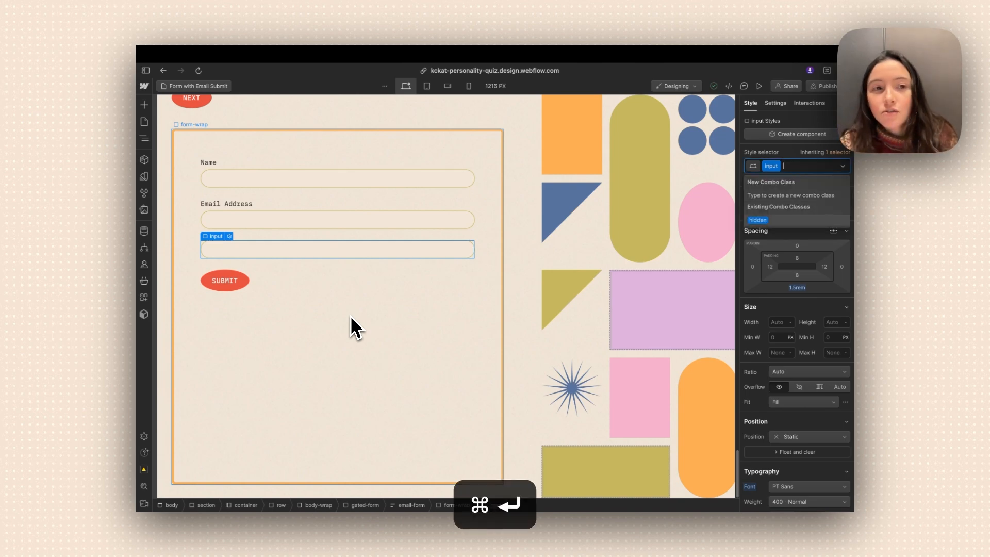
key("Return")
Switch to the Slater script and examine the scoreInput line that gets the input with the ID score.
left_click(308, 263)
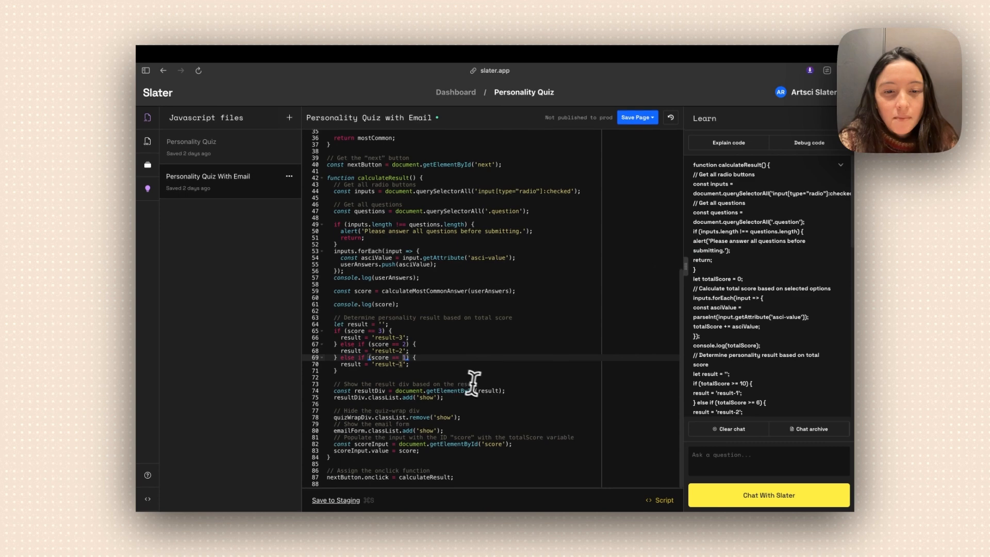
scroll(473, 383, "up", 1)
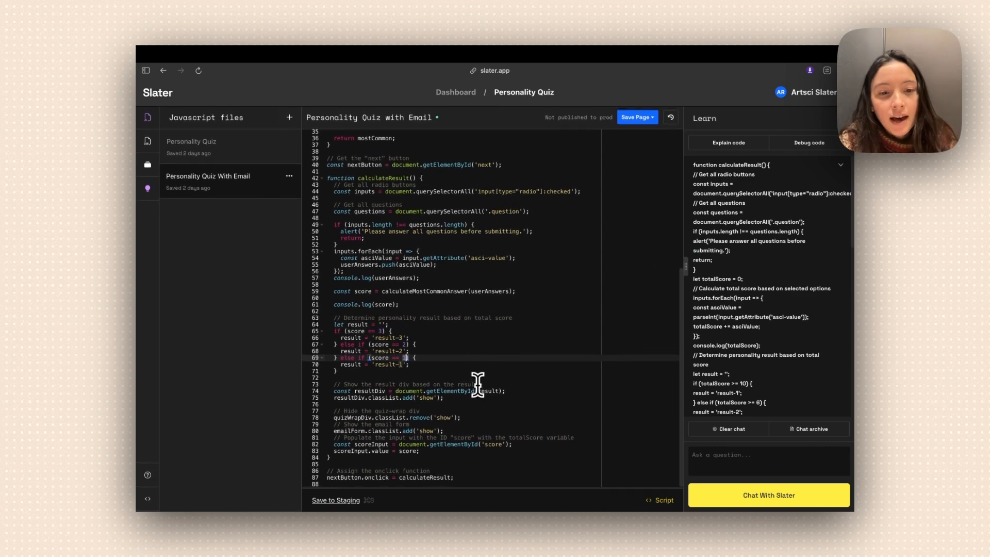
left_click(494, 447)
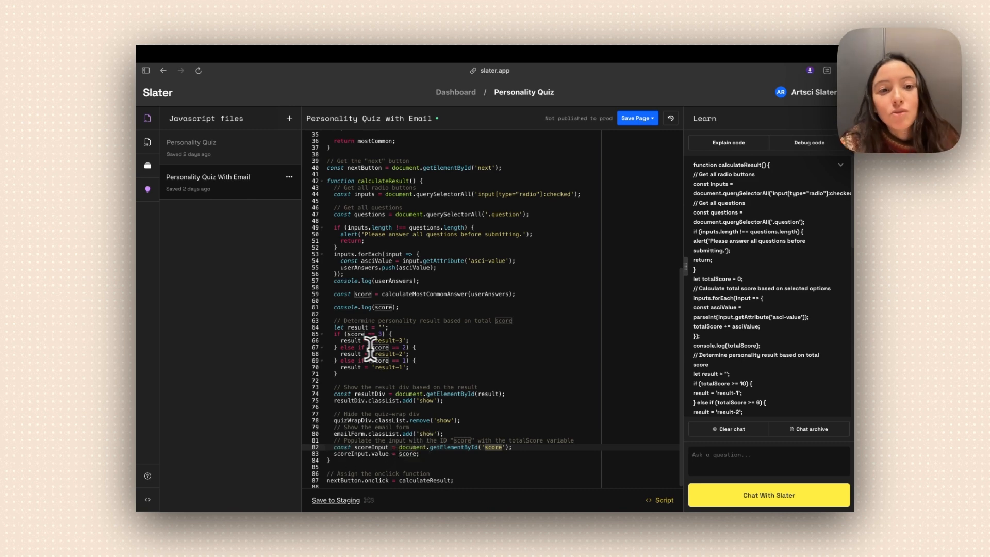
scroll(384, 347, "down", 1)
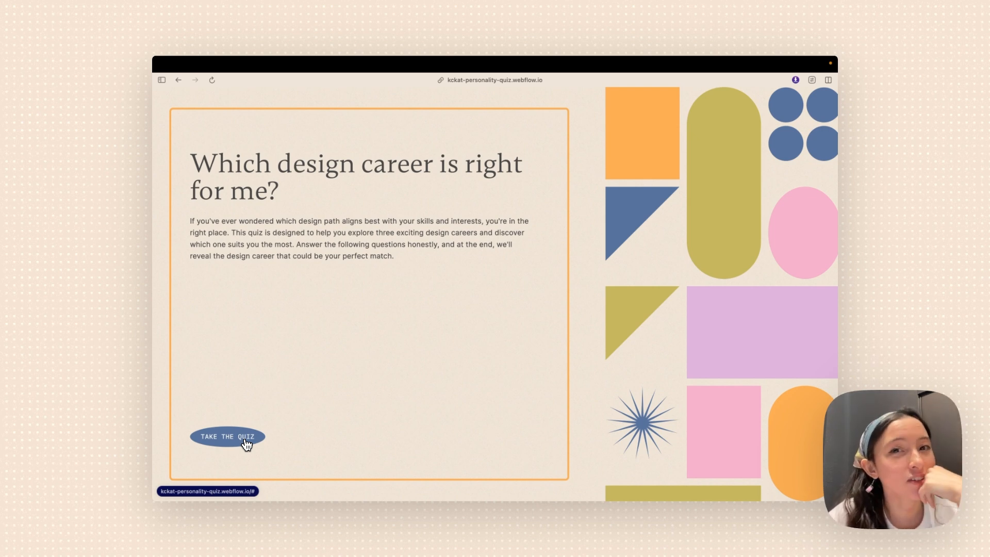
Start the design career quiz on the published site and look through its first questions.
left_click(246, 443)
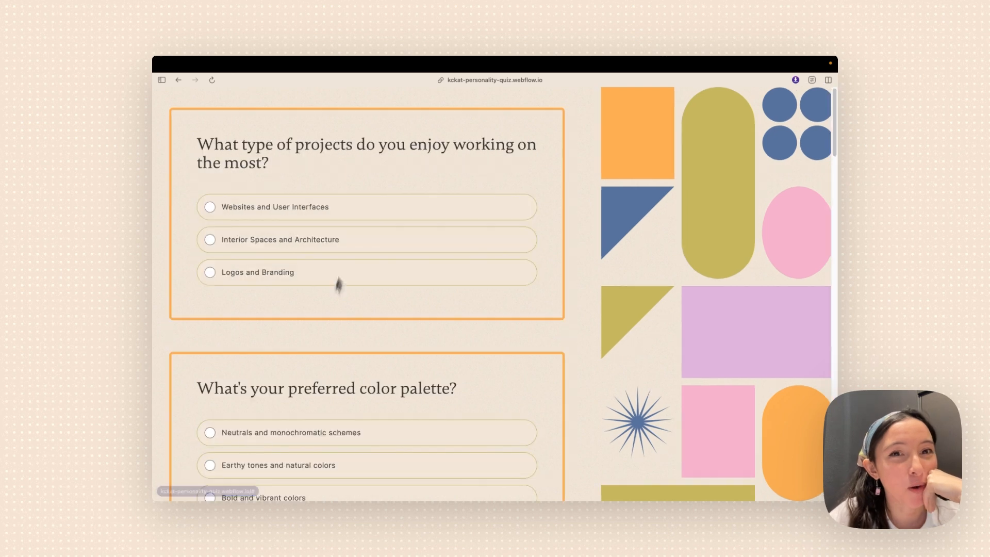
scroll(324, 438, "down", 2)
scroll(320, 446, "down", 1)
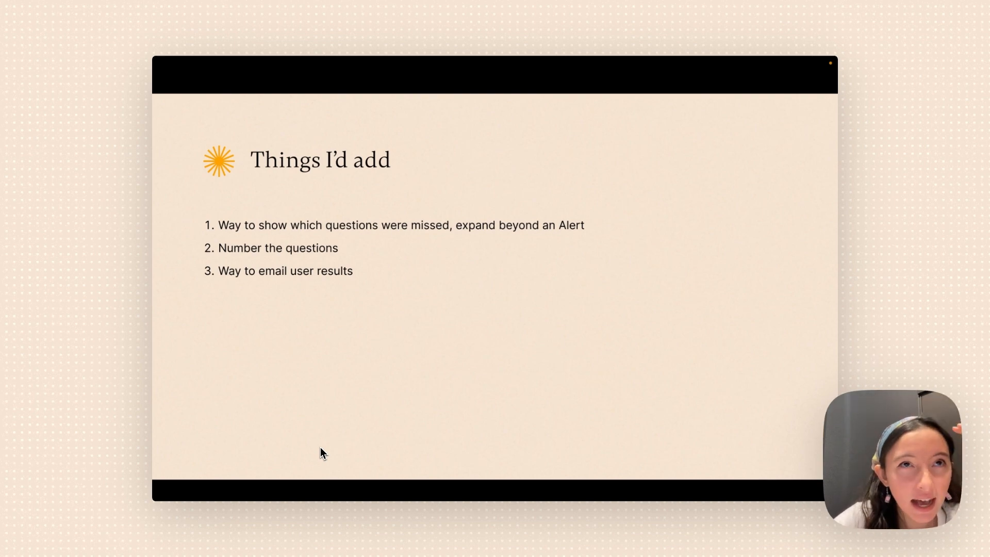
key("ctrl+Left")
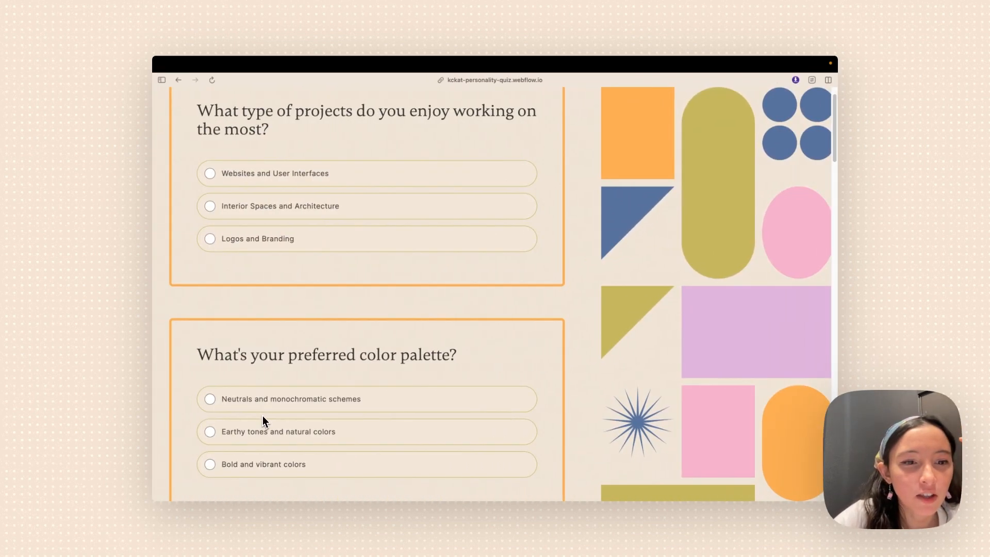
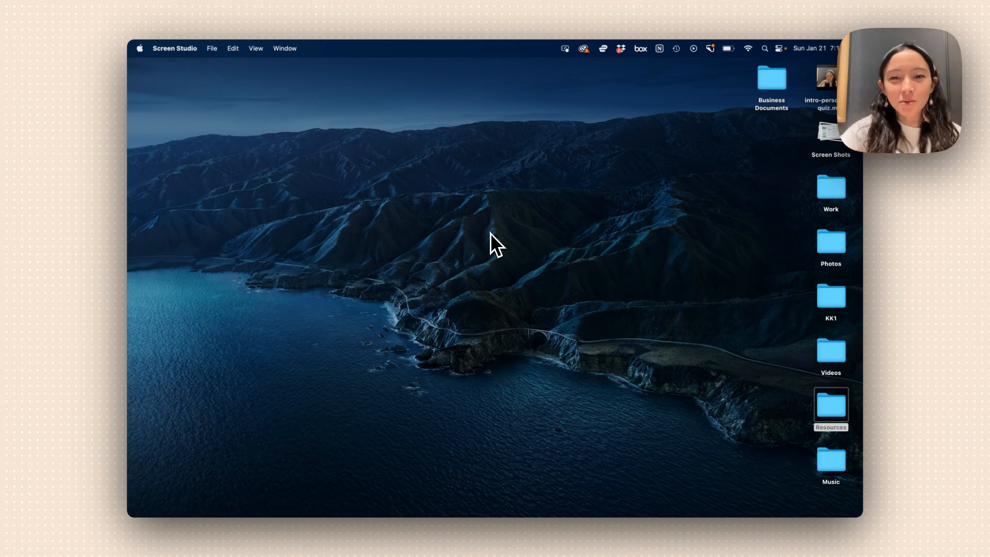
Switch to Visual Electric with the frog images and browse the recommended moods for image generation.
key("ctrl+Right")
key("ctrl+Right")
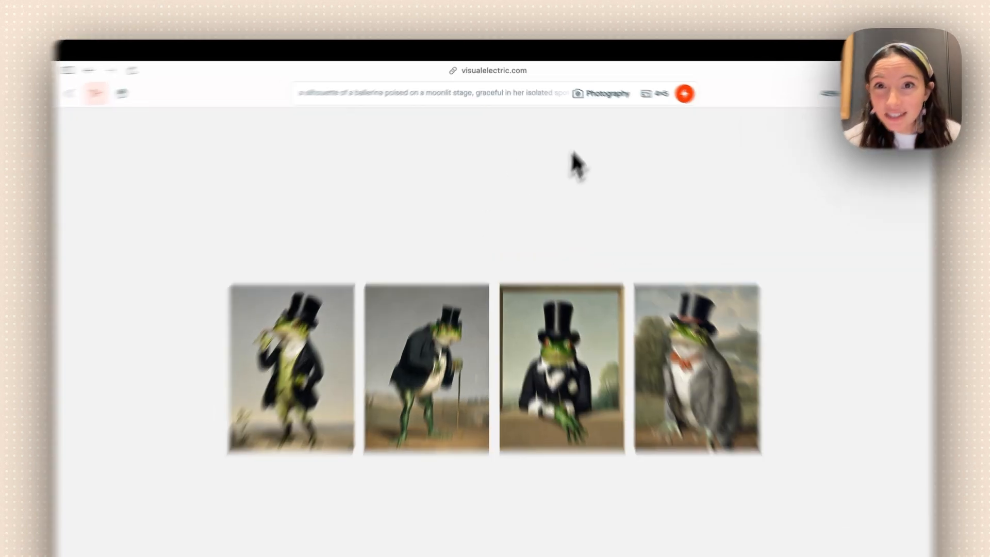
left_click(588, 85)
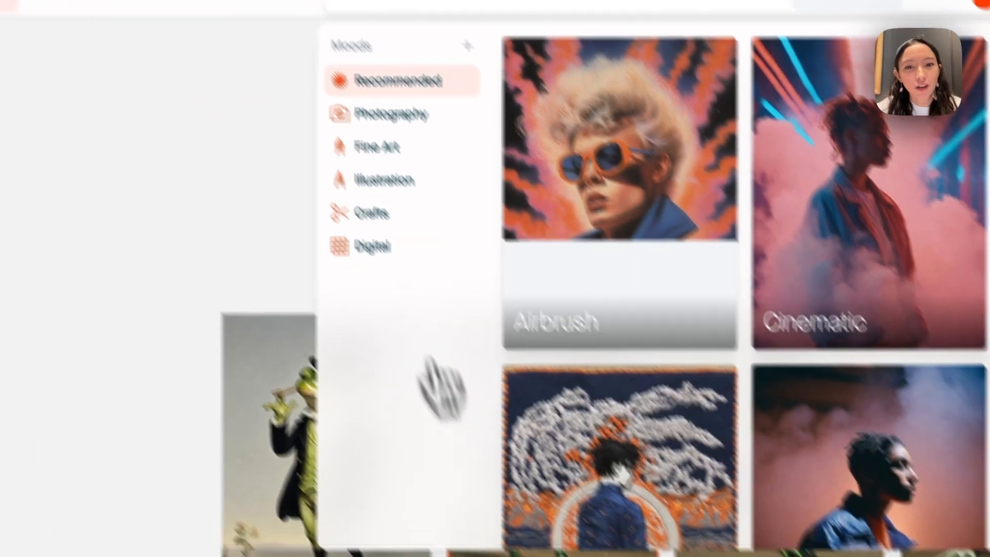
scroll(665, 366, "down", 5)
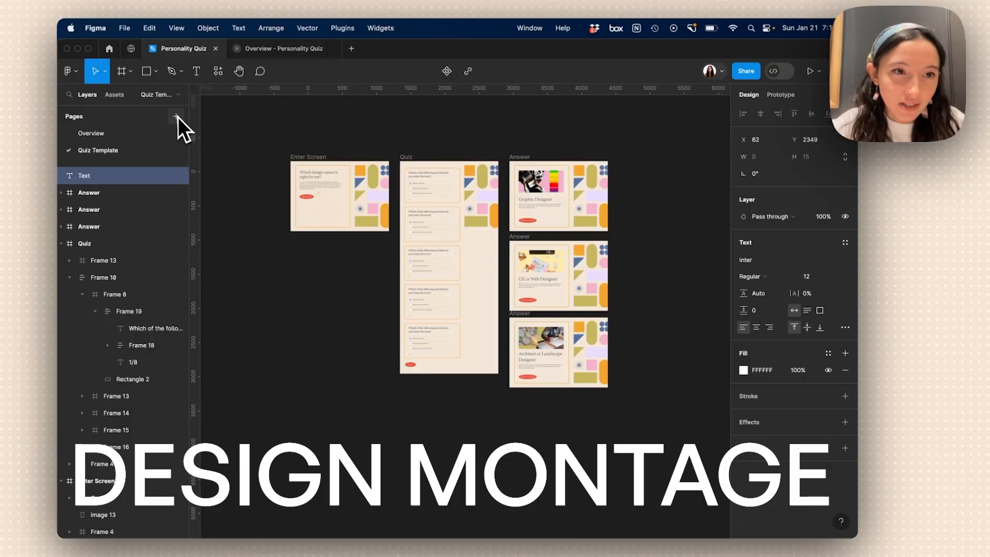
In the Personality Quiz Figma file, add a new page named Frog Quiz.
left_click(176, 116)
type("Frog Quiz")
key("Return")
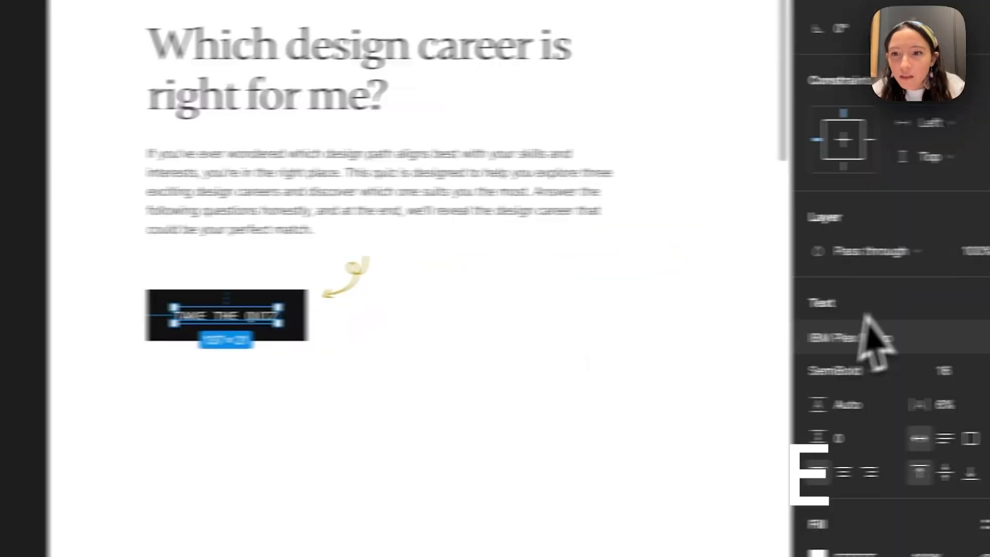
Set the Take the Quiz button's text to Inter and try the Gambarino font on the Enter Screen heading.
left_click(864, 342)
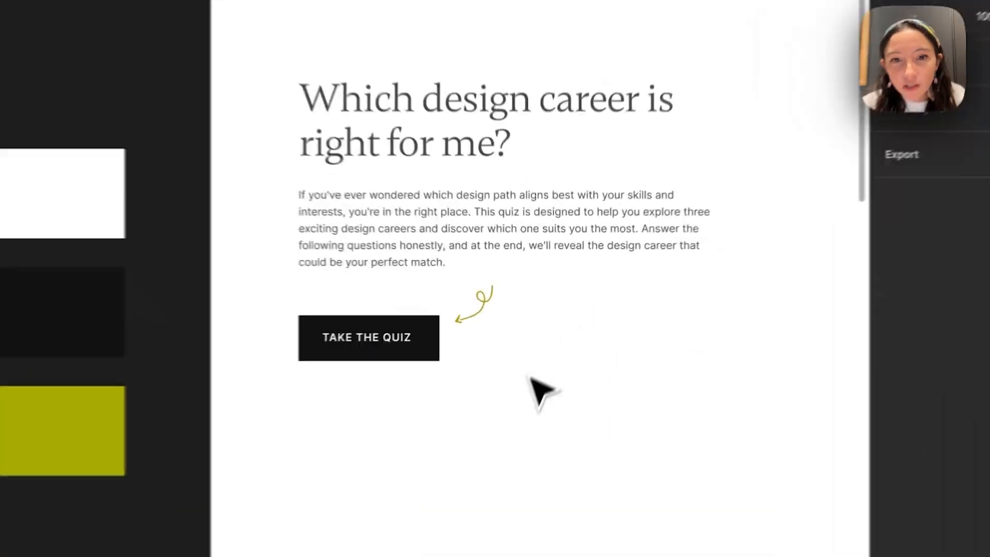
left_click(515, 208)
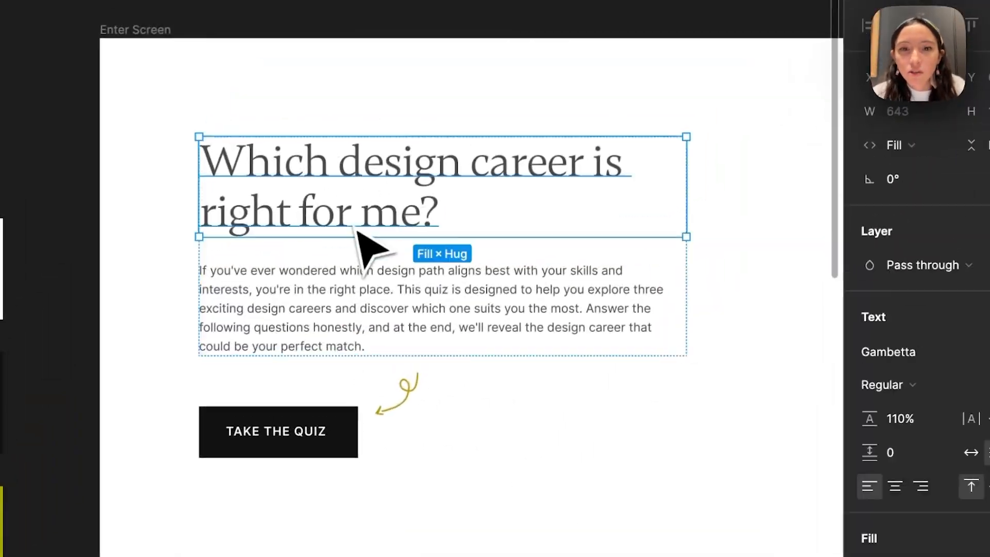
left_click(763, 328)
type("Inte")
key("Return")
left_click(738, 192)
type("gam")
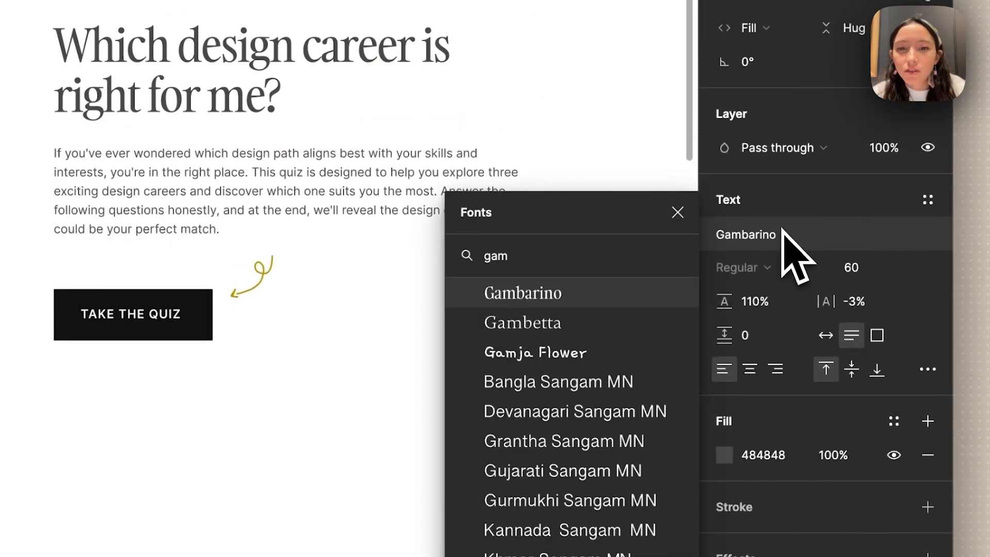
Copy the frog portrait with the top hat and place it along the right side of the Enter Screen frame.
right_click(202, 178)
left_click(221, 230)
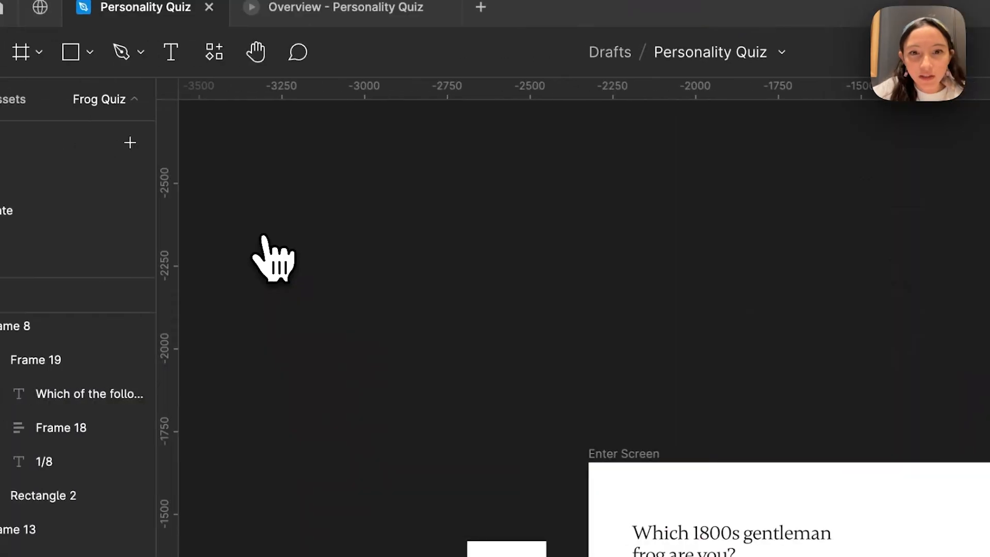
key("ctrl+v")
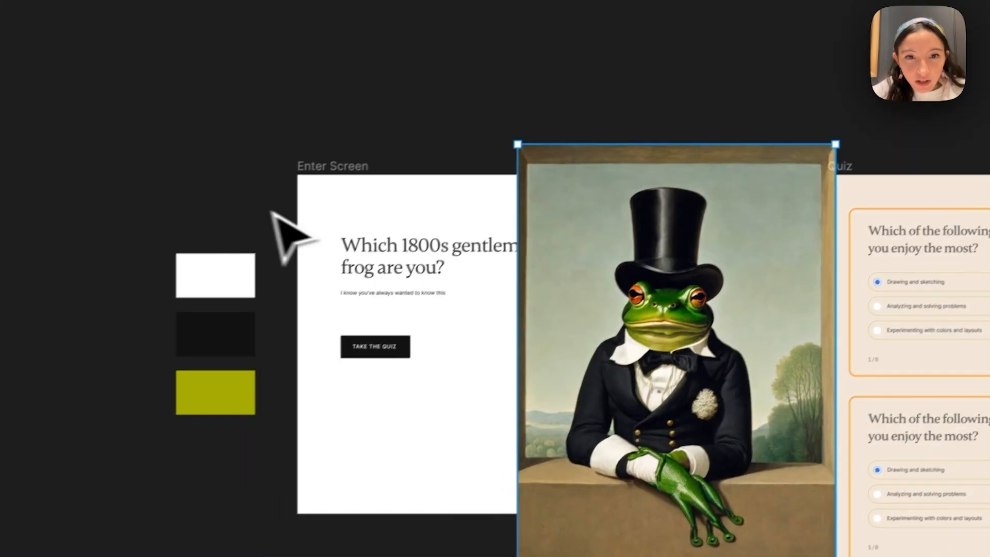
left_click_drag(593, 276, 634, 258)
left_click_drag(559, 408, 586, 409)
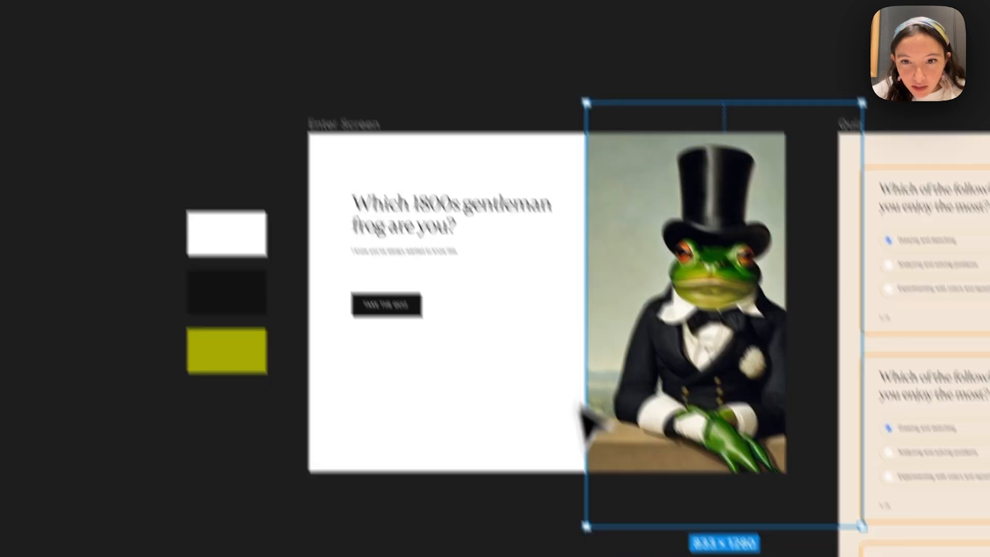
scroll(585, 409, "up", 3)
left_click_drag(662, 246, 603, 246)
scroll(602, 247, "left", 2)
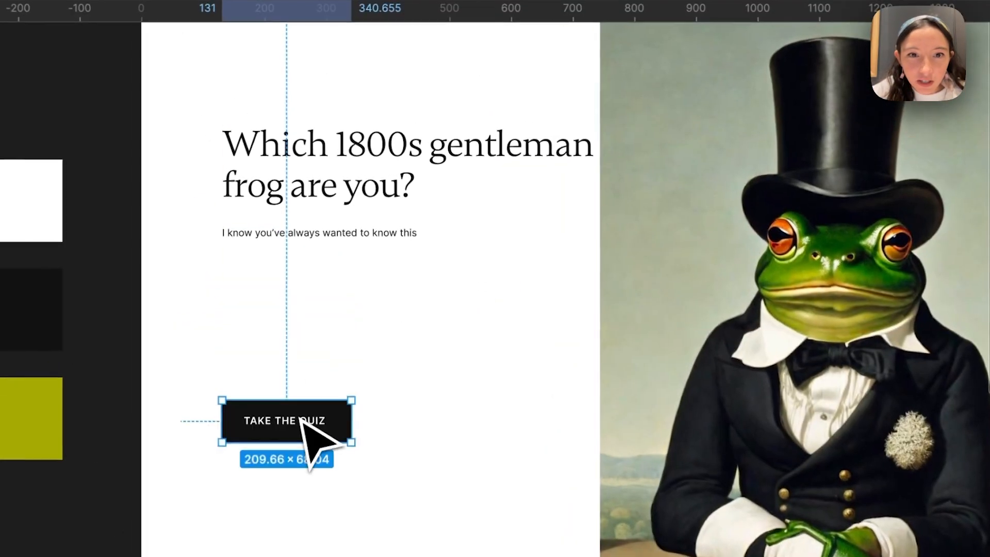
left_click(548, 177)
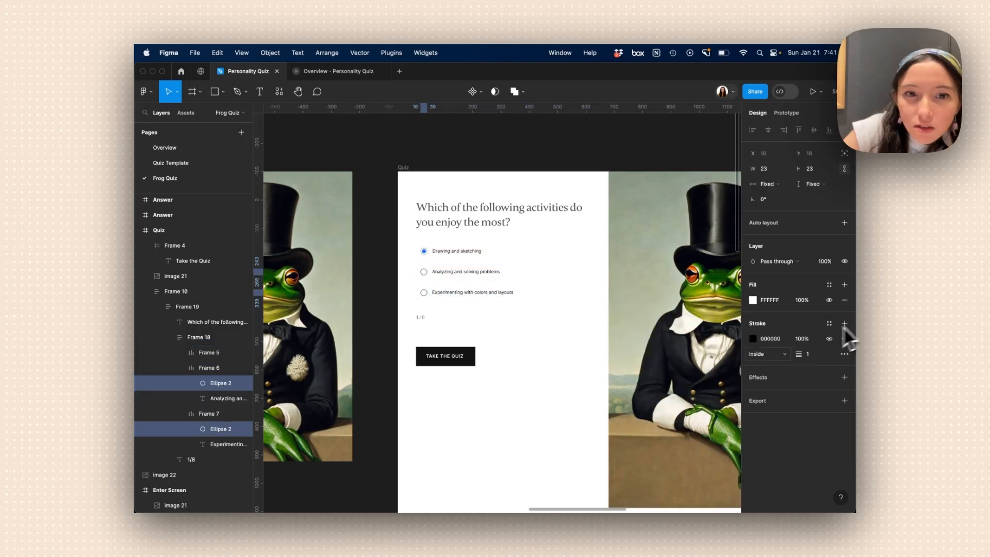
Select the three answer option frames in the Quiz frame and detach their White fill style.
left_click(480, 303)
double_click(479, 294)
key("Return")
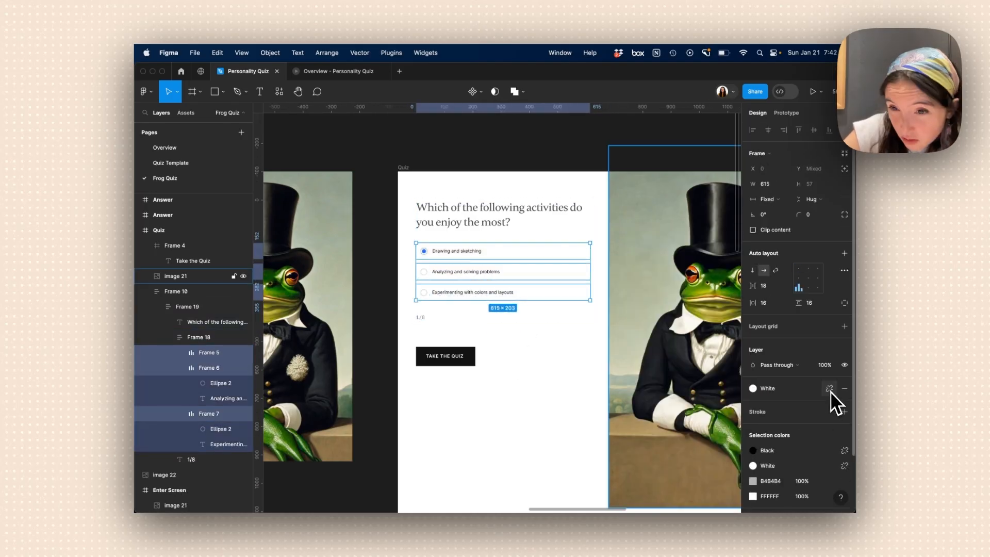
left_click(829, 390)
left_click(645, 374)
left_click(554, 361)
scroll(553, 361, "down", 4)
left_click(504, 408)
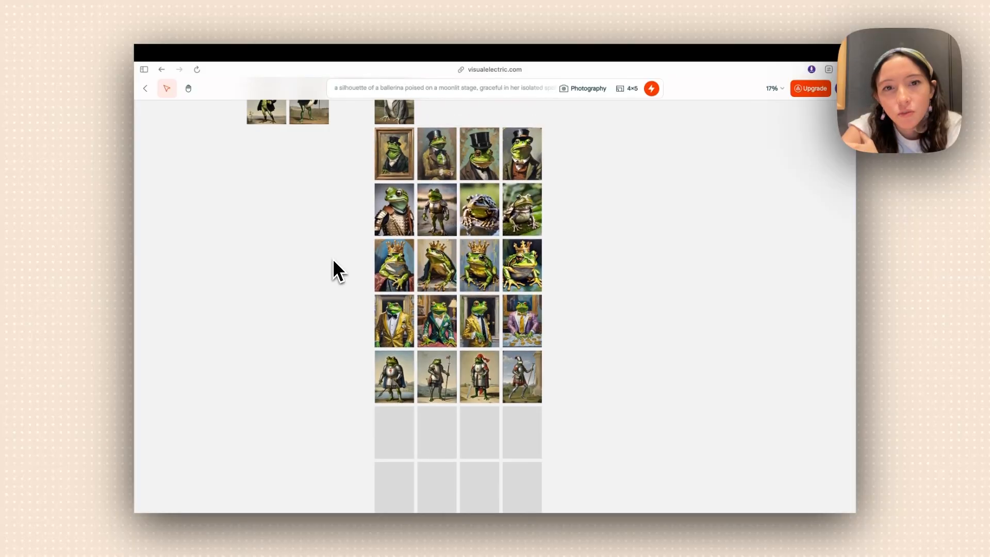
Switch to Visual Electric, examine the rows of generated frog images and check the prompt of an empty placeholder.
scroll(335, 269, "up", 2)
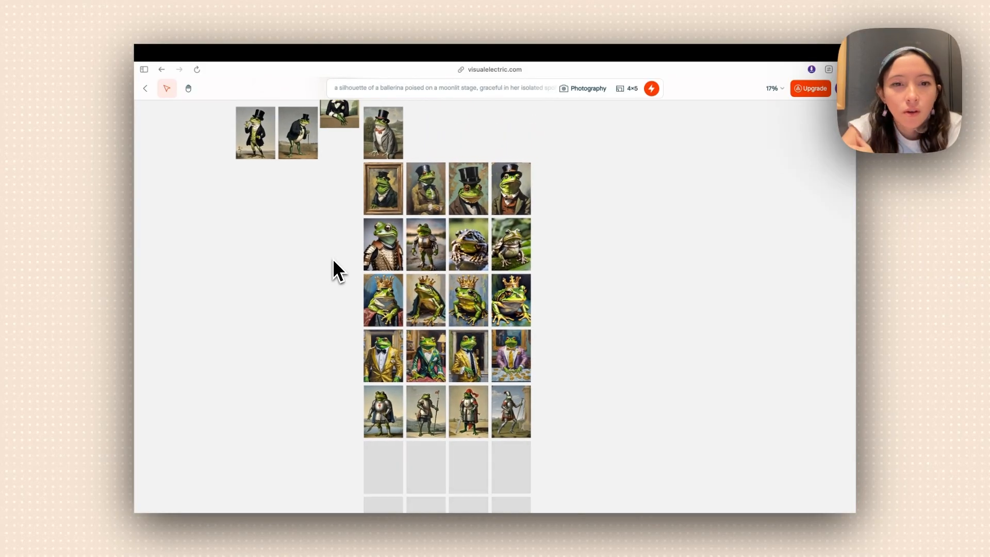
scroll(335, 269, "up", 5)
scroll(335, 269, "down", 4)
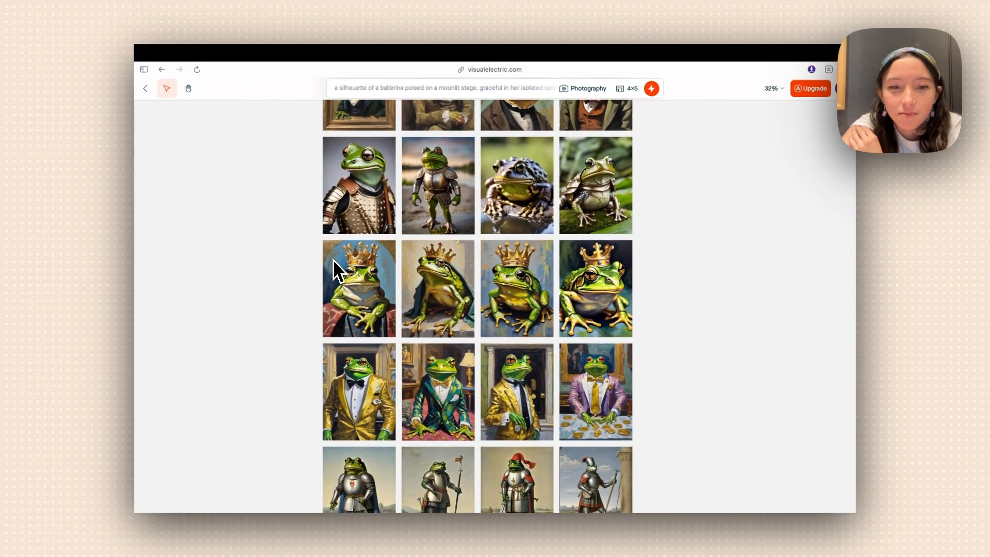
scroll(333, 259, "up", 8)
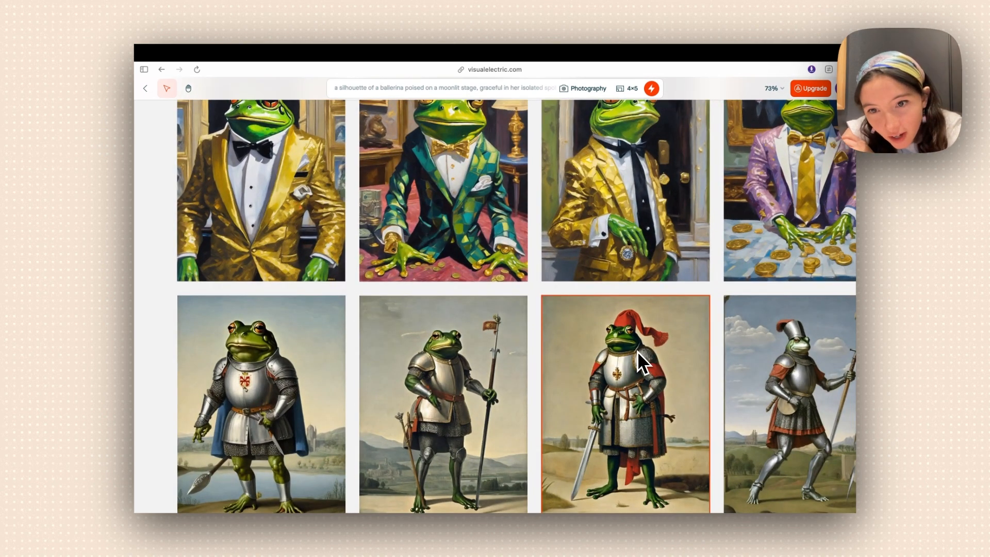
scroll(634, 351, "down", 10)
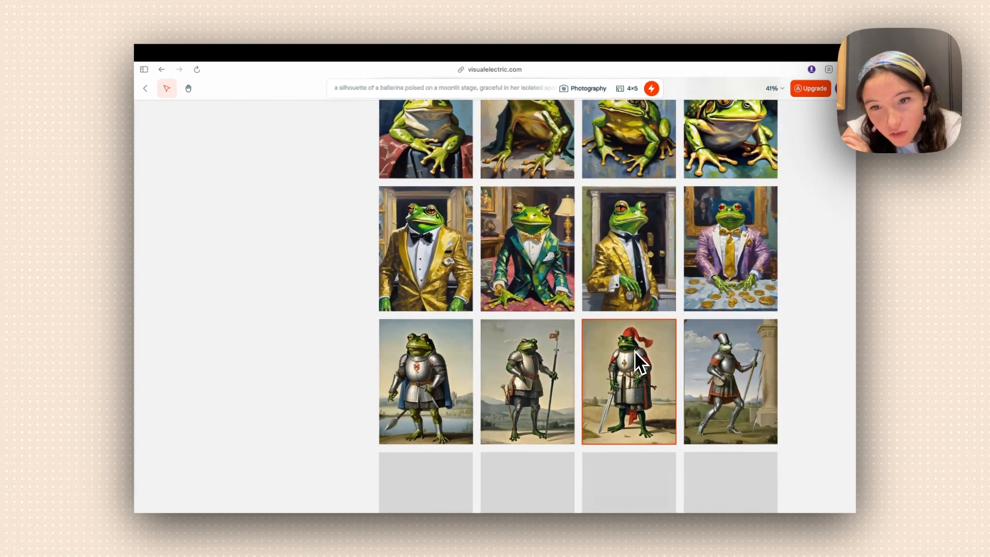
left_click(535, 400)
left_click(652, 402)
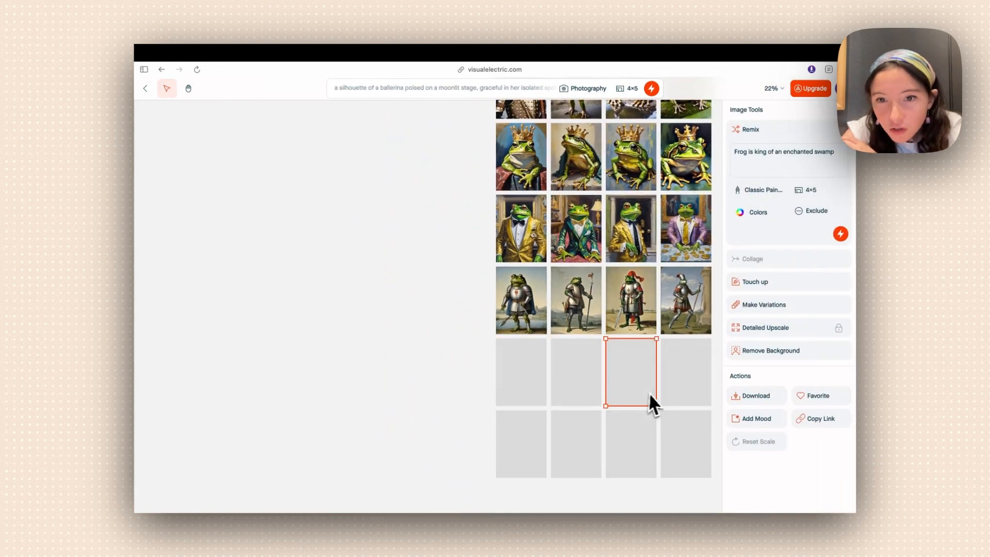
Switch to the Frog Quiz site settings in Webflow and open the site in the Designer.
mouse_move(136, 310)
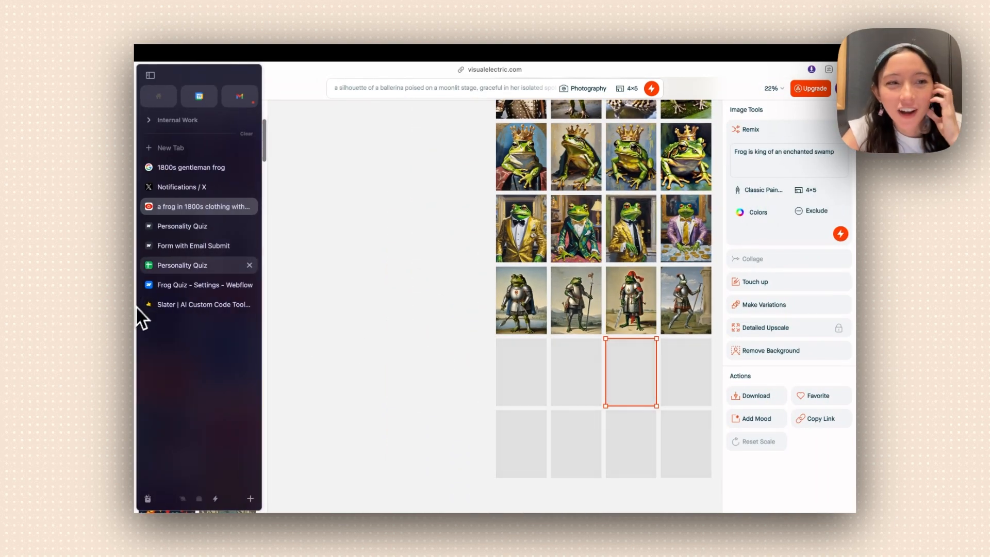
left_click(197, 284)
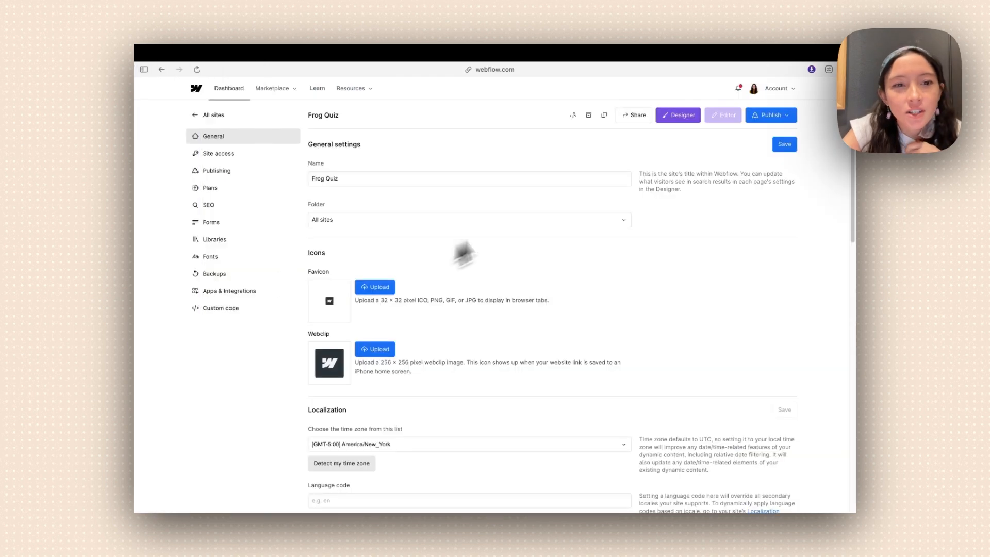
left_click(679, 115)
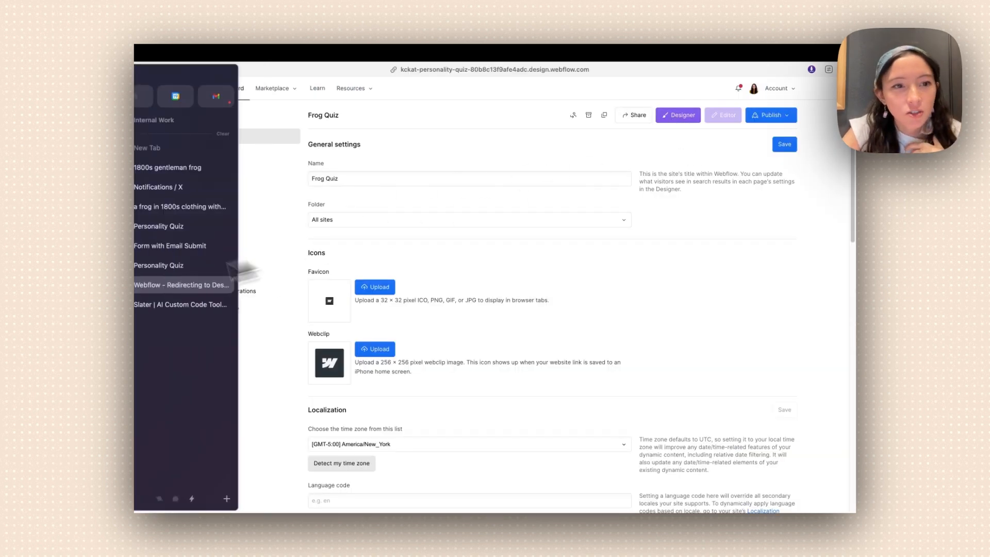
Switch to the Personality Quiz spreadsheet and replace the Q1 question with text beginning "What is yo".
left_click(178, 263)
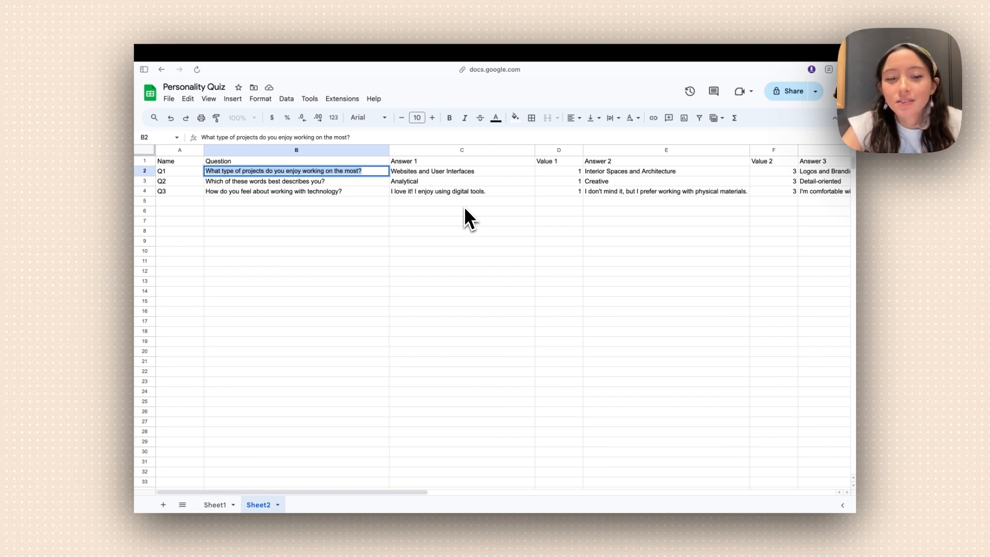
type("What")
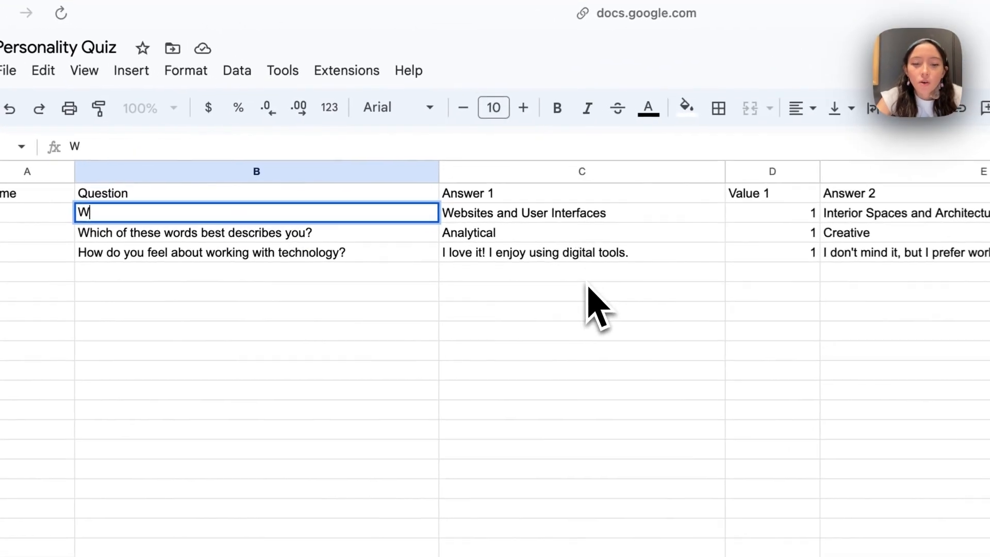
type(" is yo")
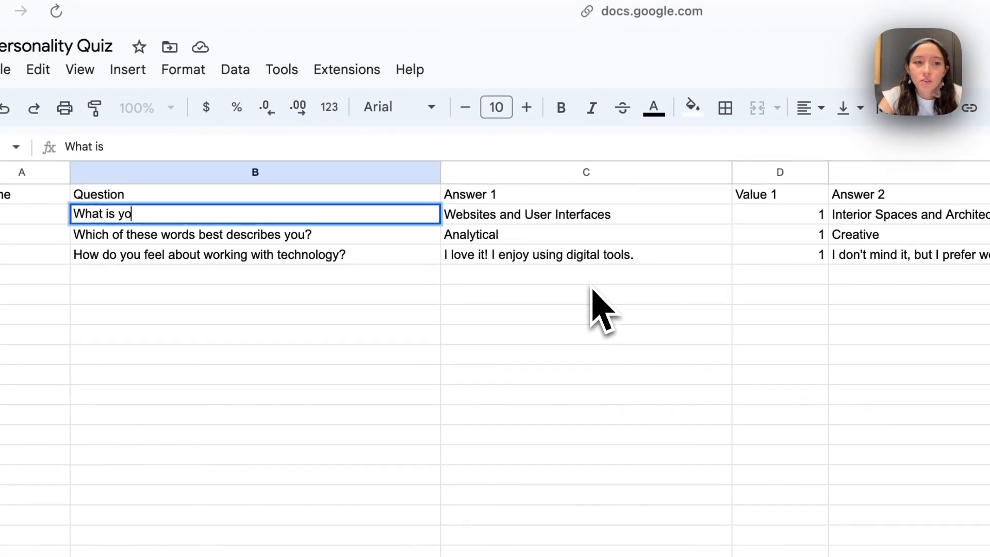
Enter "What is your favorite fancy meal?" as the Q1 question and "What clothing do you put on to feel your best?" as the Q2 question.
type("ur favorite fancy meal?")
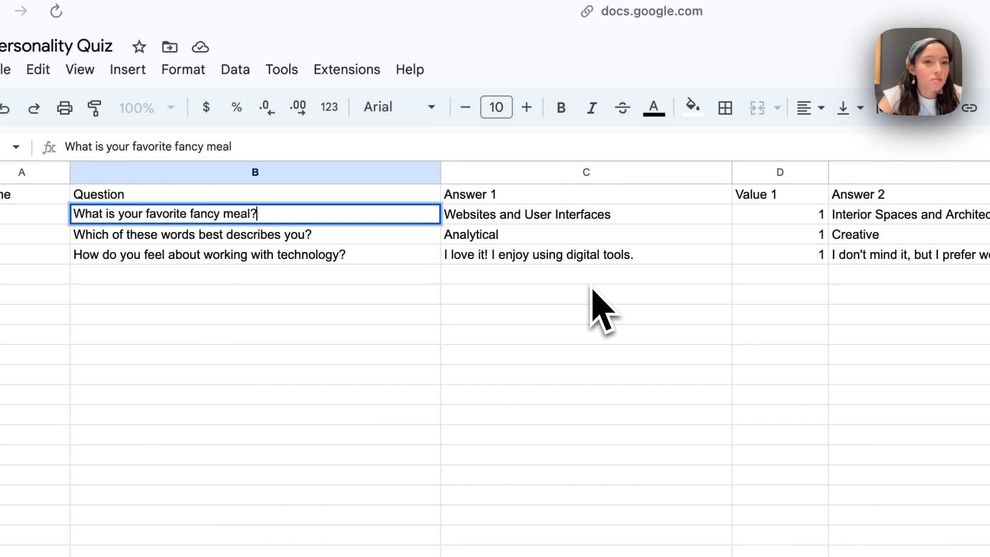
key("Return")
type("What clo")
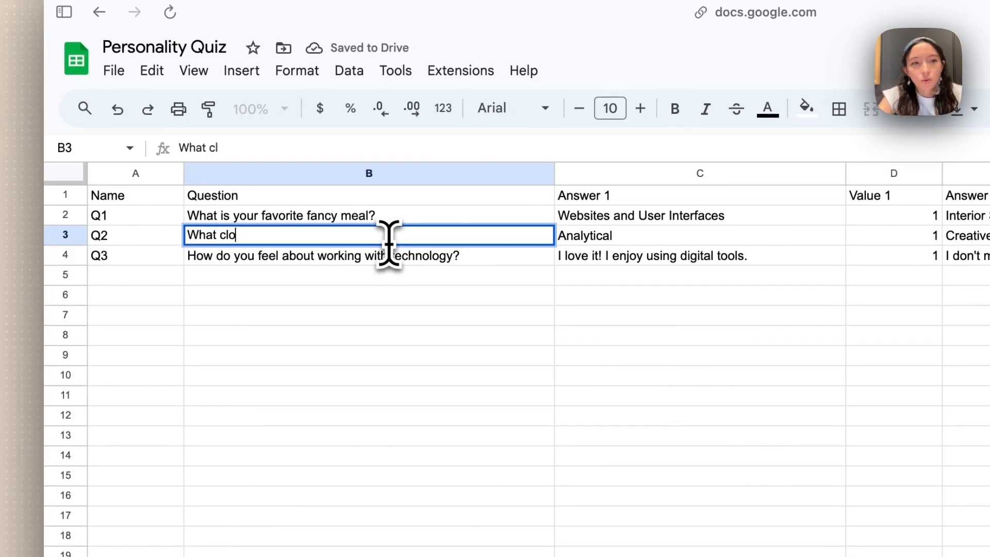
type("thing do you put on to dell")
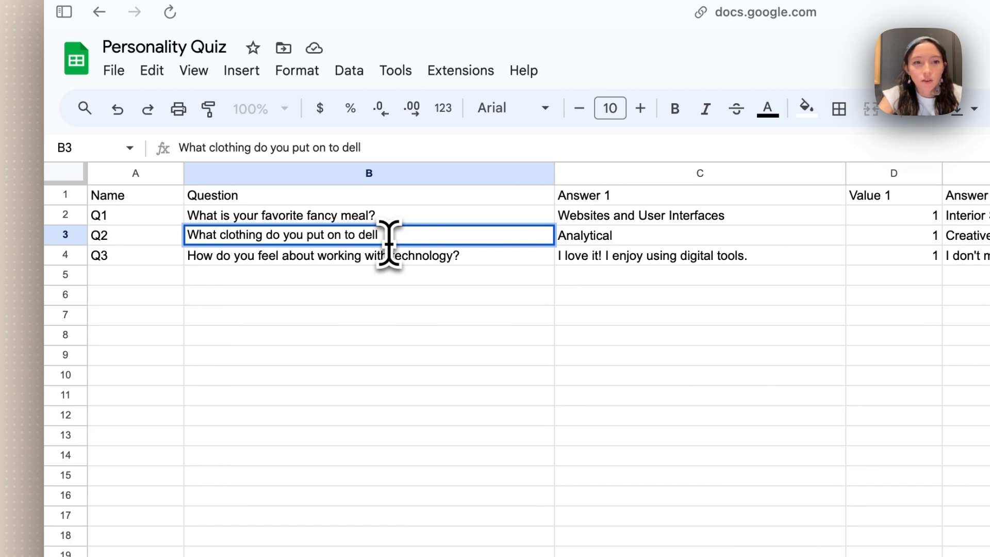
key("BackSpace")
key("BackSpace")
key("BackSpace")
key("BackSpace")
key("BackSpace")
type("feel your best")
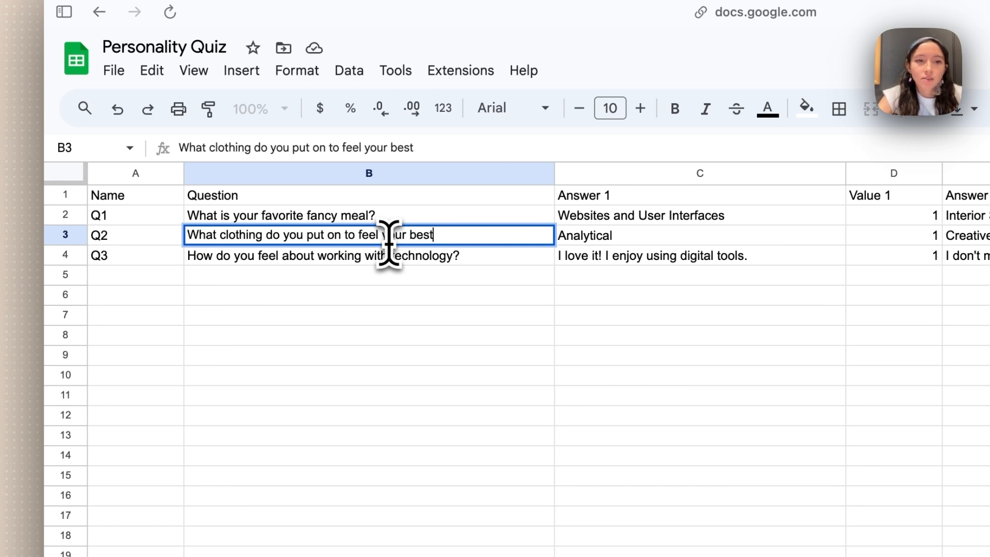
type("?")
key("Return")
Replace the Q3 question with "What is your ideal home?".
type("What is your ideal ")
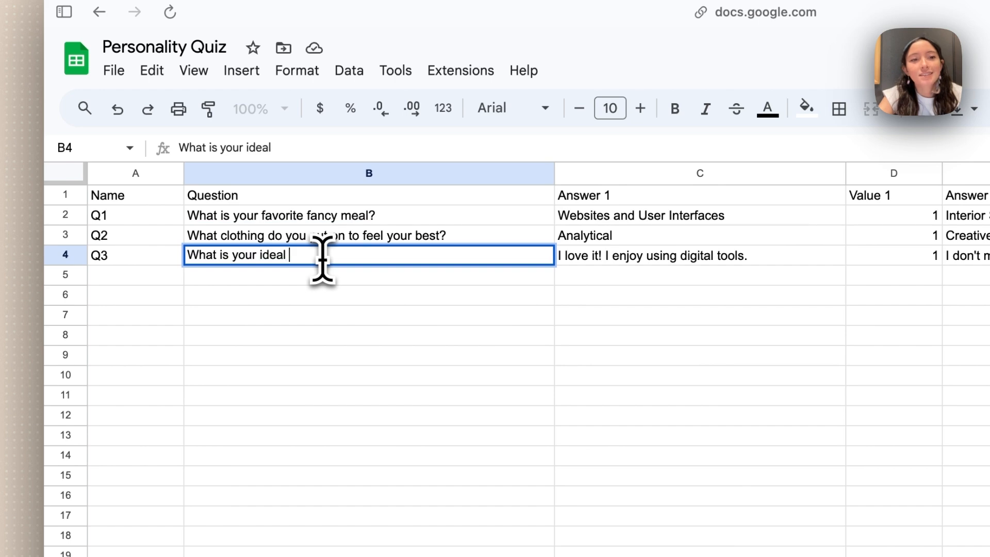
type("ho")
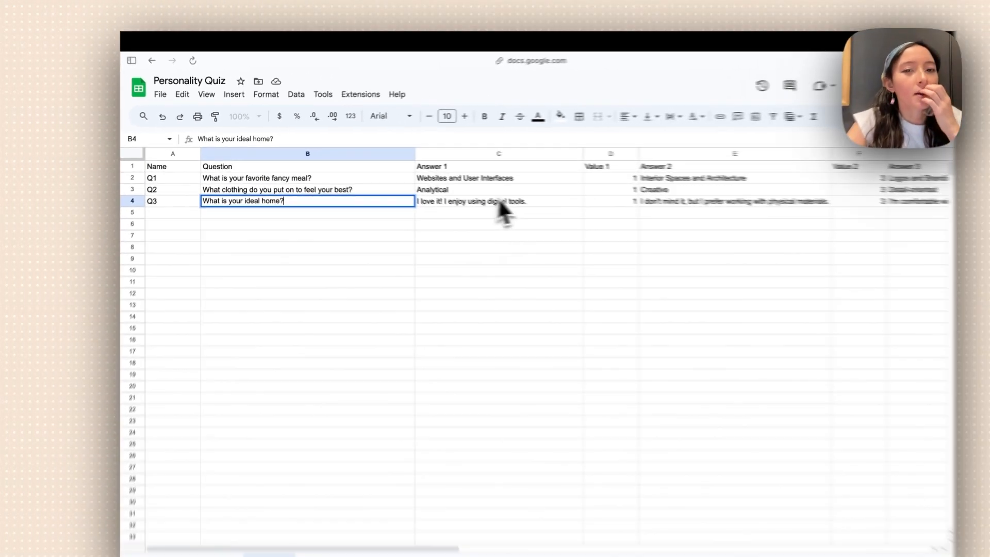
scroll(699, 261, "right", 6)
scroll(462, 196, "left", 6)
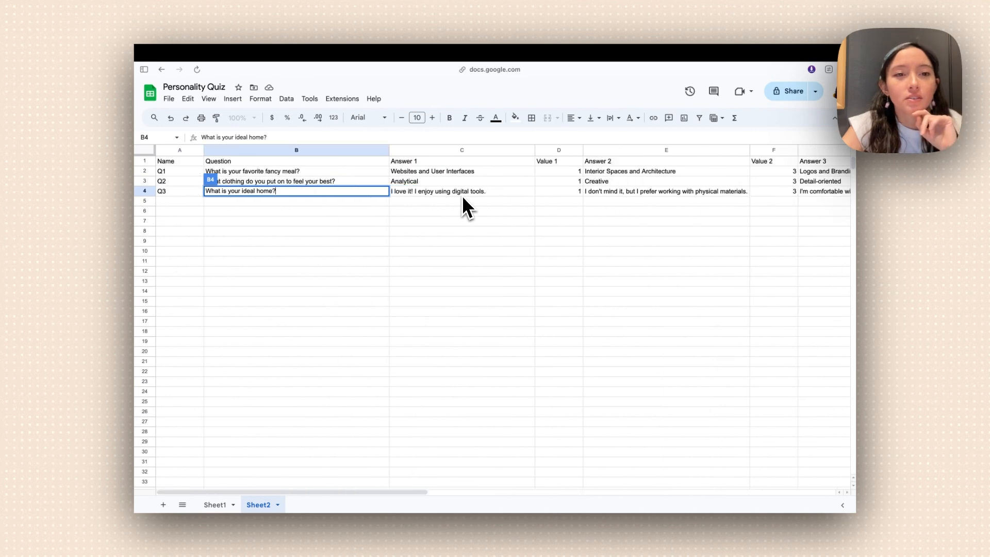
triple_click(433, 195)
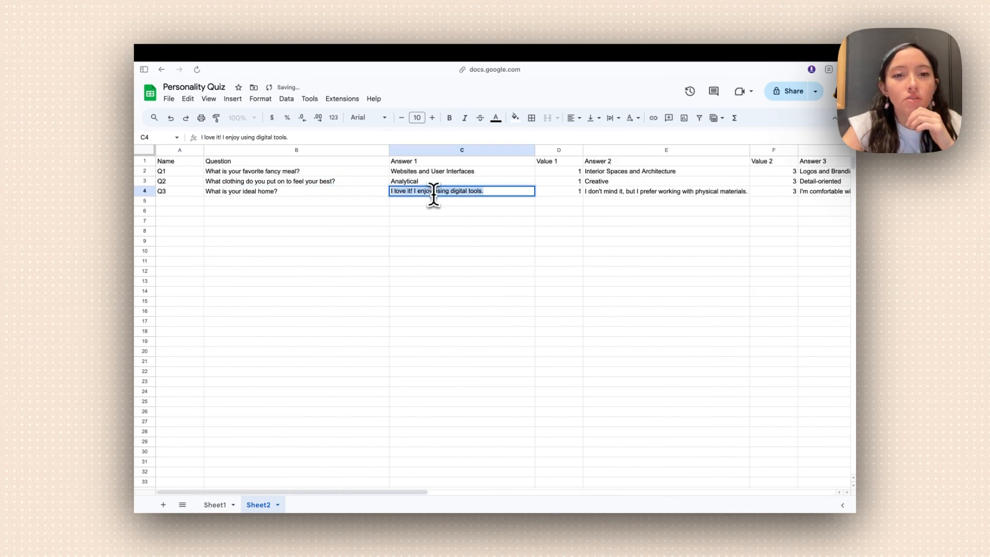
Set Value 2 to 2 for Q1 and fill it down through Q3.
scroll(675, 196, "right", 5)
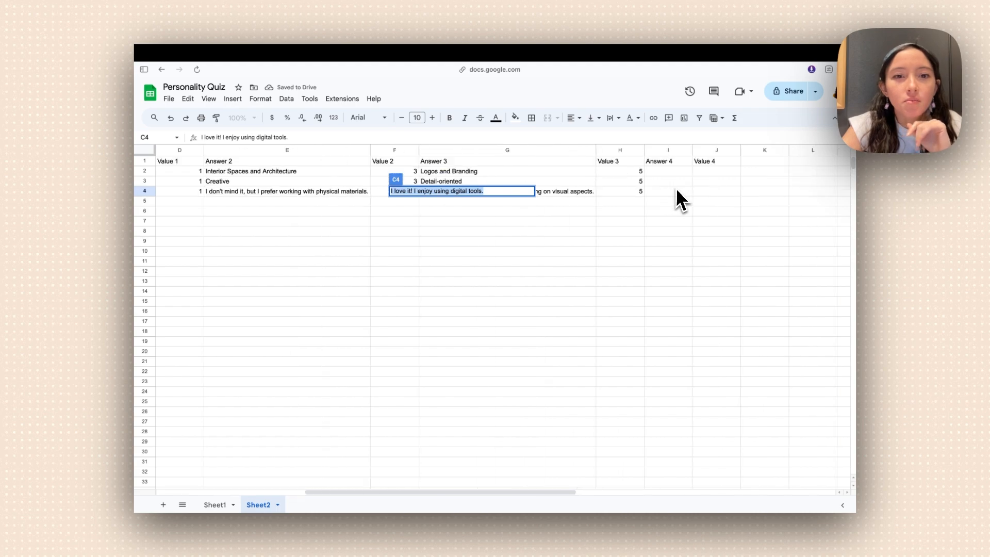
scroll(673, 201, "left", 5)
left_click(570, 192)
scroll(569, 193, "right", 2)
left_click(546, 172)
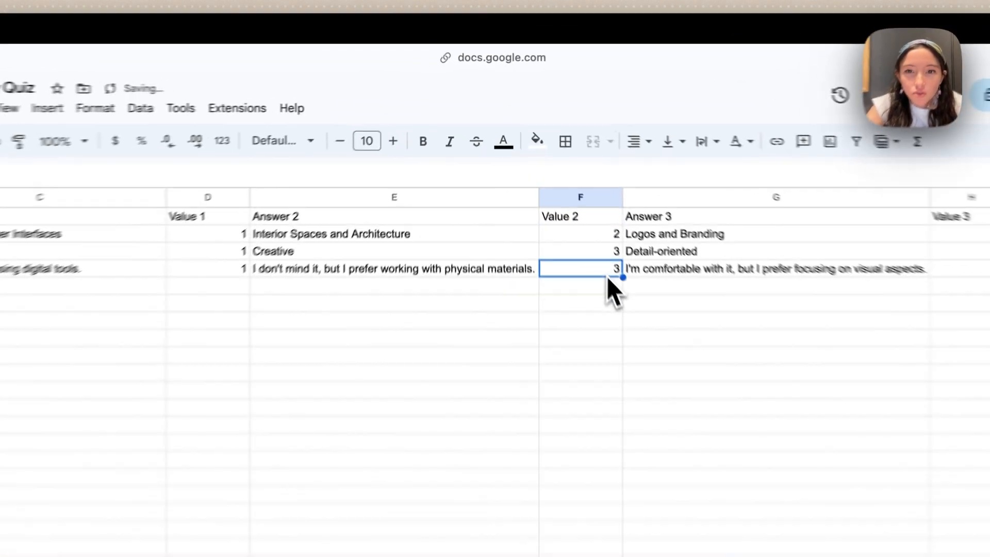
type("2")
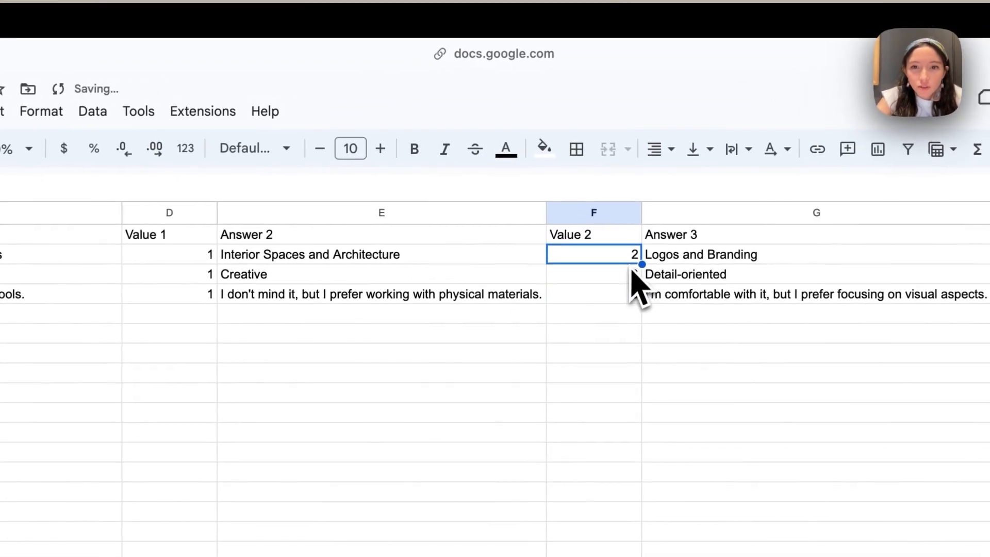
left_click_drag(644, 263, 640, 296)
Set Value 3 to 3 for Q1 and fill it down through Q3.
scroll(641, 296, "right", 10)
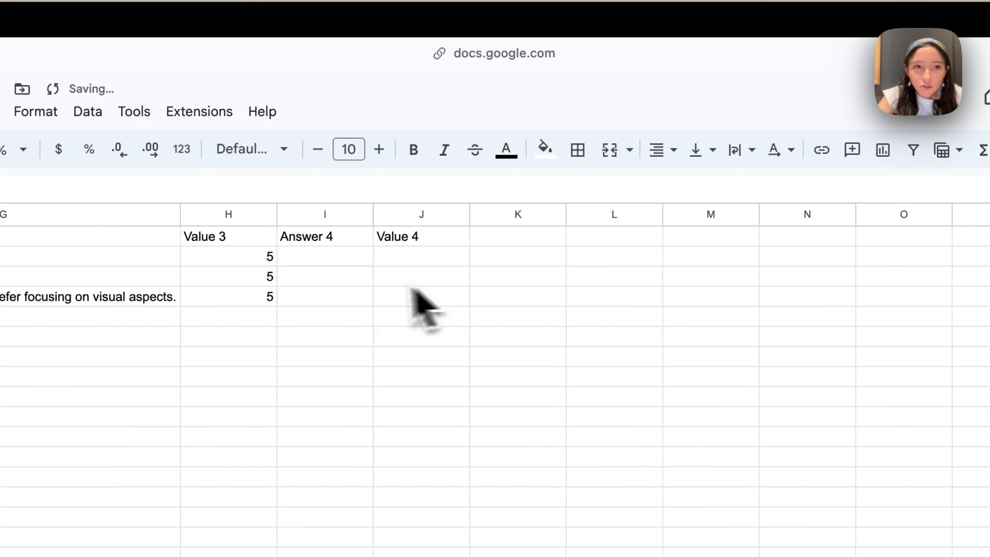
scroll(424, 303, "left", 2)
left_click(466, 262)
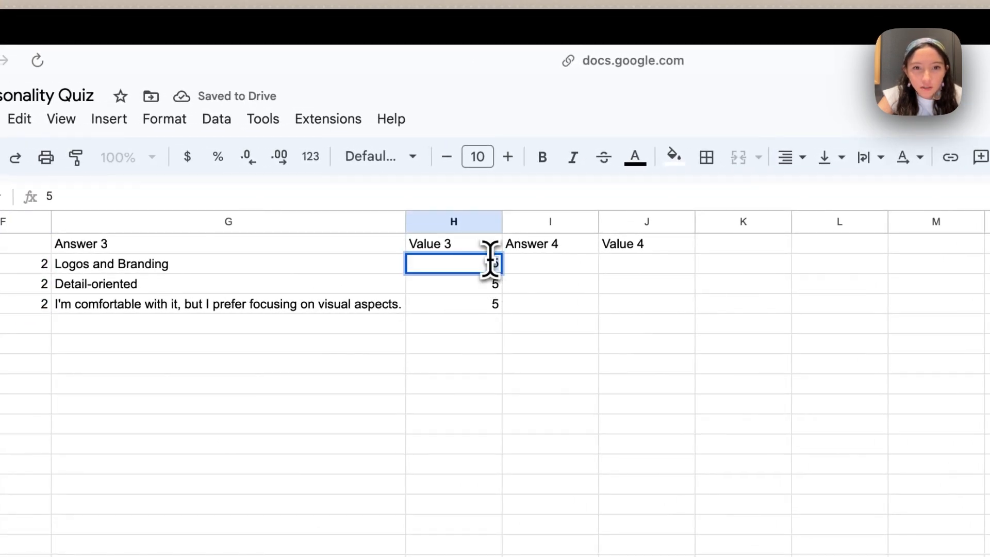
type("3")
left_click(525, 320)
left_click(493, 265)
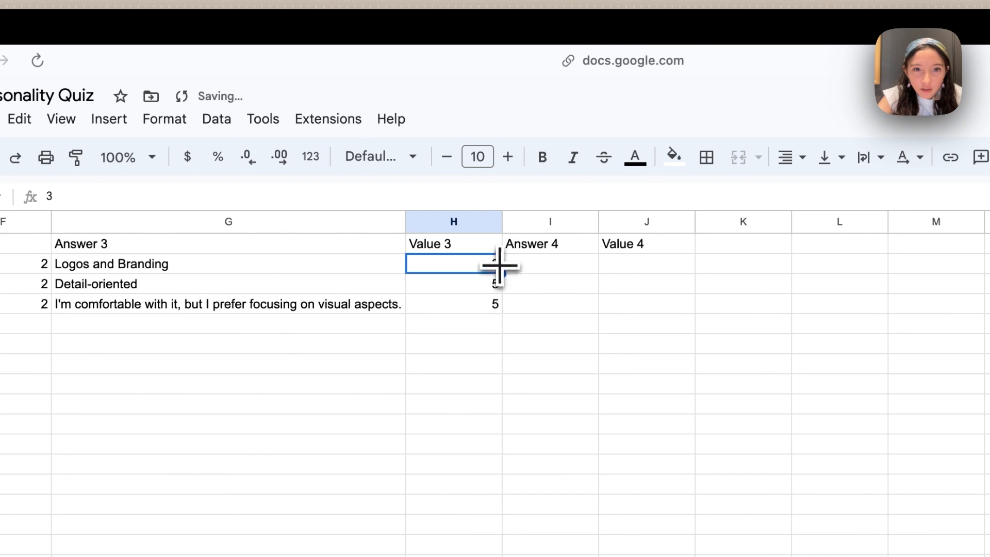
left_click_drag(503, 273, 501, 304)
Enter 4 as Value 4 for Q1 and fill it down through Q3.
left_click(551, 222)
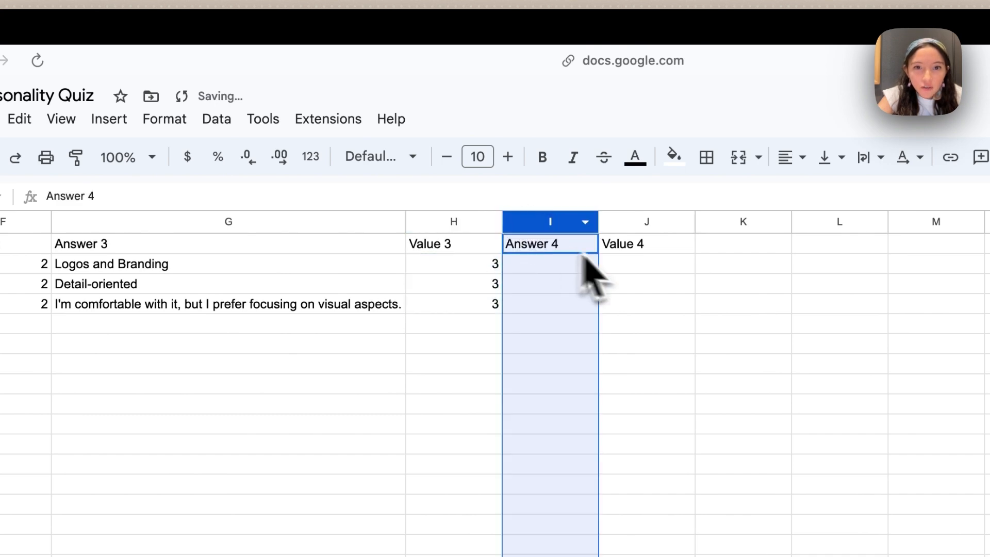
left_click(639, 267)
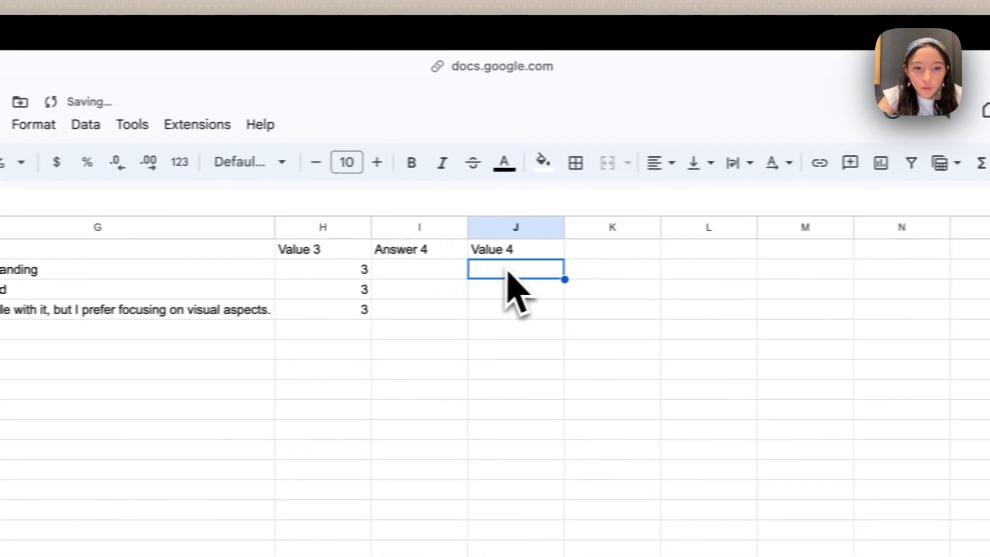
type("4")
key("Return")
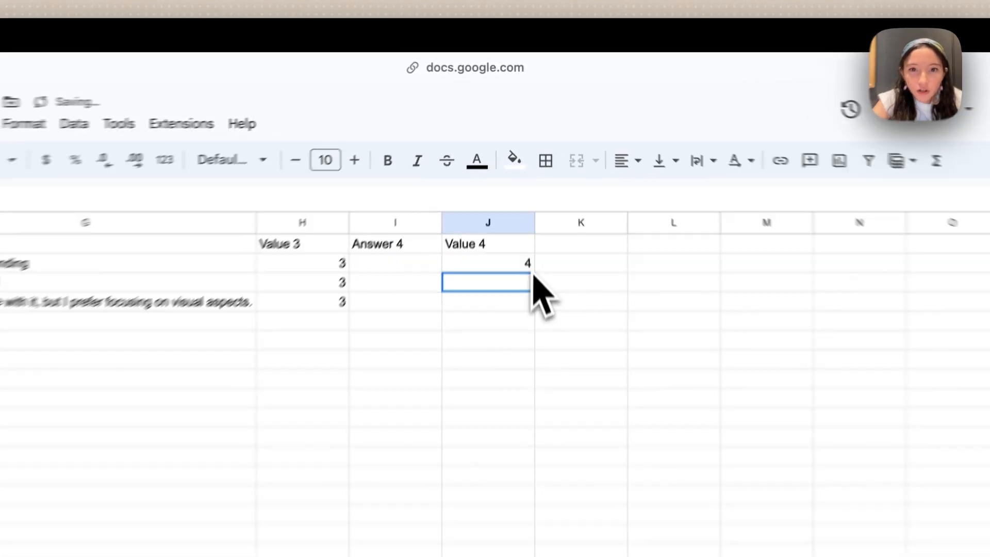
left_click(515, 269)
left_click_drag(564, 279, 565, 315)
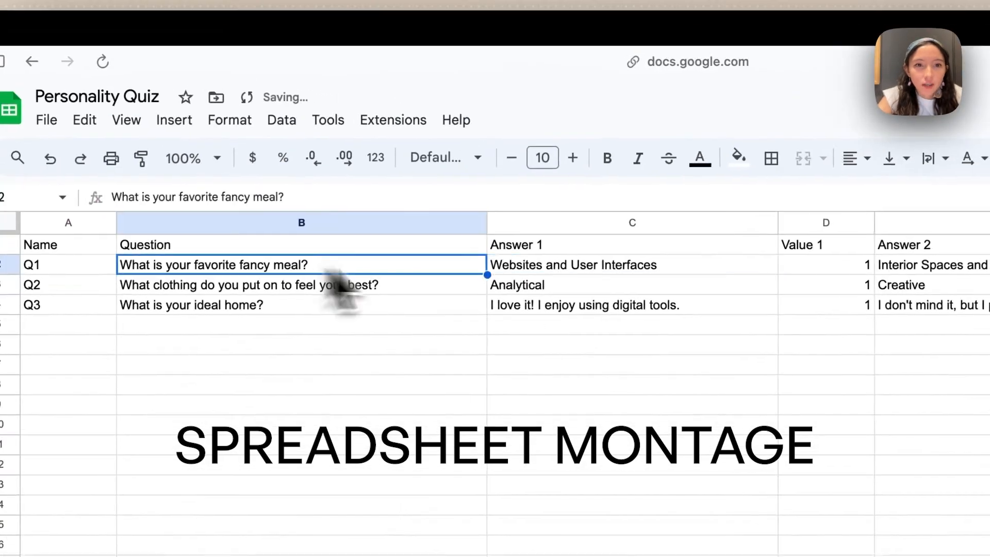
Fill in Q1's four answers in order: Spagetti, Raw oysters, A hearty Stew and Steak.
left_click(524, 271)
type("Spagetti")
double_click(506, 278)
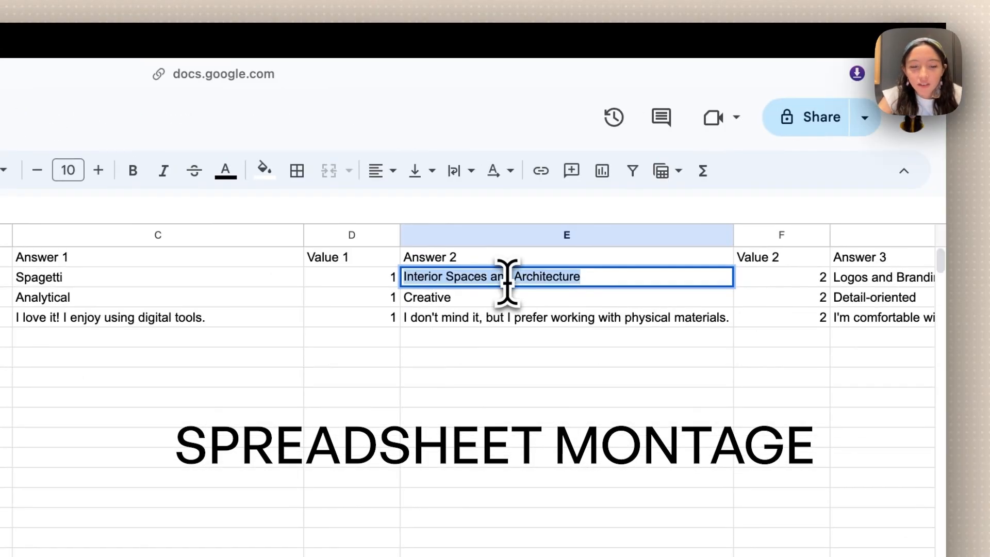
type("Raw oysters")
left_click(856, 278)
scroll(846, 290, "right", 5)
triple_click(419, 278)
type("A hearty Stew")
scroll(558, 311, "right", 3)
left_click(558, 283)
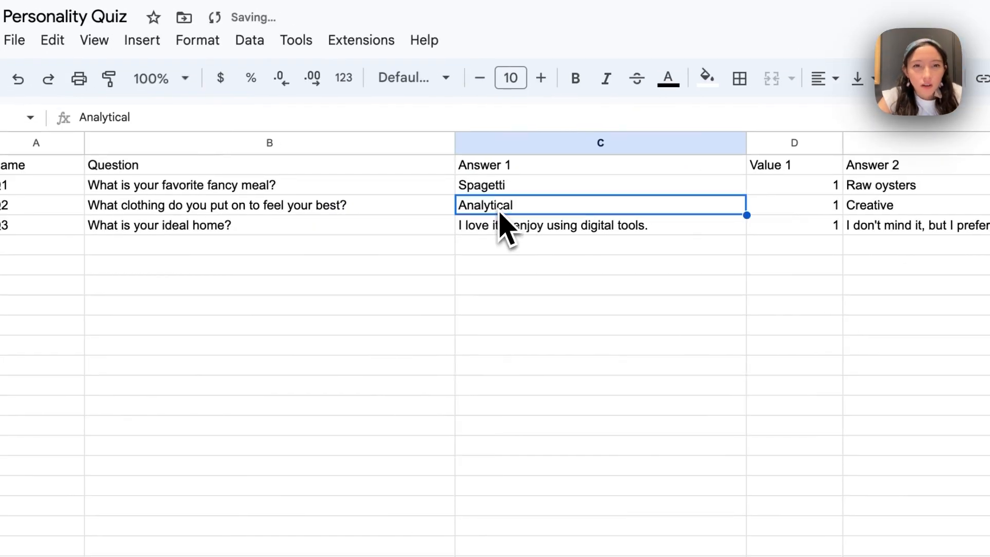
Fill in Q2's first three answers: Top hat, My tuxedo and A knights armor.
double_click(552, 236)
type("A knights armor")
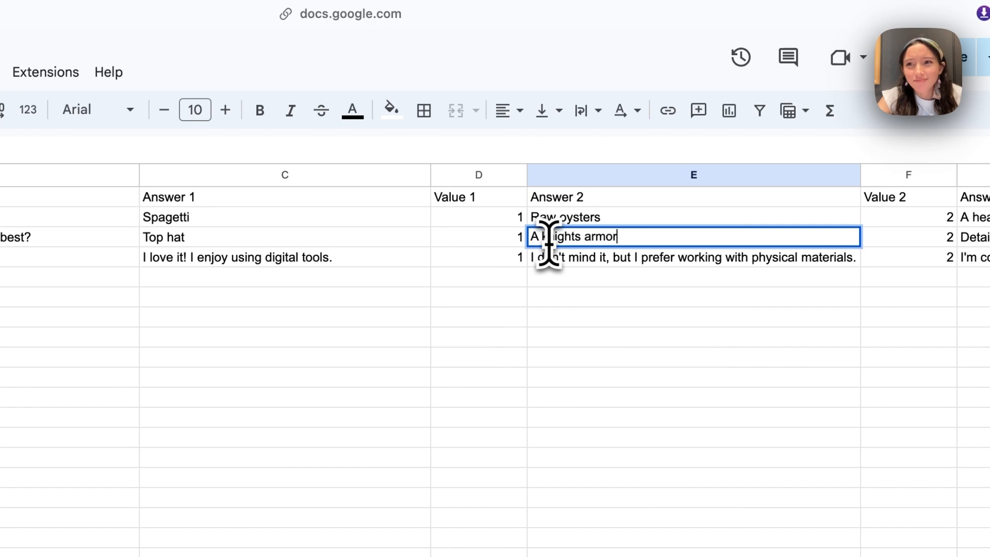
key("super+x")
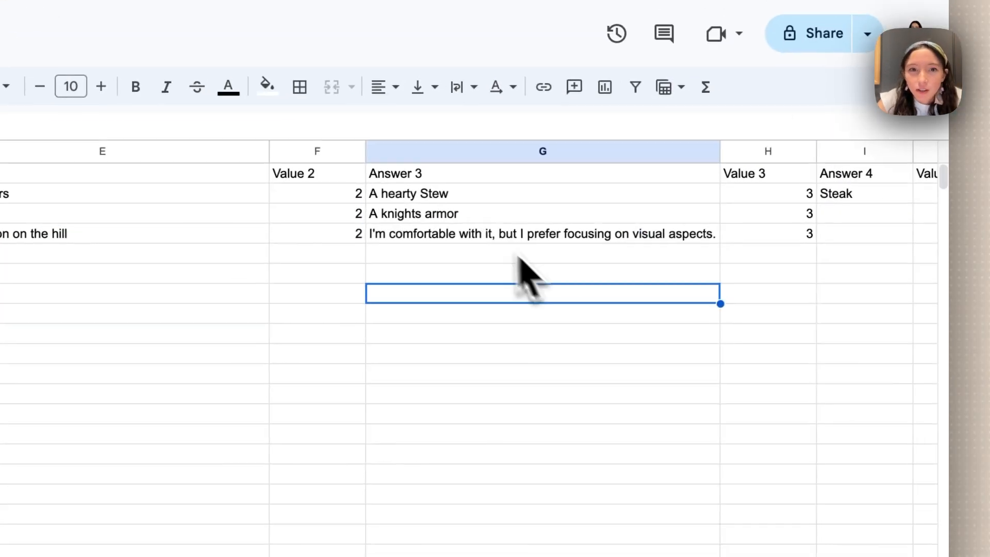
Replace Answer 3 of Q3 with "The castle".
triple_click(475, 232)
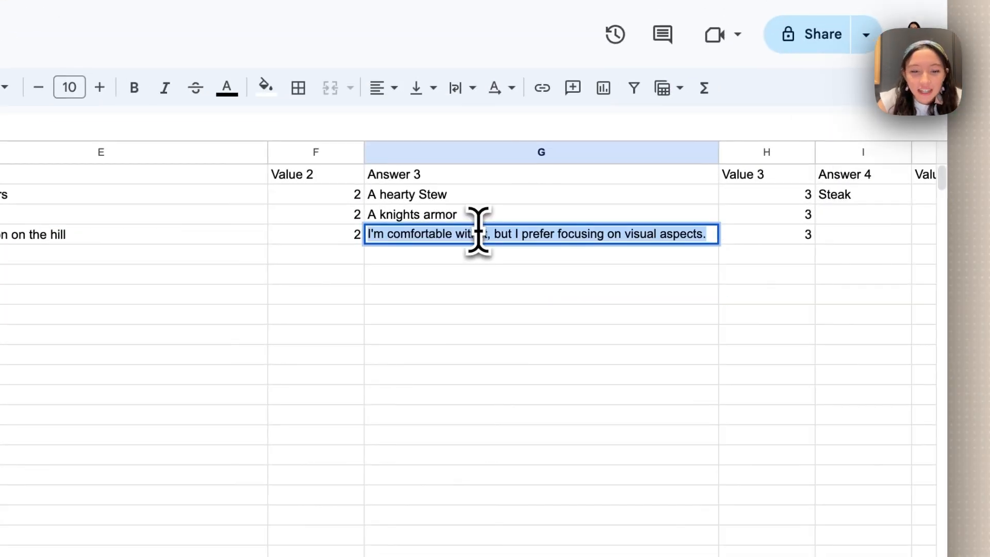
type("The castle")
left_click(507, 221)
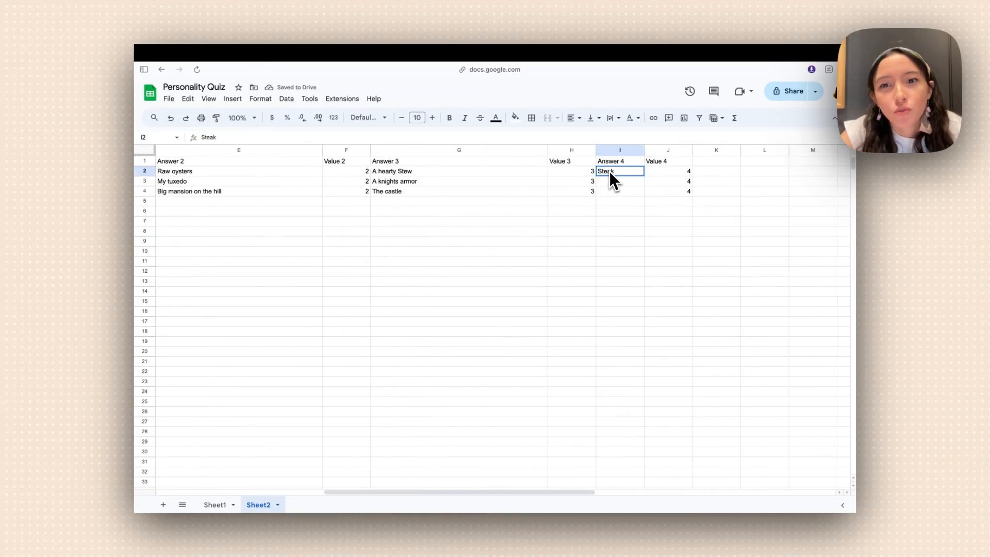
Set Answer 4 to Bugs for Q1, Nothing for Q2 and The swamp for Q3.
left_click(619, 181)
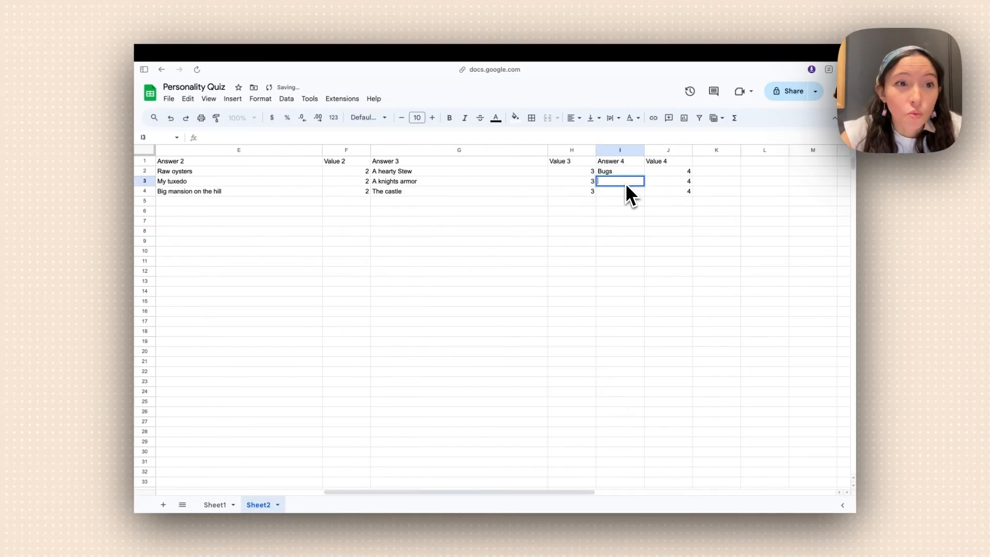
type("Nothing")
key("Return")
type("The swamp")
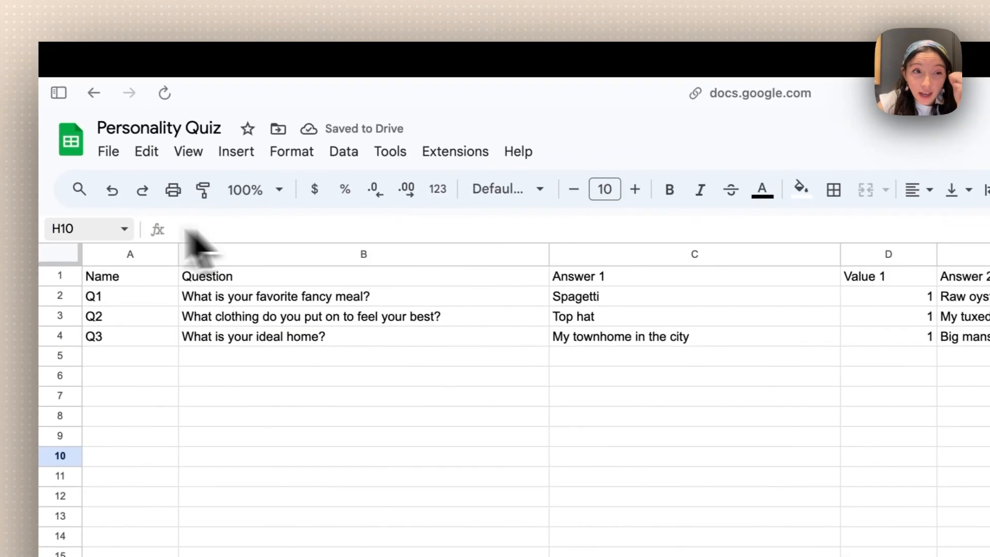
Select the whole quiz sheet and download it as a comma-separated values (.csv) file.
left_click(81, 261)
left_click(114, 154)
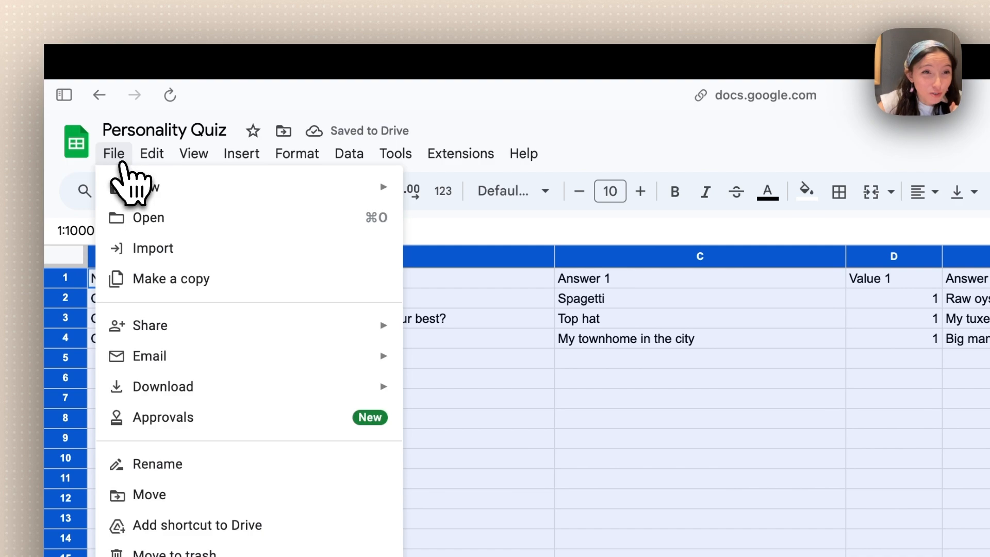
mouse_move(224, 390)
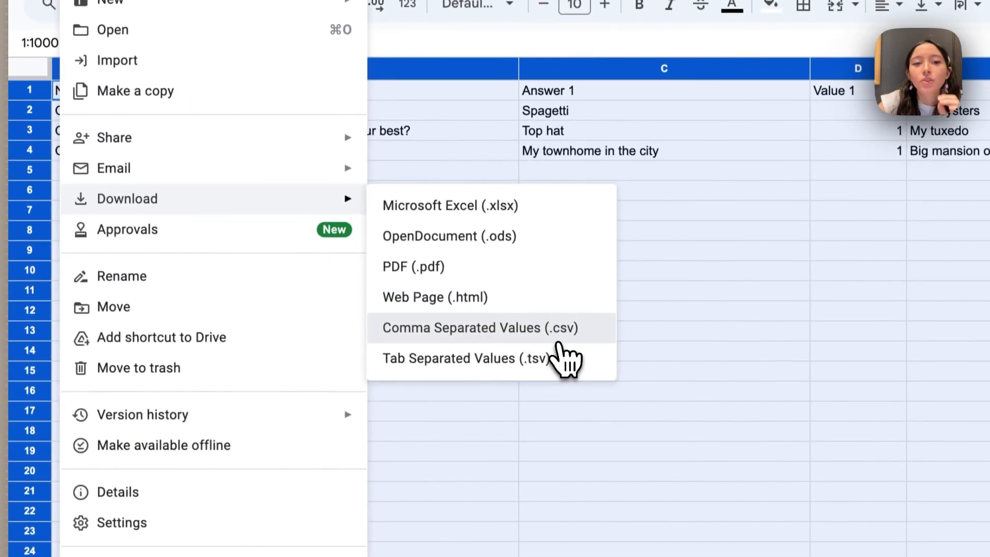
left_click(567, 515)
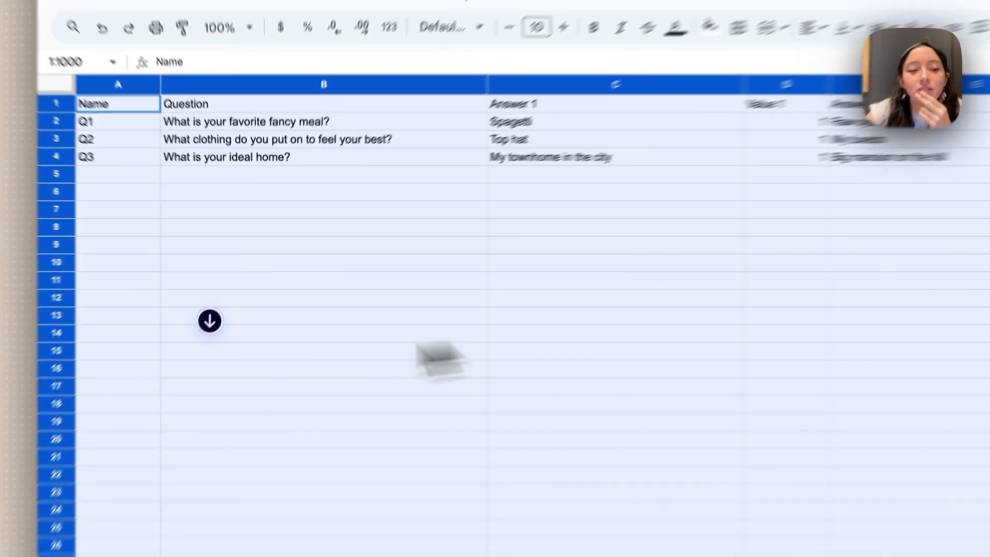
Switch to the Webflow Frog Quiz project and open the Questions collection in the CMS.
mouse_move(126, 345)
left_click(201, 288)
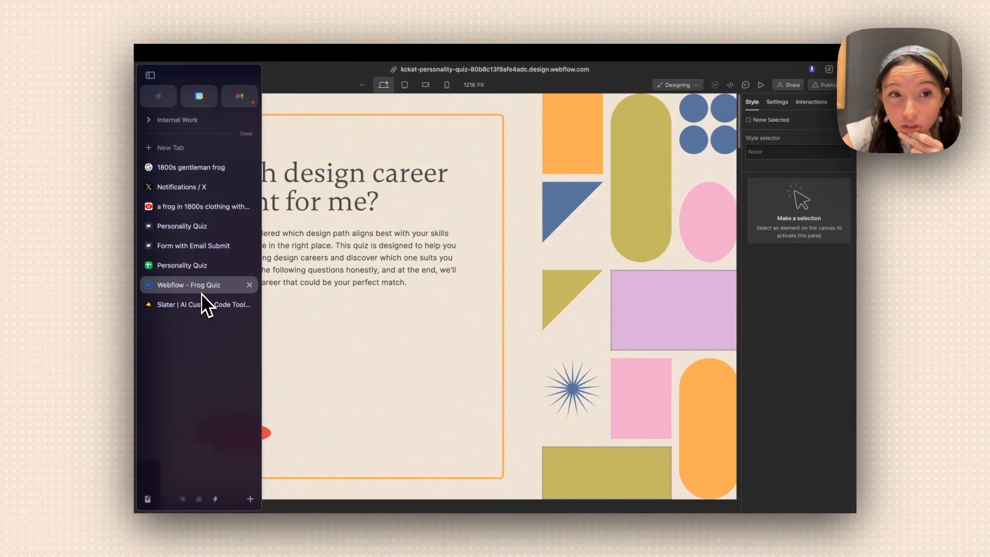
left_click(143, 231)
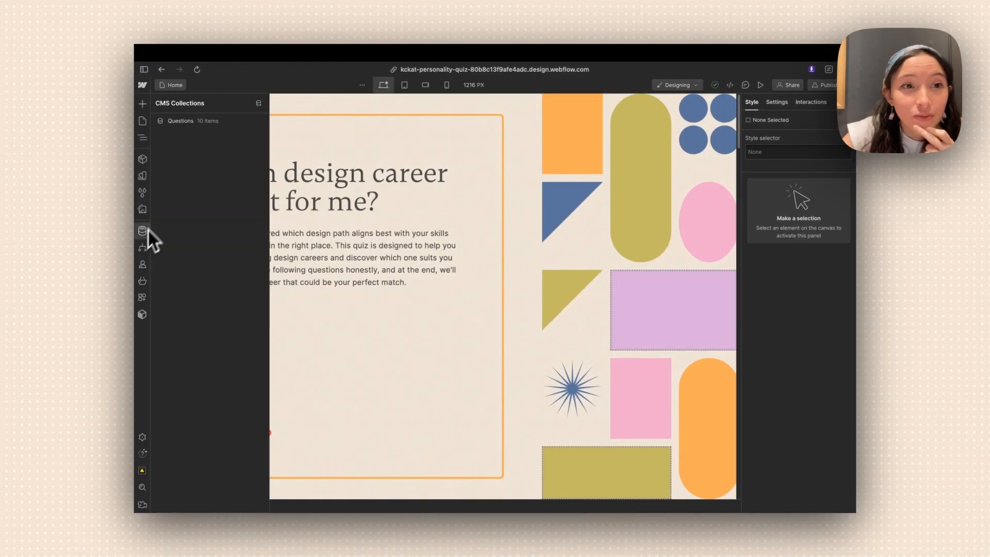
left_click(185, 121)
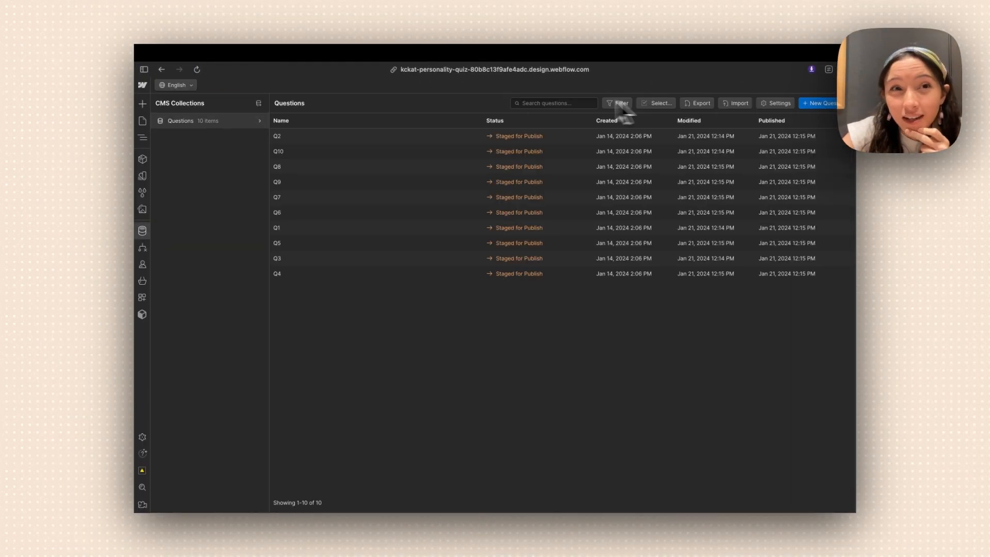
Select all ten items in the Questions collection and delete them.
left_click(662, 104)
left_click(276, 136)
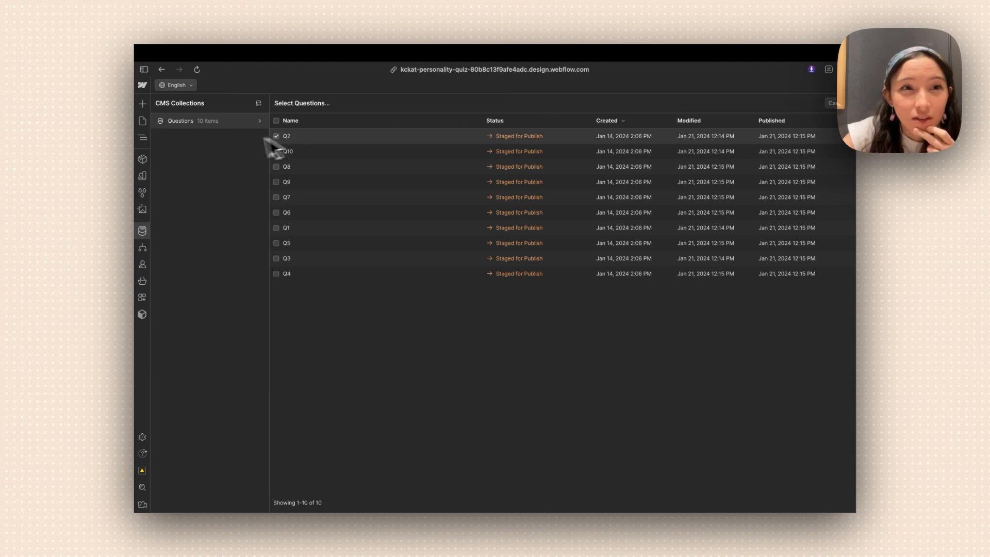
left_click(276, 136)
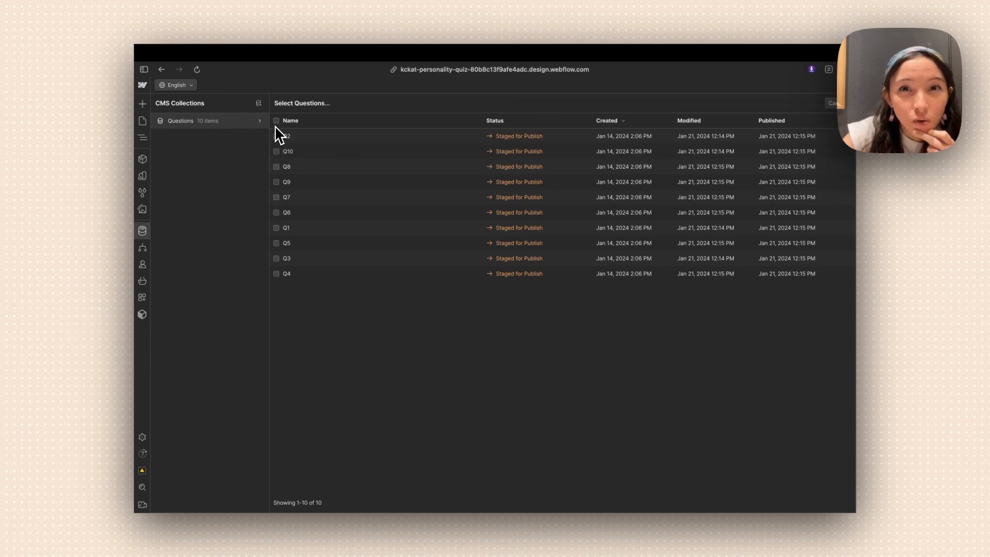
left_click(276, 121)
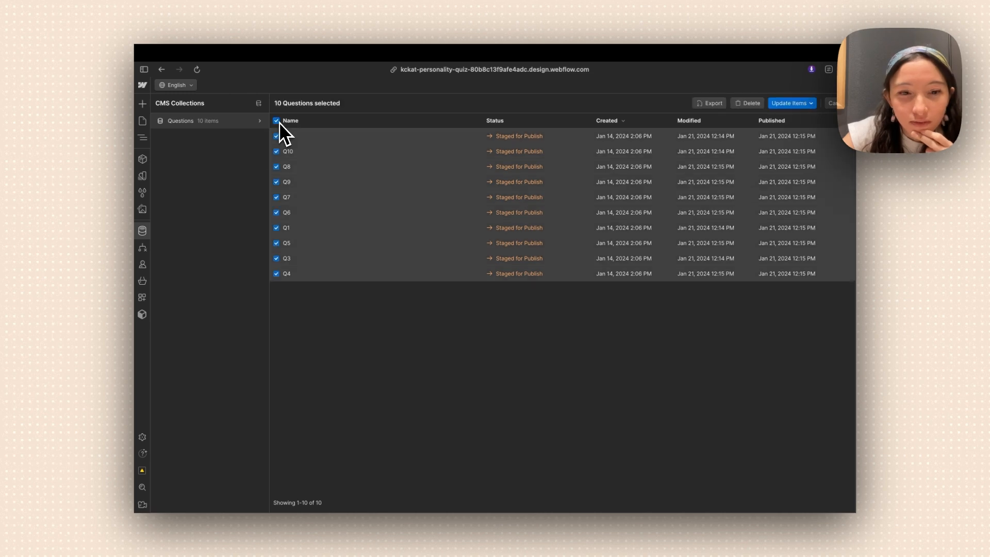
left_click(592, 321)
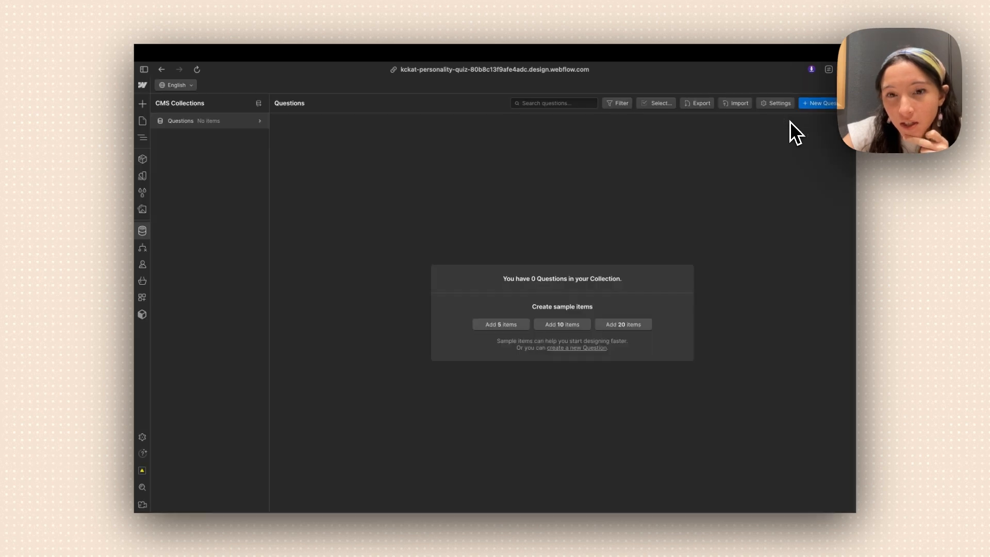
left_click(735, 105)
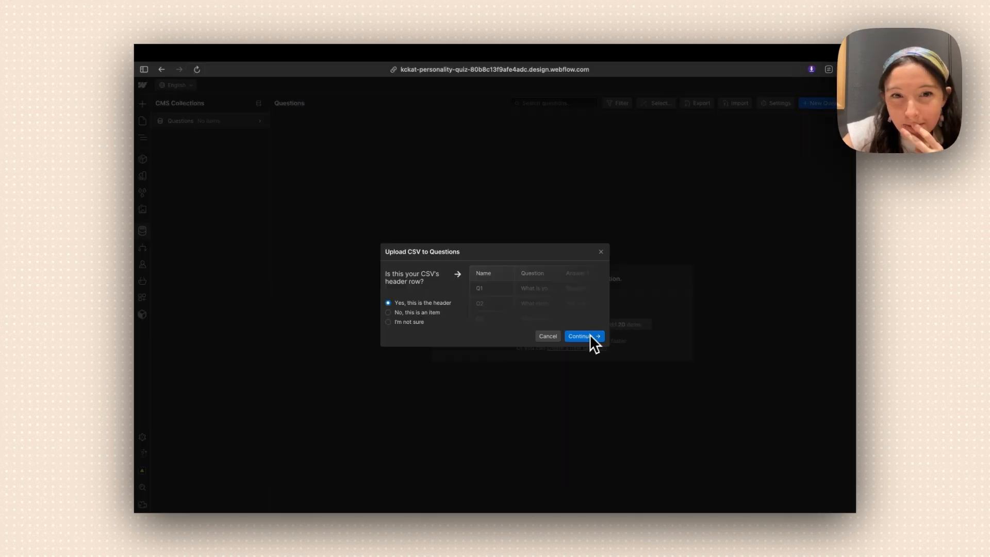
left_click(589, 335)
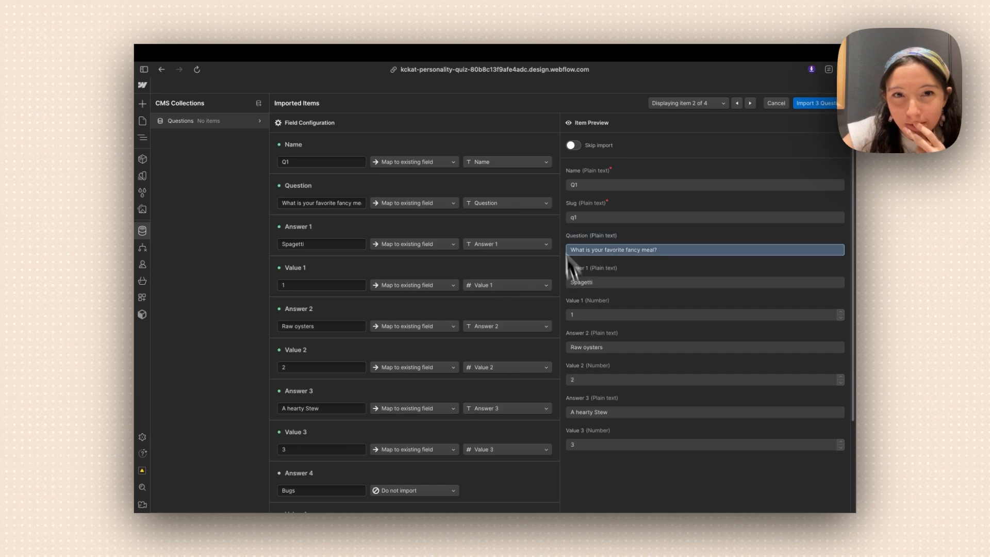
scroll(556, 216, "down", 1)
scroll(556, 211, "down", 2)
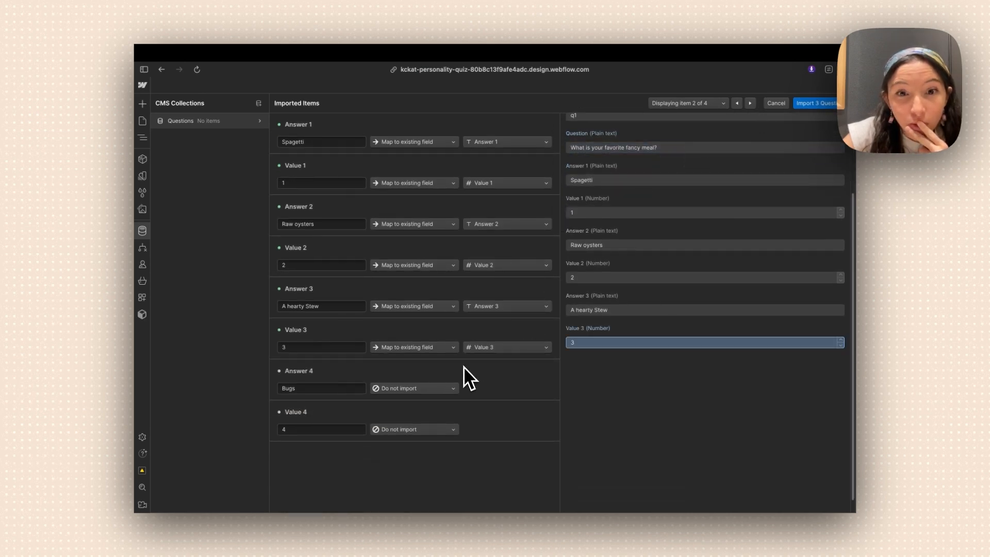
left_click(773, 103)
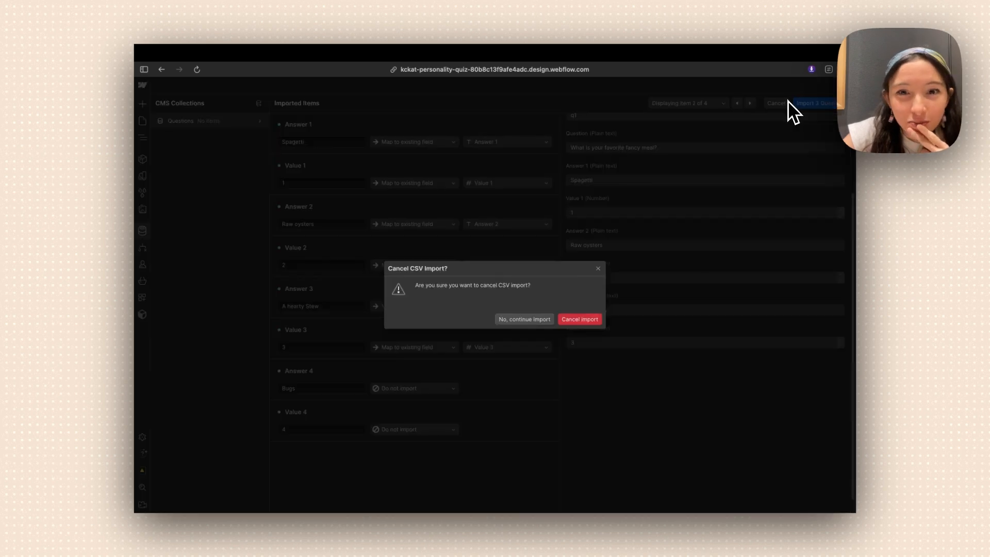
left_click(568, 319)
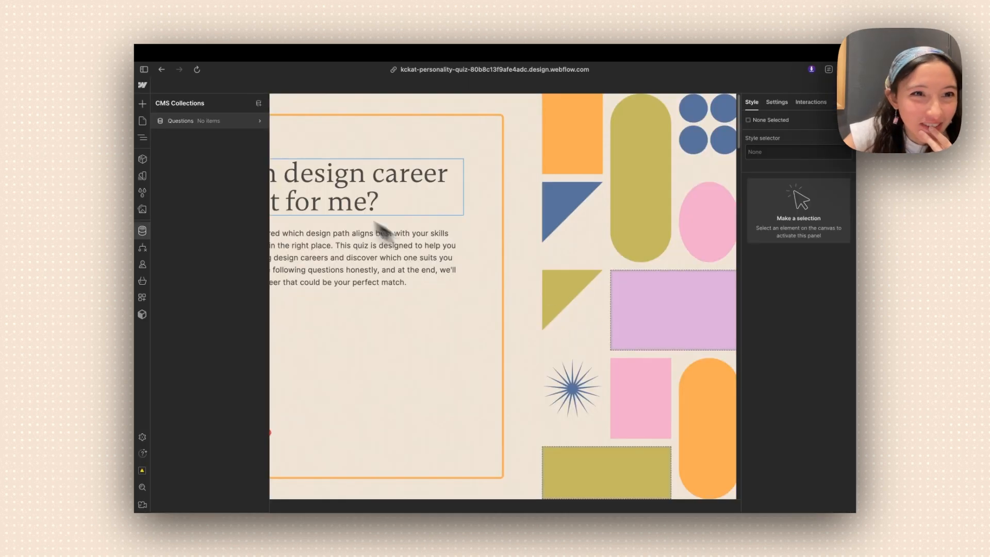
Add a single-line plain text field labelled Answer 4 to the Questions collection's custom fields.
left_click(259, 120)
scroll(361, 330, "down", 2)
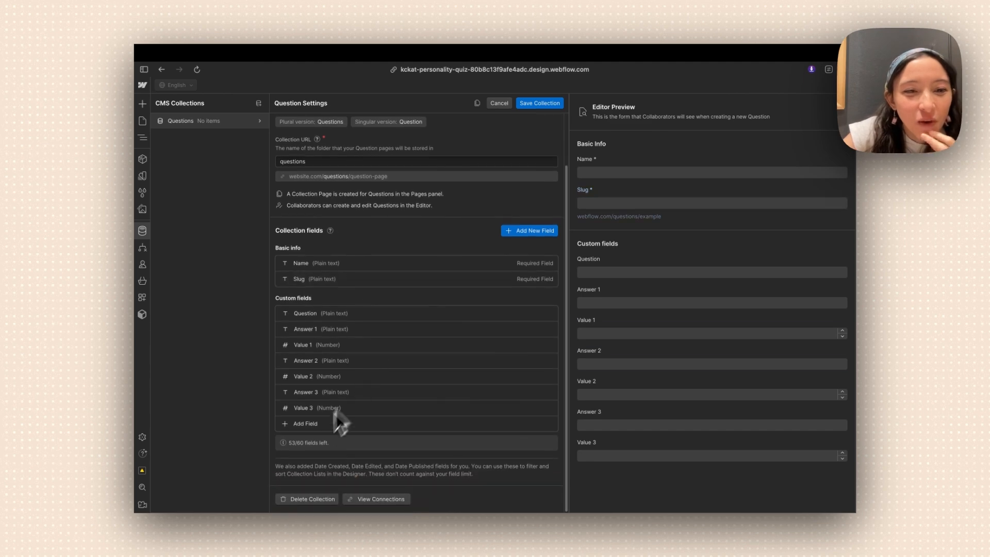
left_click(308, 433)
scroll(335, 425, "down", 4)
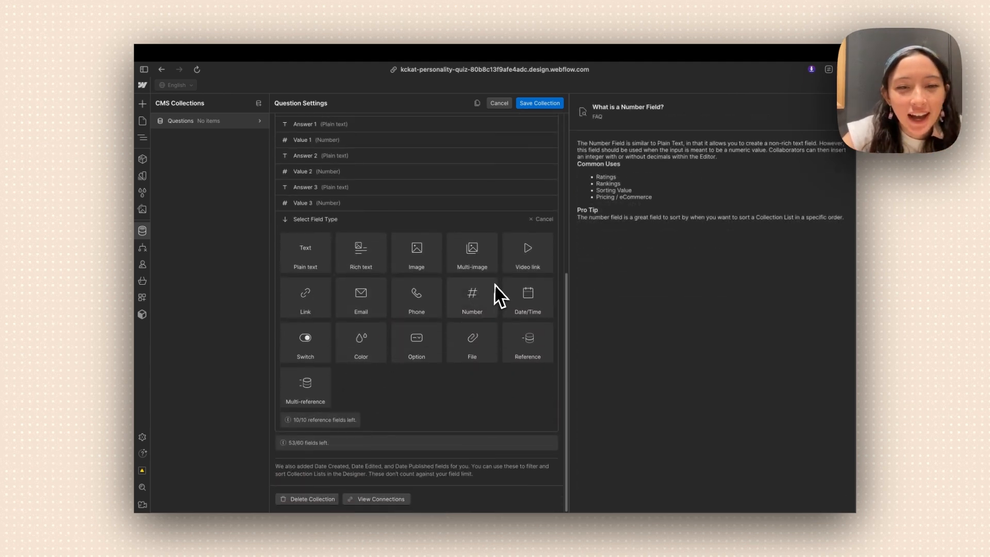
mouse_move(411, 267)
left_click(309, 261)
type("A")
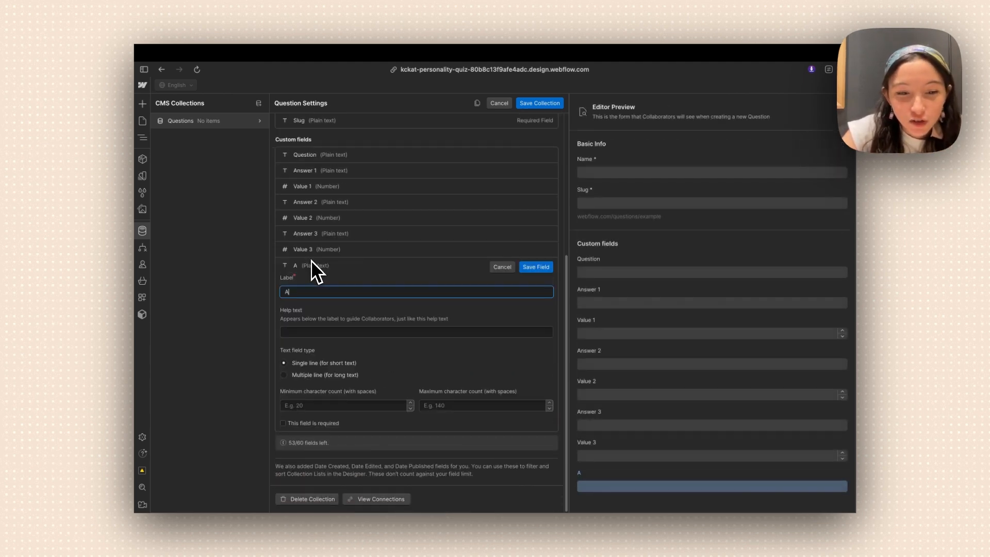
type("nswer 4")
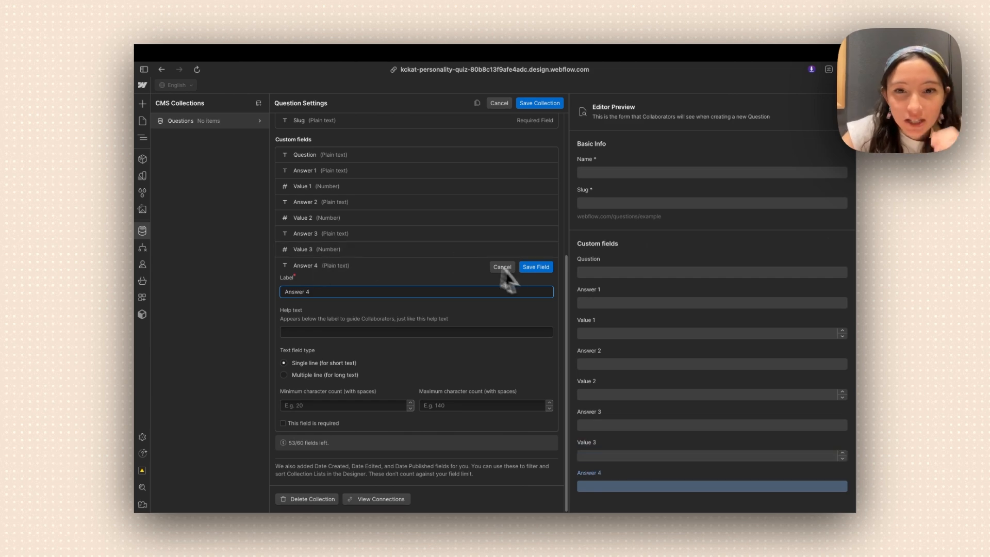
left_click(536, 267)
Add a number field labelled Value 4 to the Questions collection and save the collection.
left_click(303, 424)
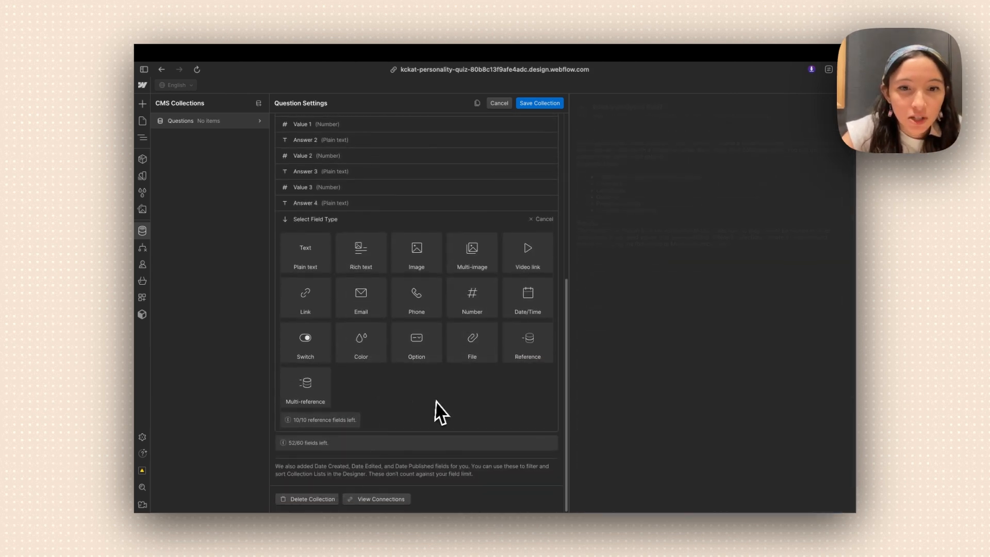
left_click(471, 298)
type("Answ")
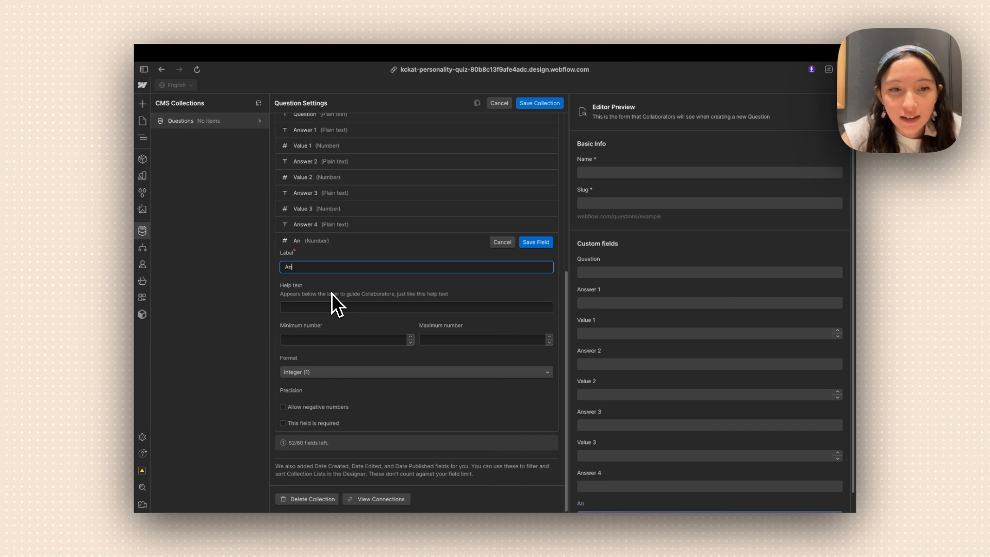
type("er 4 Value")
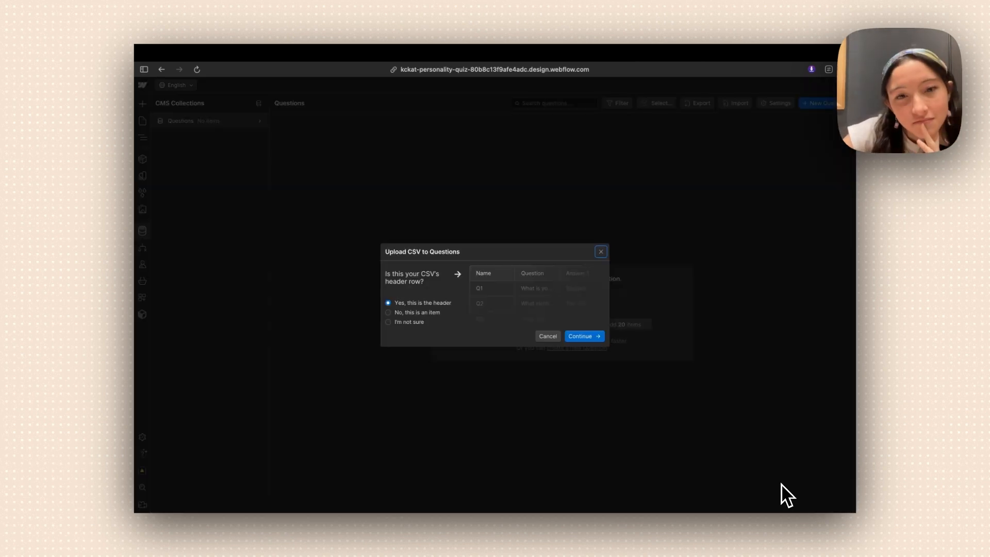
Import the three questions from the CSV with its first row as header, after checking the field mapping, and create a backup first.
left_click(594, 336)
scroll(614, 299, "down", 5)
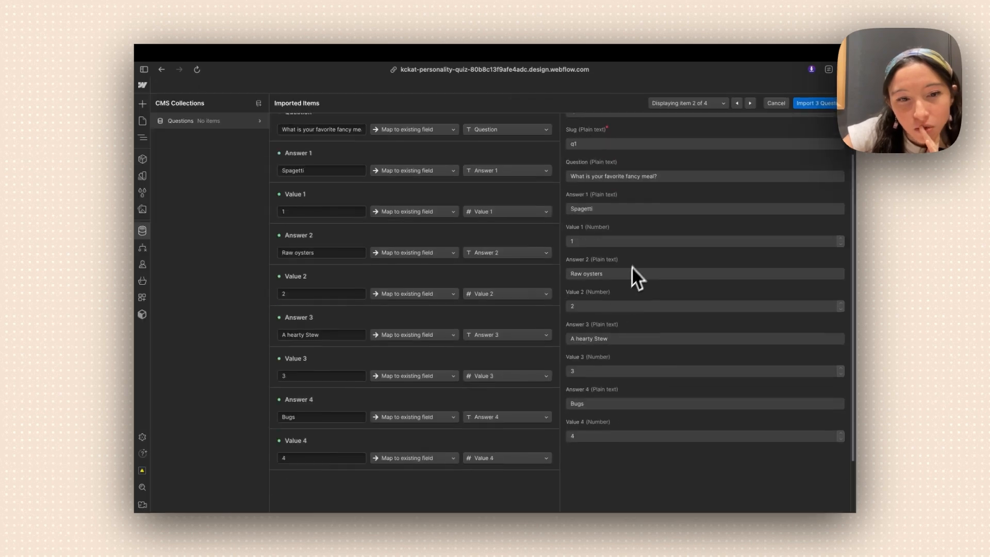
scroll(441, 397, "up", 5)
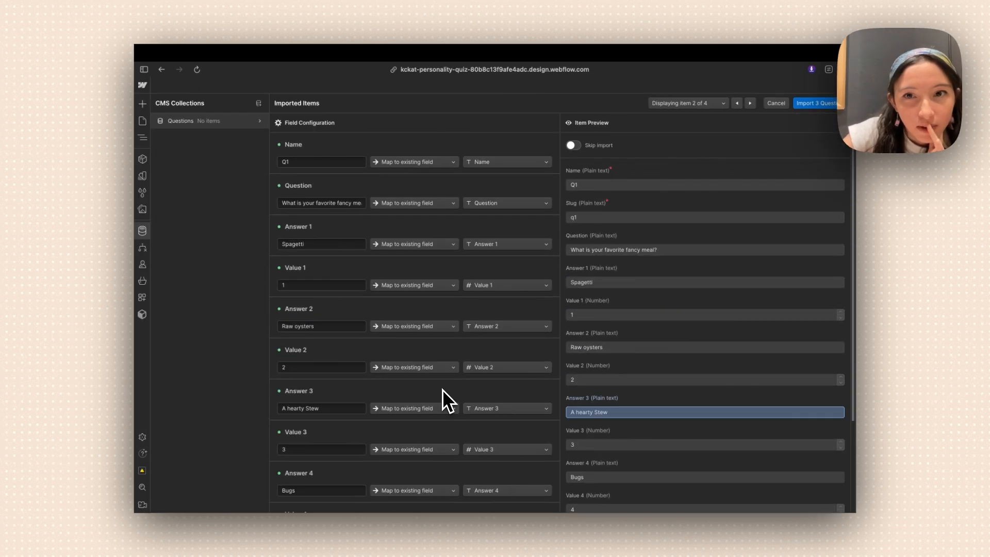
left_click(751, 103)
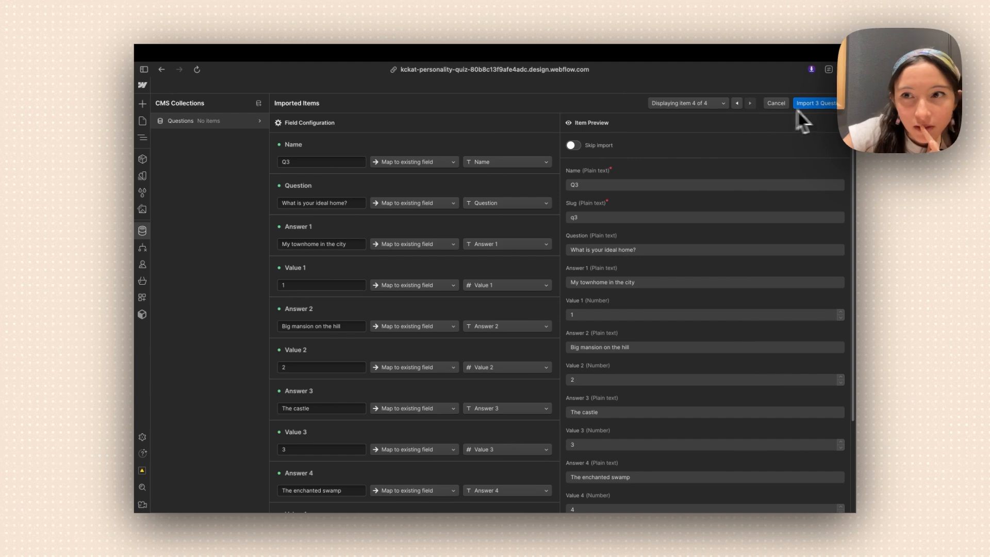
left_click(816, 106)
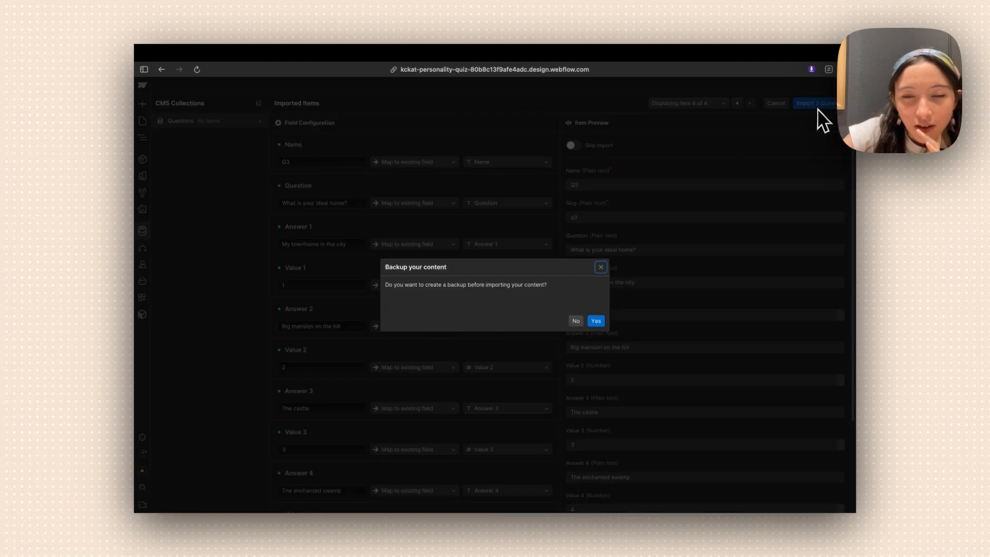
left_click(595, 320)
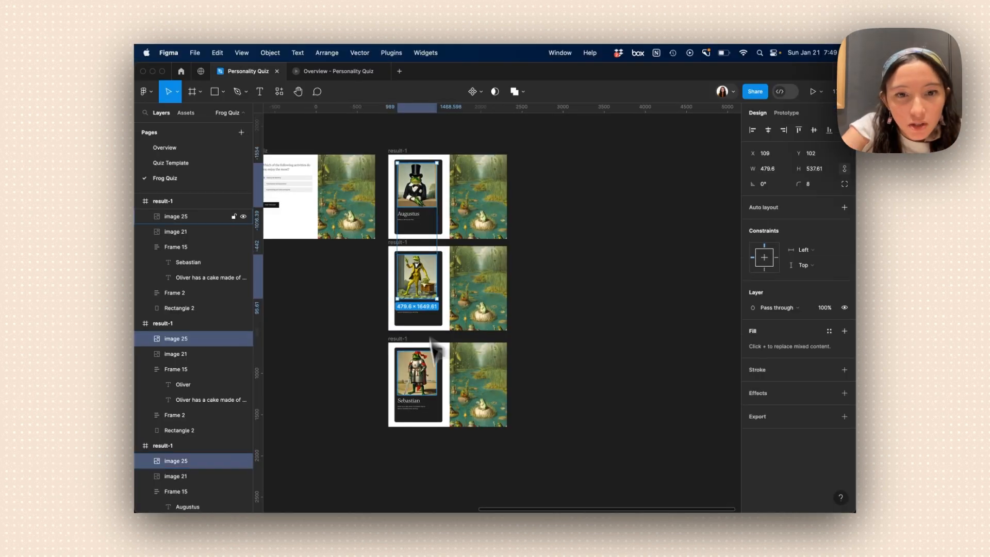
Switch to Figma and try to resize the frog portraits of all three result cards together.
left_click(428, 384, "shift")
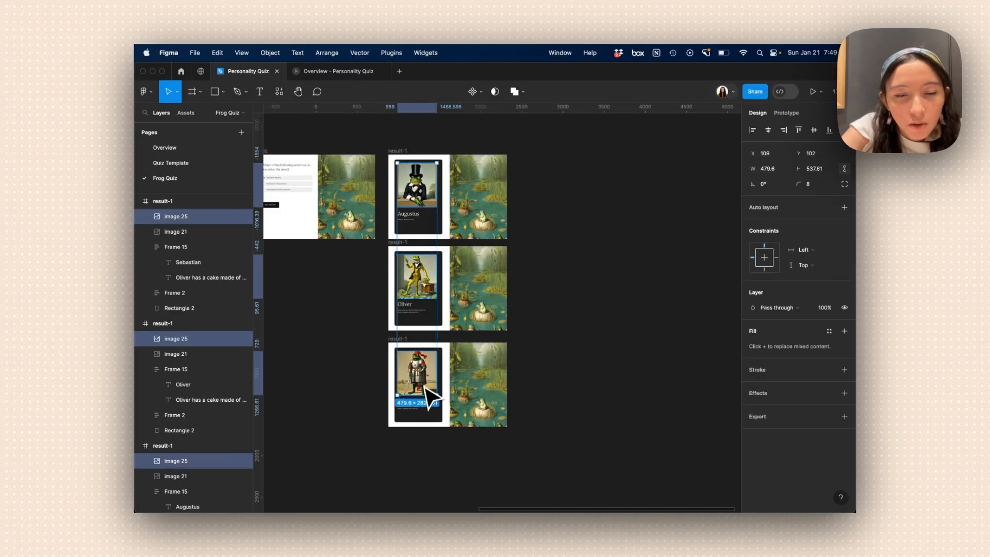
scroll(427, 398, "up", 3)
left_click_drag(421, 413, 423, 417)
key("super+z")
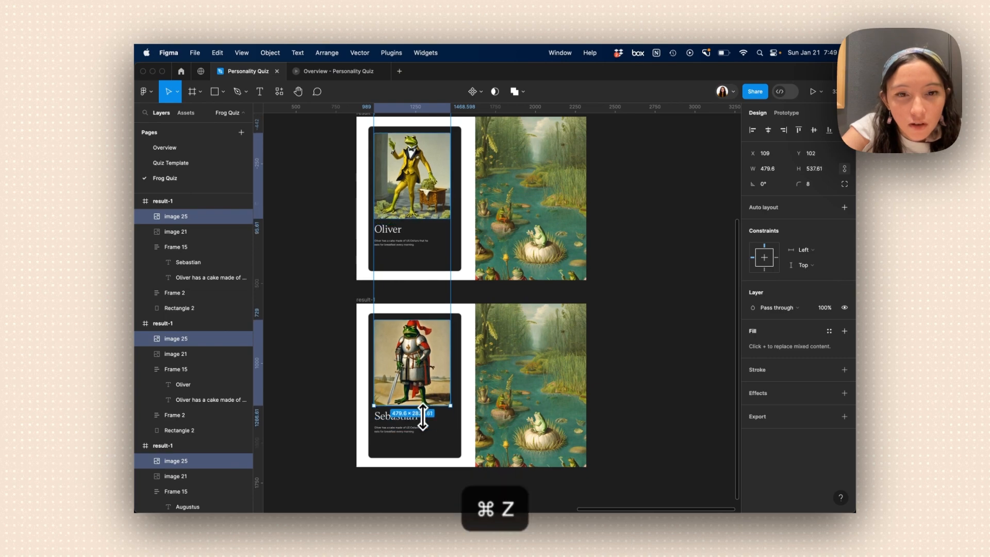
left_click(597, 360)
Switch to the Webflow Frog Quiz project and look over the imported questions and answers on the Home page.
key("ctrl+Right")
mouse_move(144, 289)
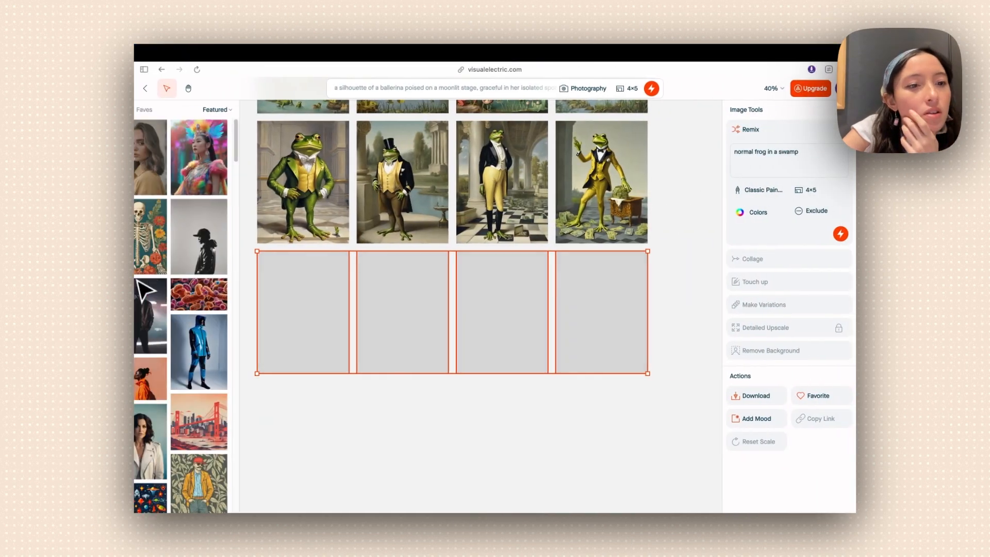
left_click(184, 188)
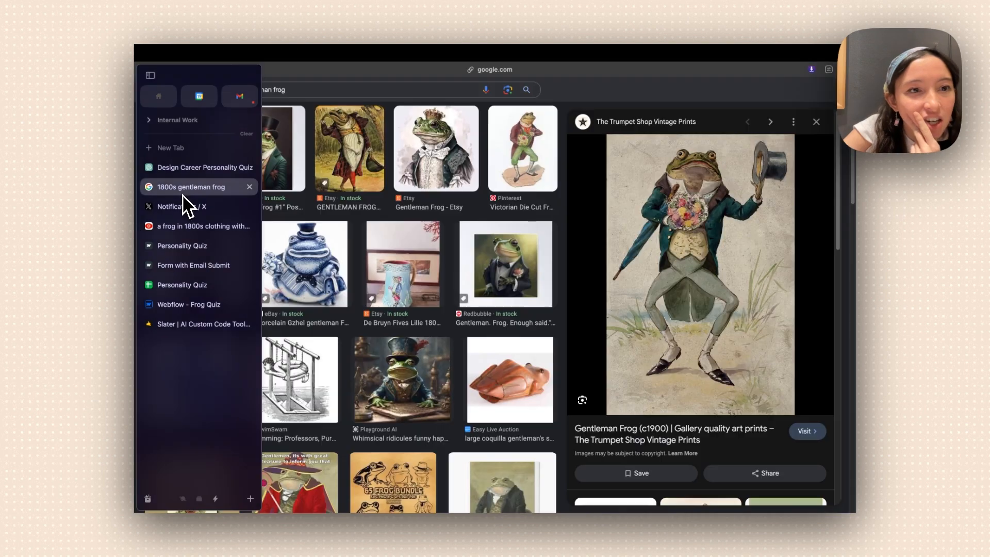
left_click(190, 304)
scroll(402, 242, "down", 5)
scroll(405, 250, "down", 5)
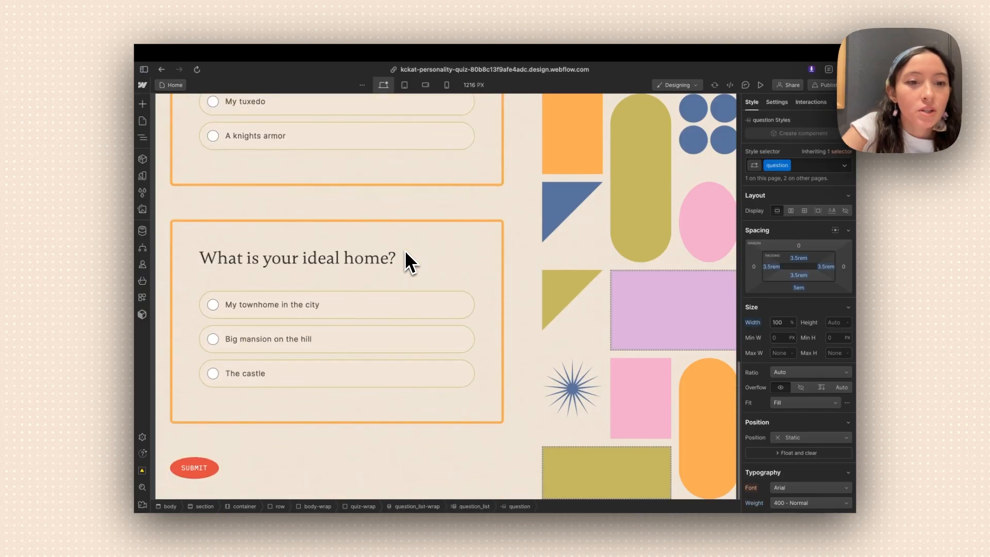
scroll(403, 255, "up", 15)
Expand results-container in the page structure and add the show combo class to its first result element.
left_click(401, 256)
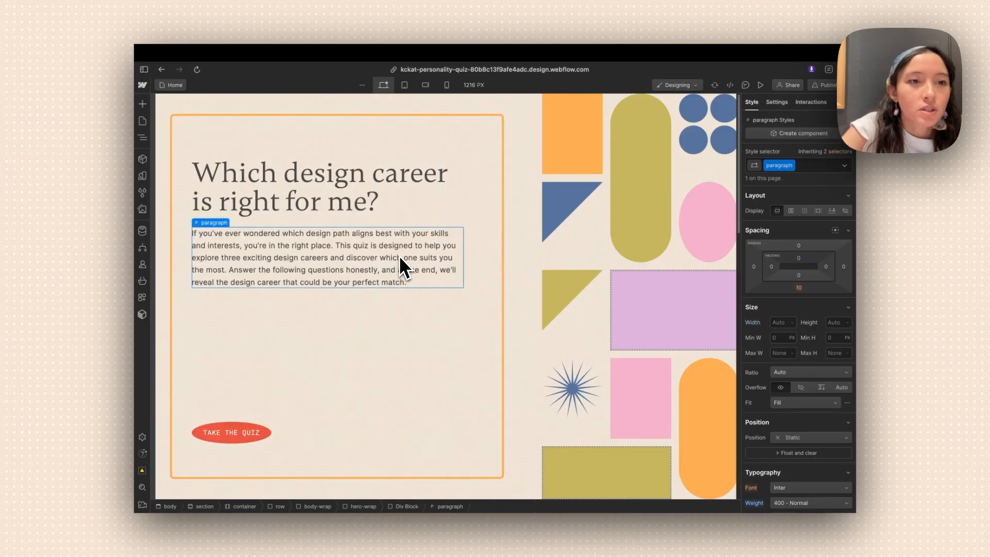
left_click(147, 137)
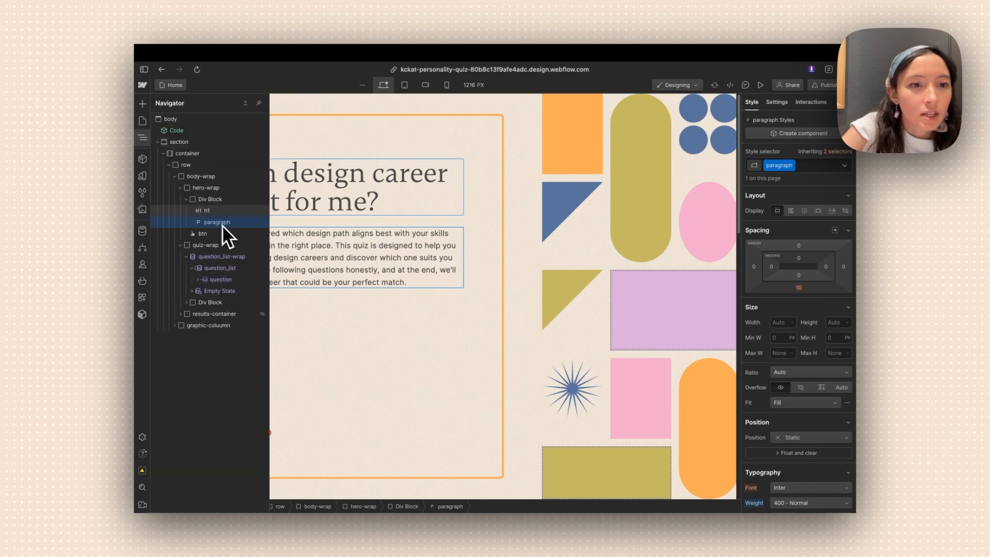
left_click(218, 315)
left_click(181, 315)
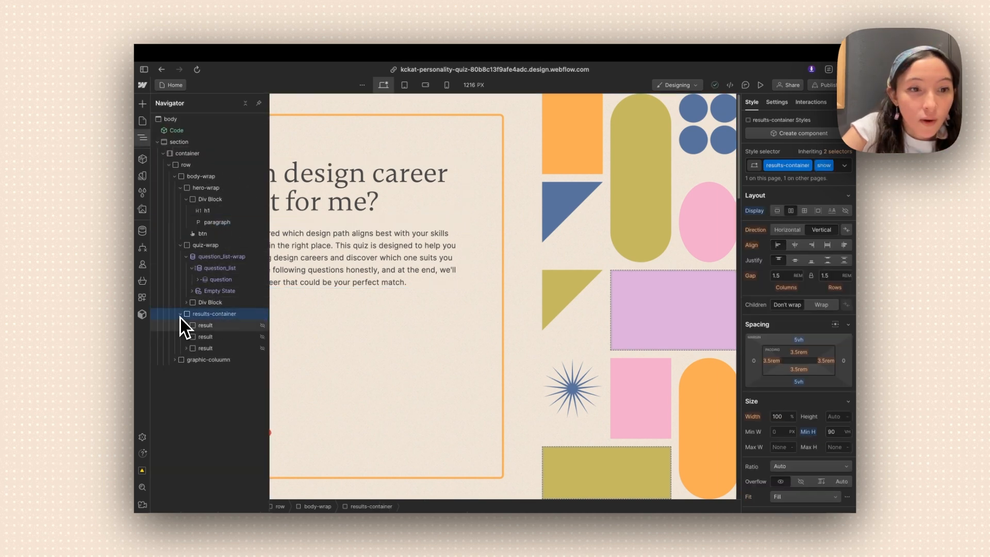
left_click(203, 328)
key("super+Return")
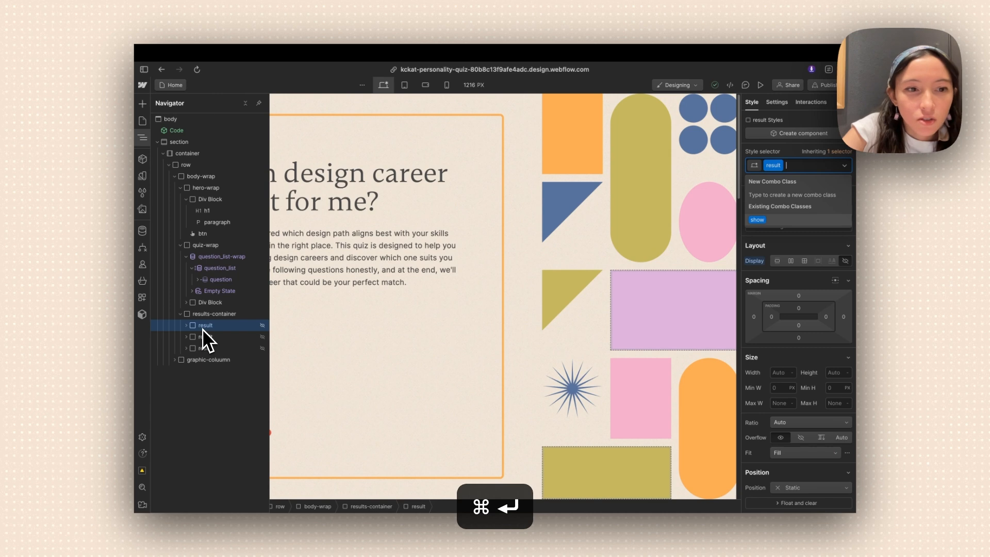
key("Escape")
Add the show combo class to the second and third result elements in results-container.
left_click(178, 347)
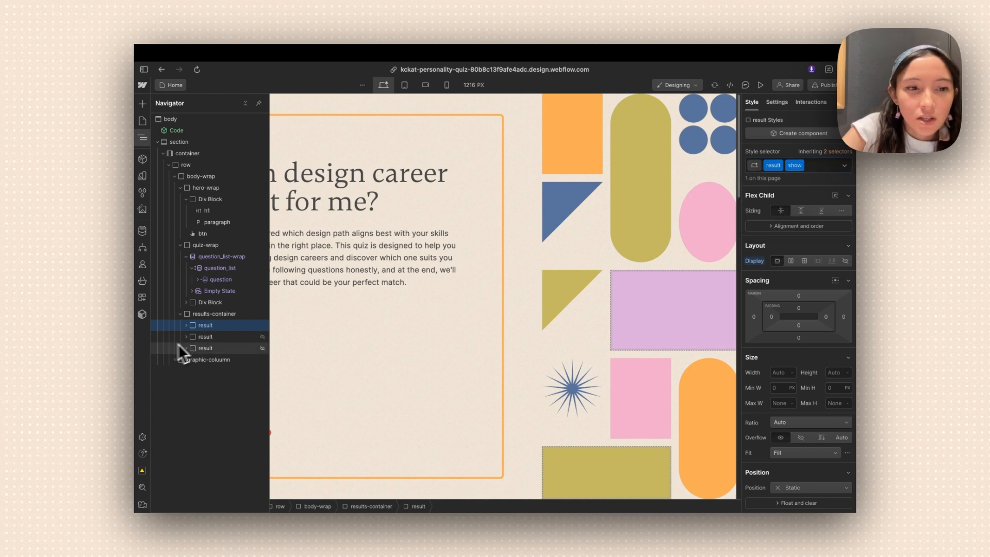
key("super+Return")
key("Escape")
left_click(206, 336)
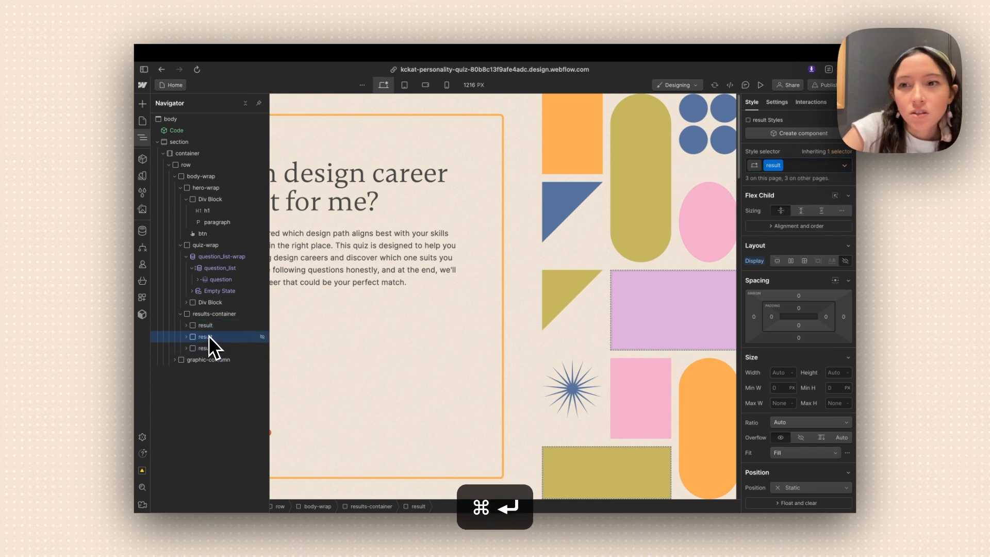
key("super+Return")
key("Down")
key("Return")
left_click(367, 377)
scroll(392, 463, "down", 1)
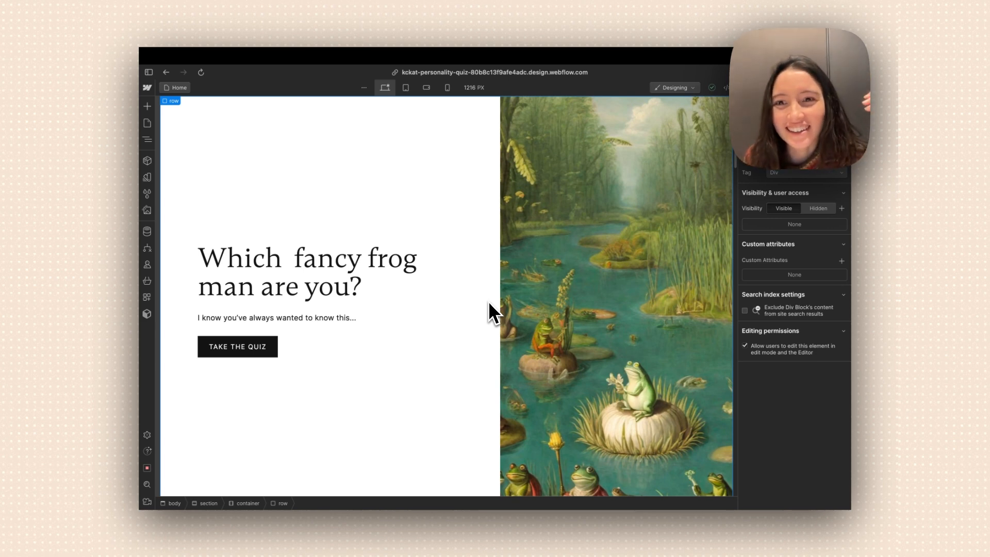
Switch to the Figma Personality Quiz file and view the result card for the regular frog.
key("ctrl+Right")
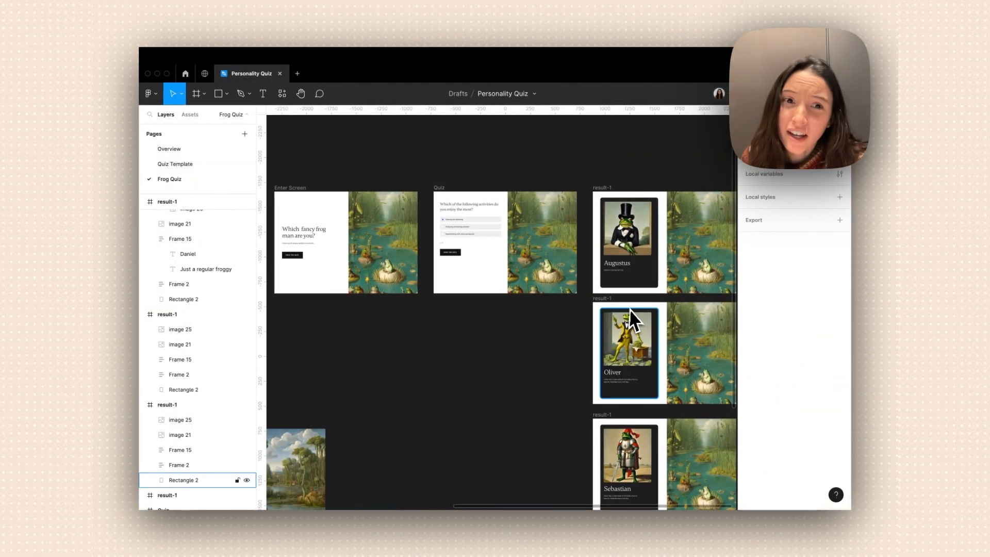
scroll(631, 308, "down", 10)
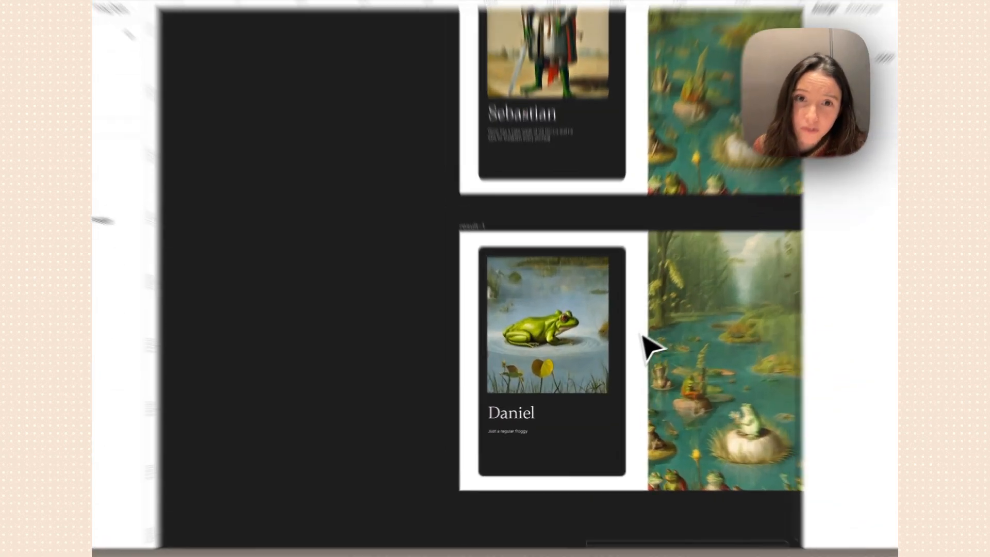
Replace the knight frog card's description in the Figma design with "The strongest frog in the land".
scroll(639, 334, "up", 10)
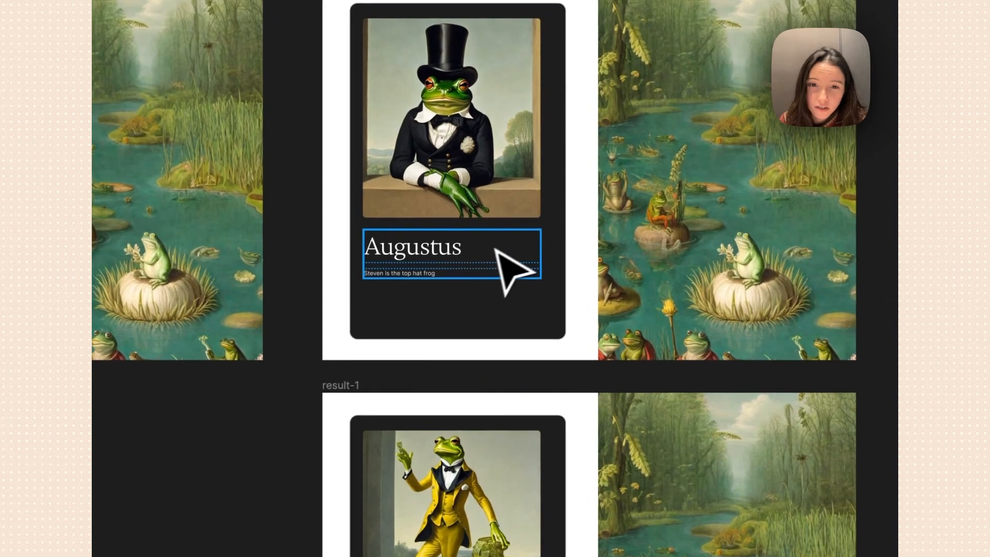
scroll(611, 310, "down", 5)
scroll(444, 288, "down", 8)
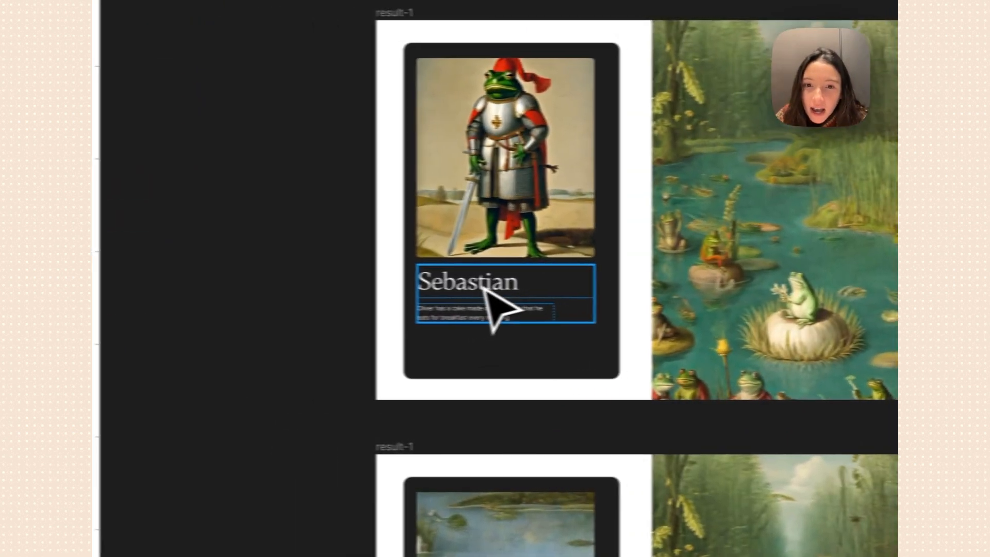
left_click(486, 302)
double_click(490, 310)
left_click(487, 308)
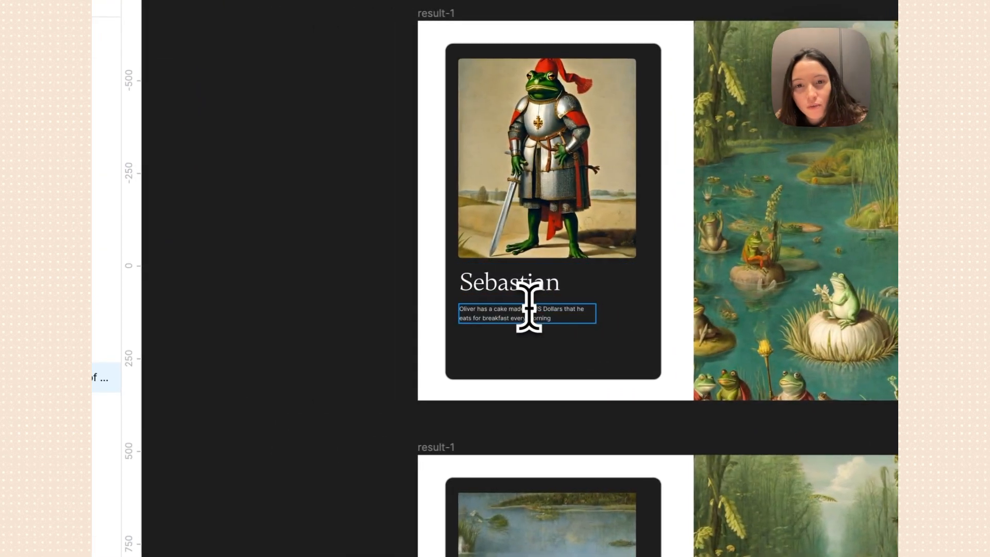
triple_click(534, 315)
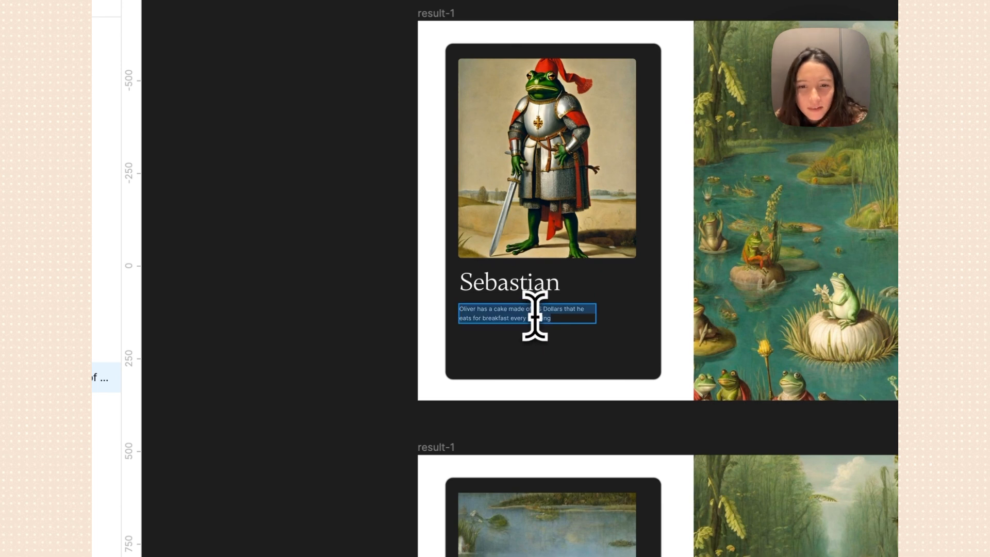
type("The strongest frog in the")
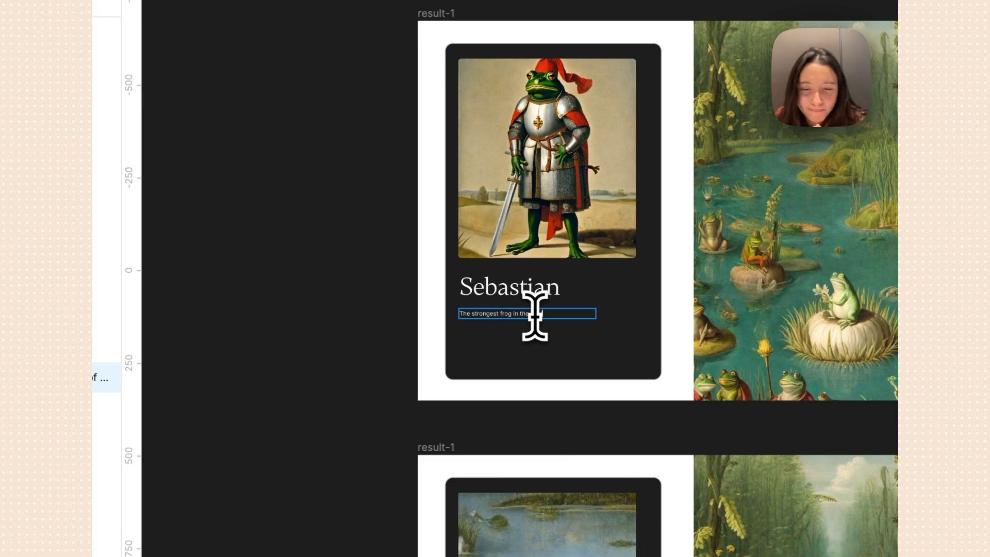
scroll(535, 316, "down", 10)
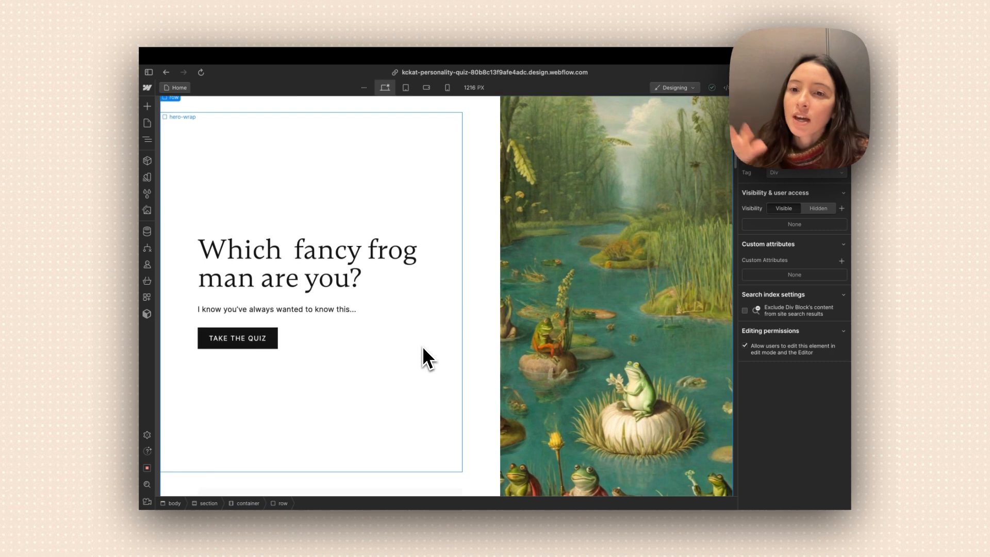
Switch to the Webflow Home page and duplicate the third answer option of the favorite fancy meal question.
scroll(422, 345, "down", 5)
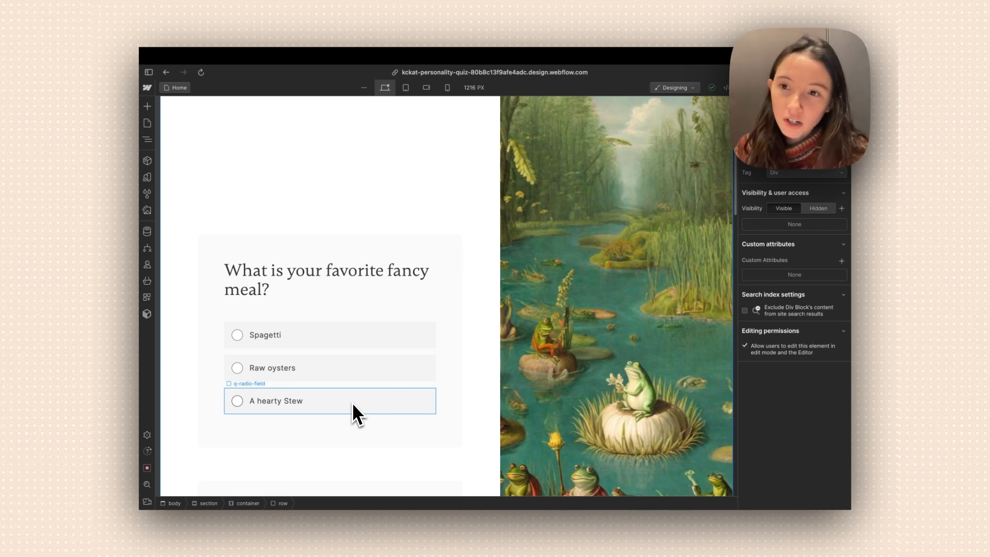
left_click(352, 402)
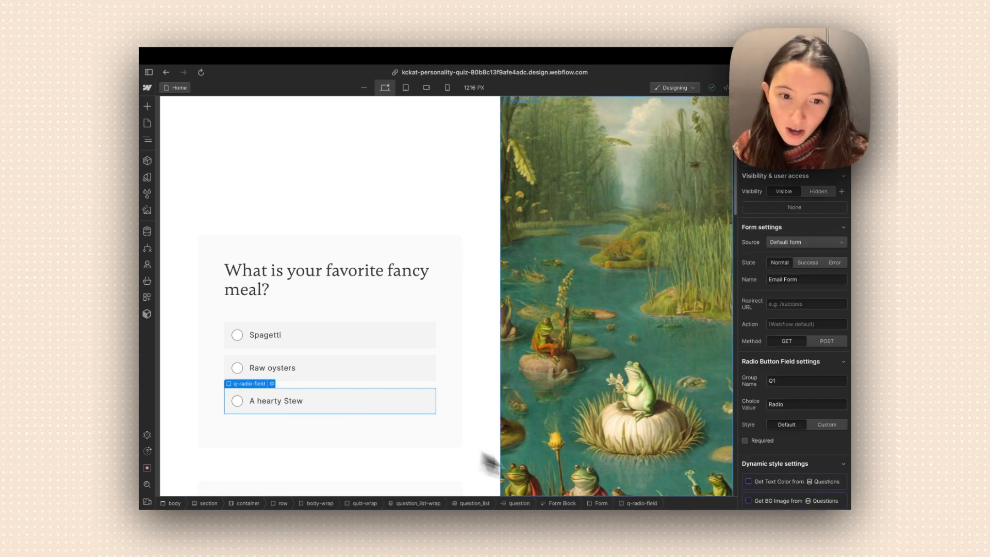
key("super+c")
key("super+v")
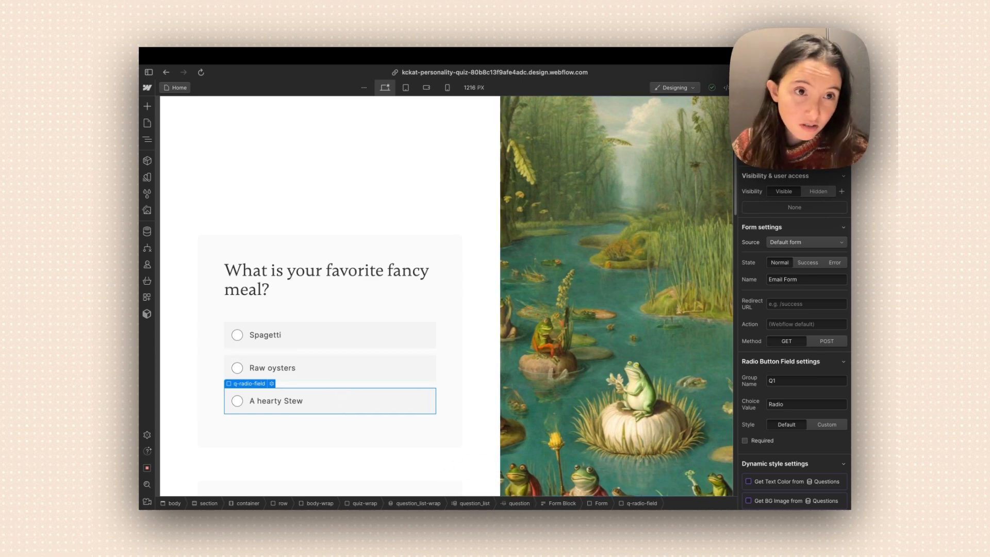
key("super+d")
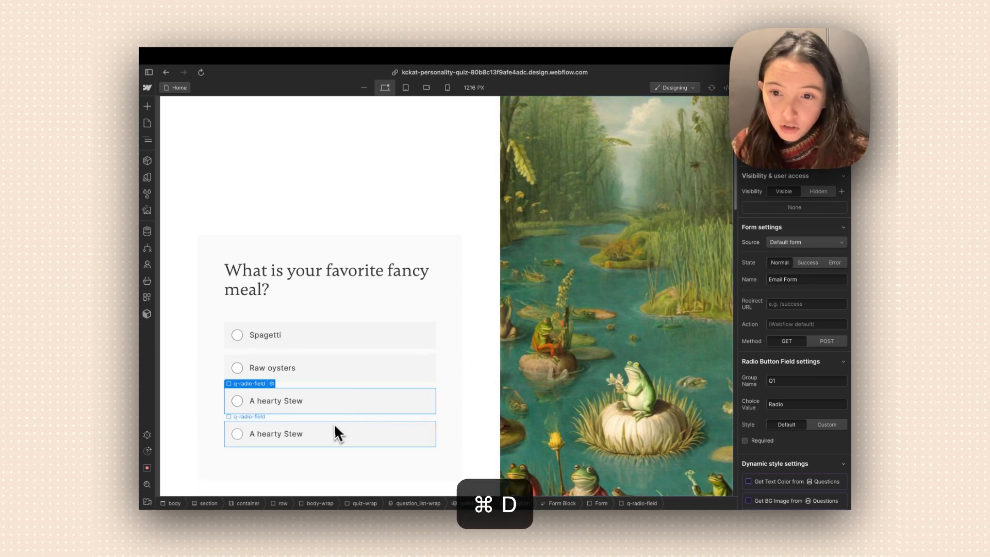
Bind the duplicated option's text to the Answer 4 field of the Questions collection.
scroll(330, 428, "down", 2)
left_click(268, 373)
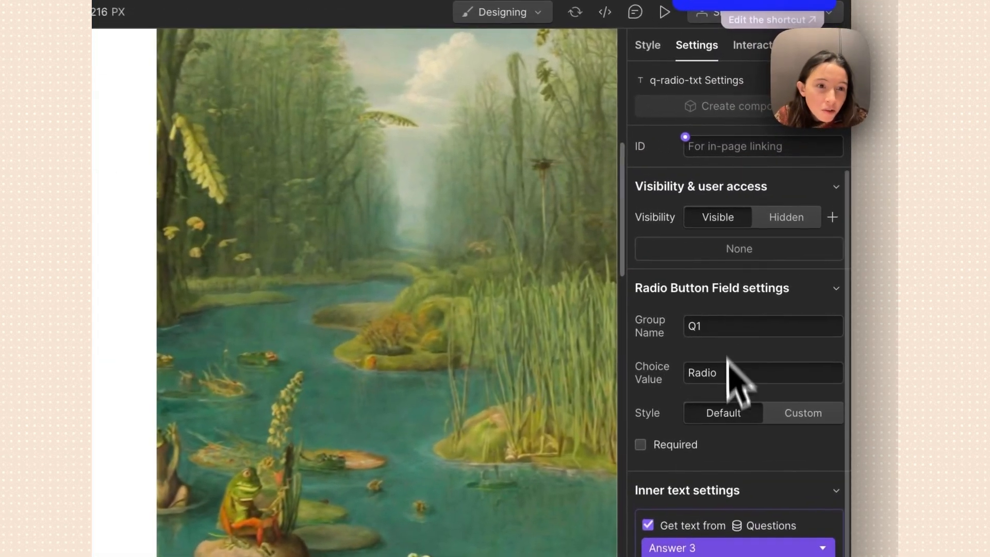
left_click(750, 508)
left_click(729, 398)
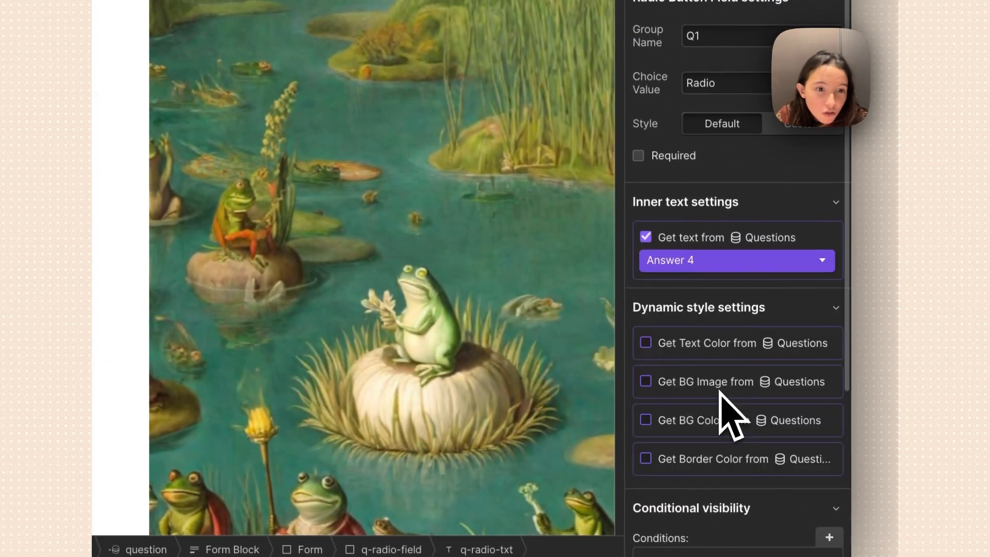
scroll(729, 404, "down", 4)
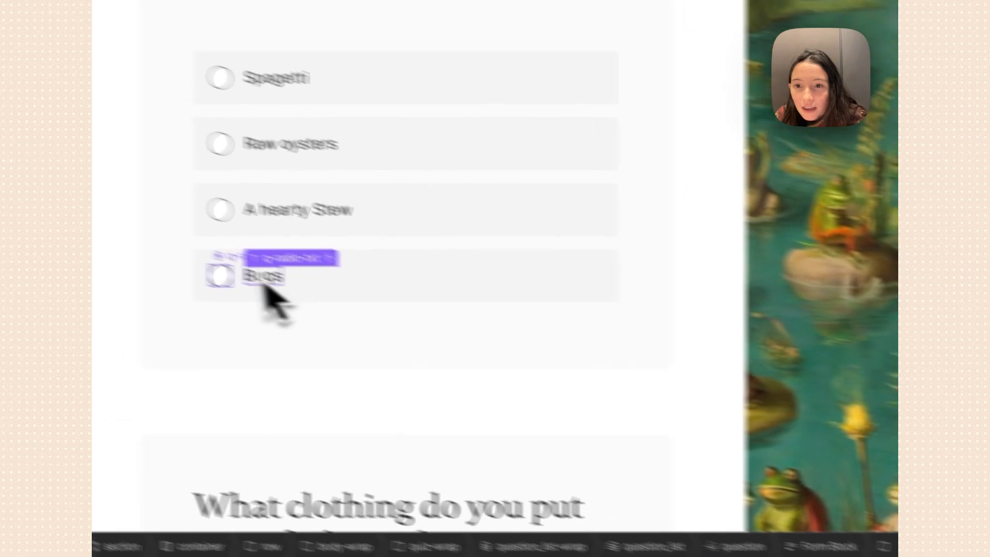
Connect the asci-value custom attribute of the fourth option's radio button to the Value 4 field.
left_click(222, 279)
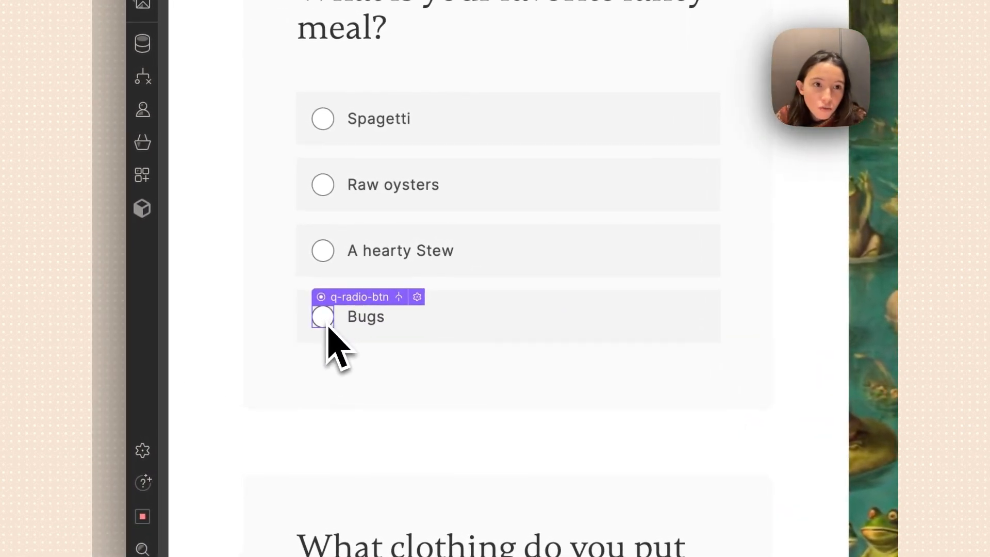
left_click(326, 258)
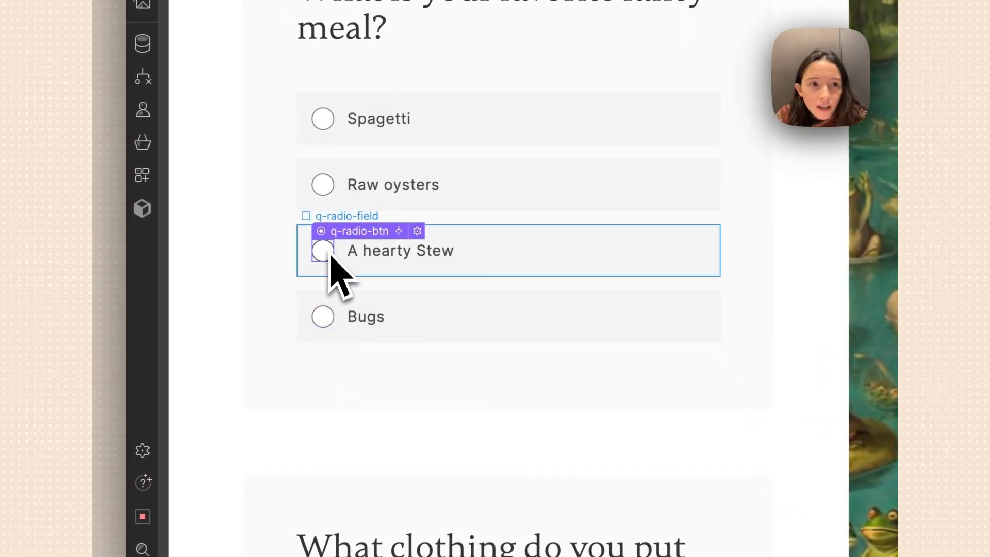
left_click(324, 324)
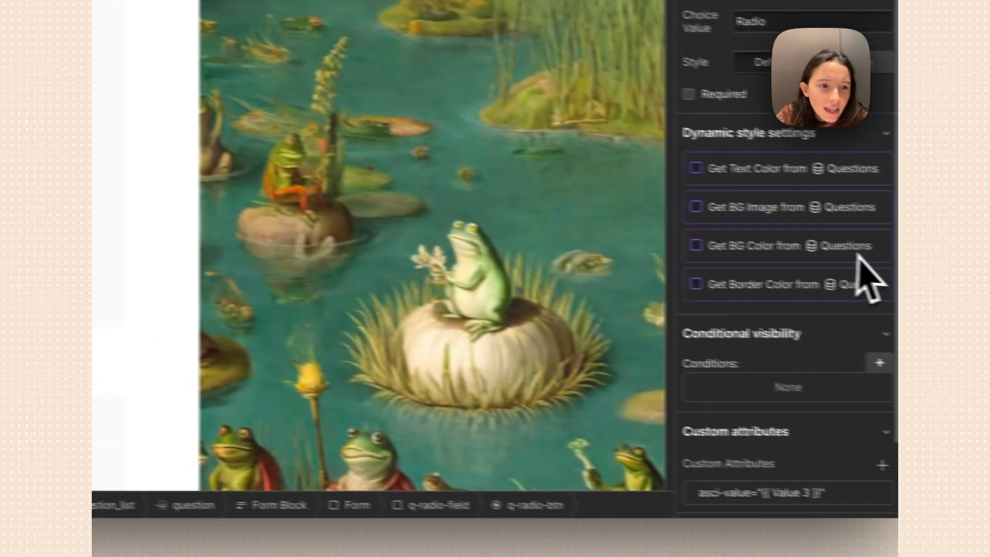
scroll(859, 279, "down", 2)
left_click(801, 492)
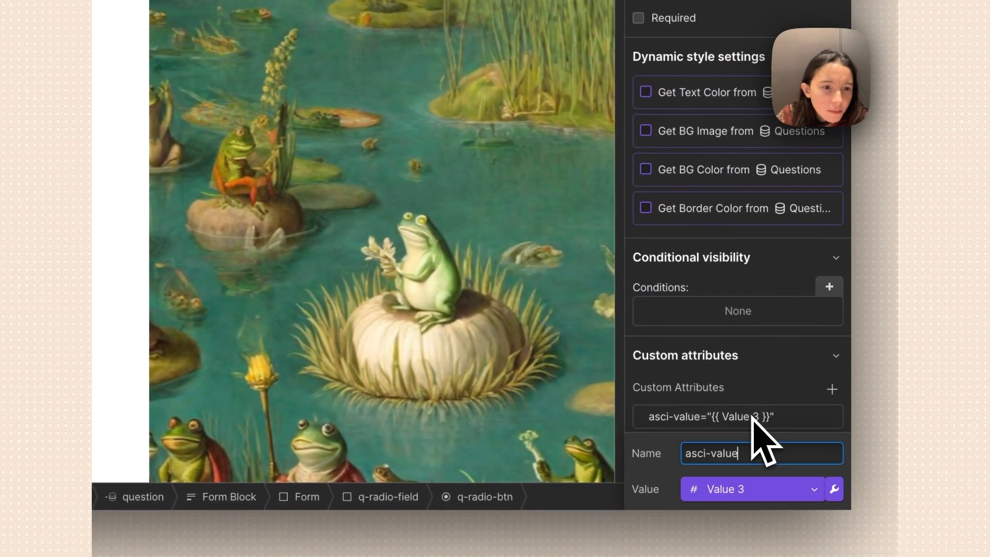
left_click(769, 489)
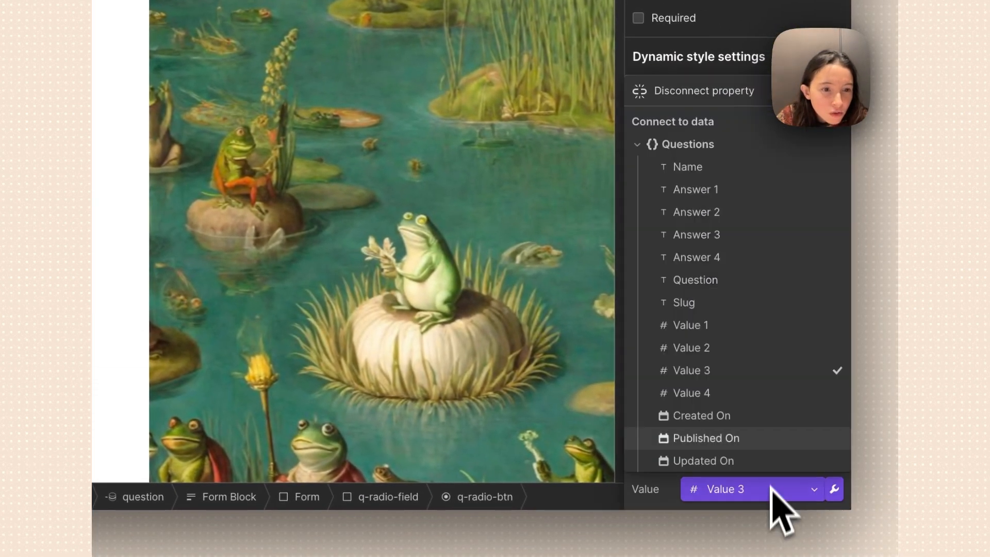
left_click(758, 394)
left_click(762, 364)
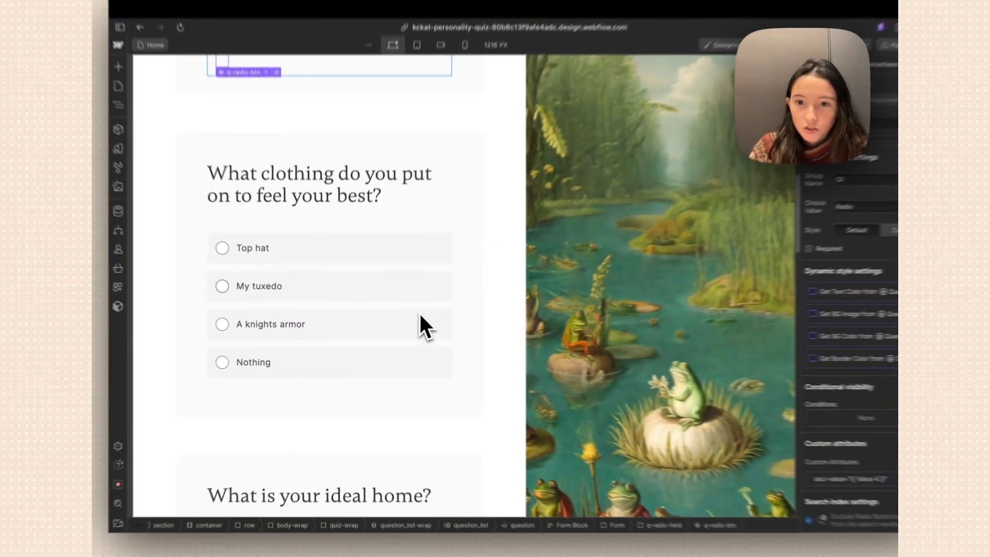
Look over the answers of the remaining questions and inspect the results-container below the submit button.
scroll(418, 320, "down", 10)
scroll(407, 318, "down", 2)
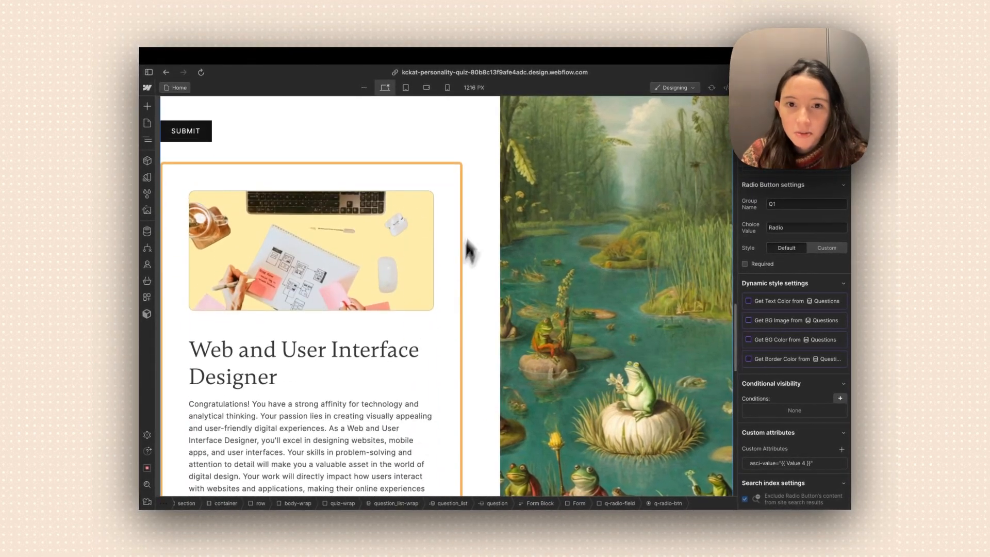
left_click(444, 187)
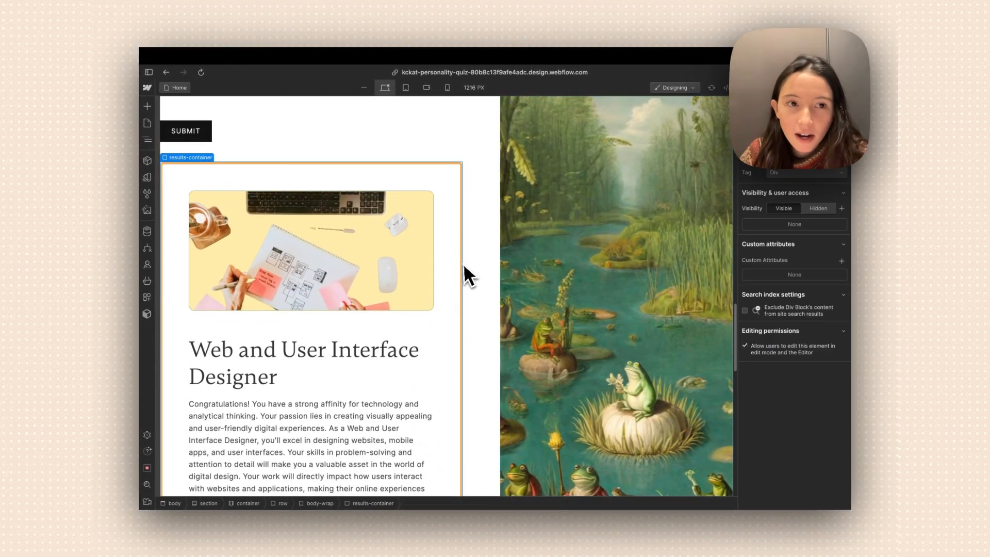
scroll(462, 265, "up", 3)
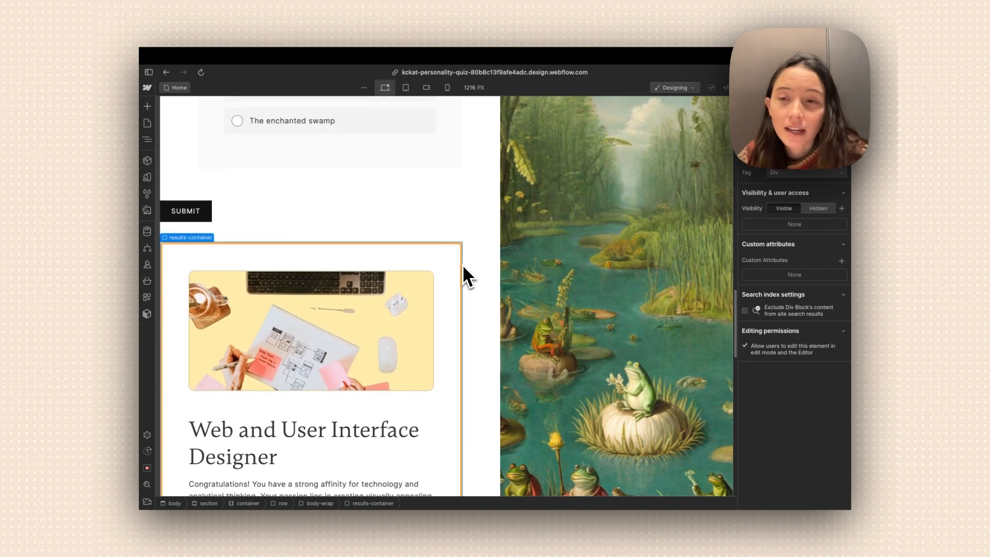
left_click(336, 208)
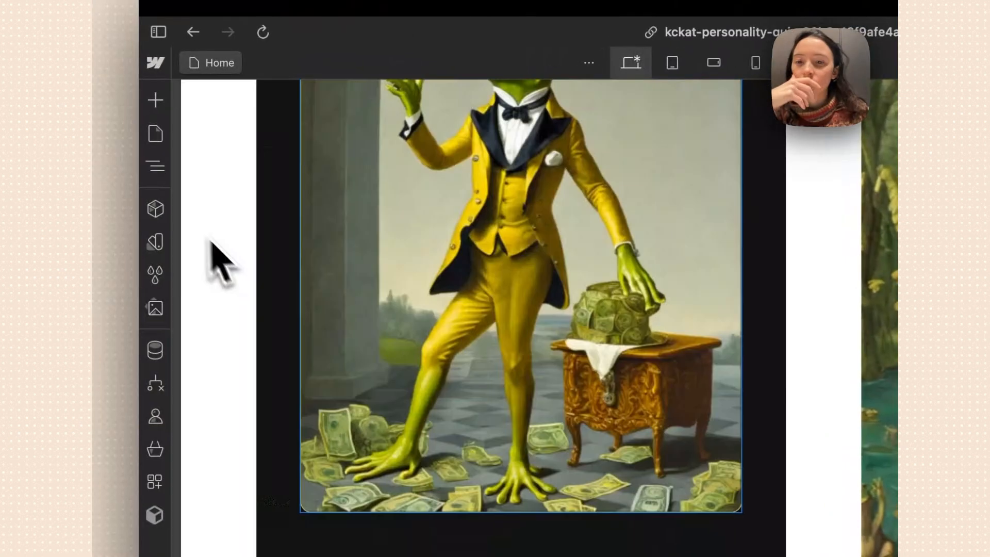
Copy the knight frog result card and paste the duplicate into results-container as its own card.
key("super+Return")
double_click(442, 294)
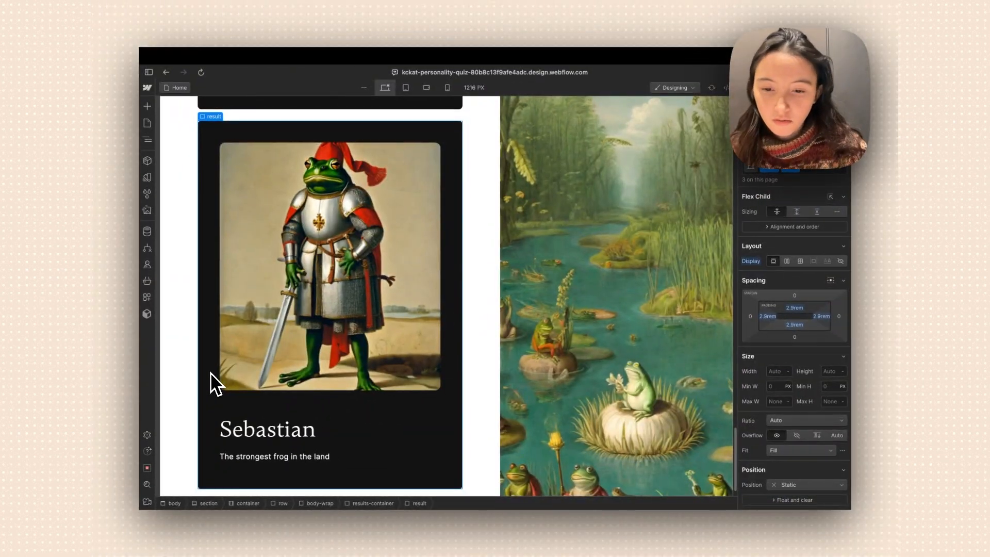
key("super+c")
key("super+v")
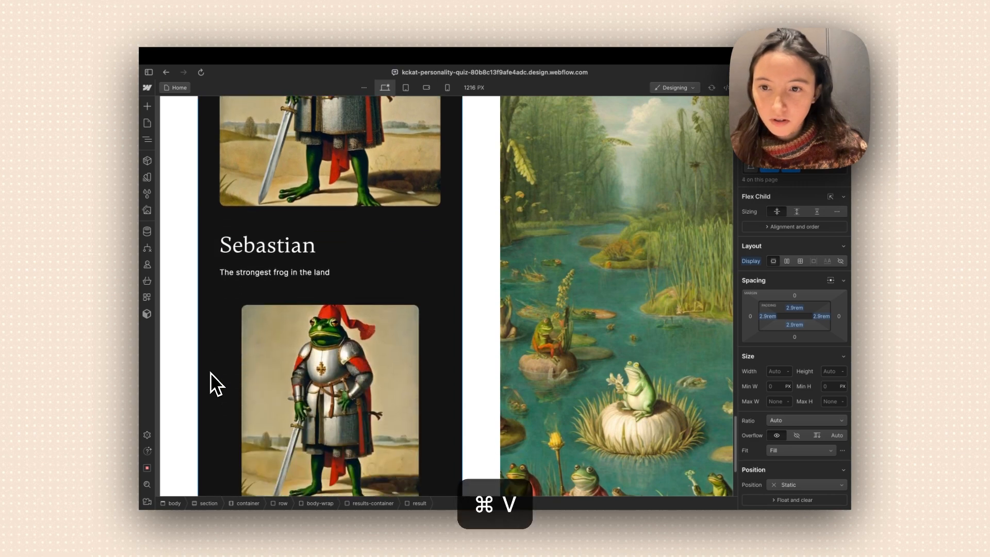
key("super+z")
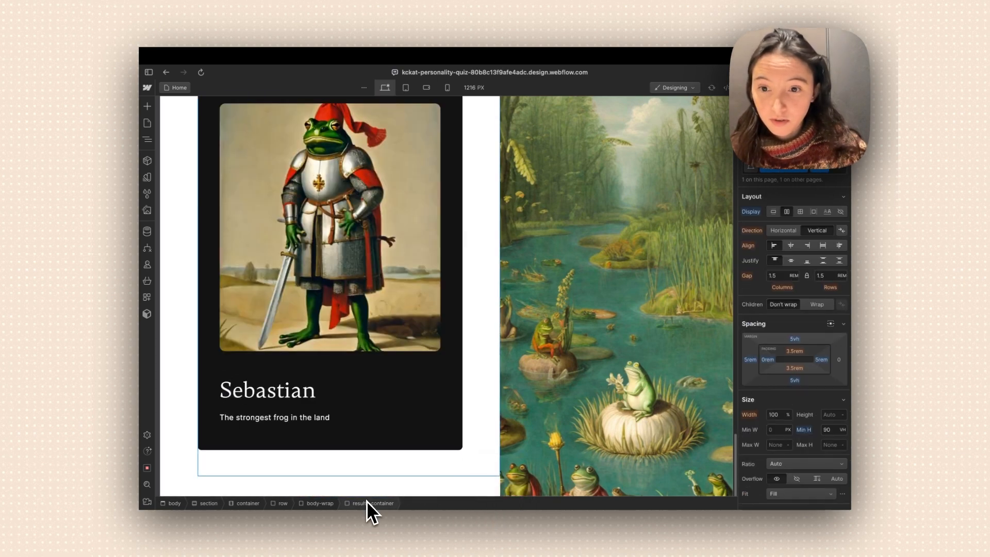
left_click(366, 501)
key("super+v")
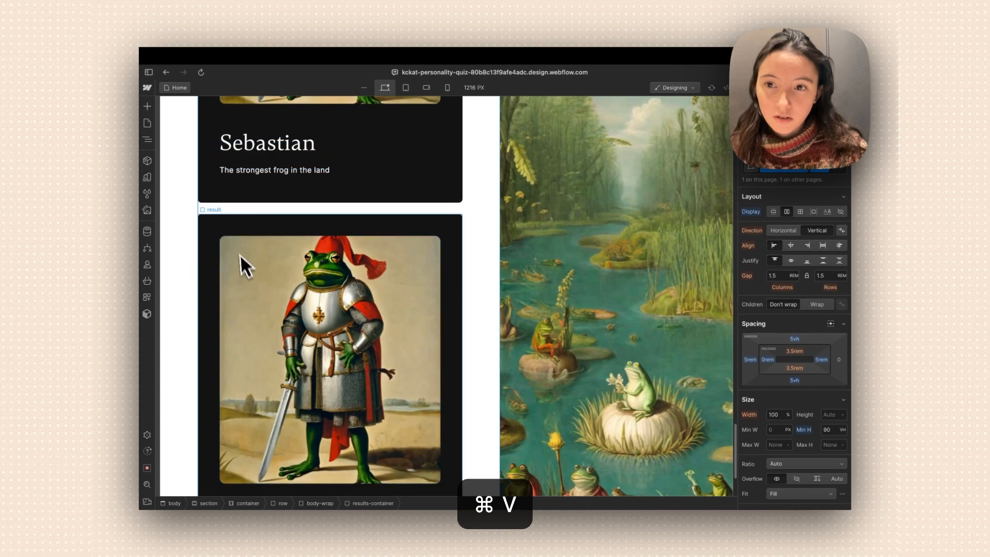
Check the element IDs of the duplicated result card and the other result cards.
left_click(222, 229)
left_click(773, 105)
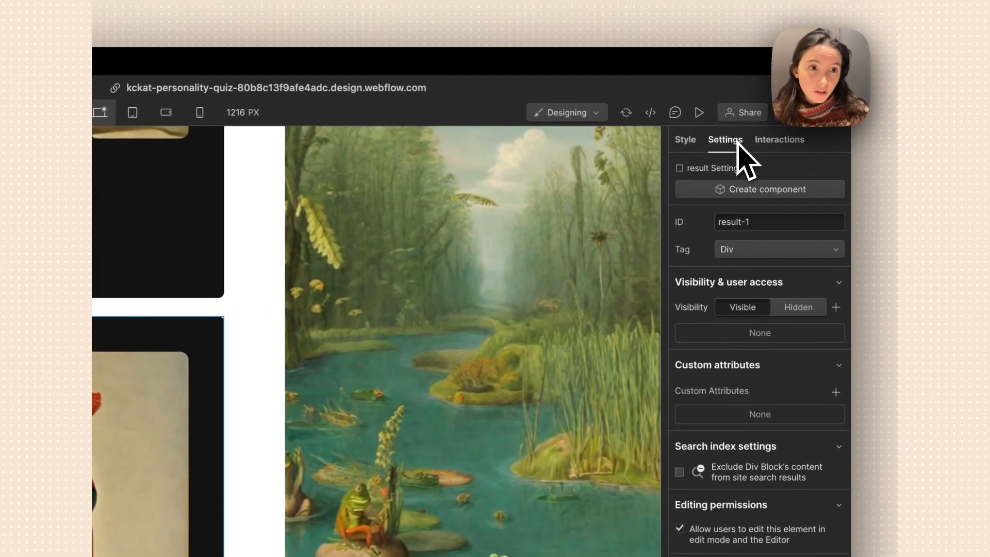
scroll(299, 404, "down", 5)
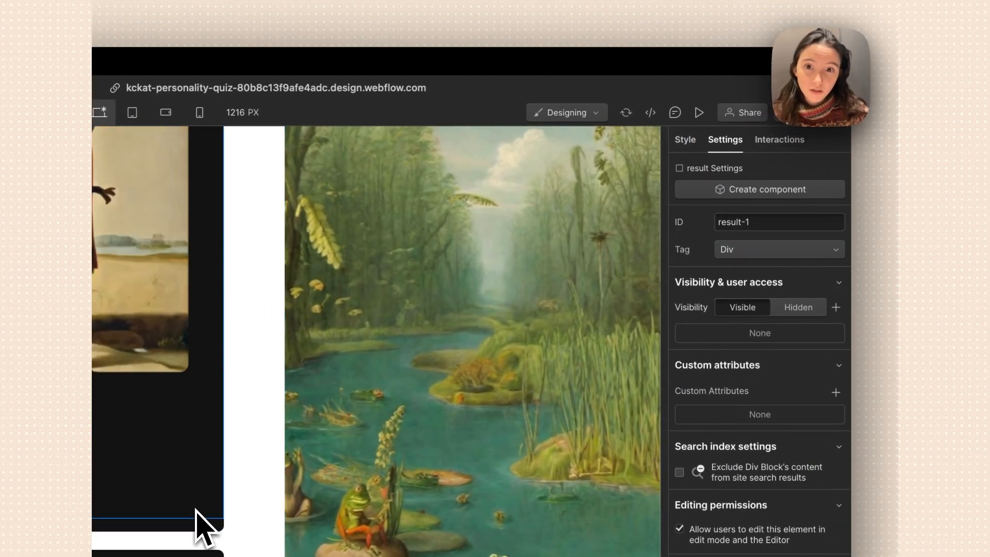
scroll(203, 522, "down", 3)
left_click(179, 327)
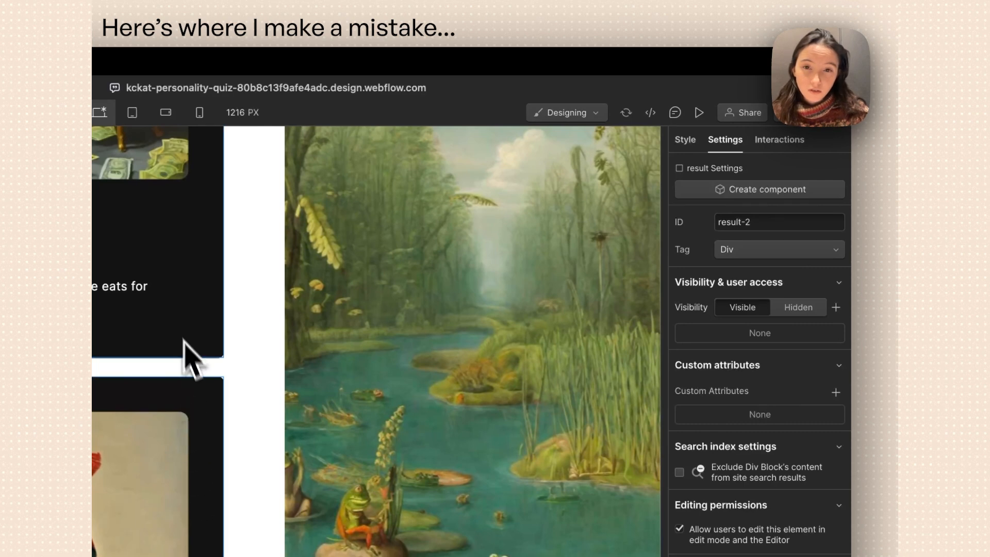
left_click(210, 420)
scroll(211, 418, "up", 5)
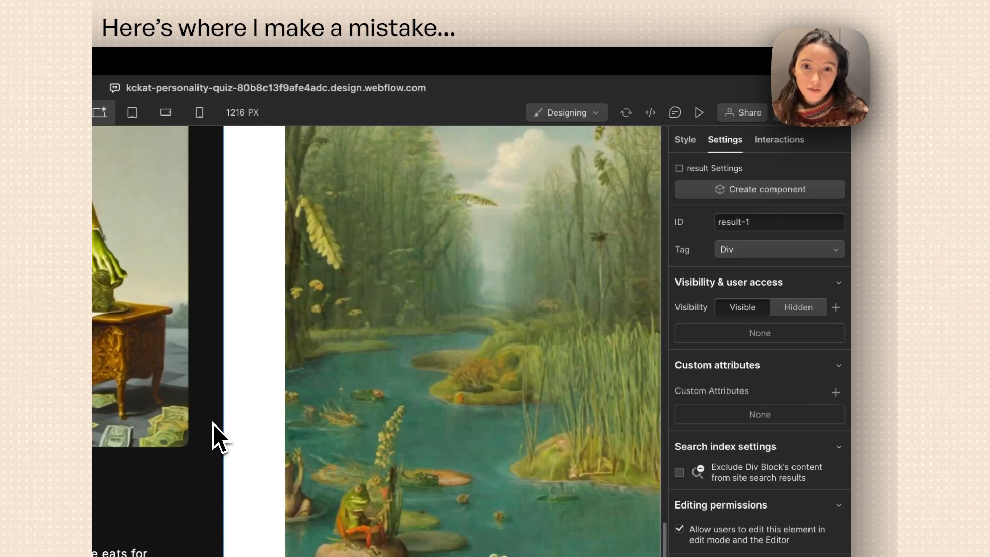
left_click(212, 423)
scroll(212, 428, "down", 6)
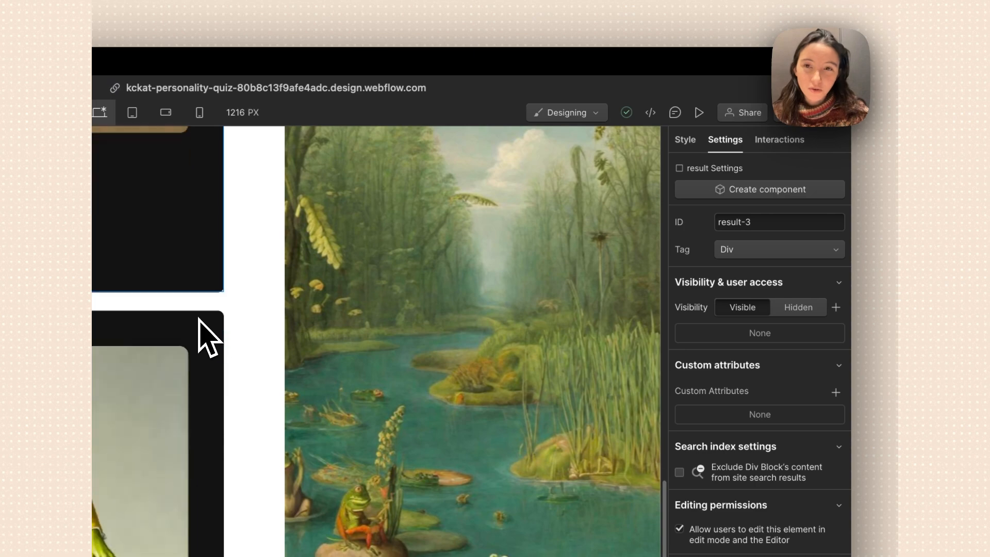
Change the number in the duplicated result card's ID to 4 and its name to Daniel.
scroll(210, 336, "up", 3)
scroll(221, 528, "down", 4)
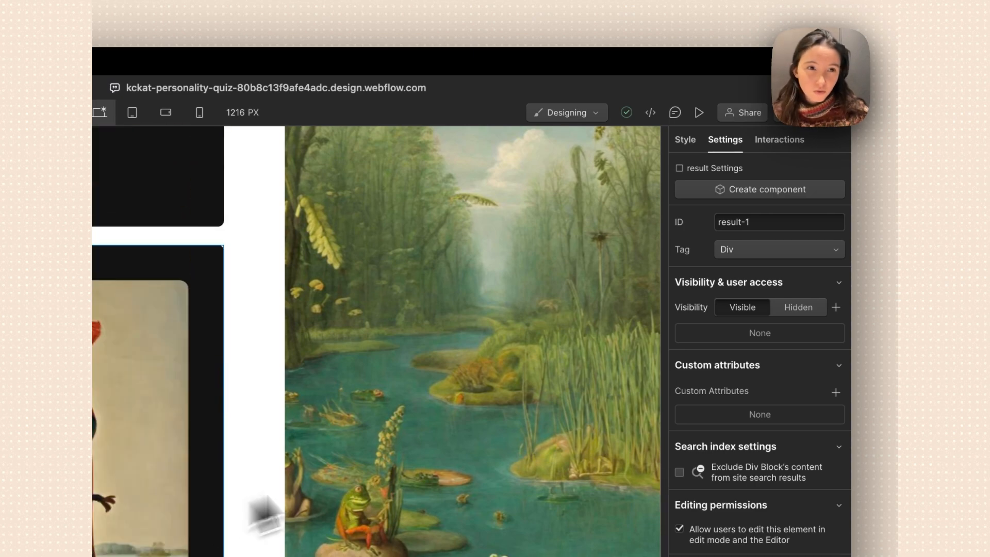
left_click(796, 224)
type("4")
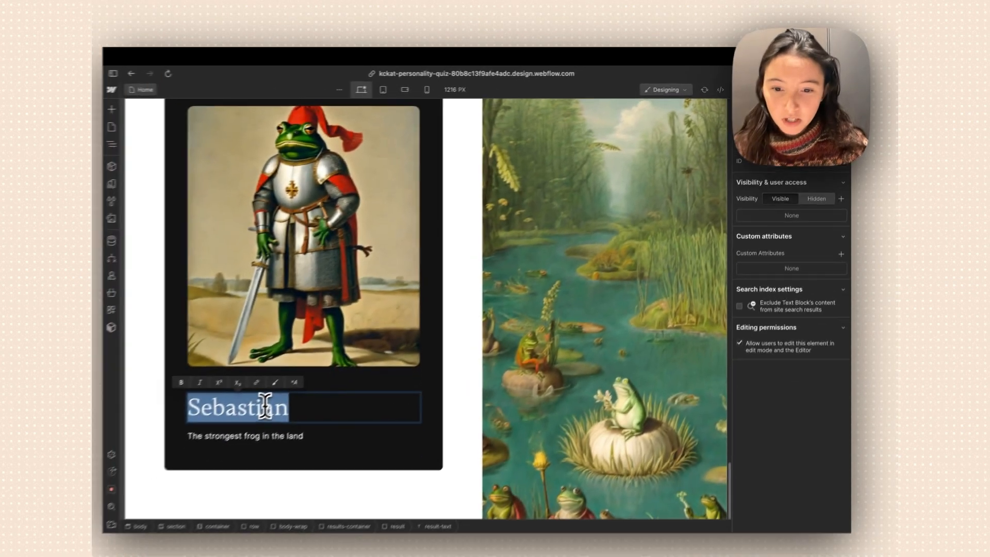
type("Daniel")
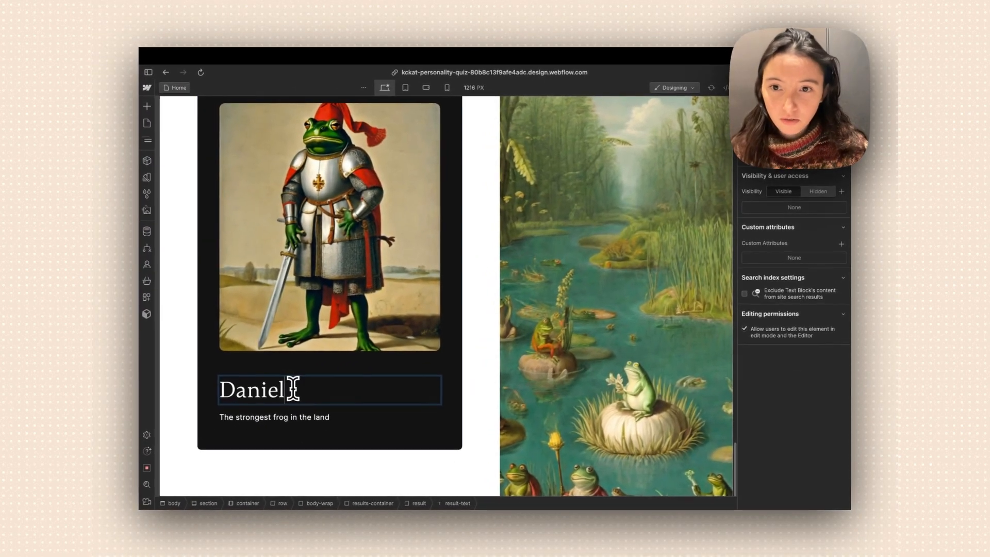
Replace the knight frog image in the Daniel result card with daniel.png from the assets.
left_click(282, 272)
scroll(286, 254, "up", 1)
left_click(800, 242)
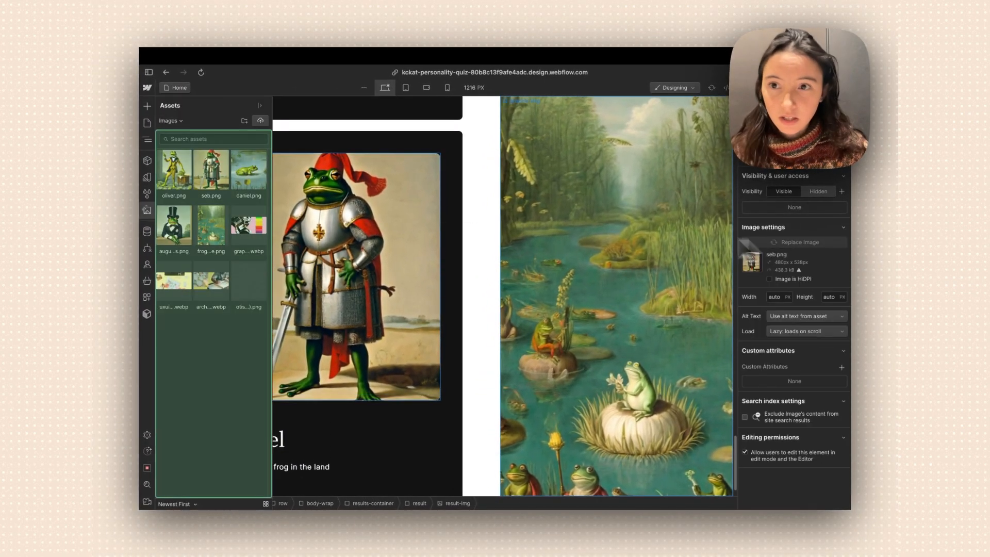
left_click(250, 185)
scroll(395, 387, "down", 1)
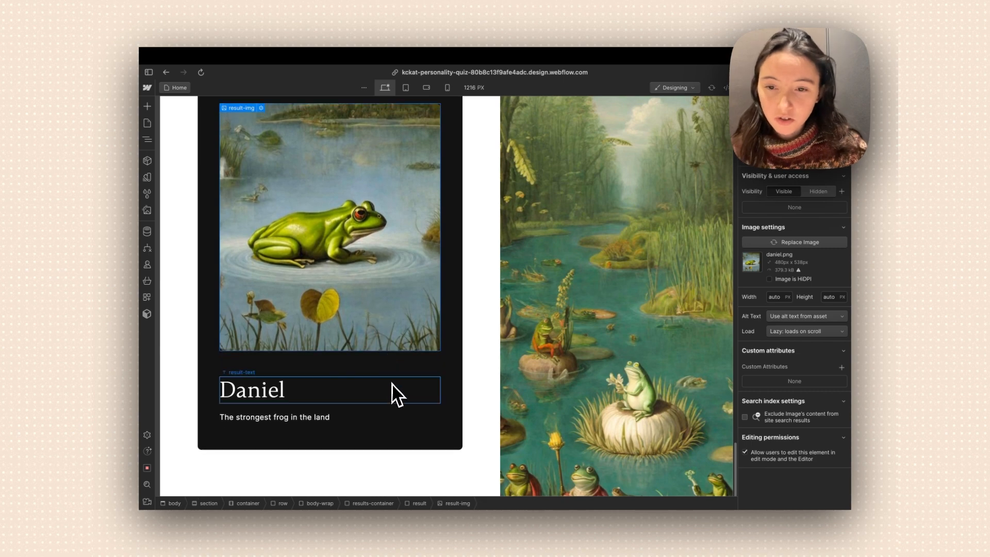
Switch to Figma and look up the description under Daniel's name in the result design.
key("ctrl+Right")
scroll(431, 467, "down", 5)
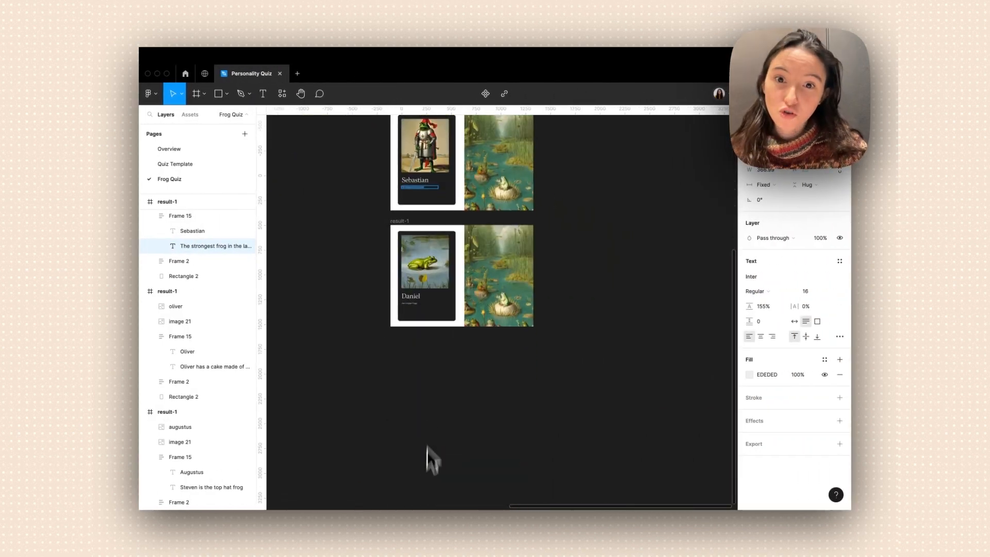
left_click(419, 309)
key("ctrl+Left")
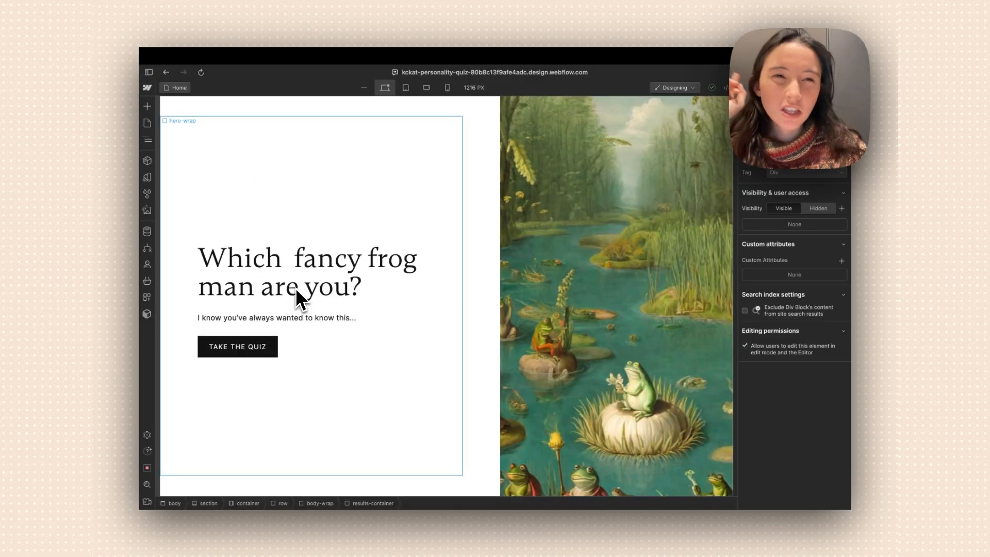
Switch to Slater, look through the Personality Quiz script, and create a new JavaScript file named Frog Quiz.
mouse_move(140, 267)
left_click(193, 303)
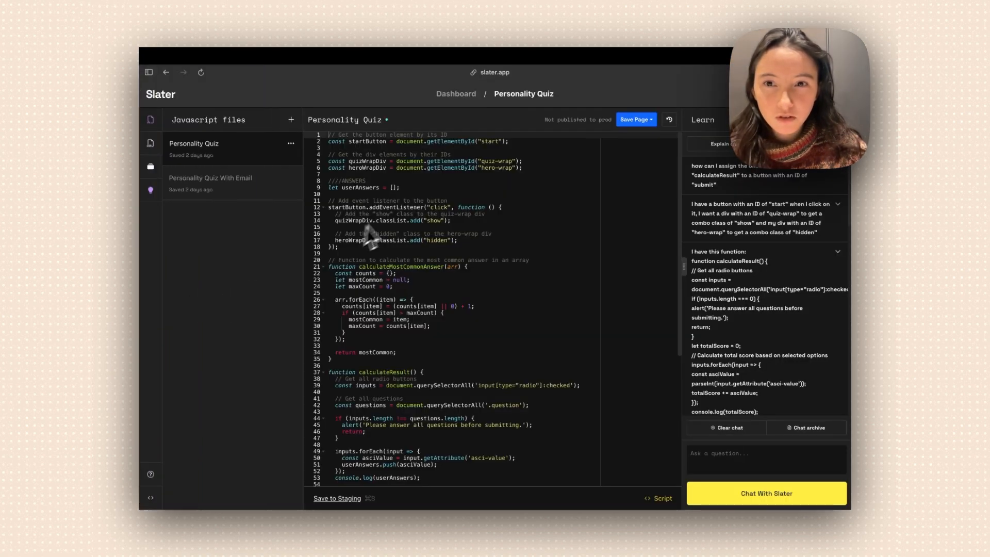
scroll(389, 212, "down", 6)
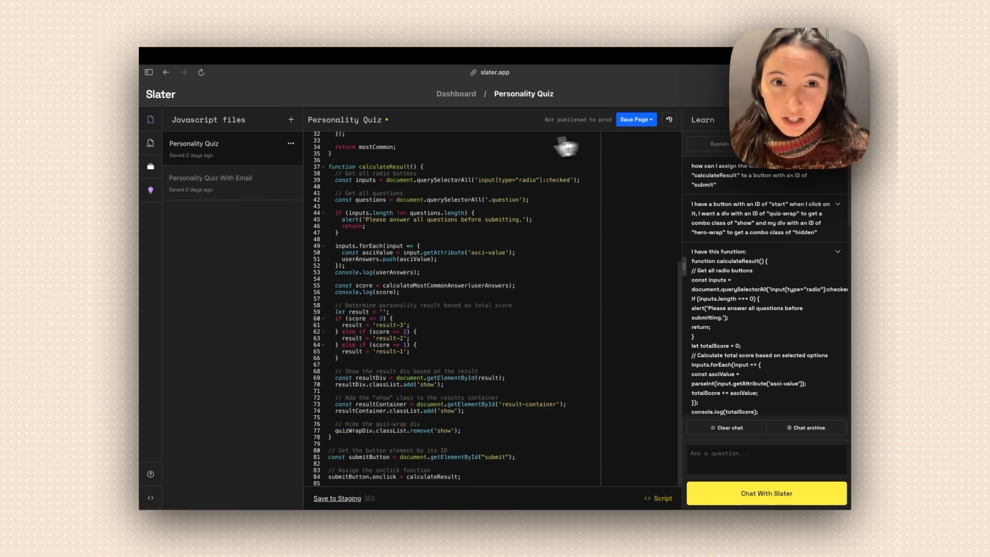
scroll(495, 154, "up", 8)
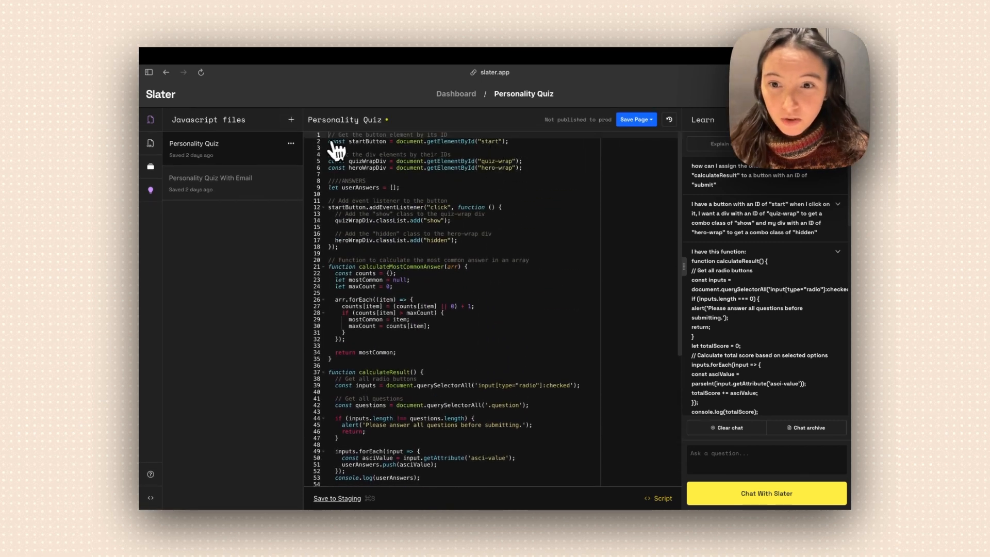
left_click(291, 121)
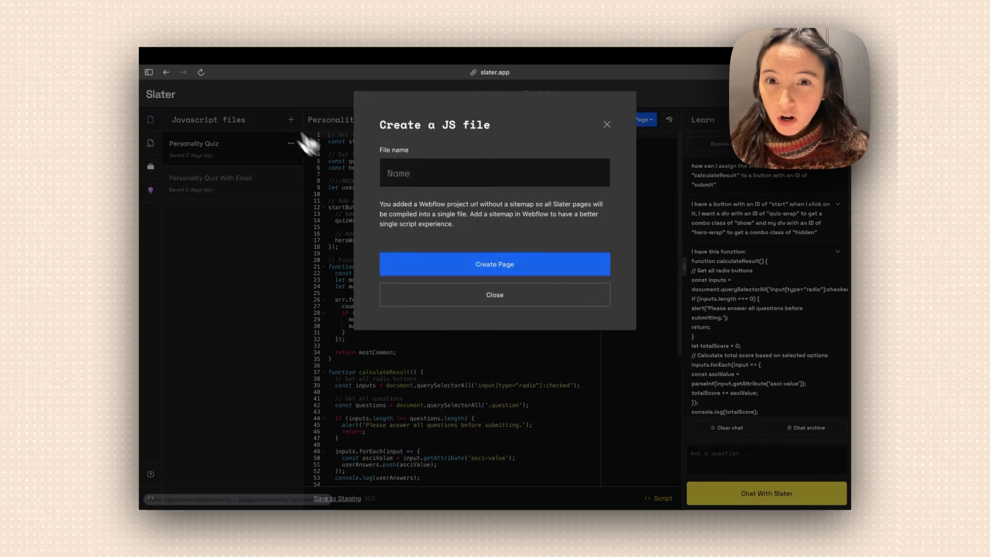
left_click(482, 175)
type("Frog Quiz")
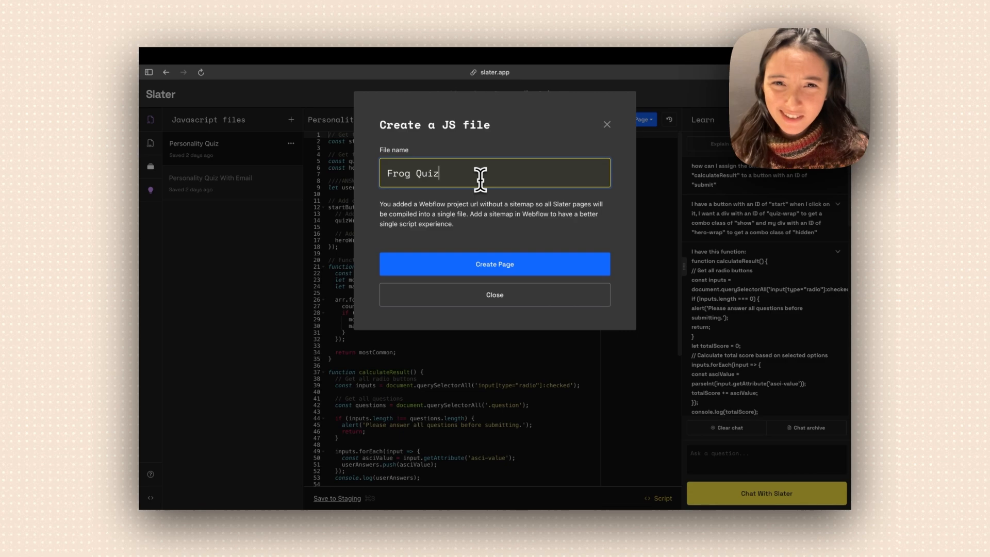
left_click(495, 264)
Copy the entire Personality Quiz script into the empty Frog Quiz file.
left_click(431, 206)
key("super+a")
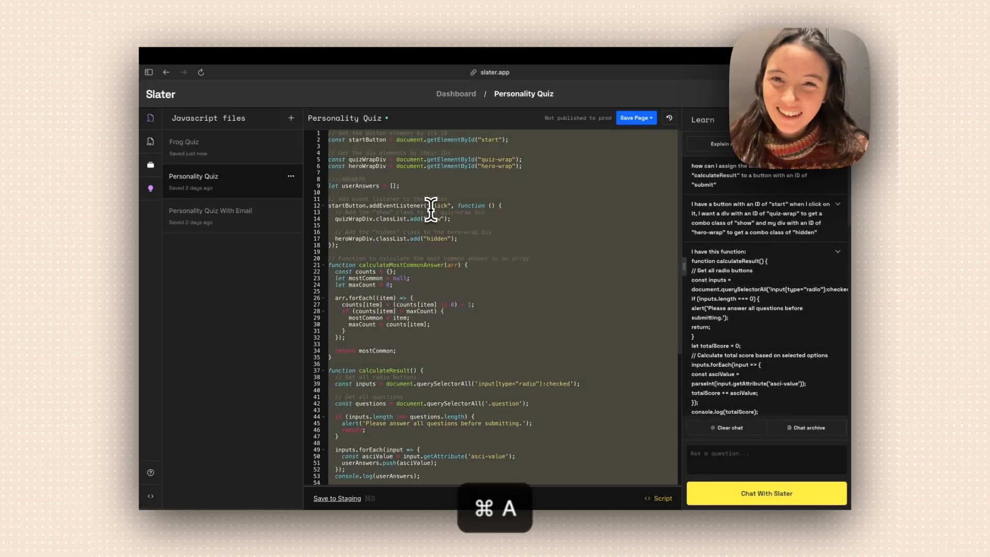
key("super+c")
left_click(234, 148)
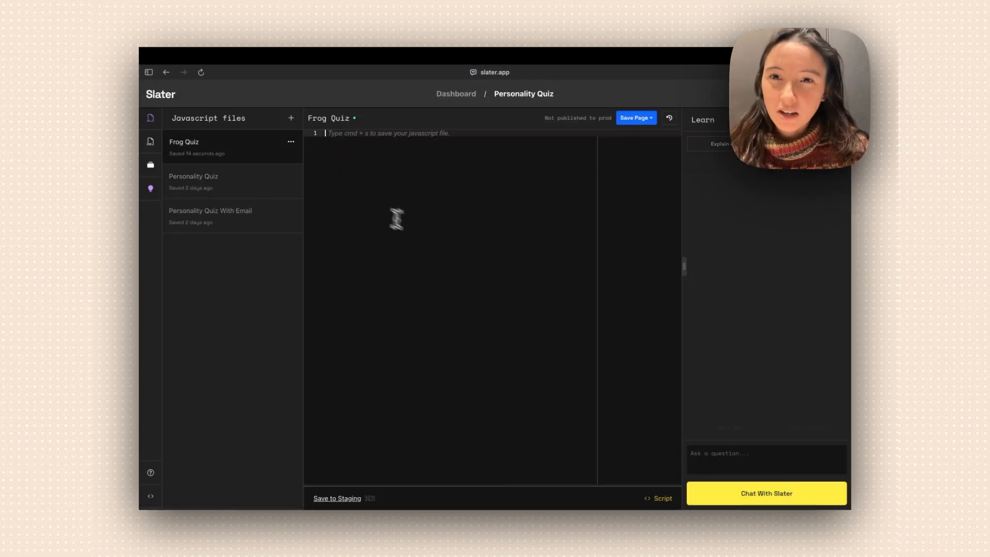
key("super+v")
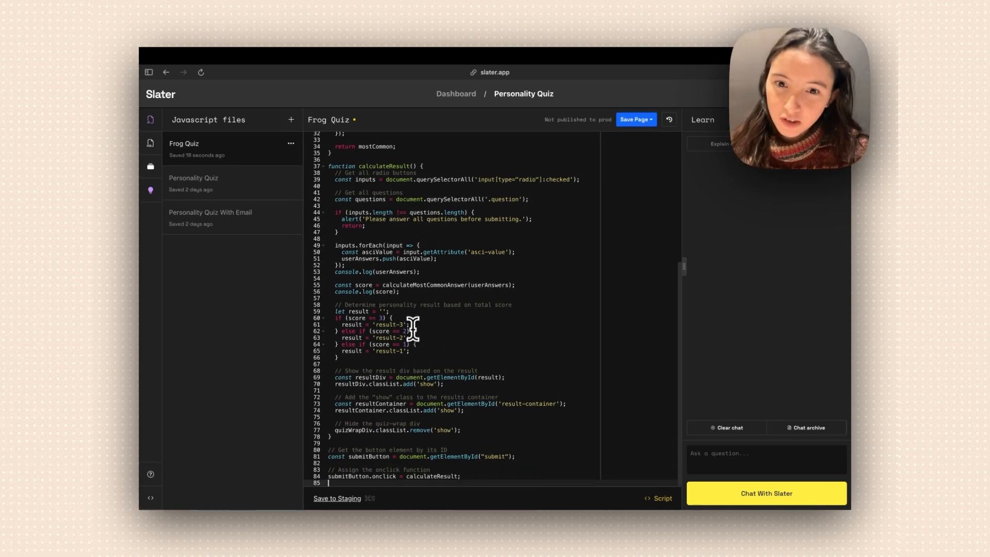
Change the first score condition to check for 4 and assign 'result-4'.
left_click(411, 351)
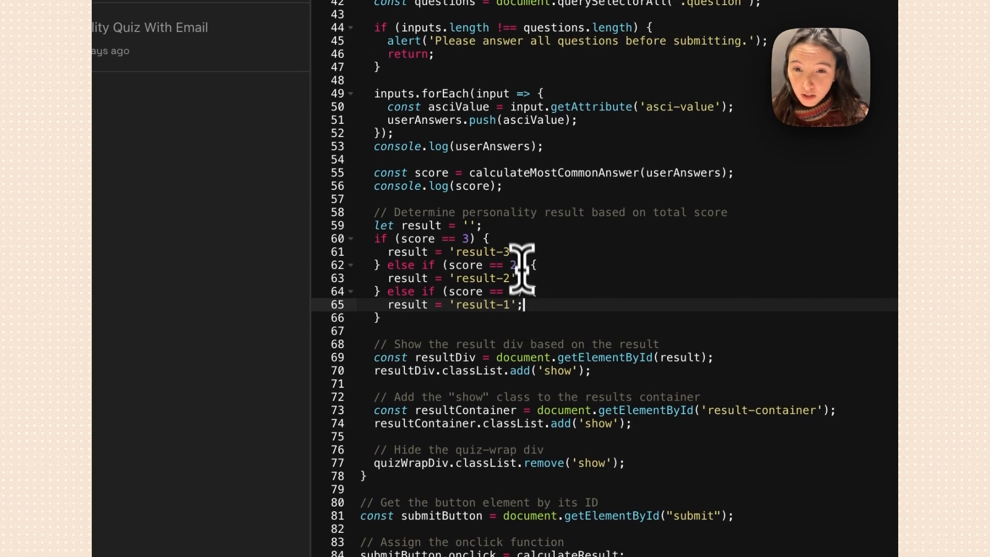
left_click(470, 237)
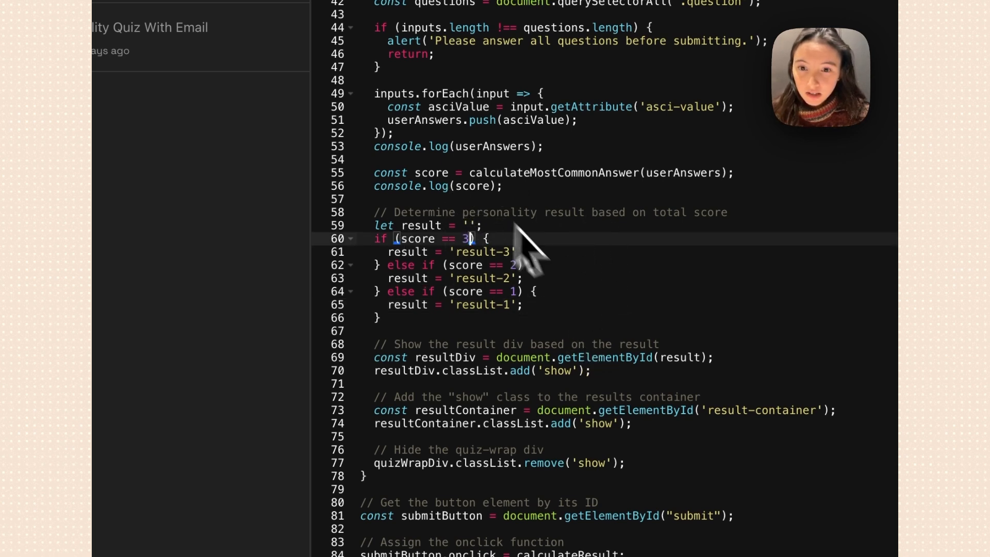
type("4")
left_click(393, 327)
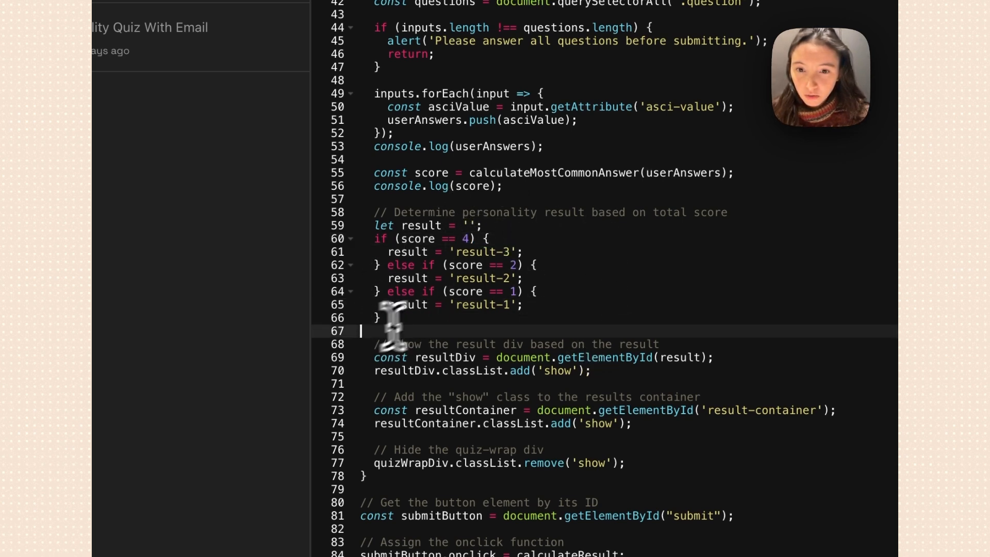
left_click(509, 253)
type("4")
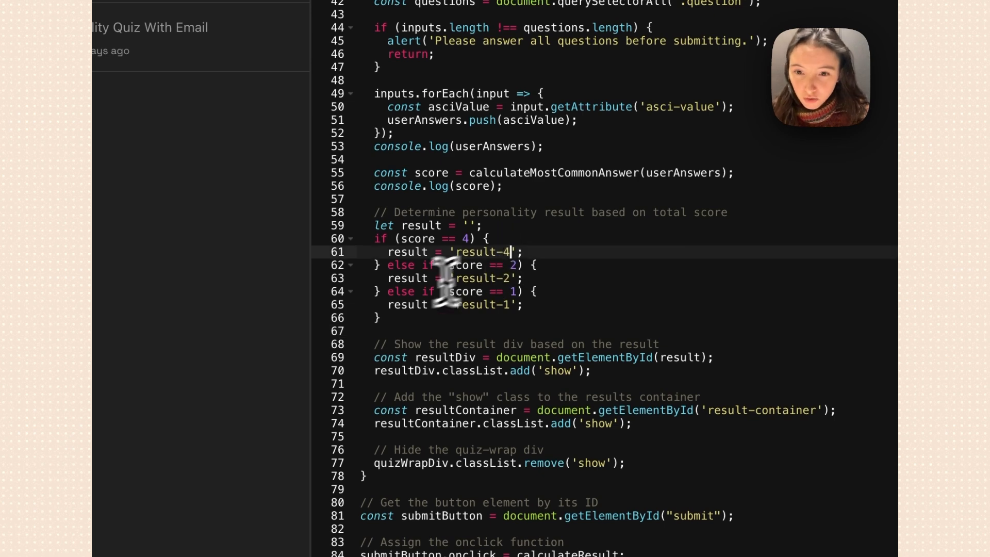
Duplicate the else-if branch for score 2 and change the upper one to score 3 and 'result-3'.
left_click_drag(381, 291, 385, 266)
key("super+c")
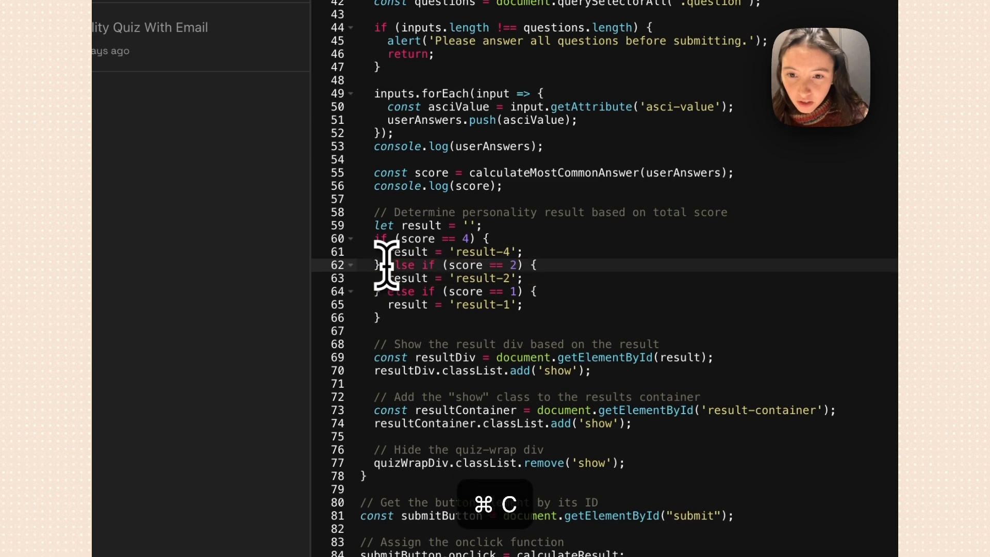
key("super+v")
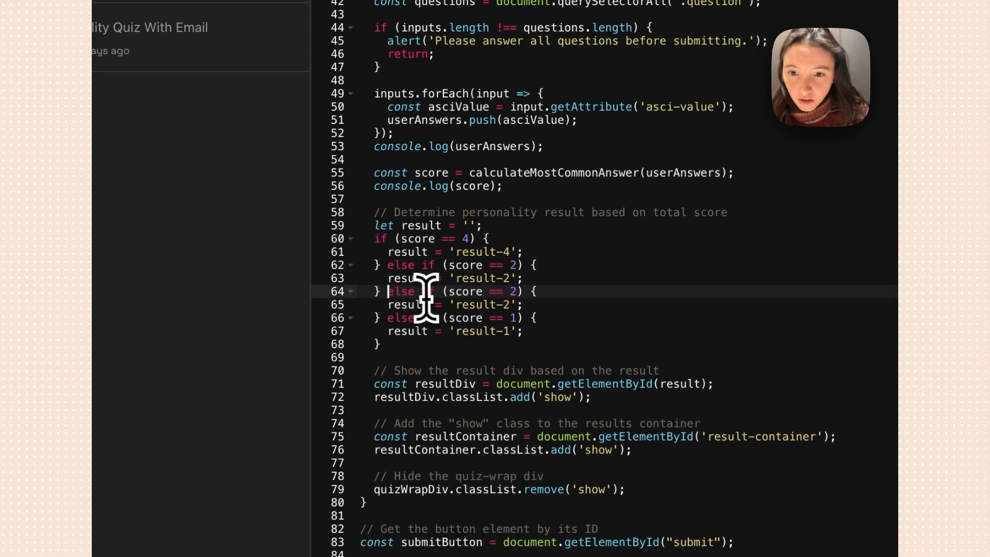
left_click(517, 265)
key("BackSpace")
type("3")
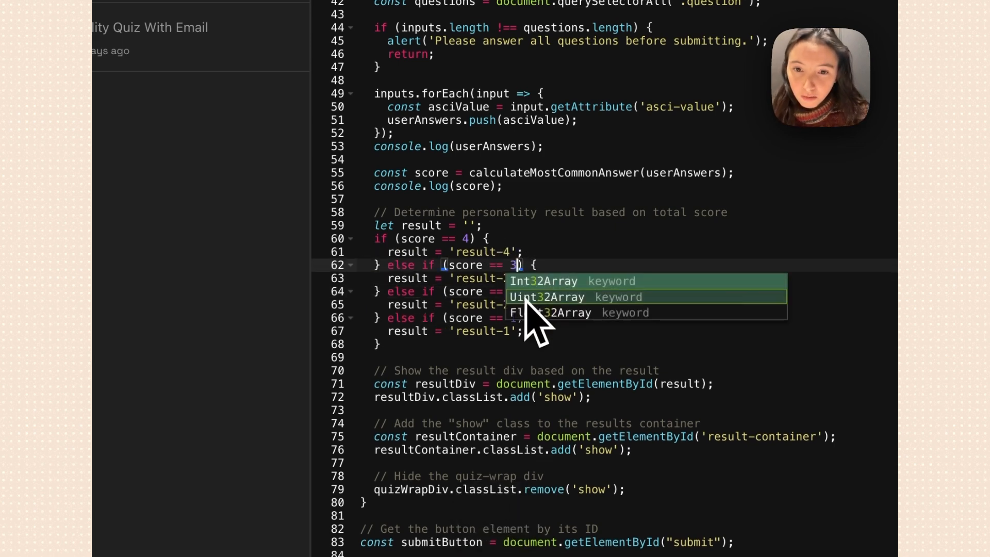
left_click(477, 281)
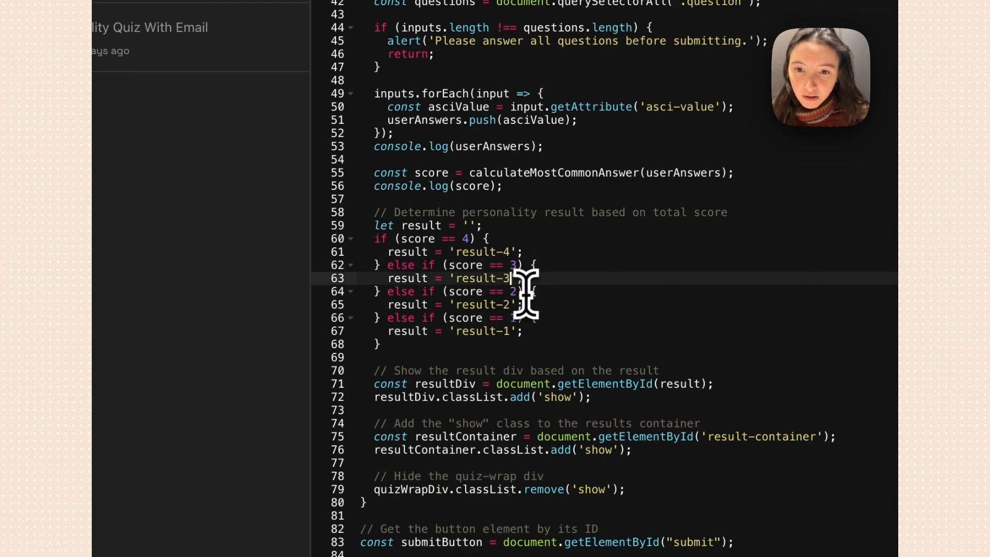
Look over the edited Frog Quiz script and copy all of its code.
scroll(509, 382, "down", 2)
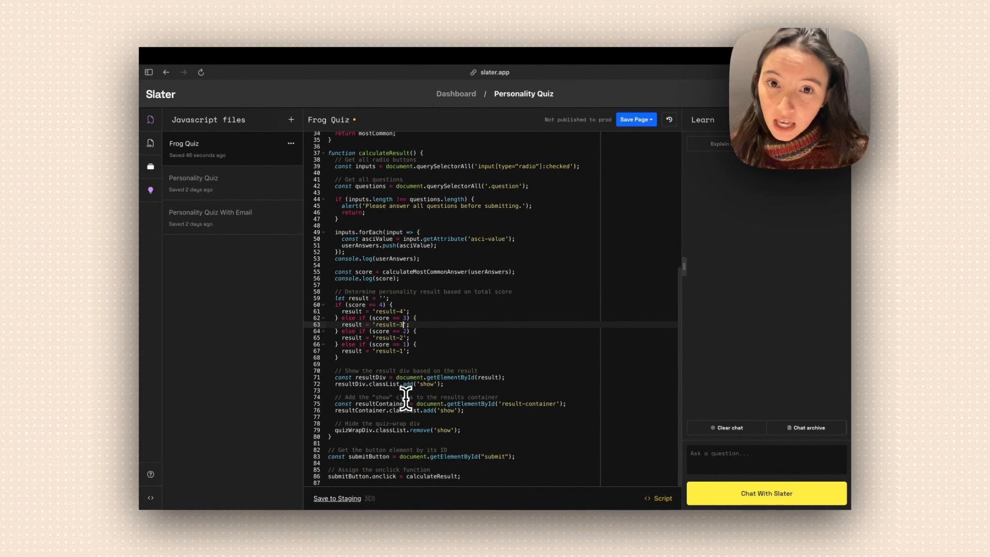
scroll(406, 397, "up", 8)
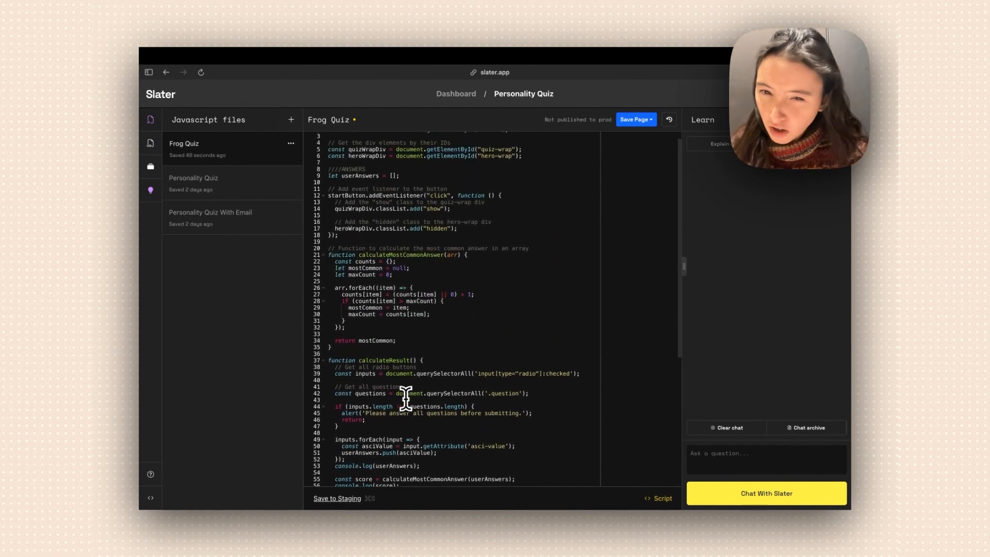
scroll(406, 397, "down", 8)
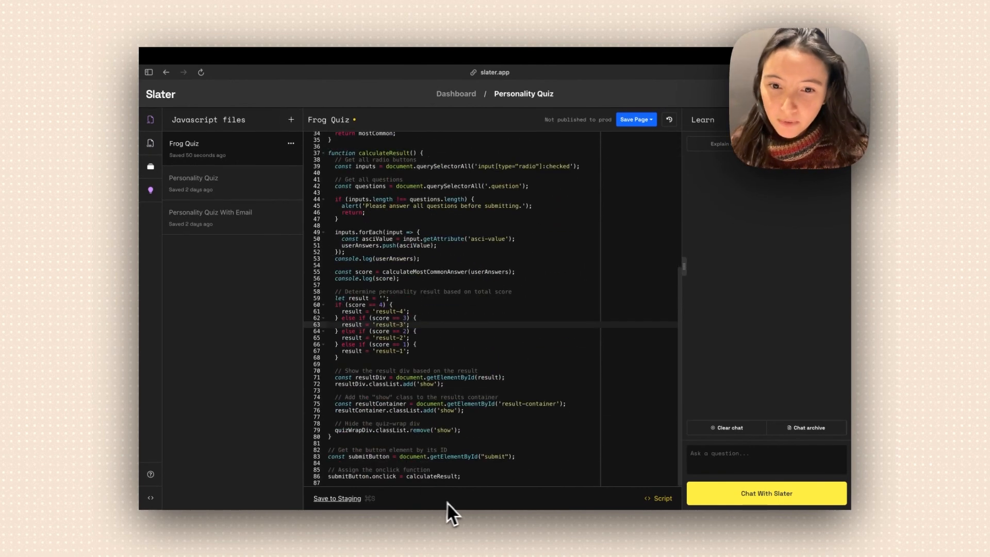
left_click_drag(467, 485, 390, 52)
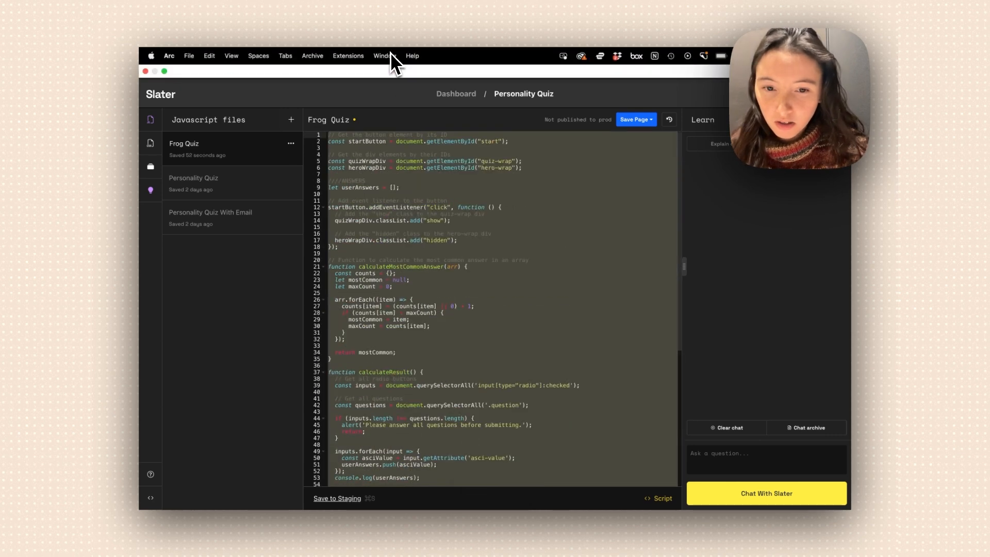
key("super+c")
Switch to the Webflow project and open the Home page's custom code before the closing body tag.
mouse_move(150, 306)
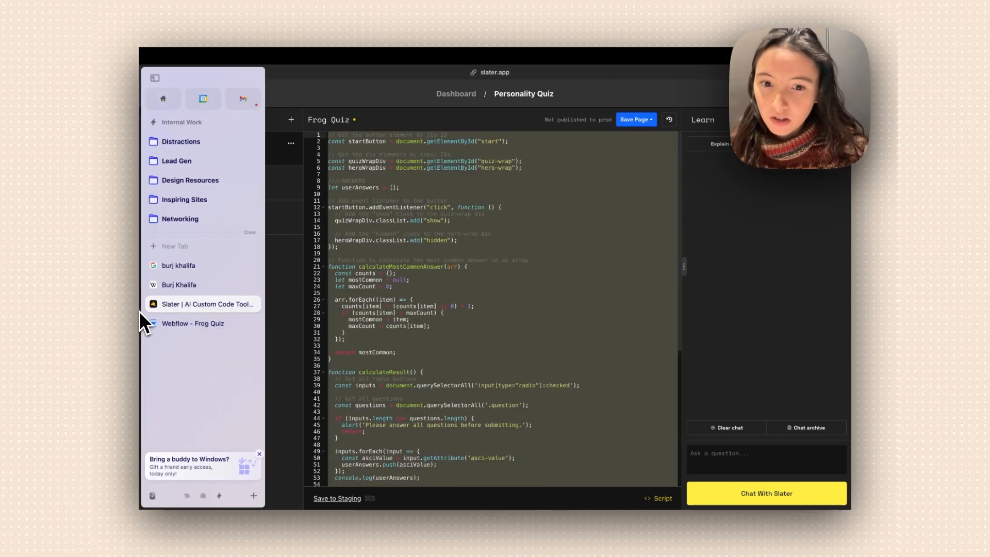
left_click(176, 324)
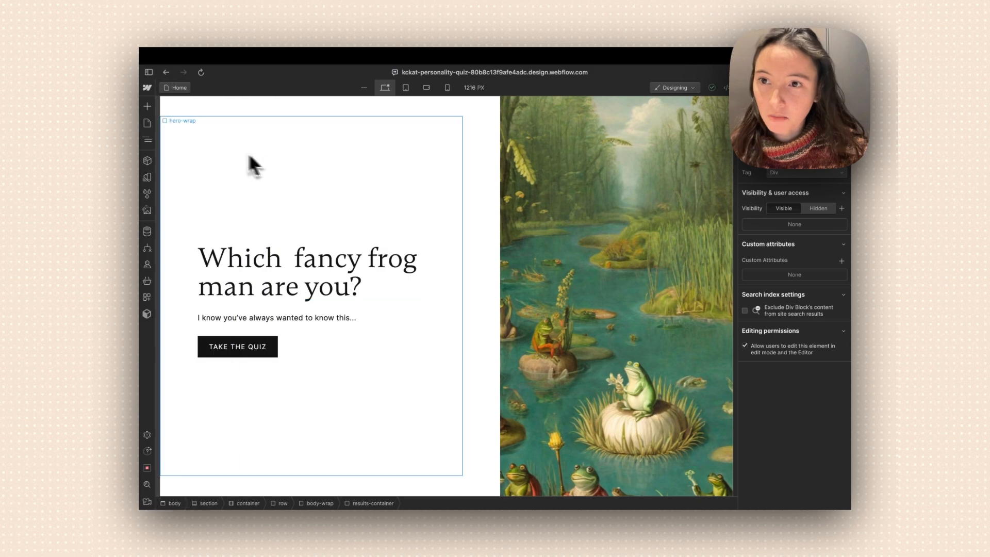
left_click(147, 124)
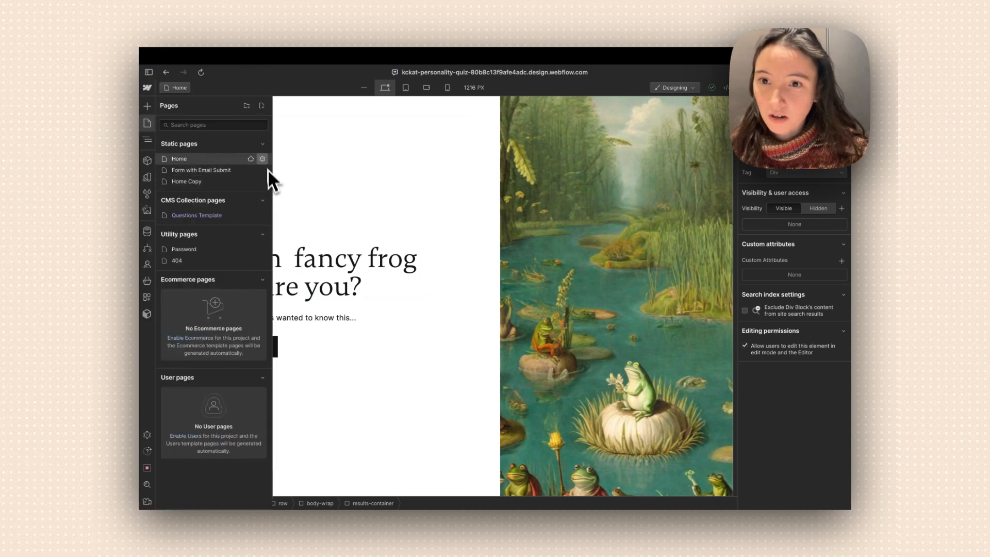
left_click(263, 159)
scroll(378, 257, "down", 15)
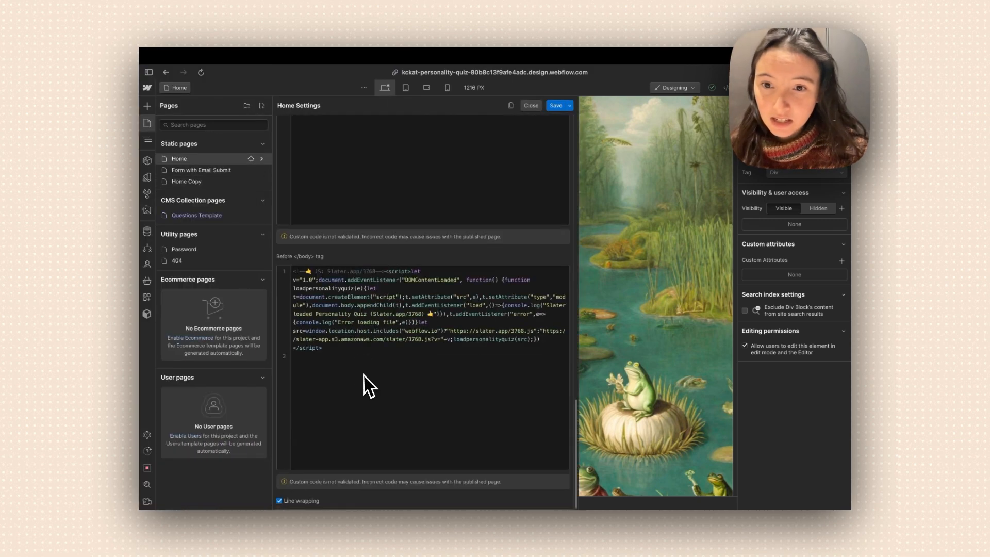
Replace the Slater loader code and its leading comment with the copied quiz script inside the script tags, and save the page settings.
left_click_drag(545, 335, 411, 266)
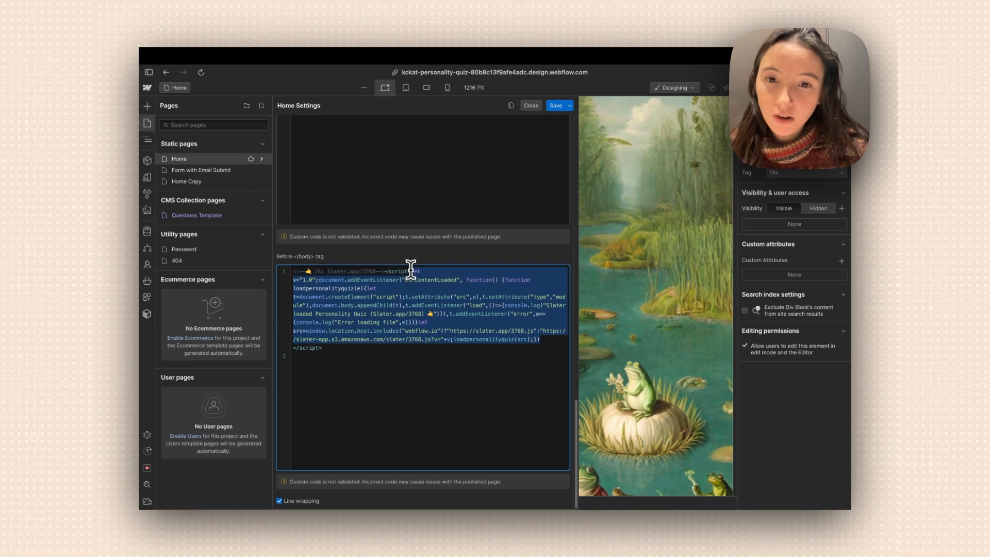
key("Return")
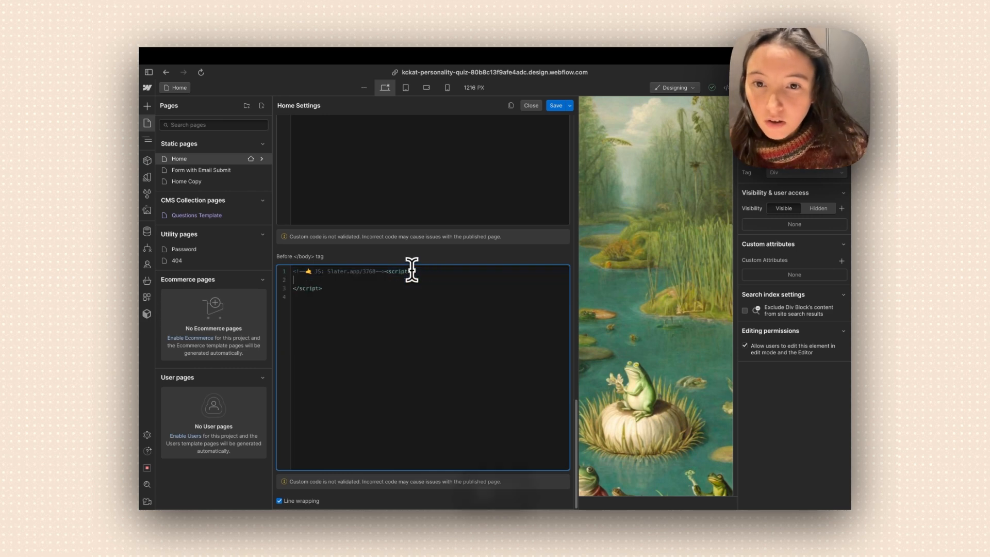
key("super+v")
left_click_drag(383, 271, 249, 274)
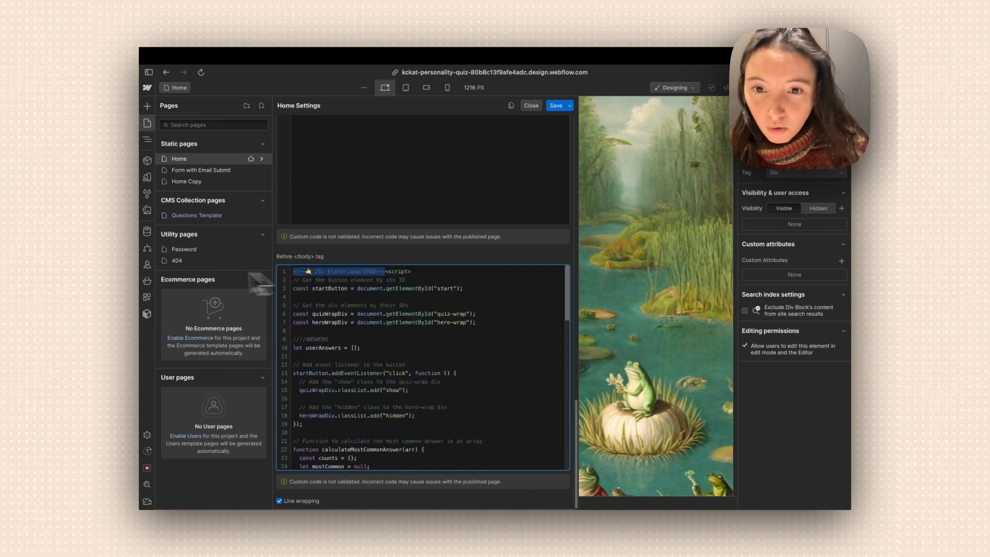
left_click(551, 108)
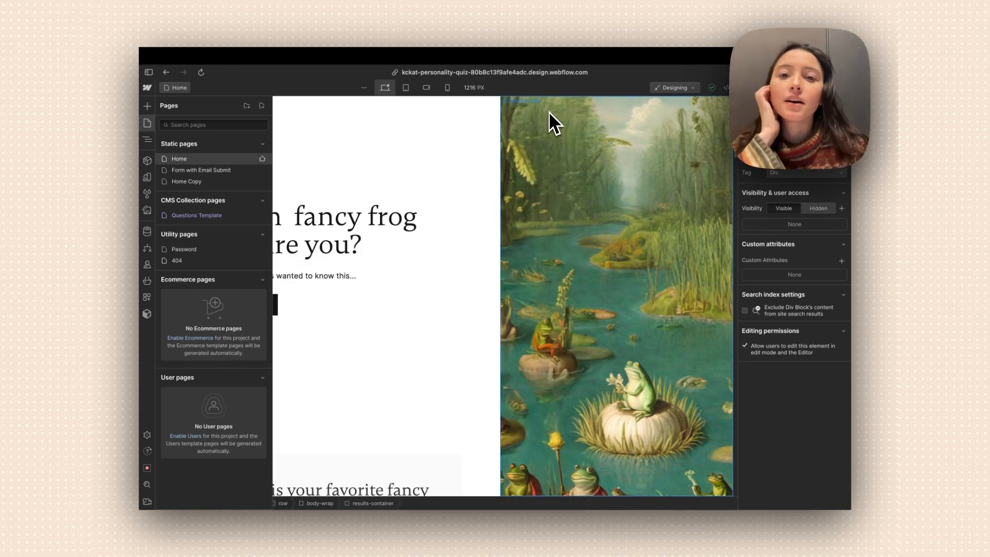
Select the quiz-wrap element around the questions and replace its show combo class with hide.
left_click(431, 163)
scroll(428, 175, "down", 4)
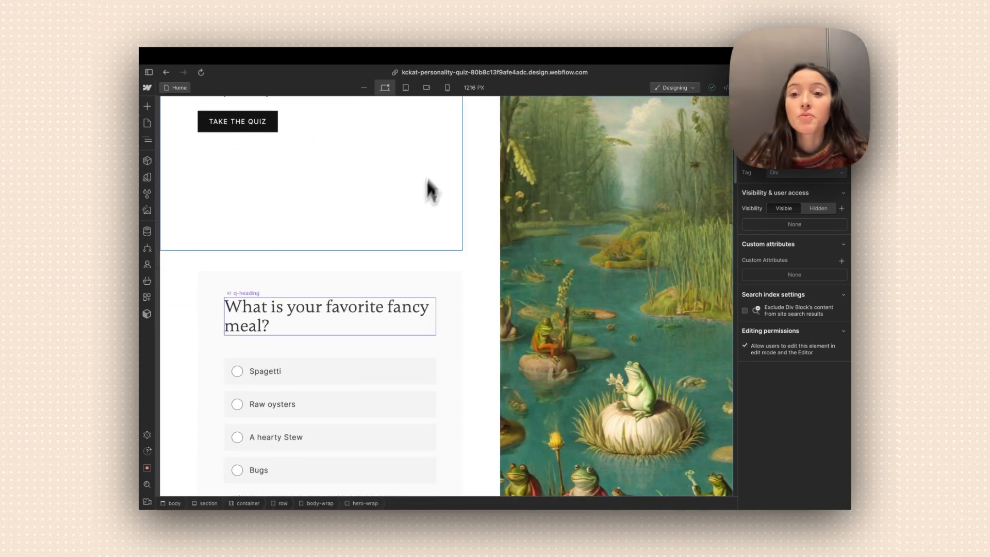
left_click(192, 296)
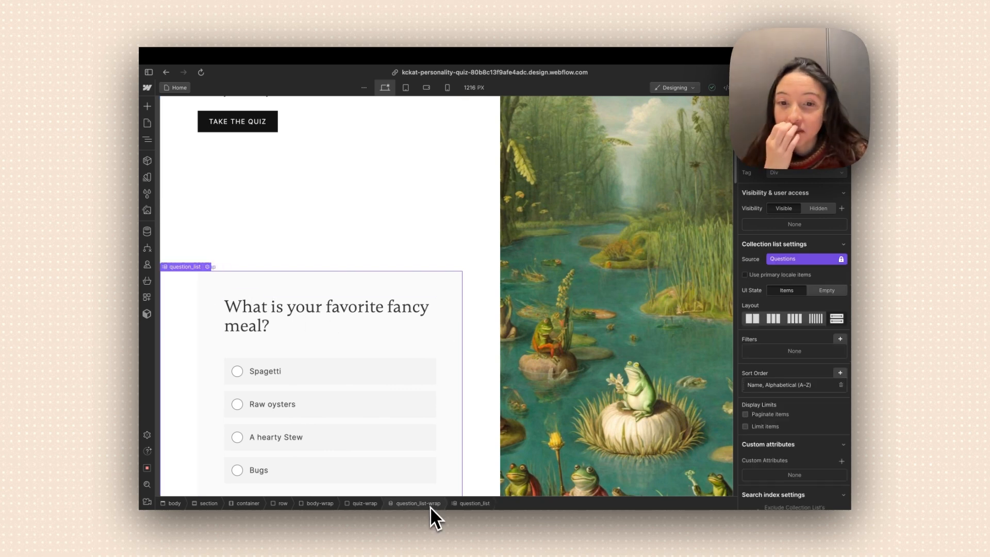
left_click(375, 503)
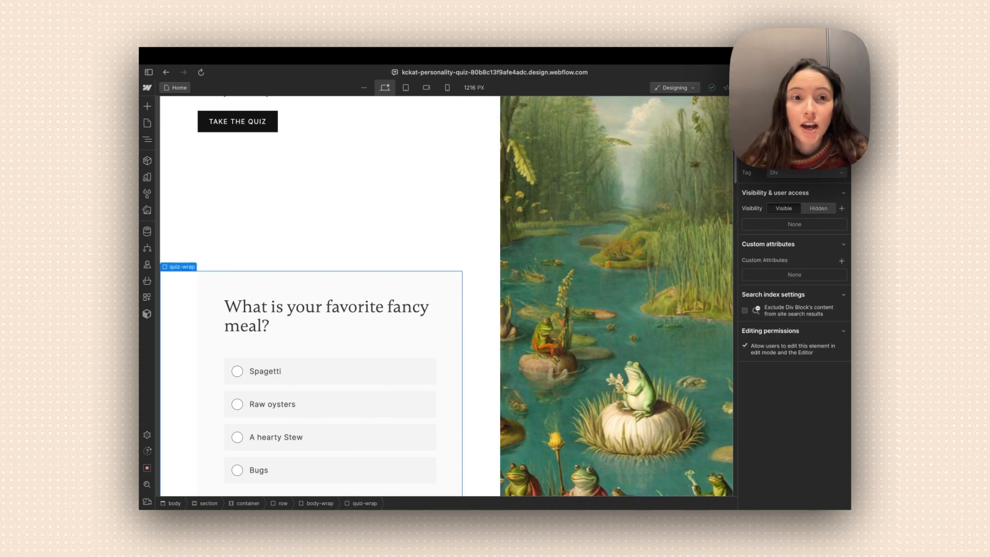
key("s")
key("super+Return")
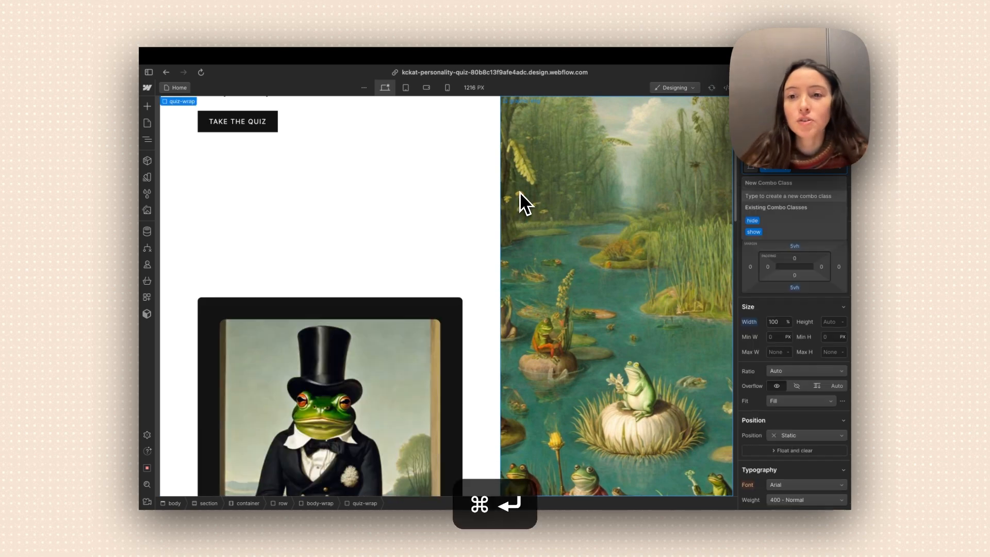
Hide all four result cards and the results-container by switching each one's combo class to hide.
left_click(255, 289)
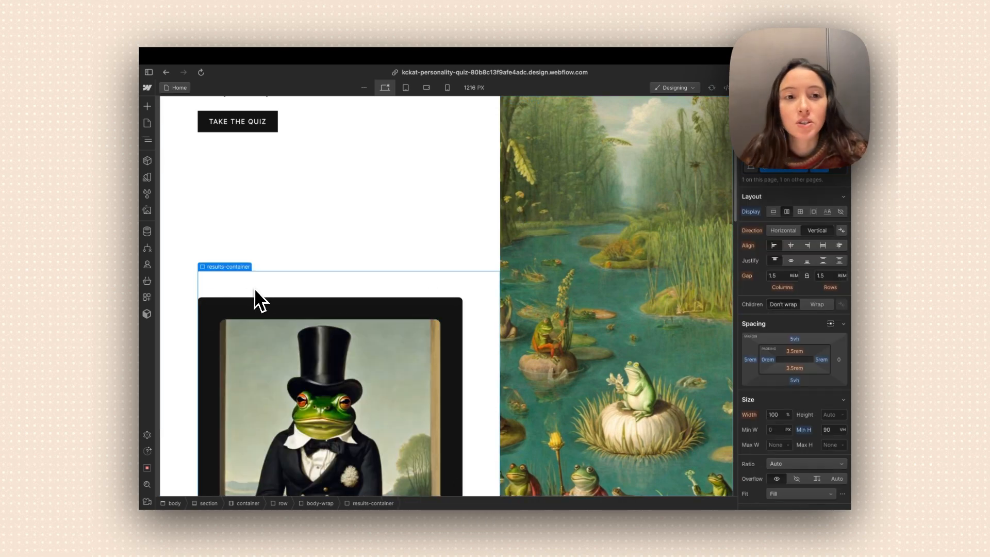
scroll(254, 288, "down", 6)
left_click(213, 279)
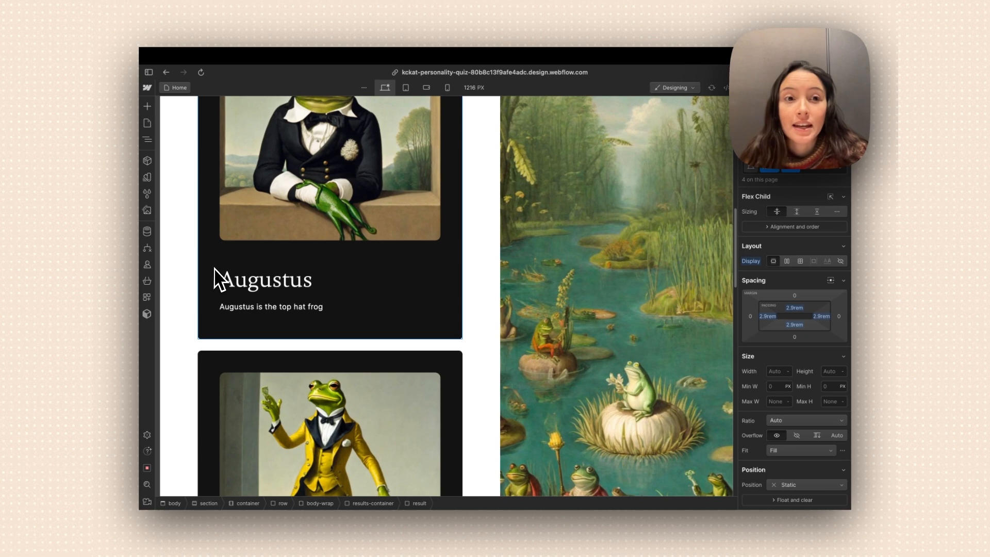
key("super+Return")
left_click(216, 394)
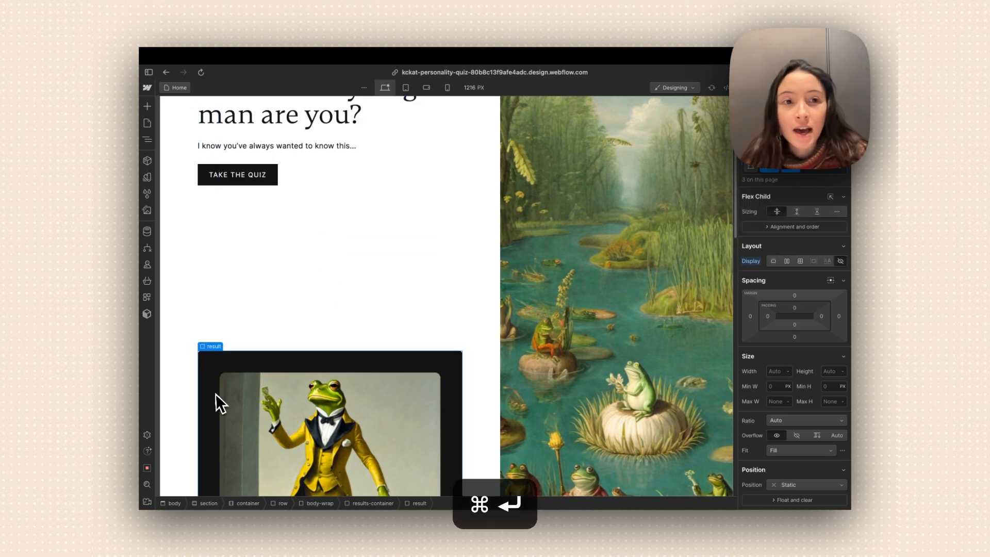
key("super+Return")
left_click(209, 309)
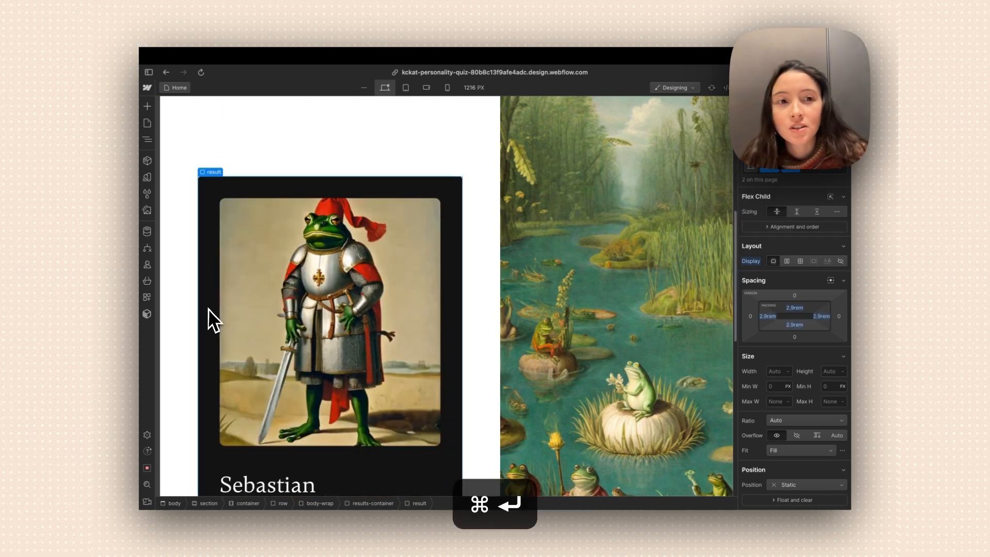
key("super+Return")
left_click(217, 351)
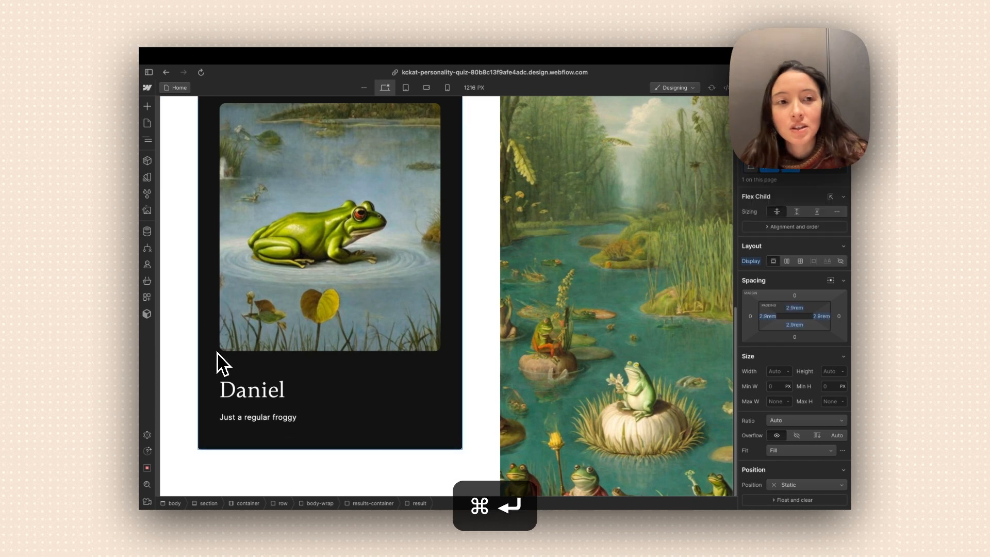
key("super+Return")
left_click(259, 324)
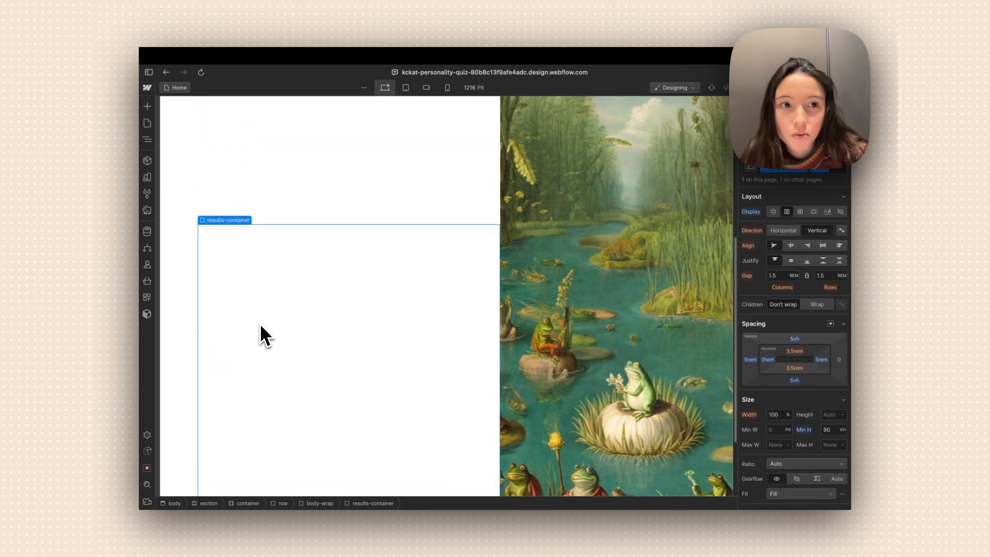
key("super+Return")
Select the Take the Quiz button and preview the page at the tablet and mobile breakpoints before returning to desktop.
left_click(253, 354)
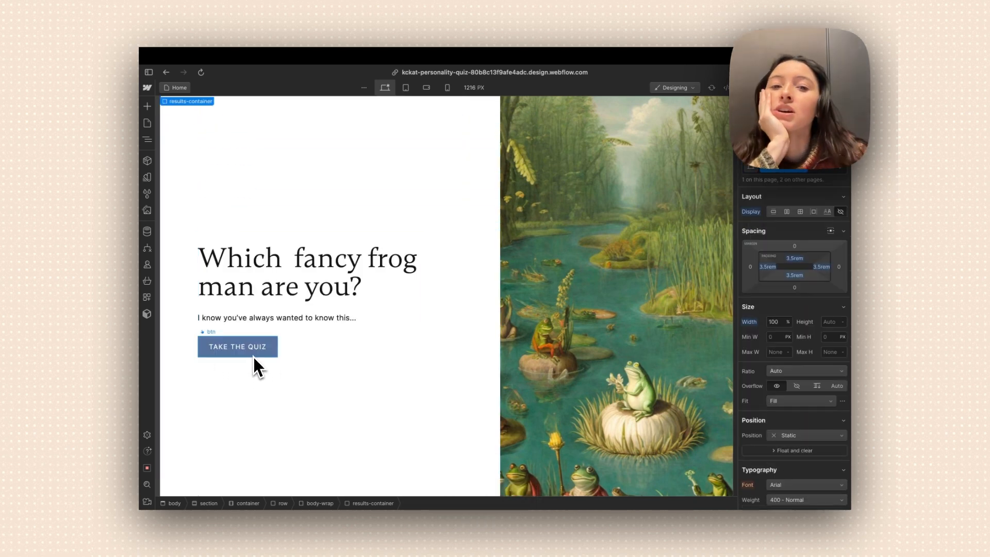
left_click(781, 104)
left_click(752, 104)
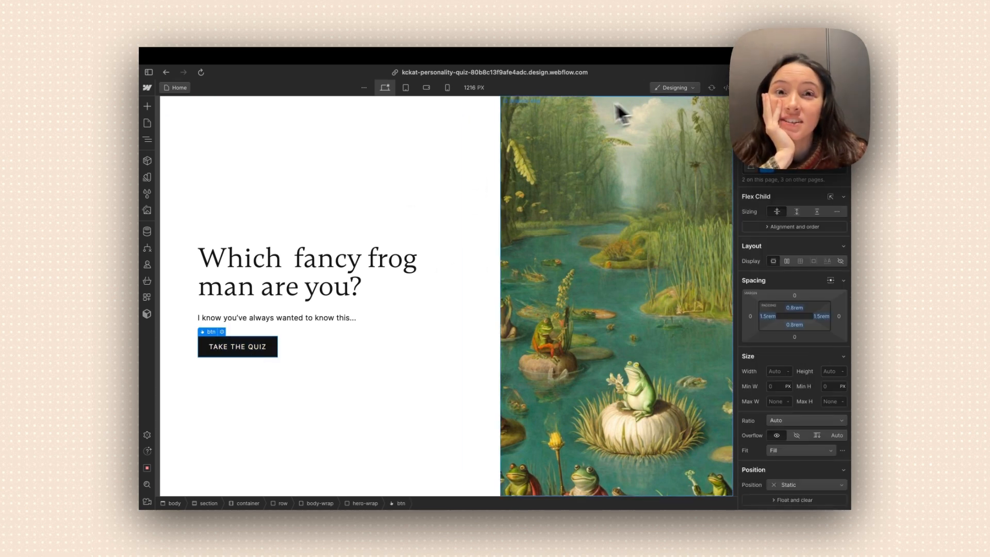
left_click(406, 87)
left_click(426, 89)
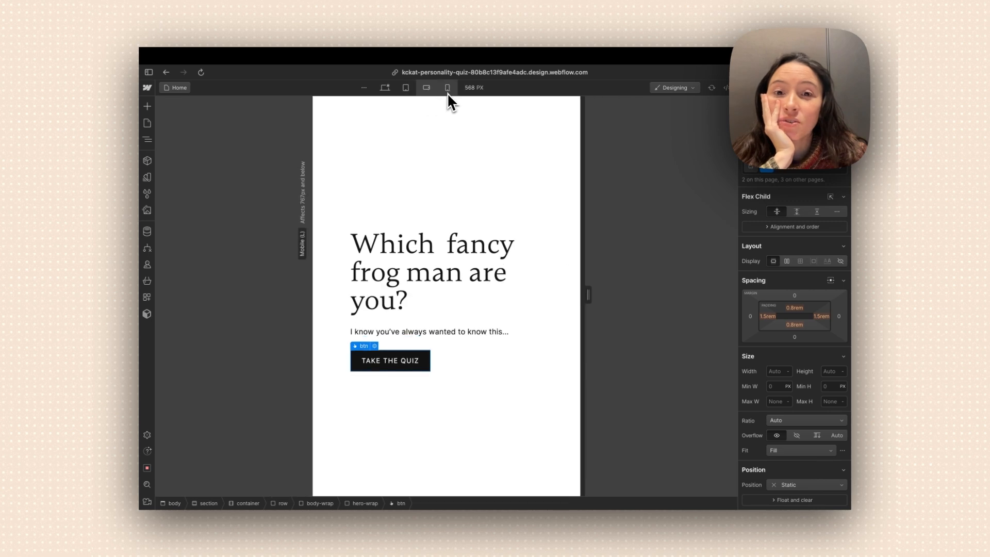
left_click(447, 90)
left_click(384, 88)
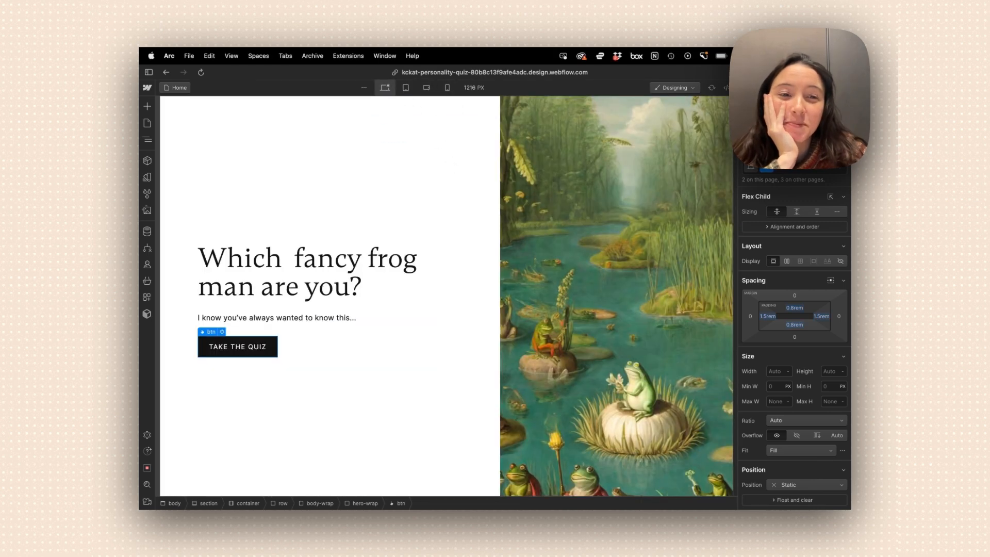
Publish the site to the staging domain and start the quiz on the live page.
left_click(827, 87)
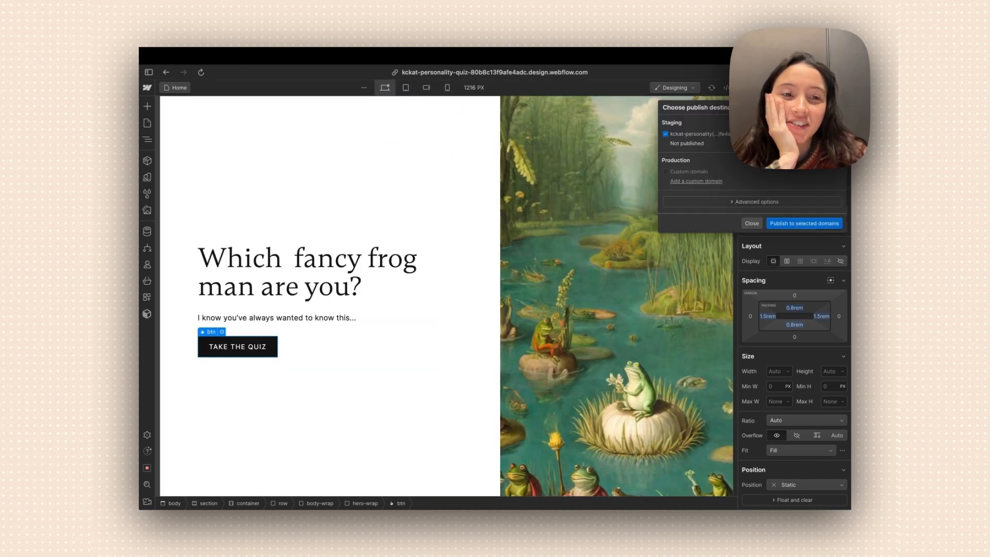
left_click(800, 225)
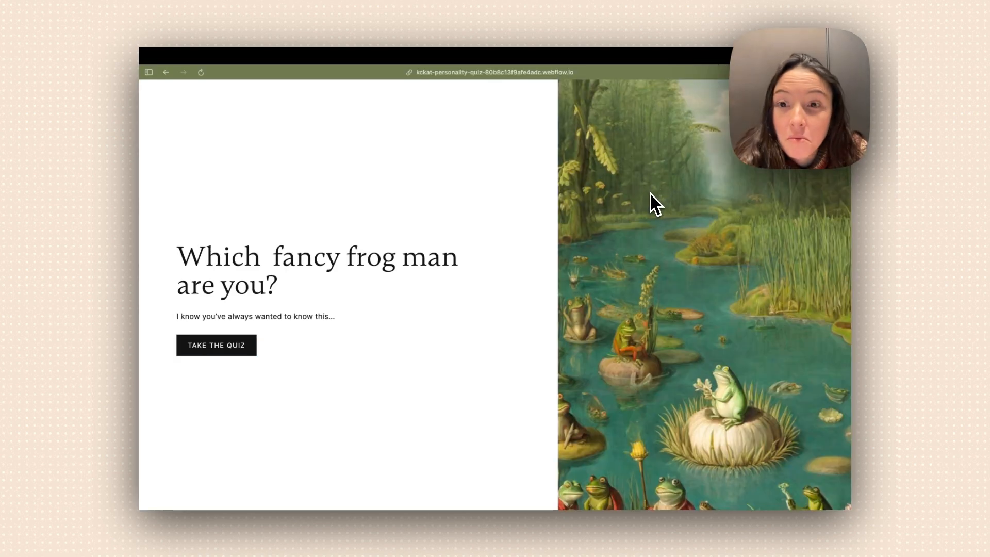
left_click(248, 350)
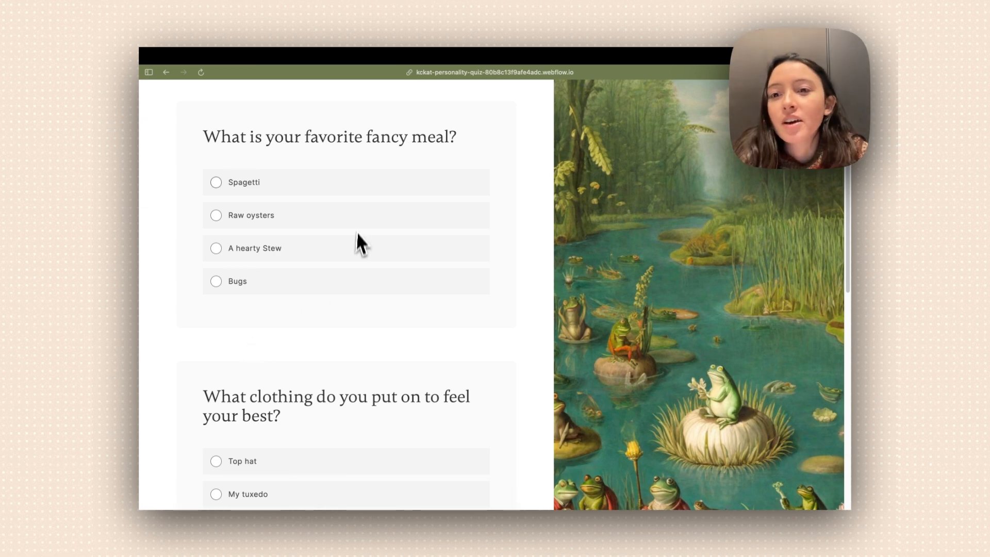
Test the published quiz by answering the questions, including 'A hearty Stew' and 'Top hat', and submit it.
left_click(247, 249)
scroll(250, 259, "down", 5)
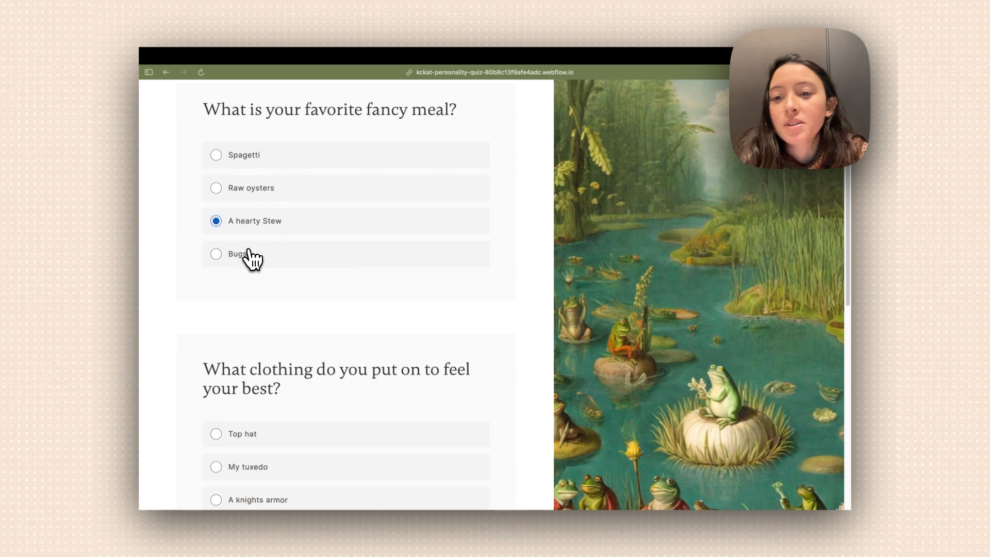
scroll(249, 259, "down", 5)
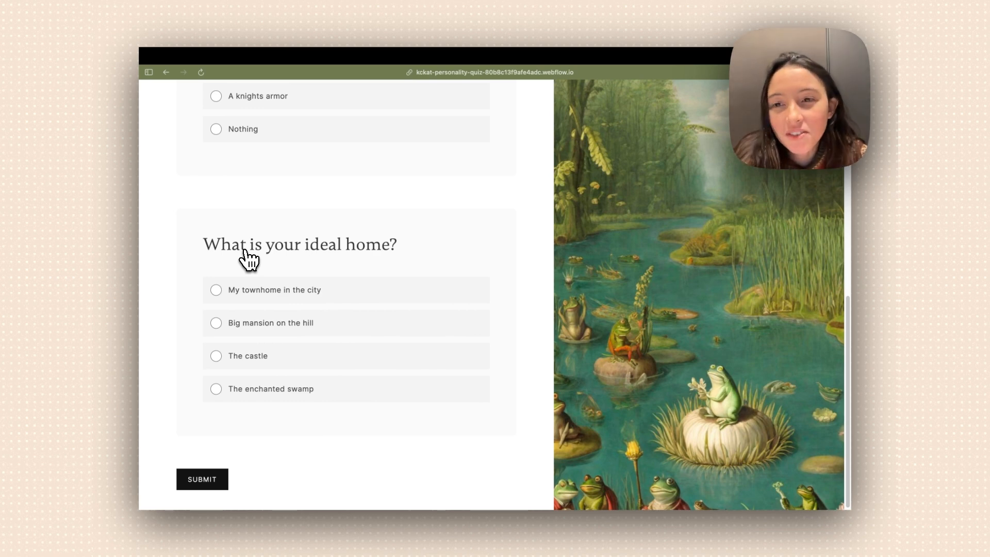
scroll(246, 252, "up", 5)
scroll(245, 260, "down", 4)
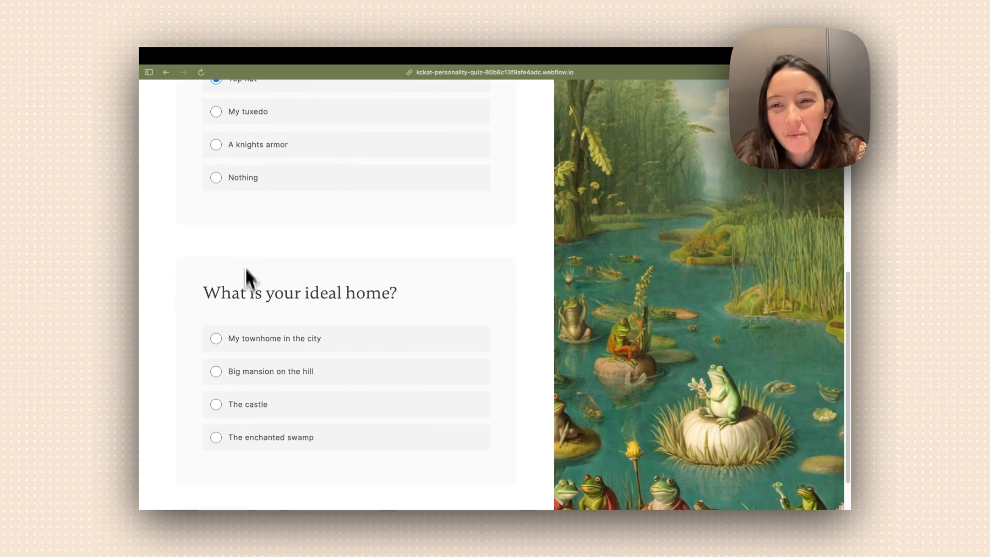
scroll(256, 349, "down", 2)
left_click(209, 477)
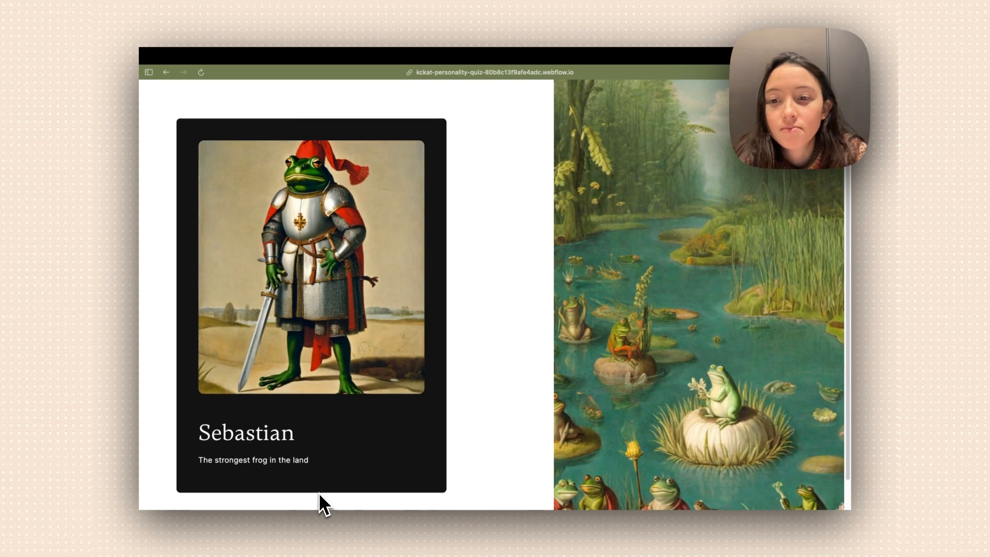
Switch back to the Webflow project, select the results-container and change its combo class to show.
mouse_move(147, 295)
left_click(196, 323)
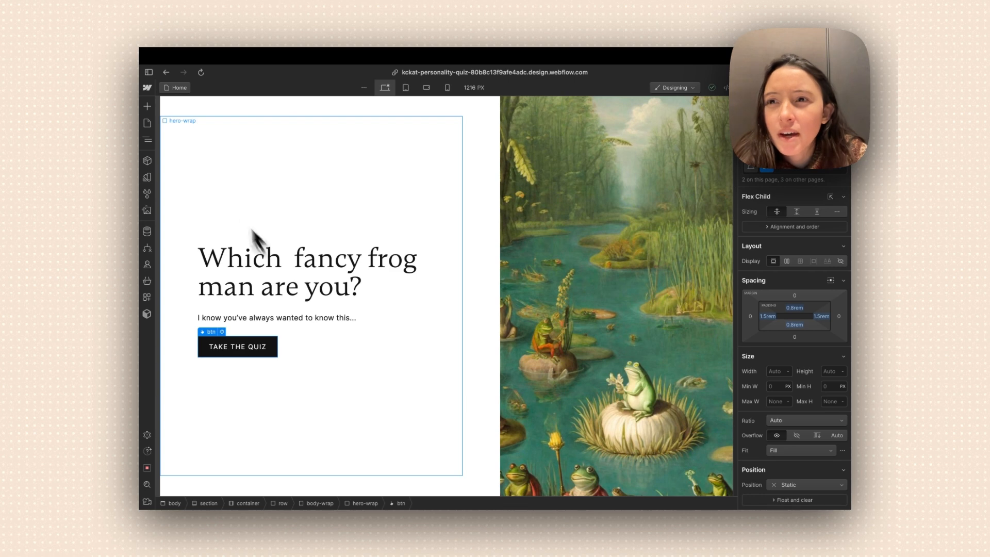
key("p")
left_click(147, 140)
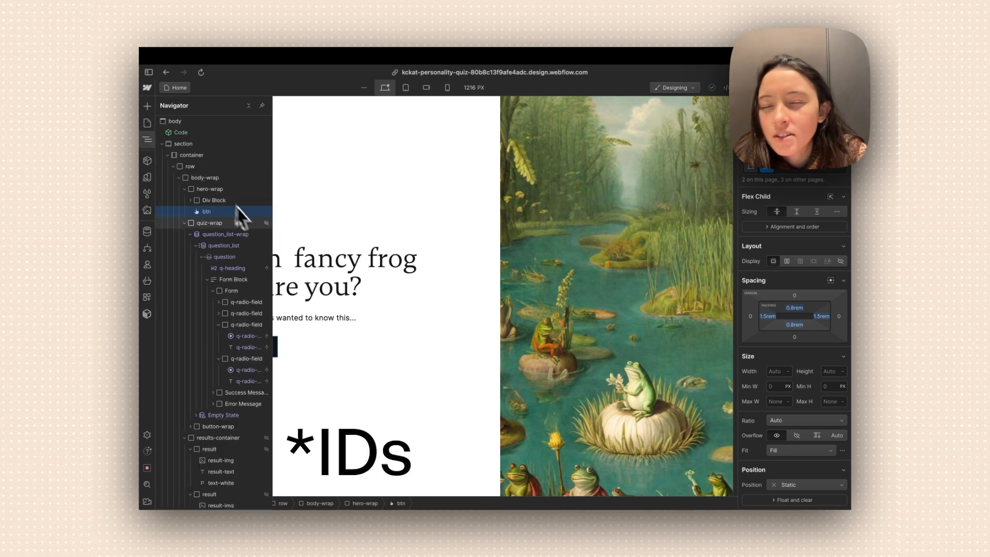
scroll(181, 272, "down", 5)
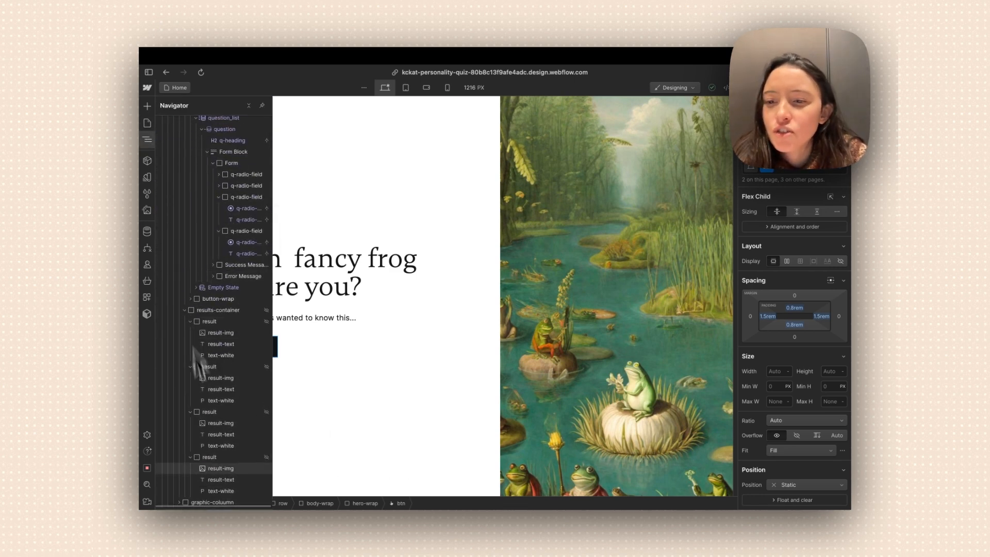
left_click(229, 310)
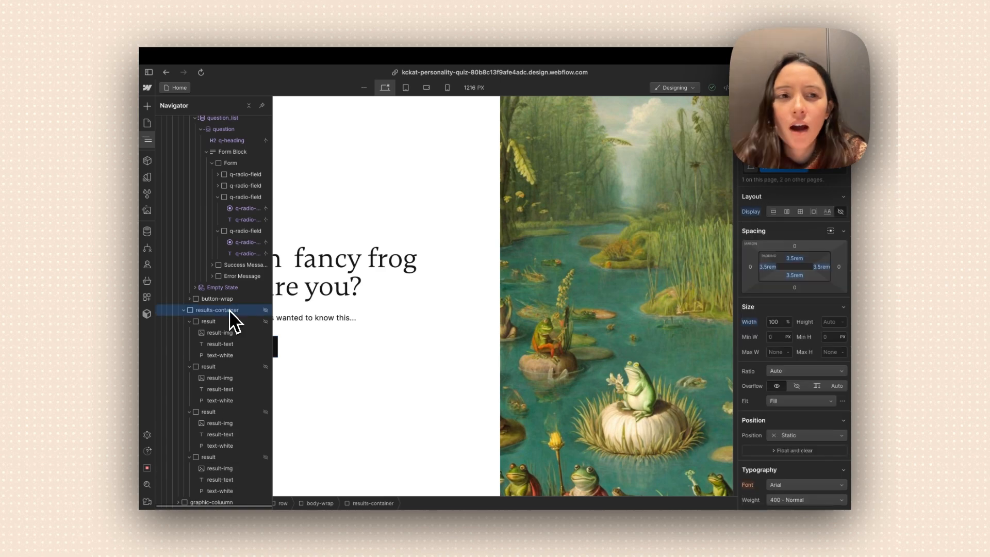
key("super+Return")
key("Down")
key("Return")
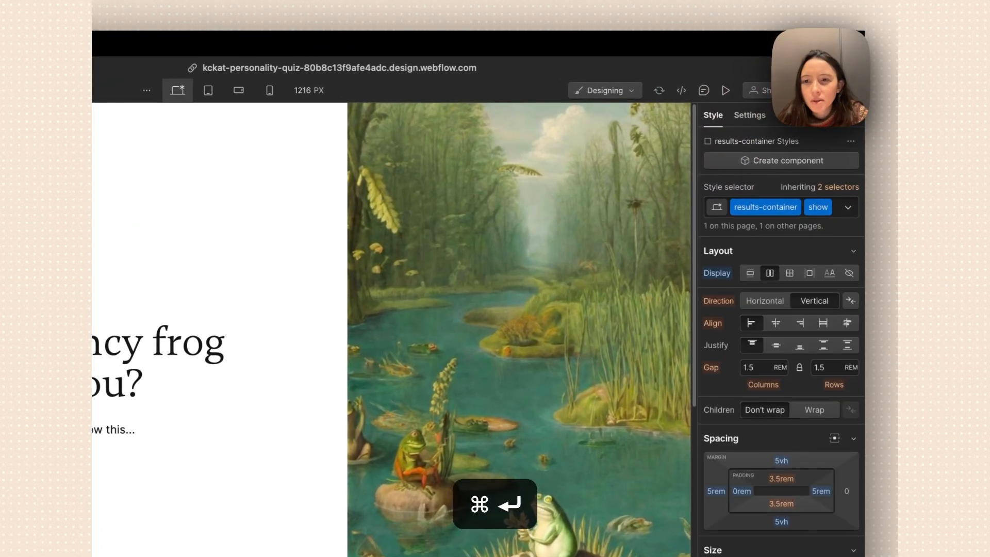
Replace the hide combo class with show on the result cards inside the results-container.
key("super+Return")
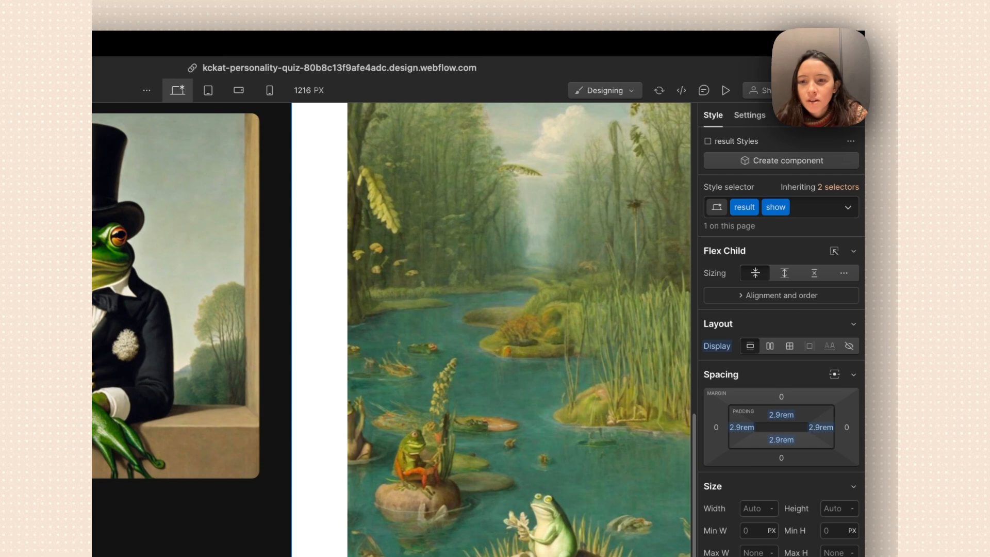
key("super+Return")
key("Down")
key("Return")
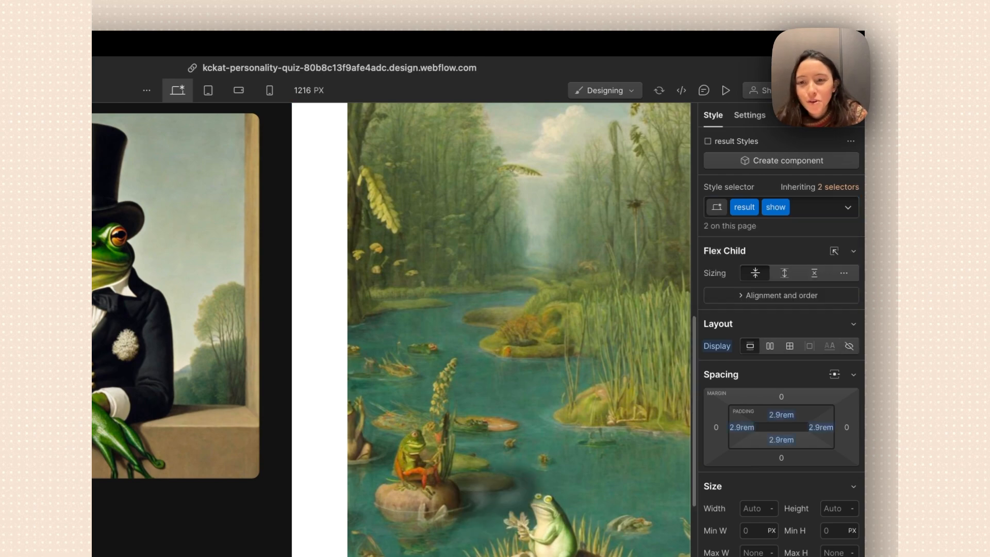
key("super+Return")
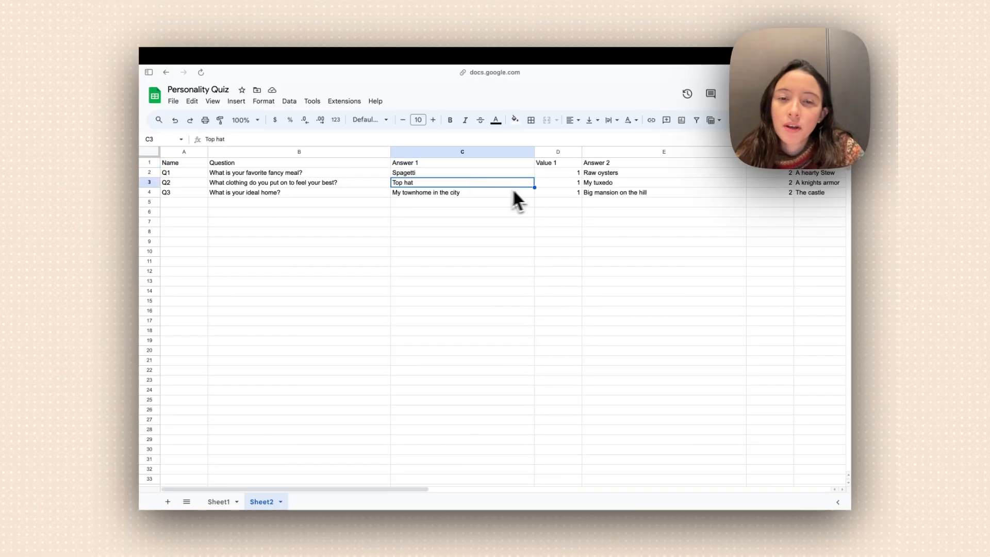
Review the values assigned to each answer on Sheet2 of the Personality Quiz spreadsheet.
left_click(540, 190)
left_click(546, 174)
scroll(545, 173, "right", 5)
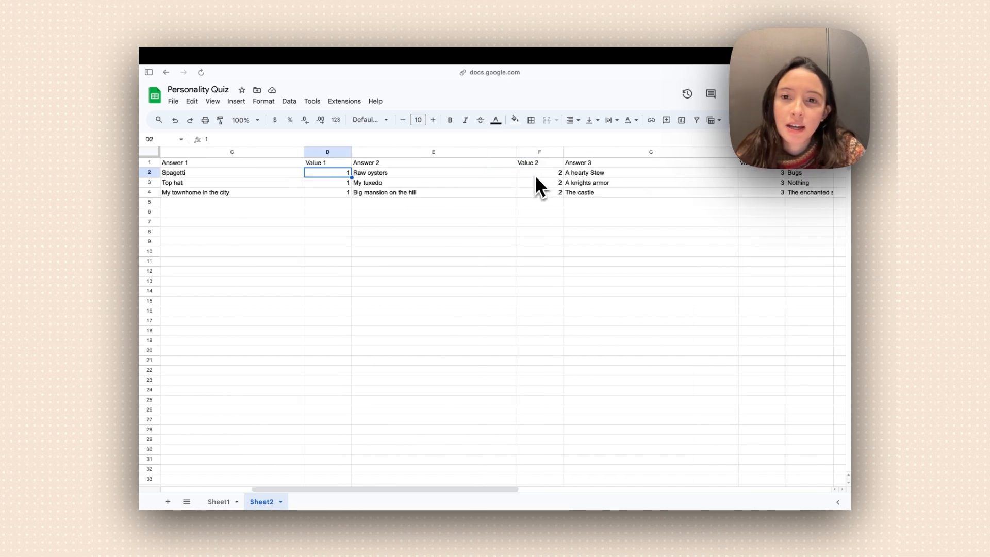
left_click(488, 183)
left_click_drag(520, 174, 531, 190)
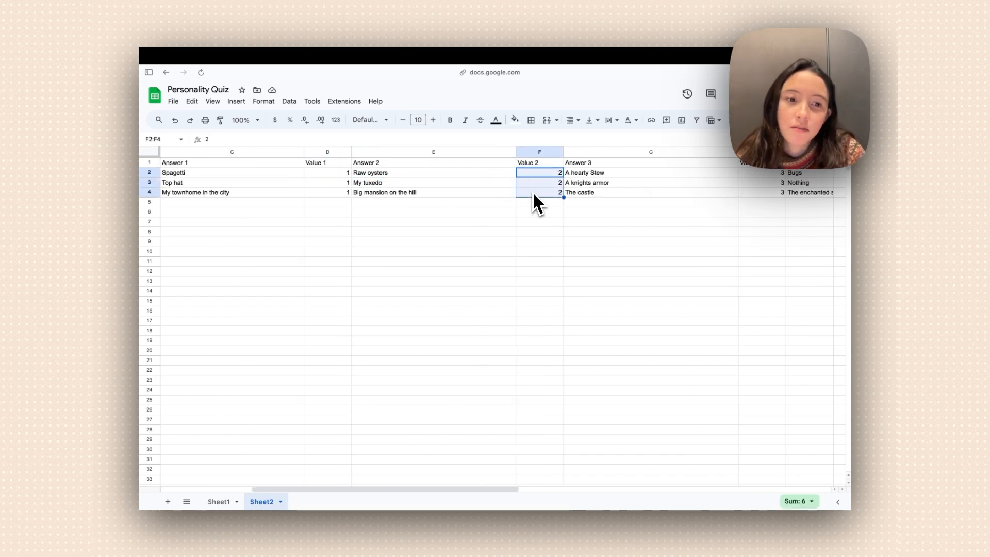
left_click_drag(609, 183, 663, 191)
Switch to the Webflow project and check the Daniel and Sebastian result cards' IDs against the answer values in the spreadsheet.
mouse_move(157, 275)
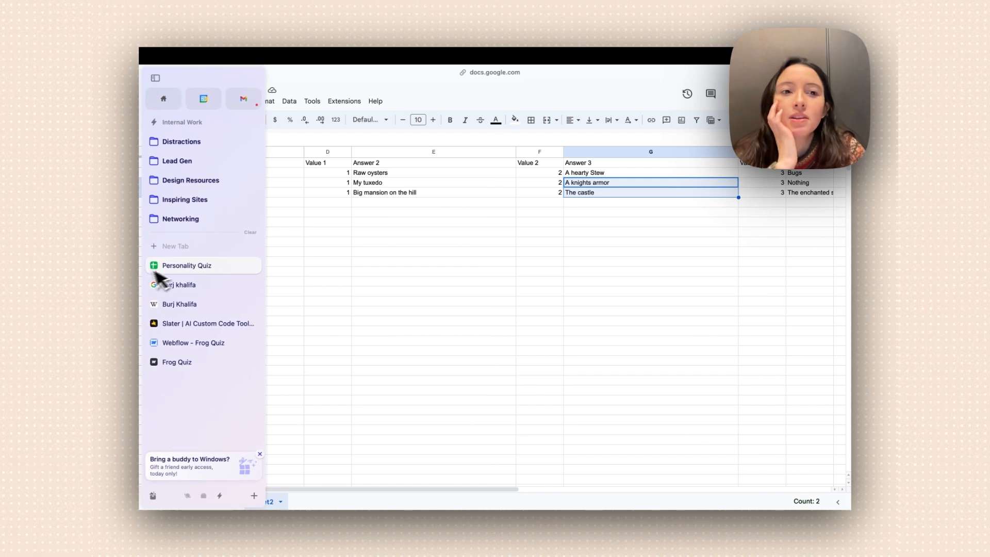
left_click(187, 343)
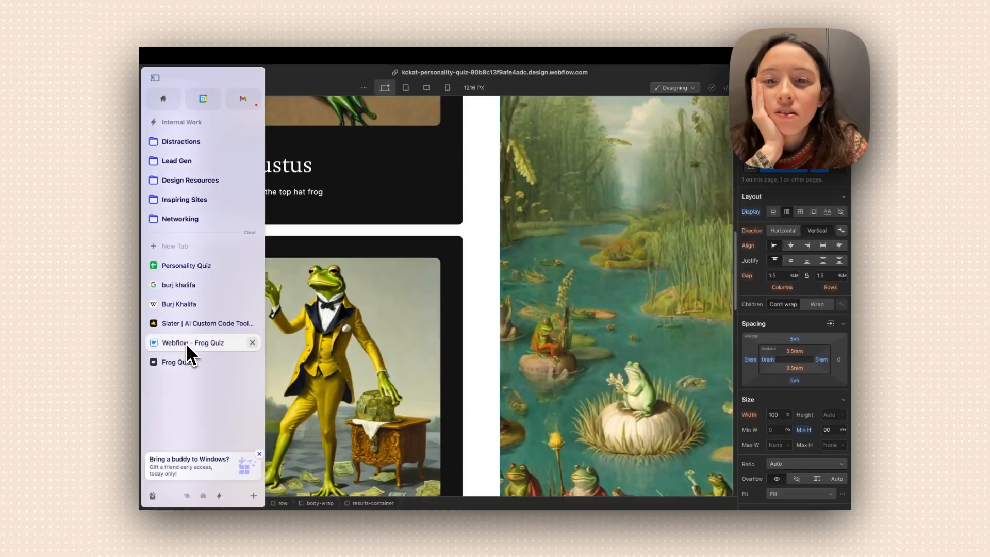
scroll(431, 284, "down", 6)
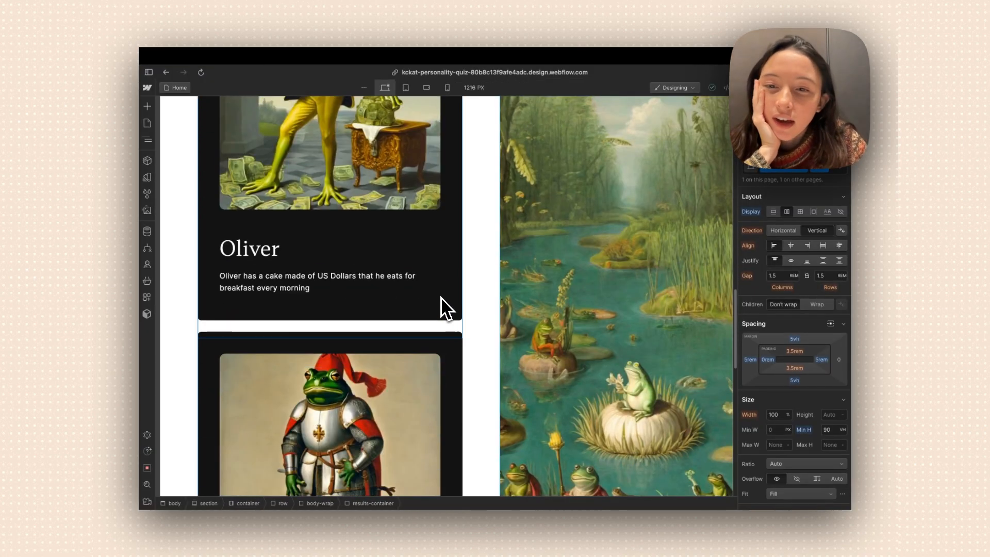
scroll(441, 298, "down", 8)
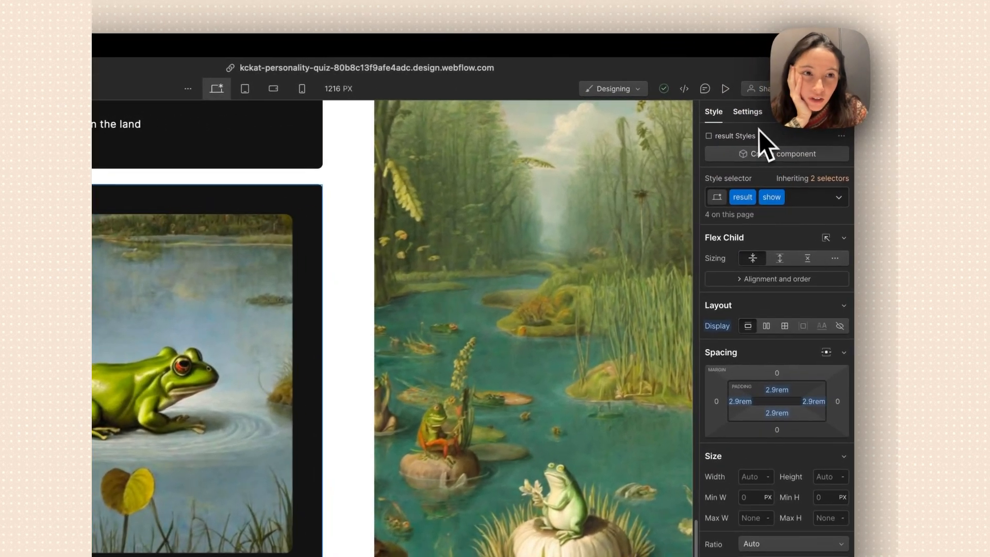
left_click(774, 105)
scroll(372, 358, "up", 5)
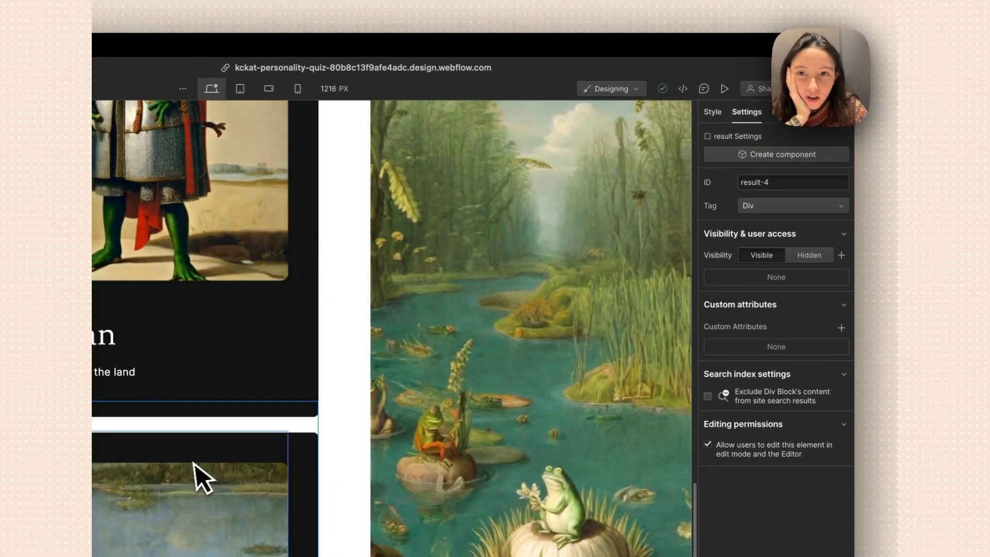
scroll(201, 477, "up", 3)
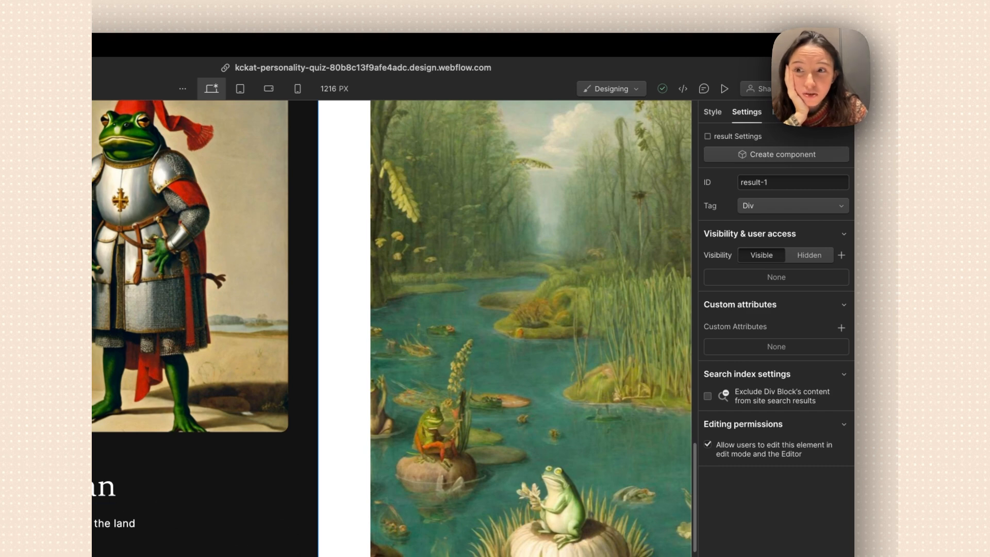
key("ctrl+Tab")
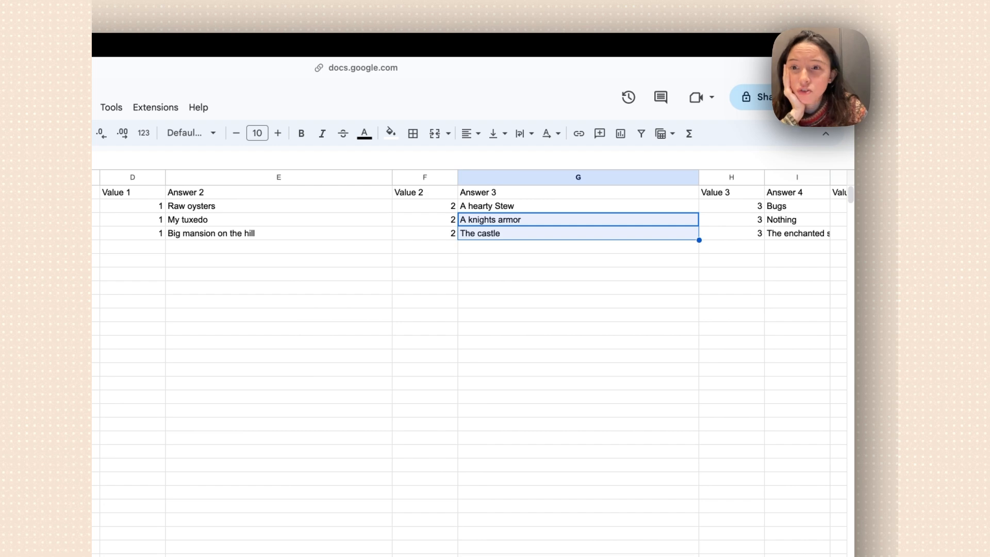
key("ctrl+shift+Tab")
Set the Sebastian result card's ID to result-3.
left_click(787, 183)
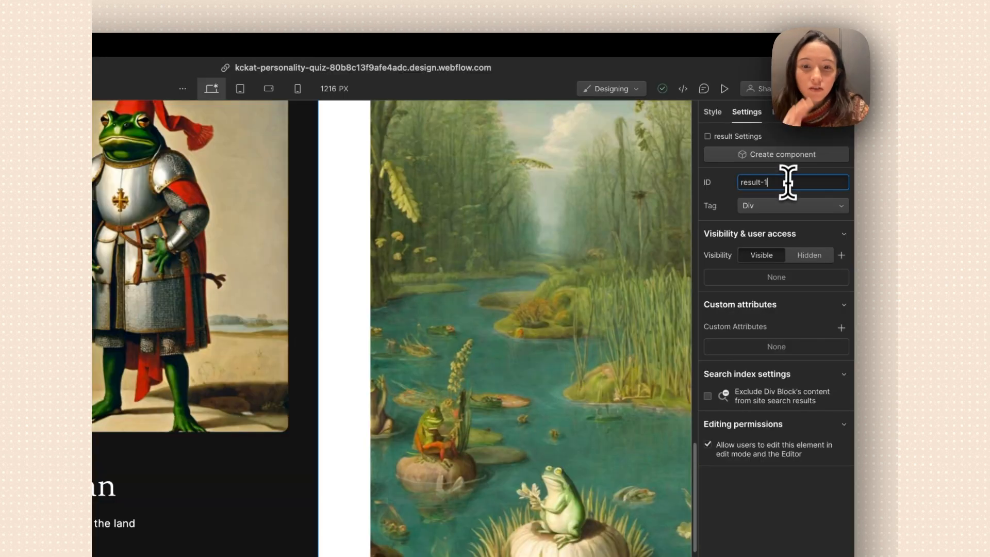
type("2")
key("Return")
Select the Augustus result card and set its ID to result-1.
scroll(305, 311, "up", 5)
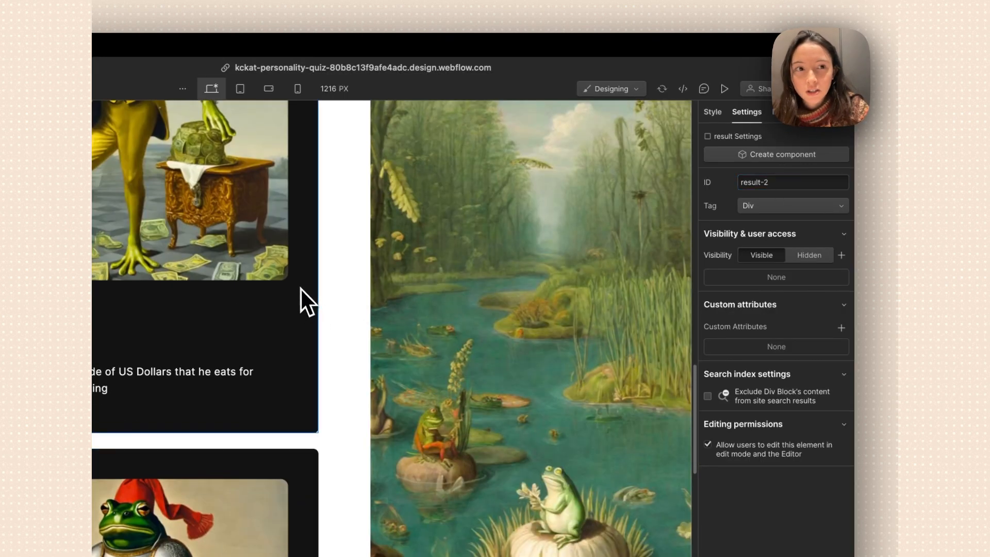
scroll(305, 296, "up", 5)
left_click(299, 188)
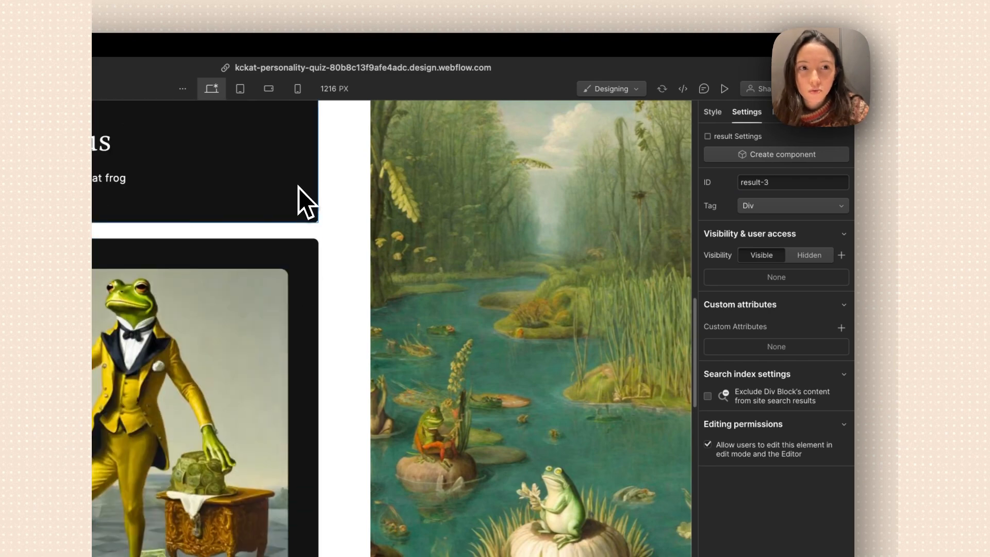
left_click(791, 182)
key("BackSpace")
type("1")
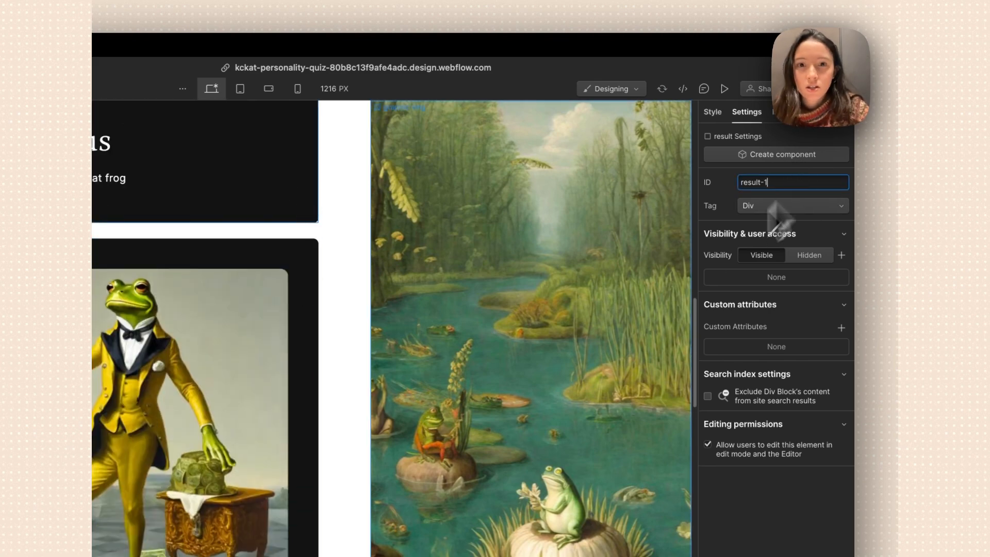
key("Return")
Look over the remaining result cards, switch to the published Frog Quiz and start the quiz.
scroll(310, 253, "up", 5)
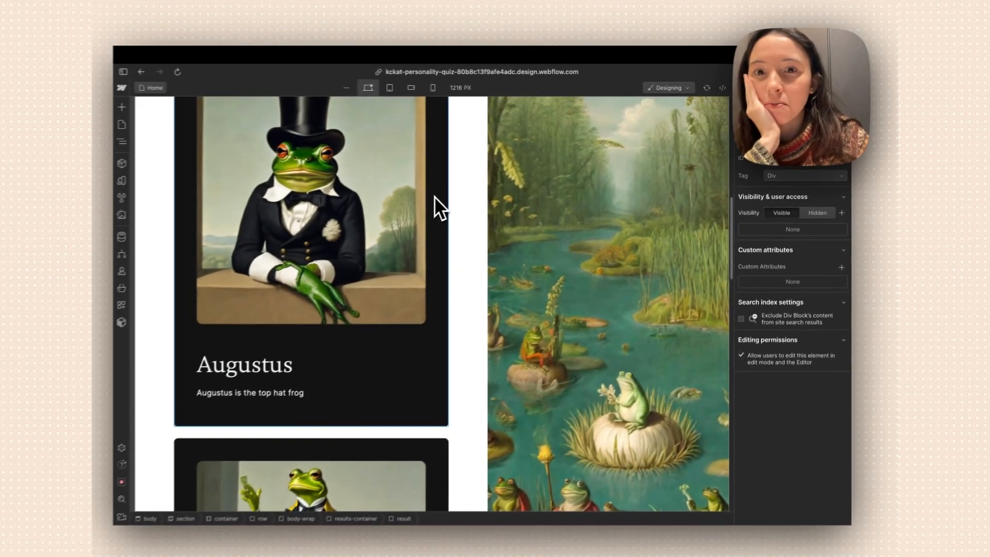
scroll(434, 196, "down", 10)
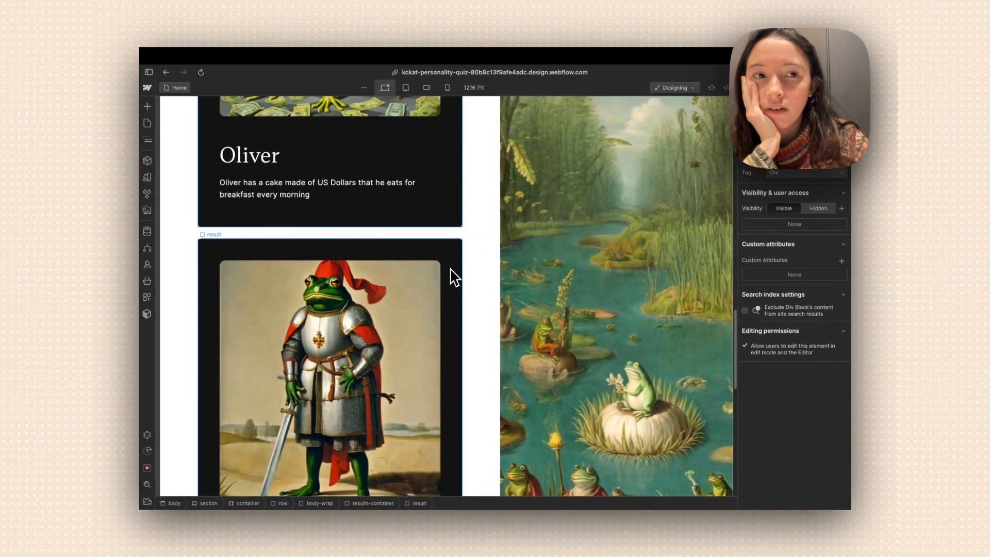
scroll(452, 277, "down", 5)
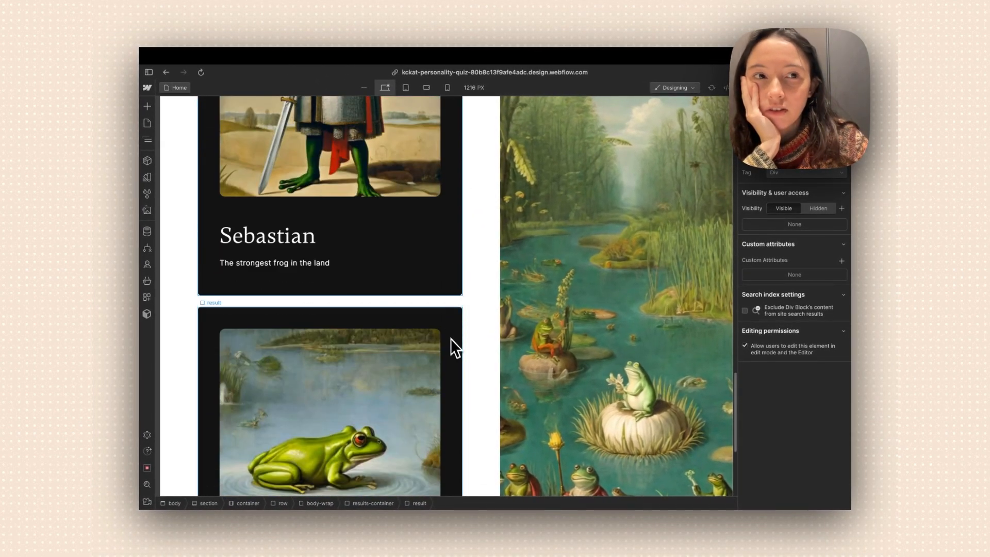
key("super+Return")
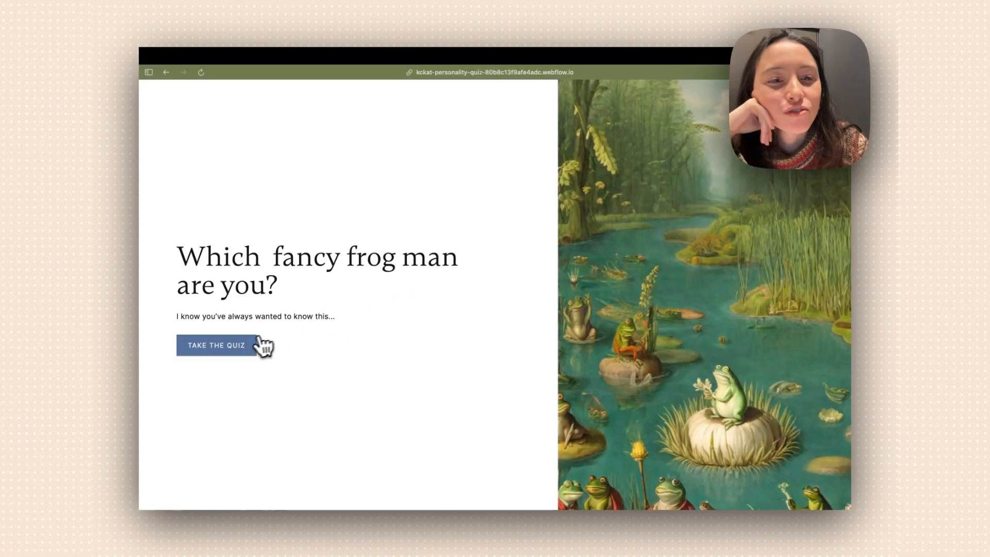
left_click(247, 344)
scroll(331, 248, "down", 2)
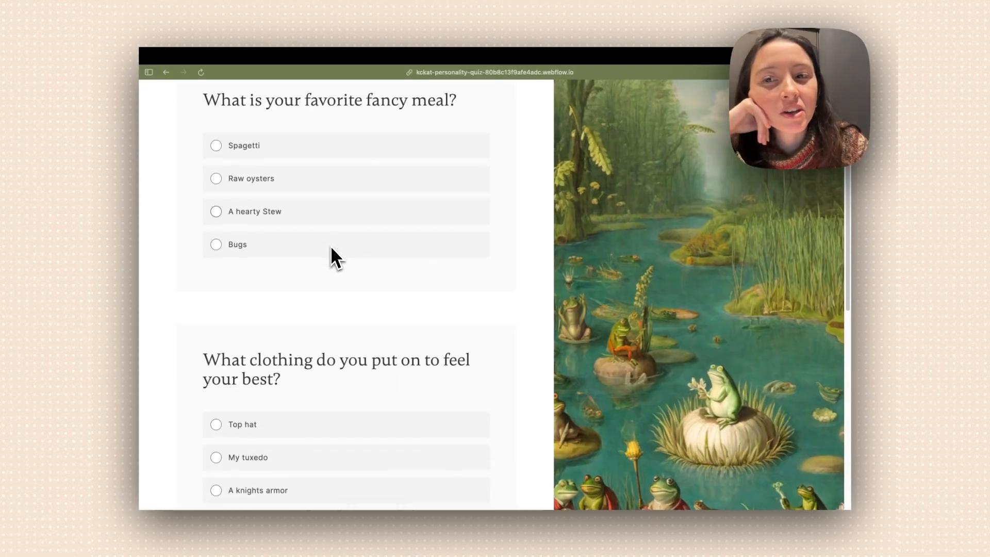
scroll(331, 247, "up", 2)
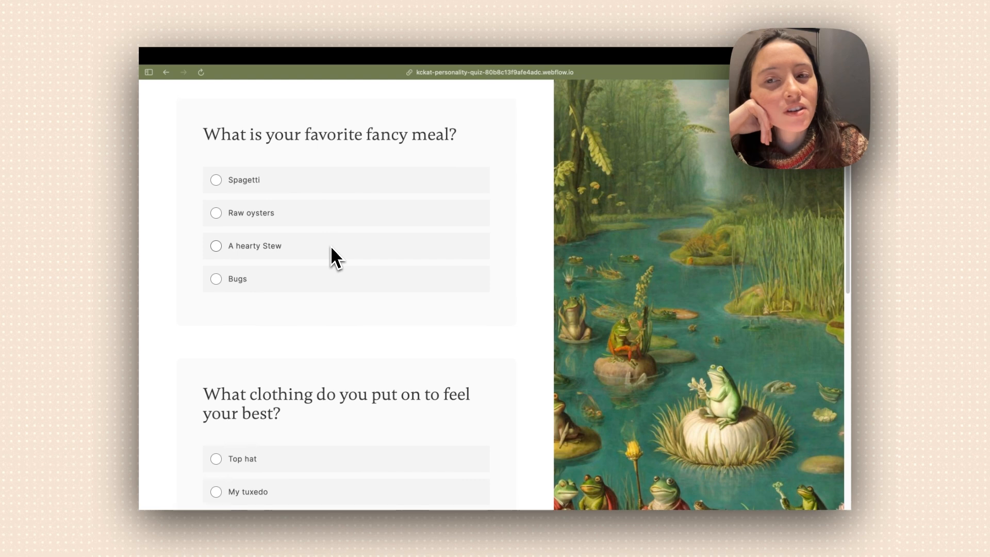
Answer the quiz with 'Bugs', 'Nothing' and 'The enchanted swamp', submit it and view the resulting card.
left_click(265, 277)
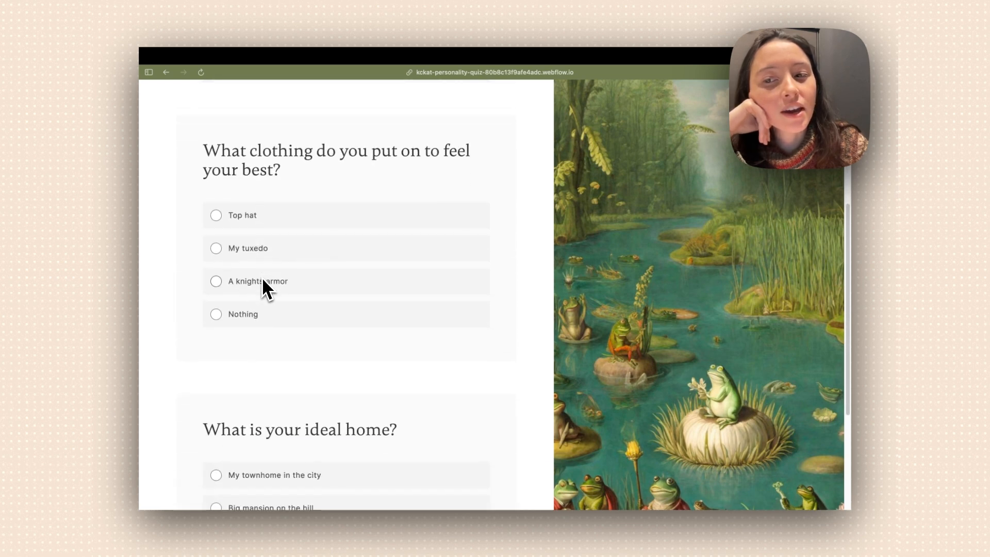
left_click(253, 317)
scroll(276, 281, "down", 4)
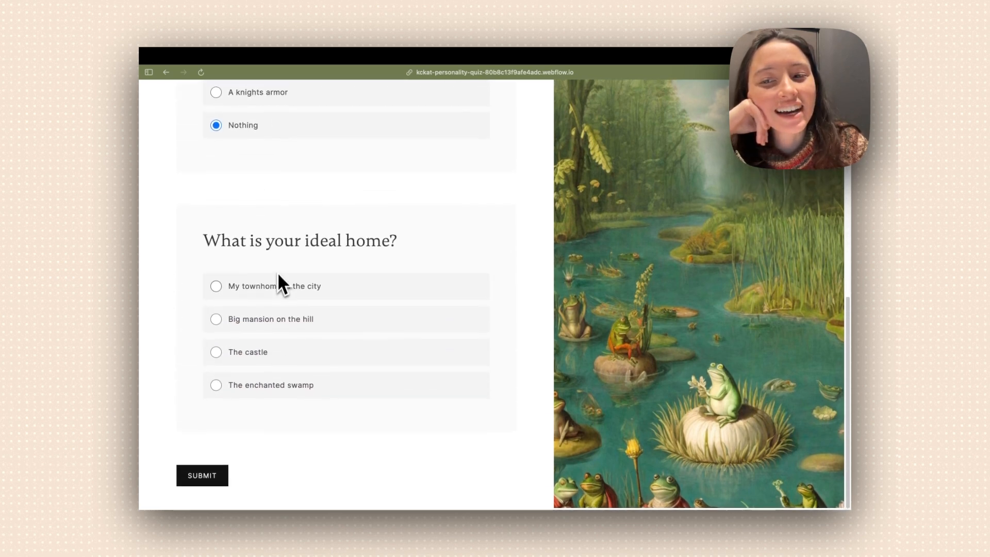
left_click(260, 389)
scroll(259, 401, "up", 8)
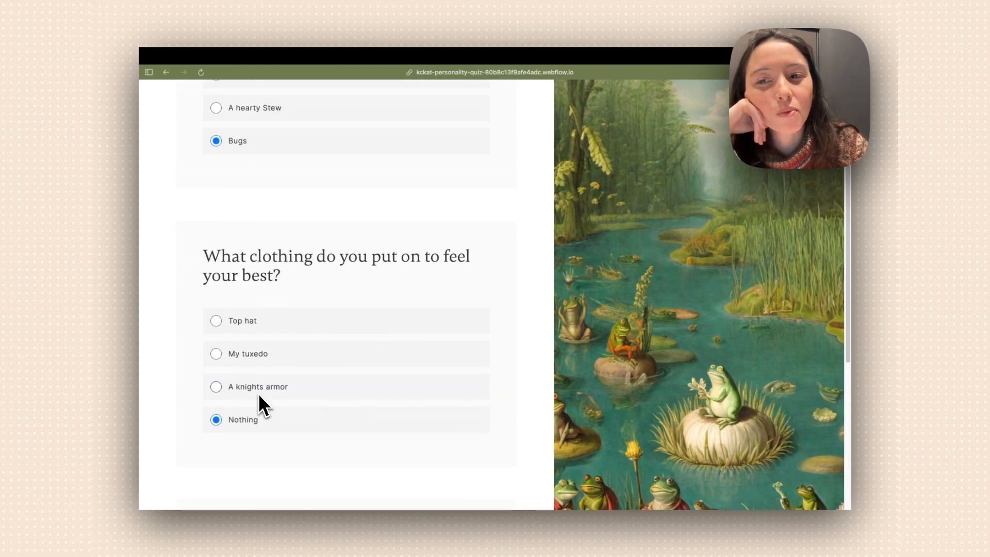
scroll(318, 332, "down", 8)
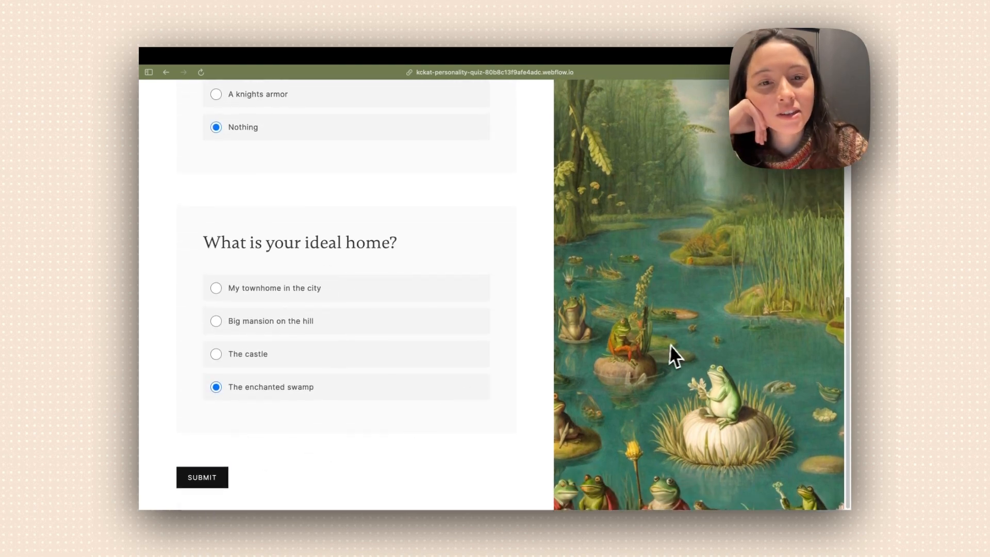
left_click(207, 480)
scroll(341, 300, "down", 2)
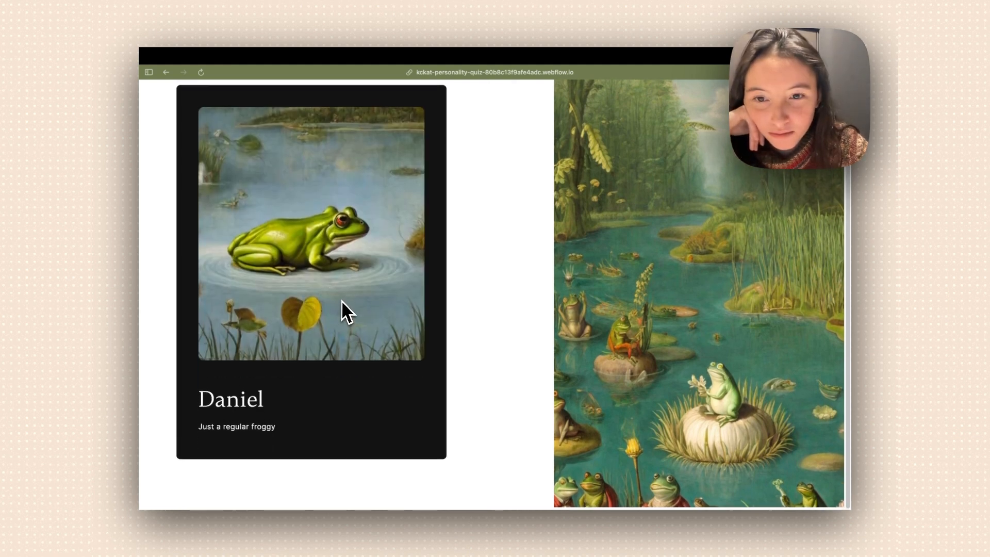
scroll(341, 300, "up", 2)
Reload the quiz and submit it with the mixed answers 'Spagetti', 'My tuxedo' and 'The enchanted swamp'.
key("super+r")
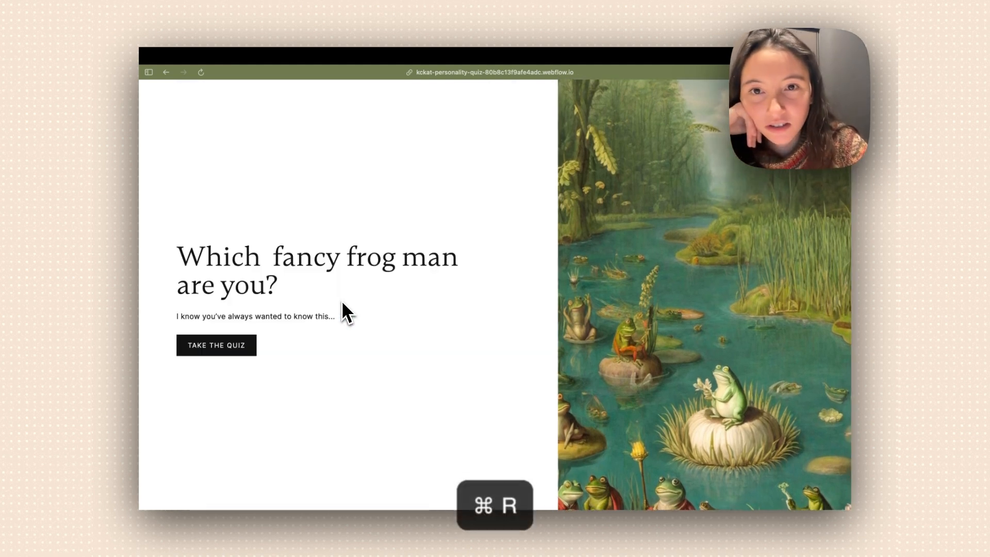
left_click(240, 346)
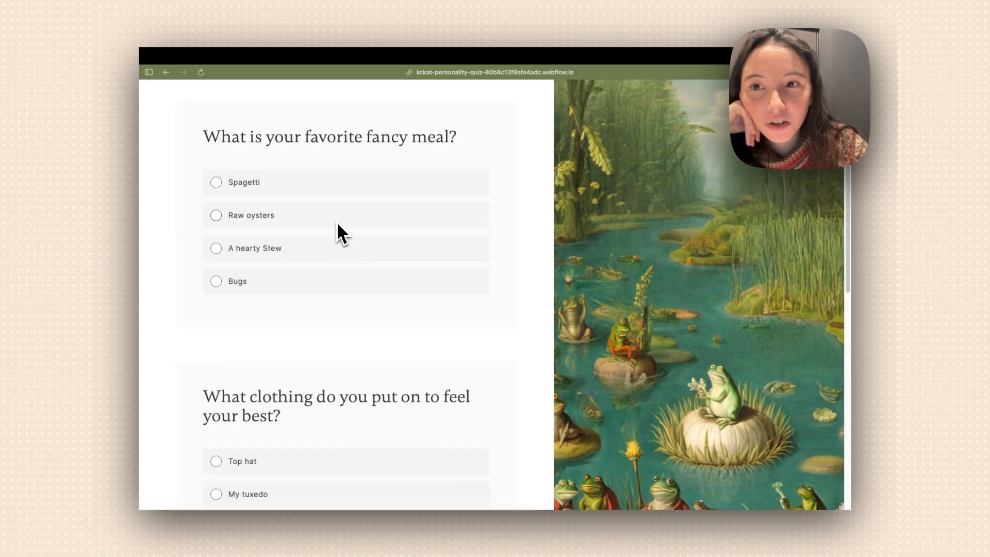
left_click(314, 182)
left_click(267, 278)
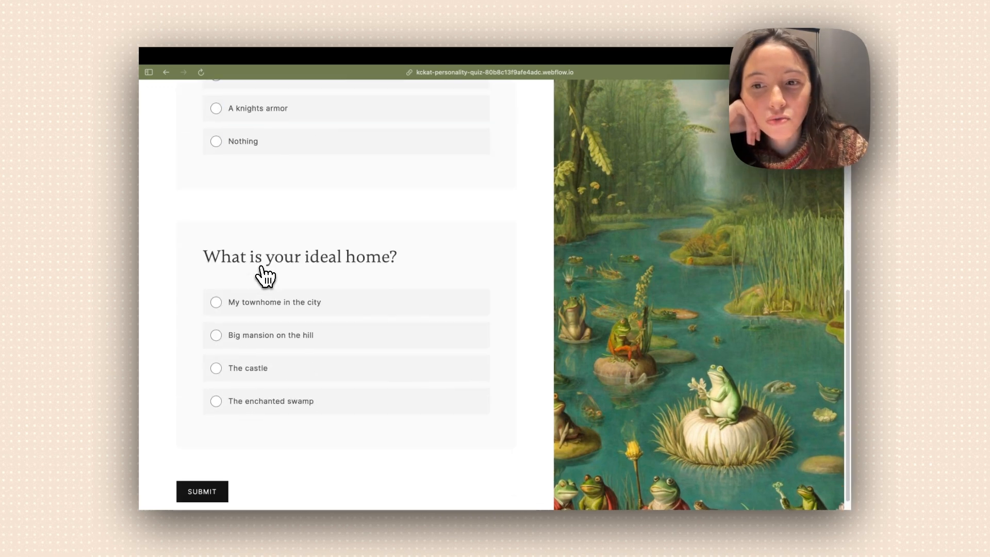
left_click(271, 388)
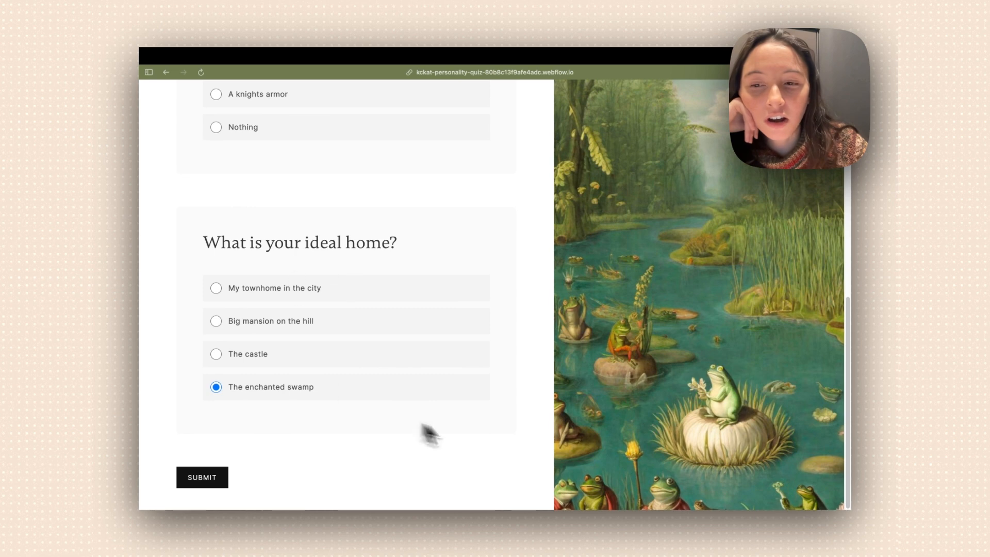
left_click(222, 479)
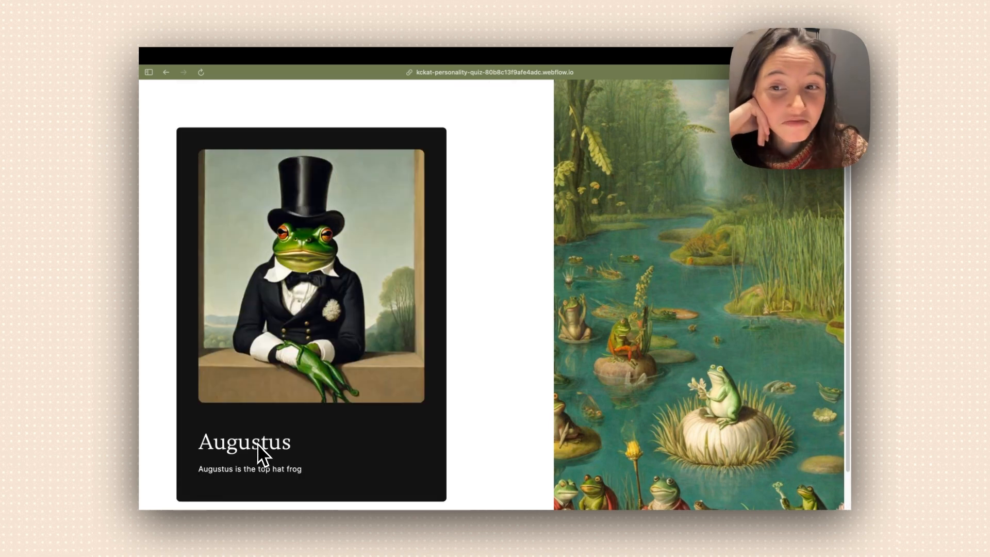
Inspect the Augustus result card in the developer tools and examine the answer array logged in the console.
right_click(254, 457)
left_click(281, 503)
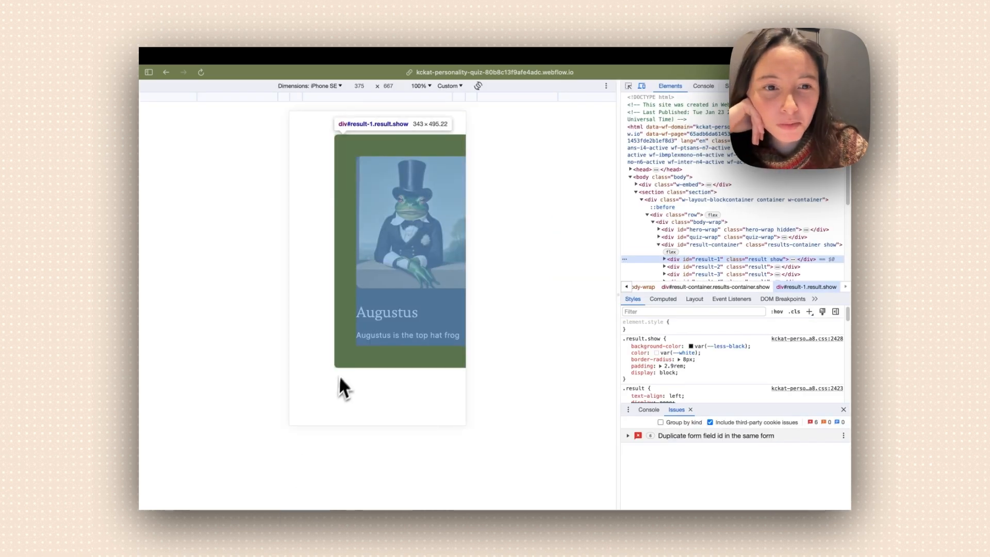
left_click(712, 86)
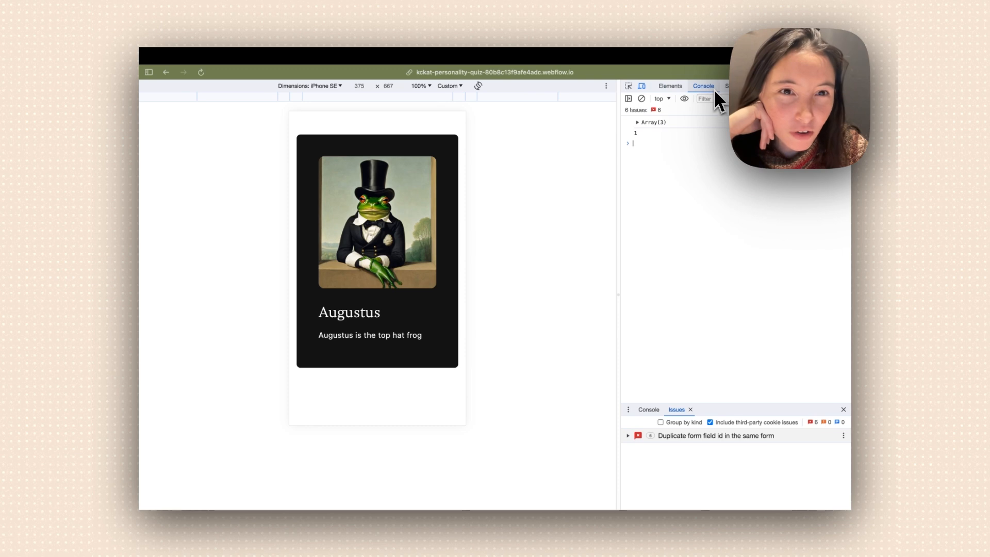
left_click(637, 123)
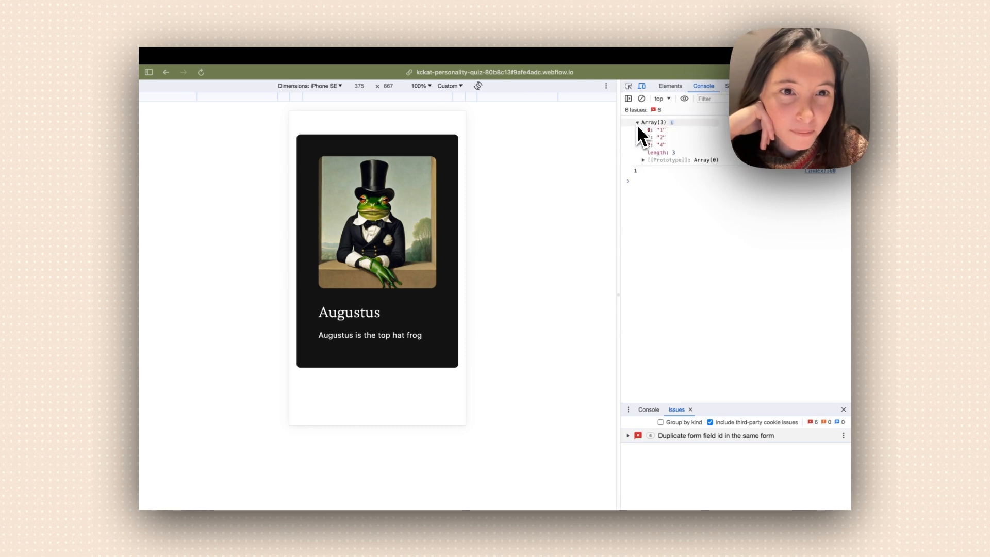
left_click(637, 123)
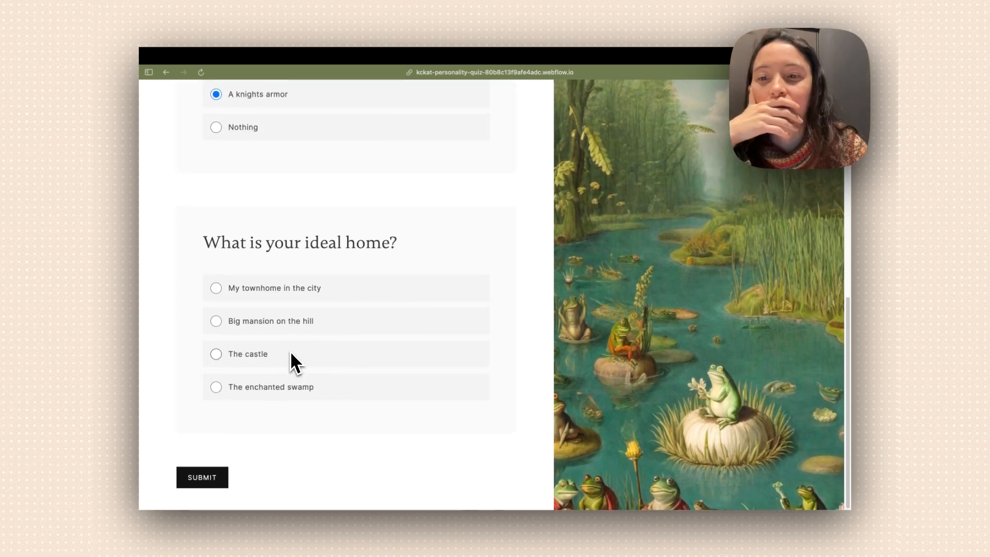
Complete the quiz with 'A knights armor' and 'The castle', submit it, view the result and reload the page.
left_click(292, 354)
left_click(209, 483)
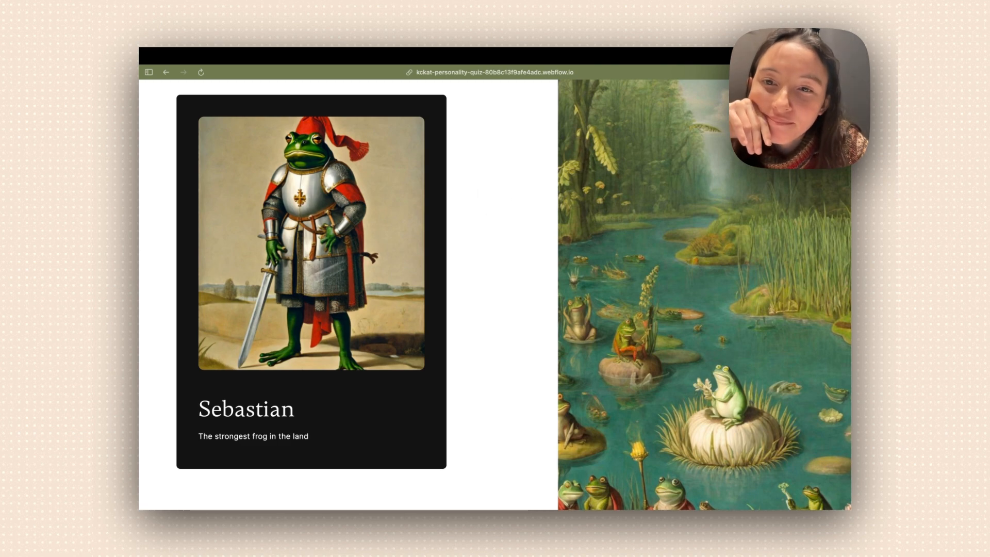
key("super+r")
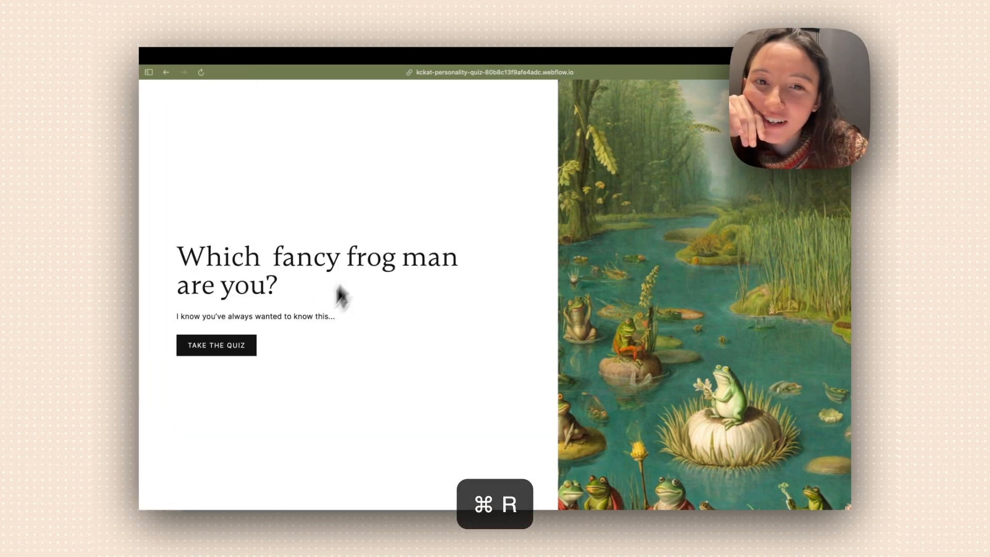
Close the publish options in the Webflow project and return to the published quiz to view the Sebastian result card.
mouse_move(140, 350)
left_click(201, 343)
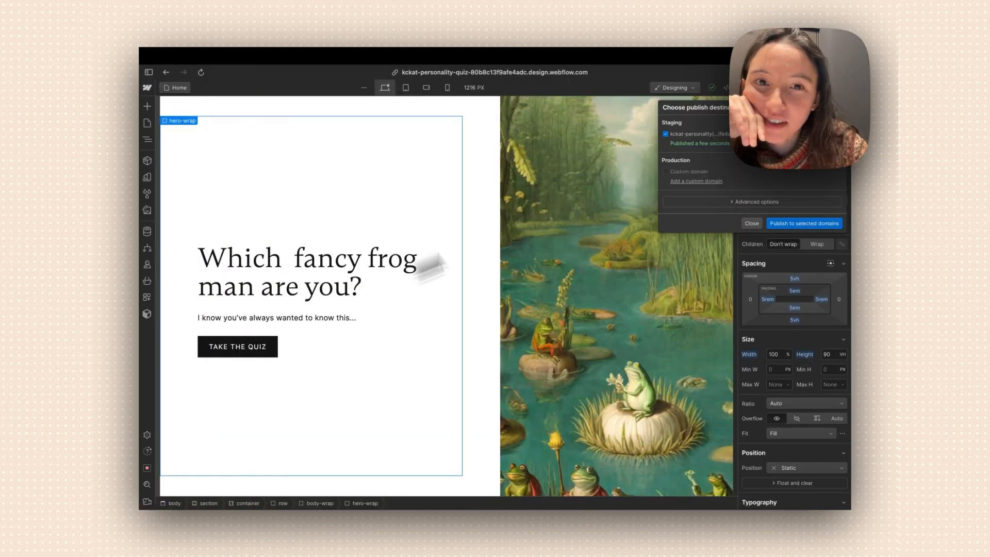
left_click(563, 186)
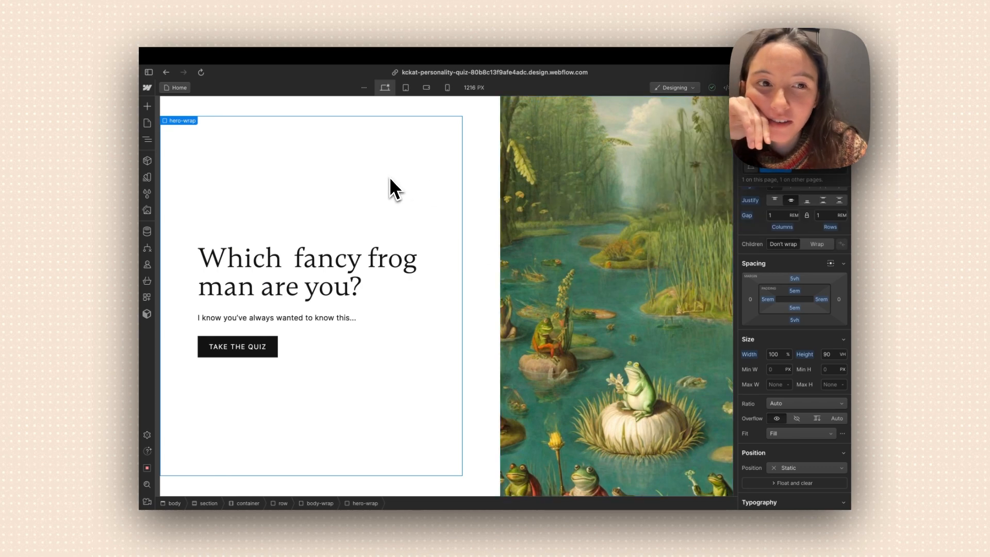
mouse_move(140, 242)
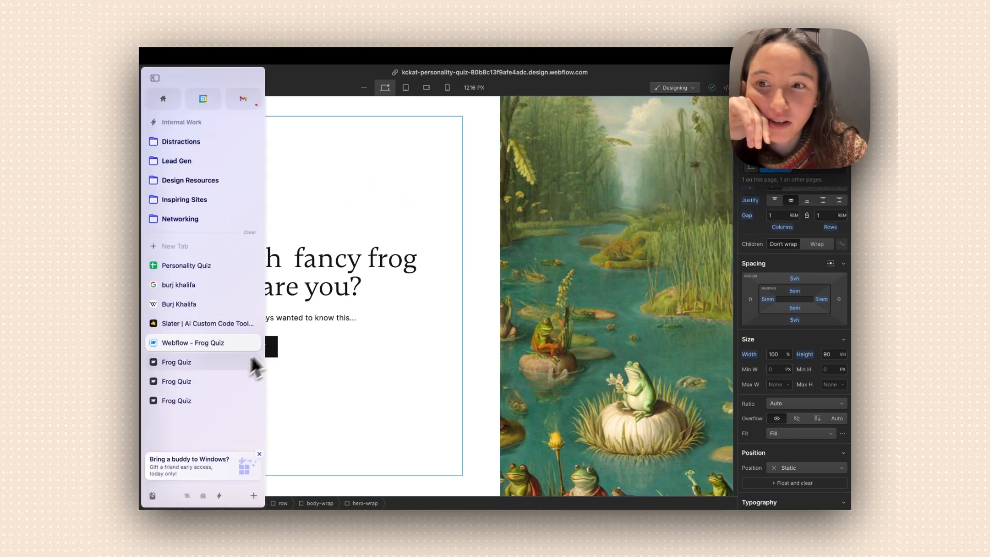
left_click(202, 363)
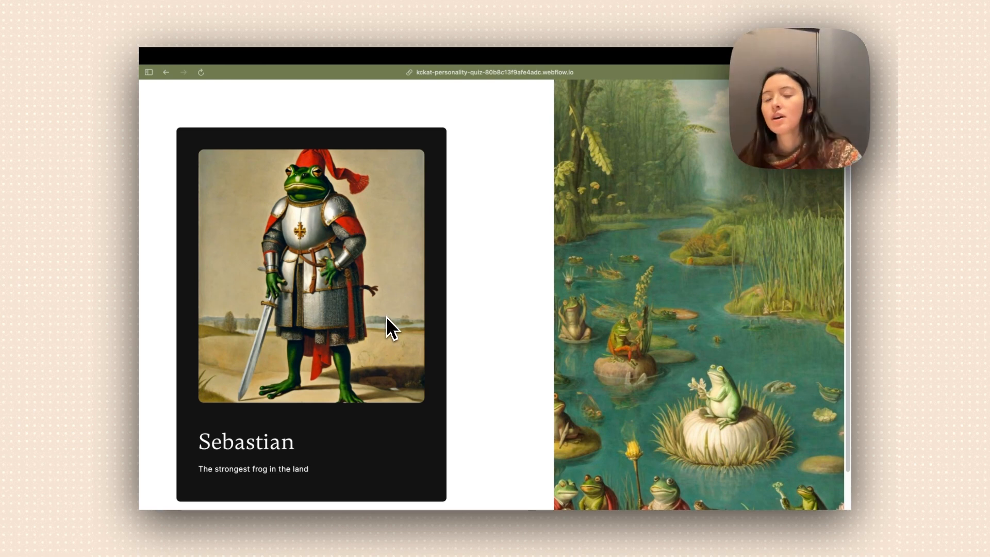
scroll(412, 307, "down", 1)
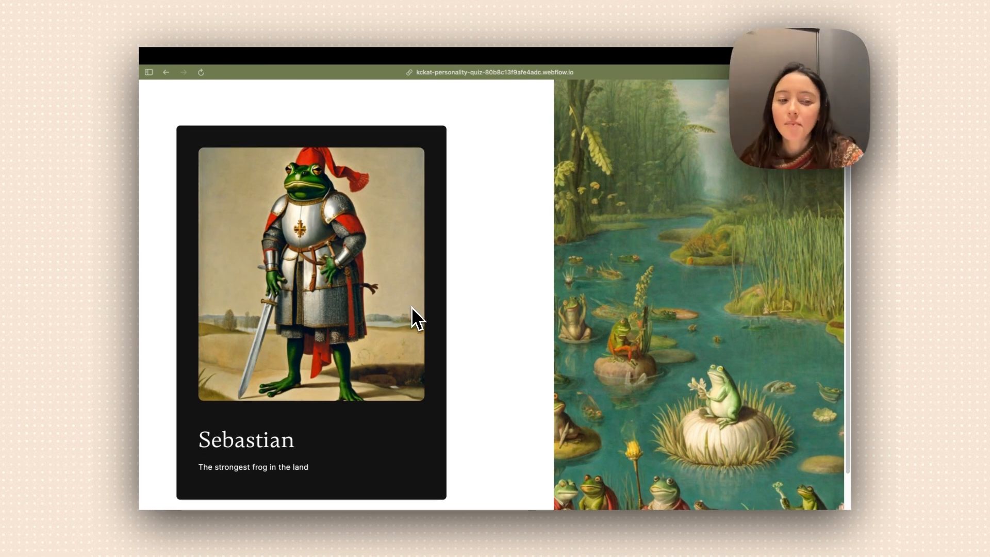